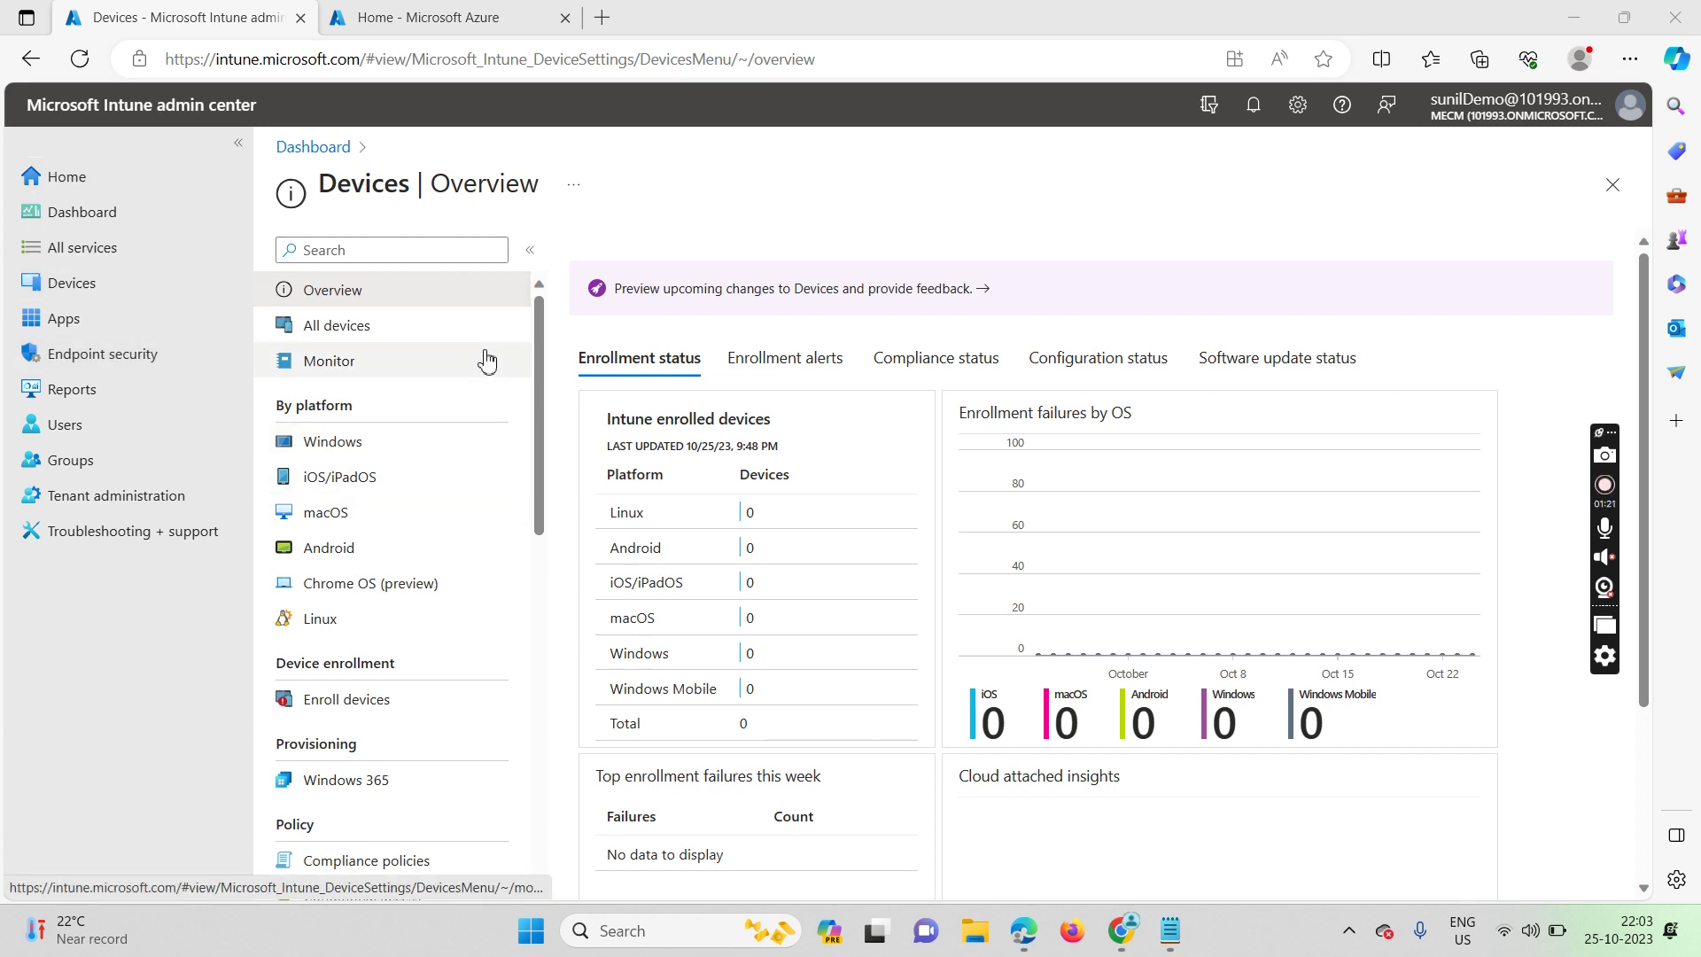
- Open the Device categories page in the Devices section
scroll(486, 360, "down", 8)
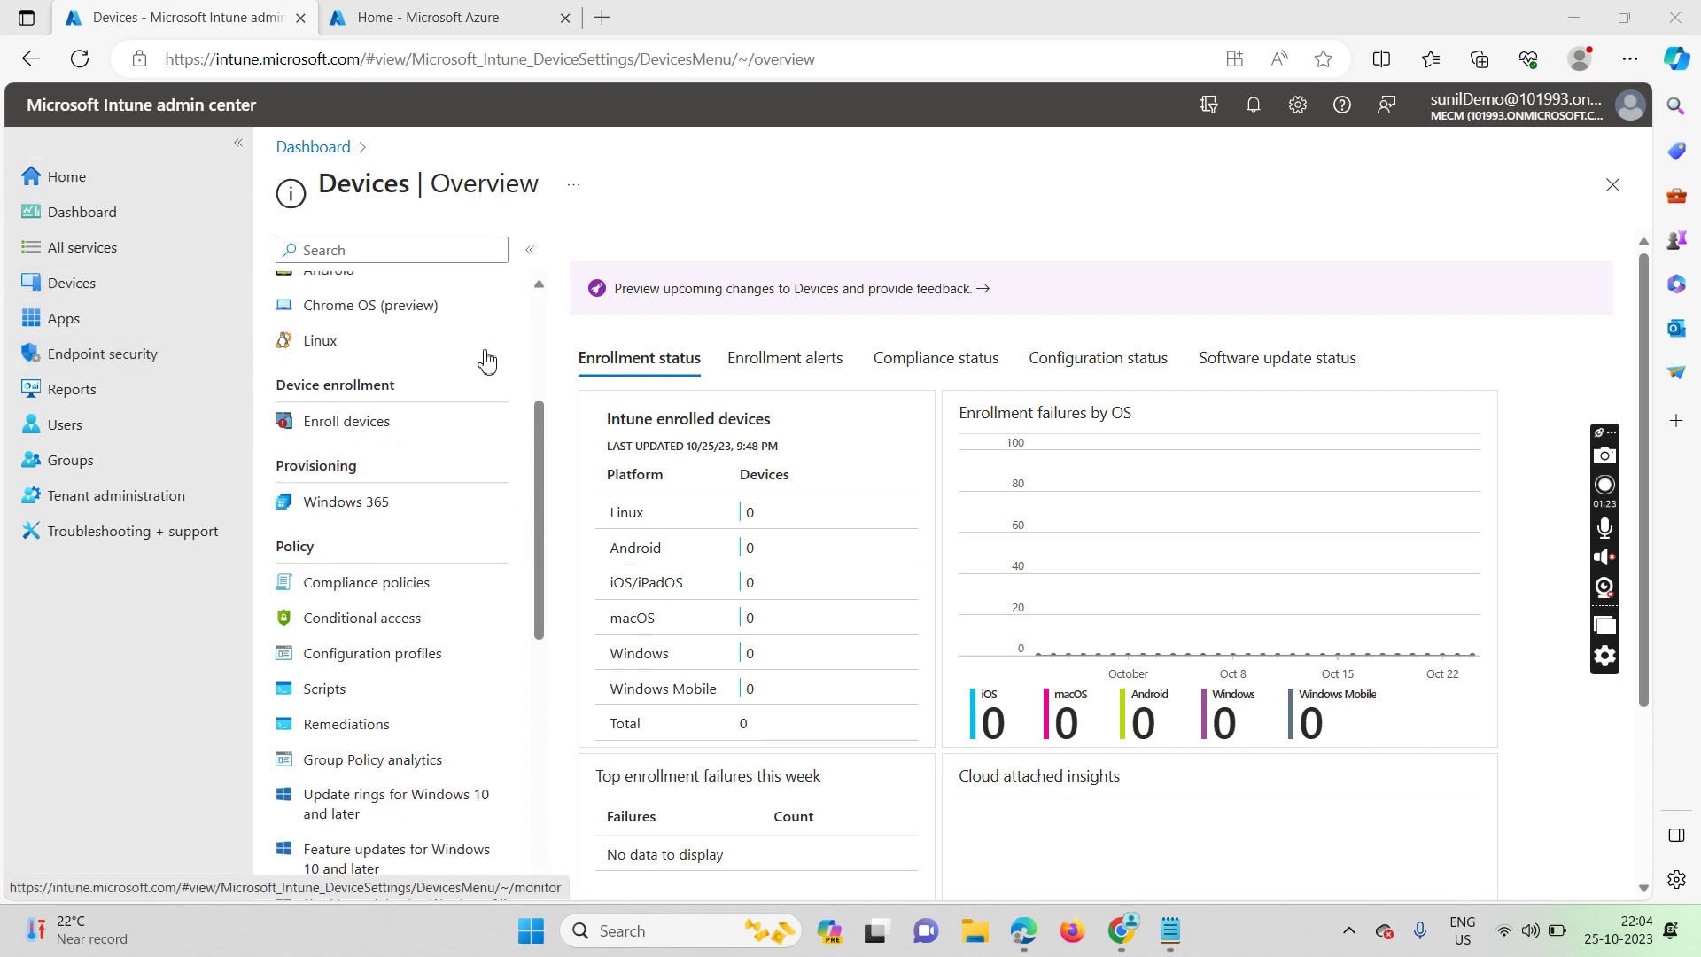
scroll(486, 360, "down", 3)
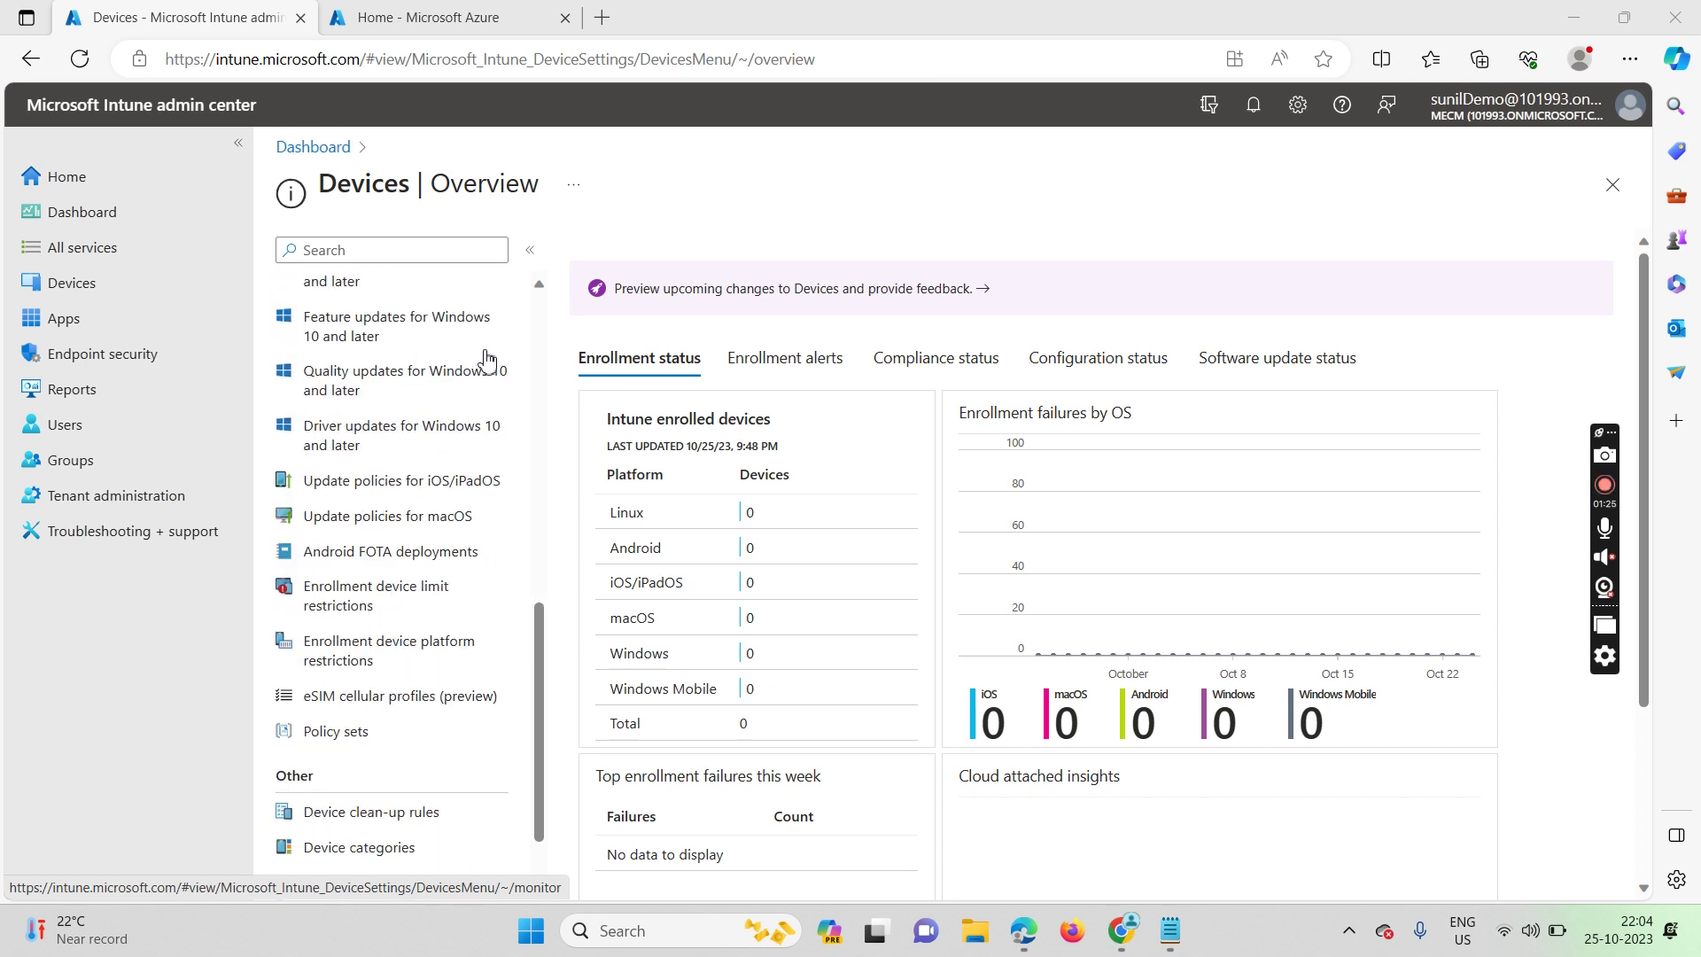
scroll(486, 360, "down", 2)
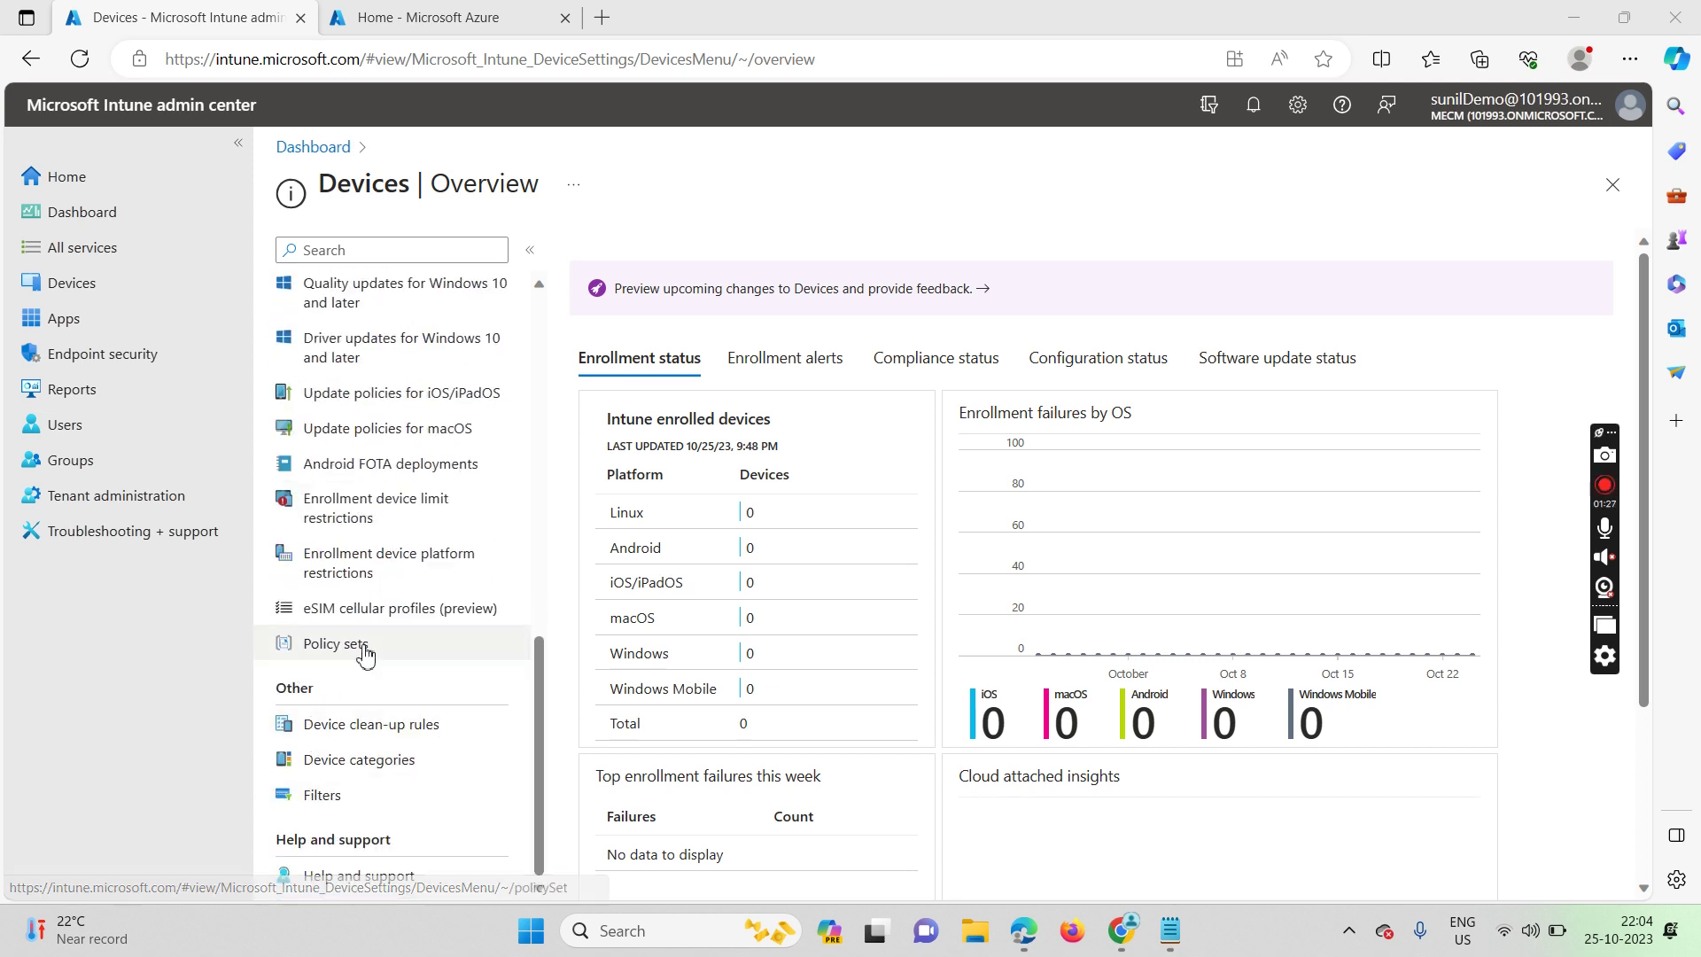
left_click(348, 767)
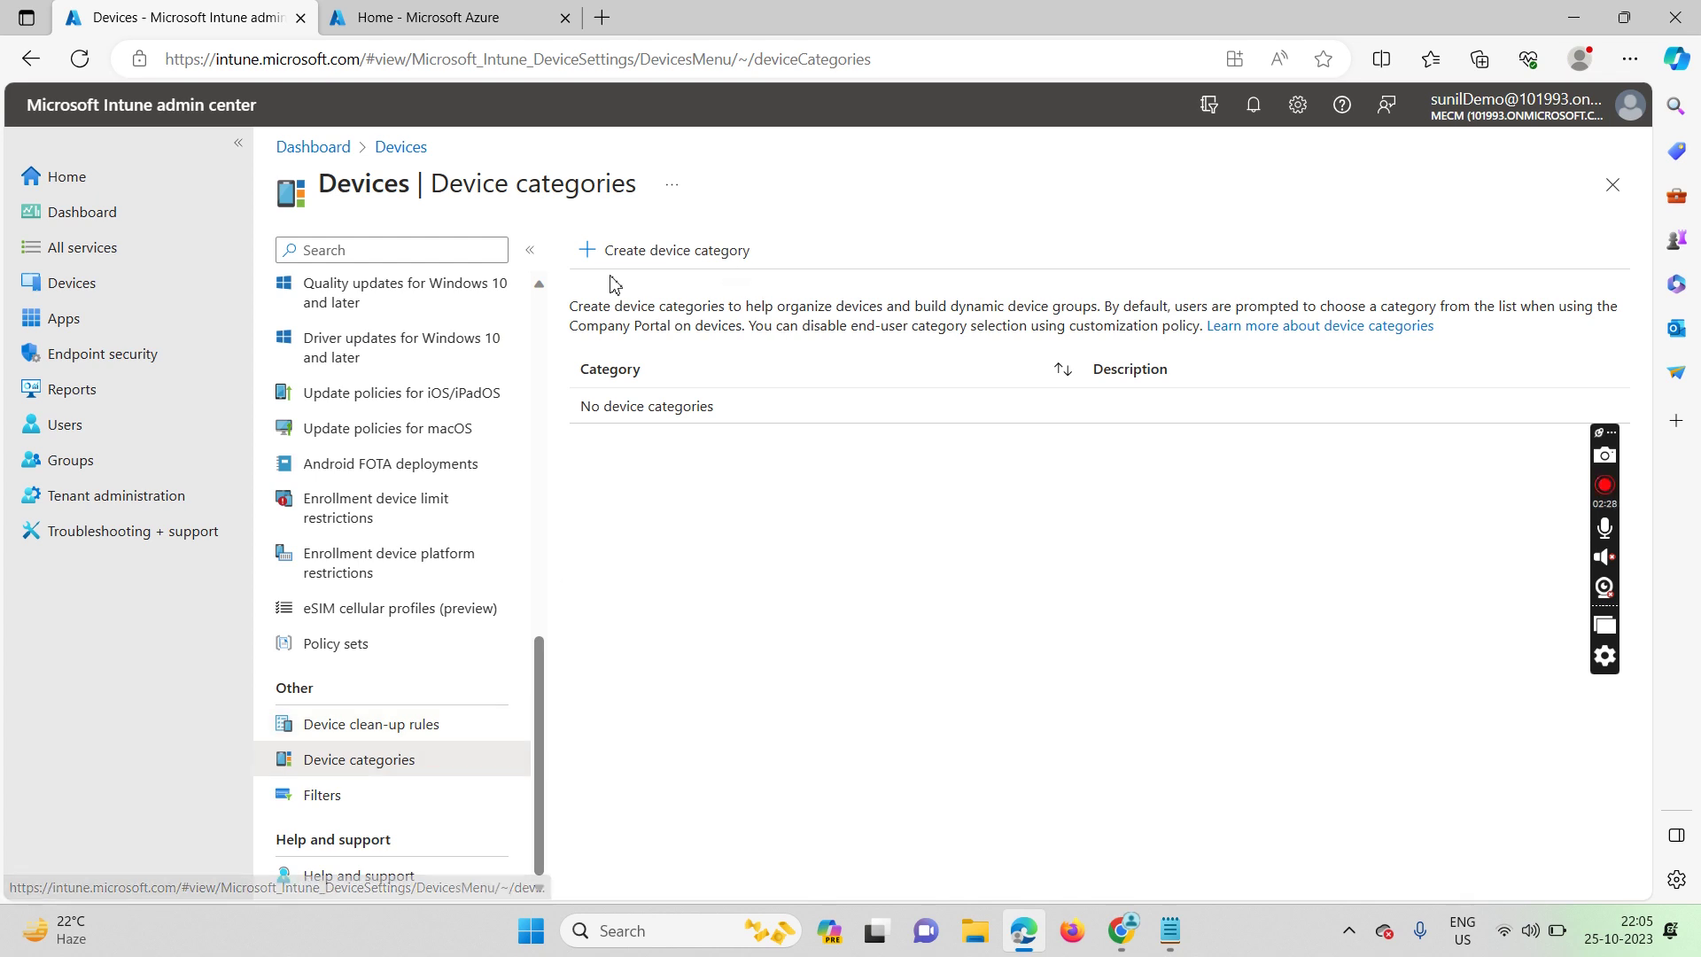
- Start a new device category and name it "Kiosk", copying the name from the Notepad list
left_click(652, 252)
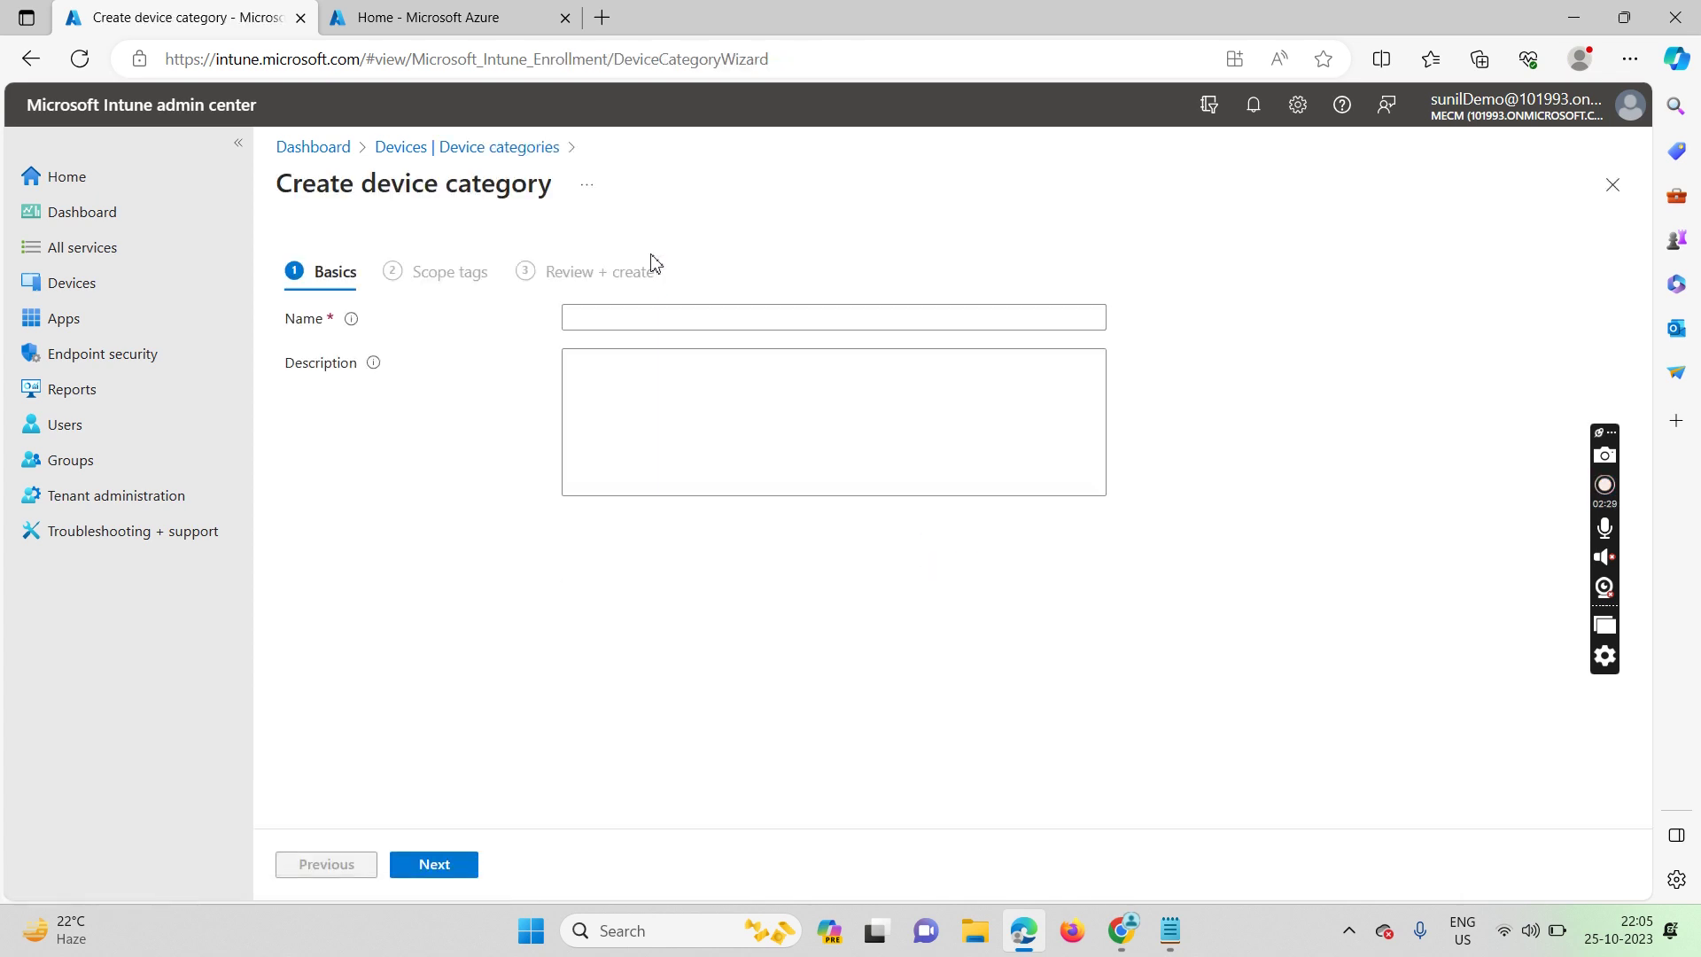
left_click(1171, 932)
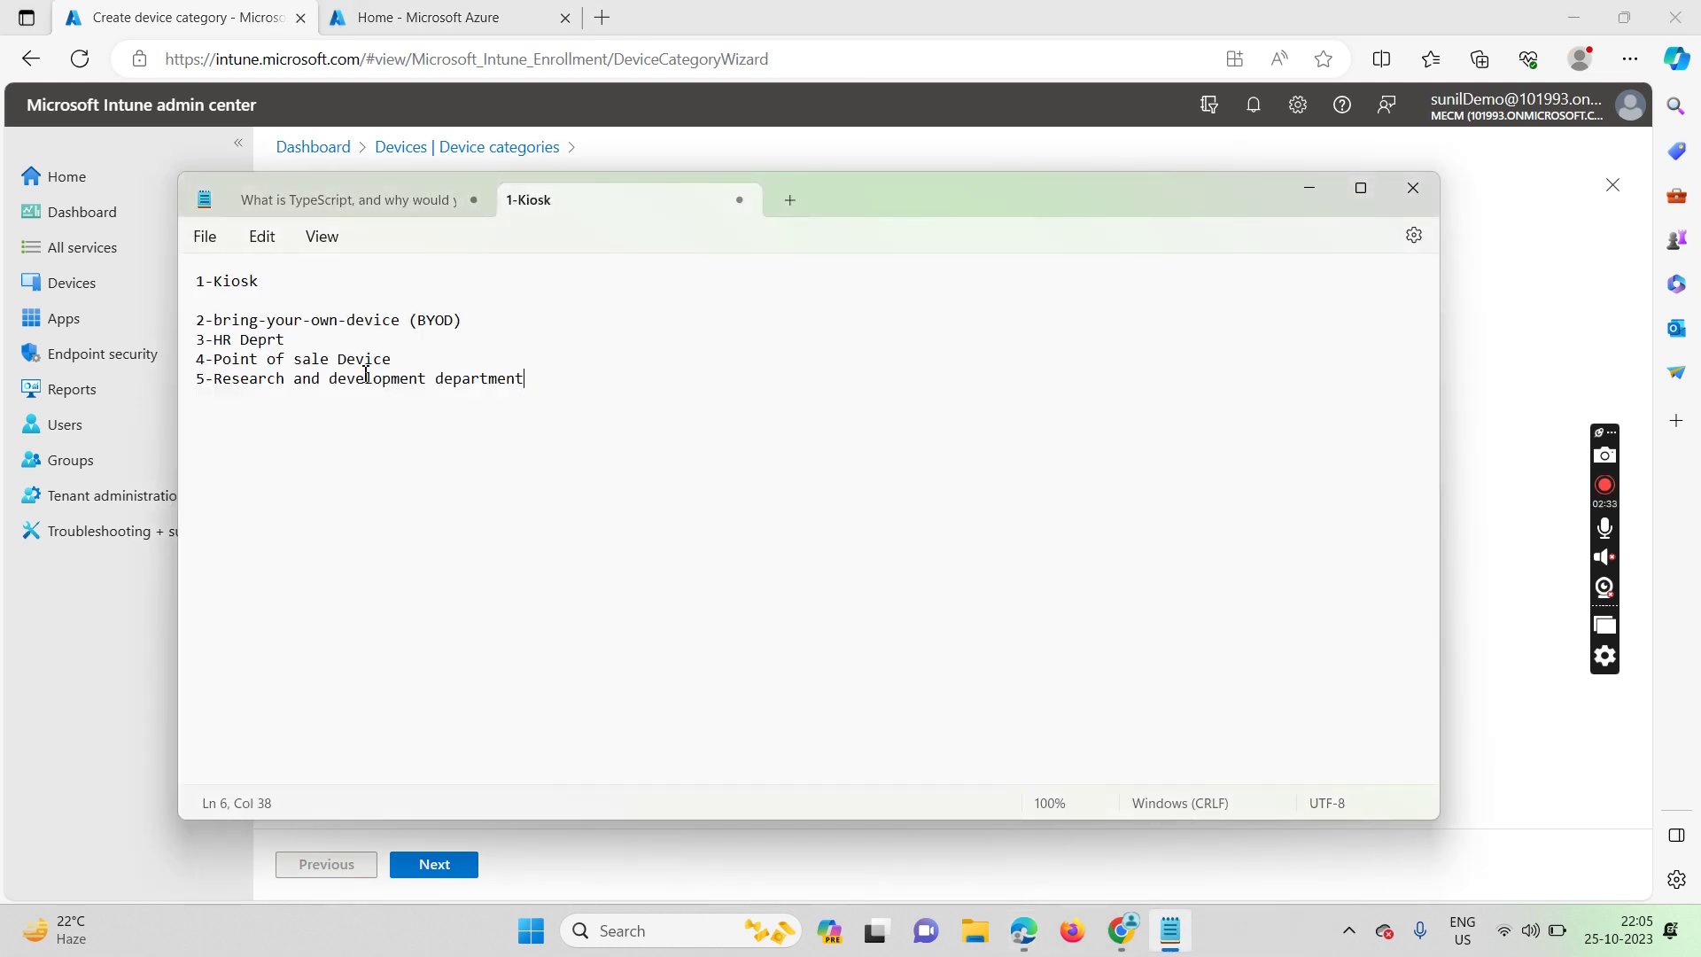
left_click_drag(892, 211, 1107, 238)
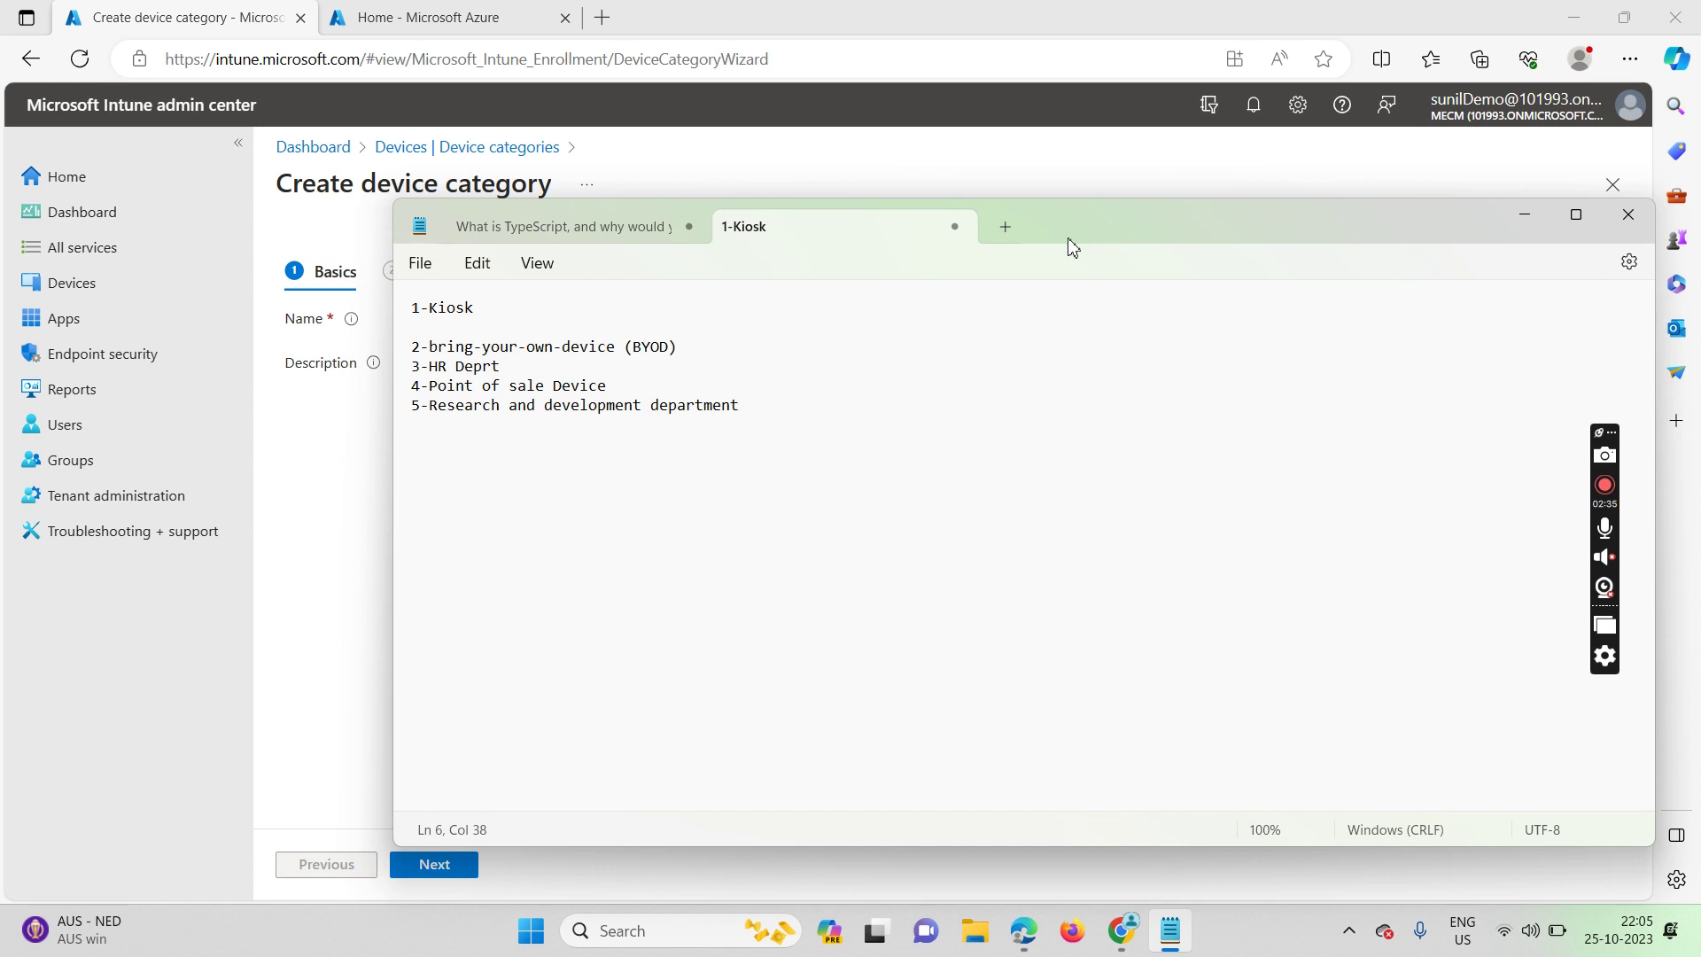
left_click_drag(479, 311, 434, 312)
key("ctrl+c")
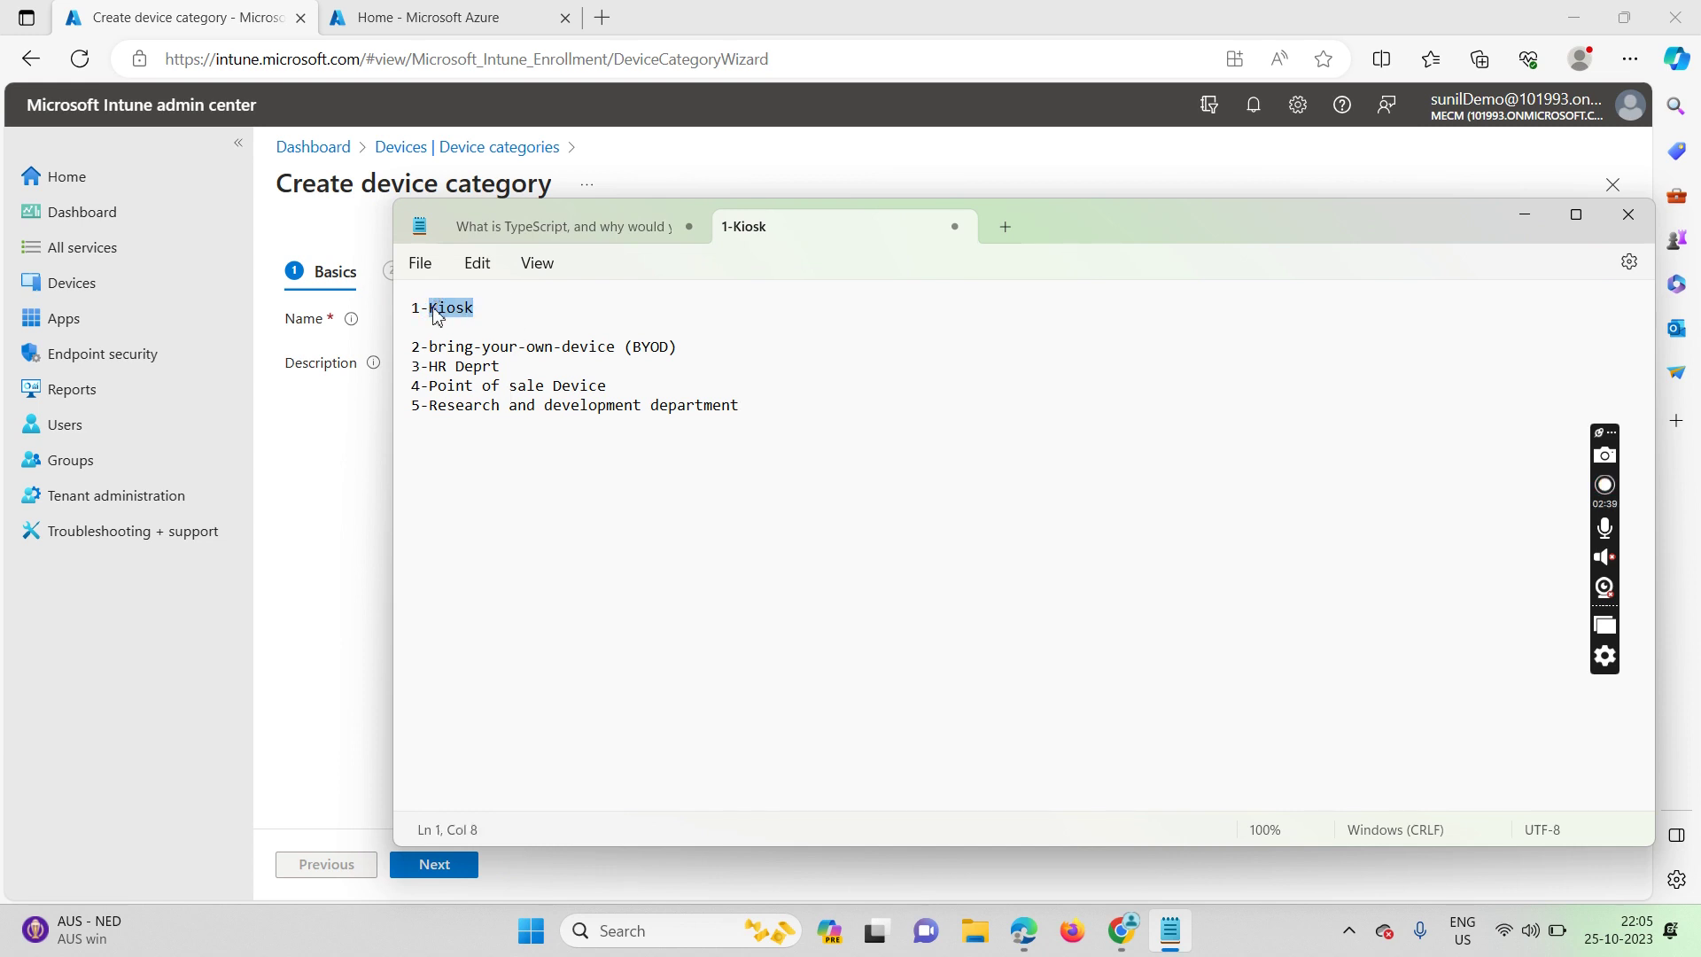
left_click(362, 484)
left_click(592, 321)
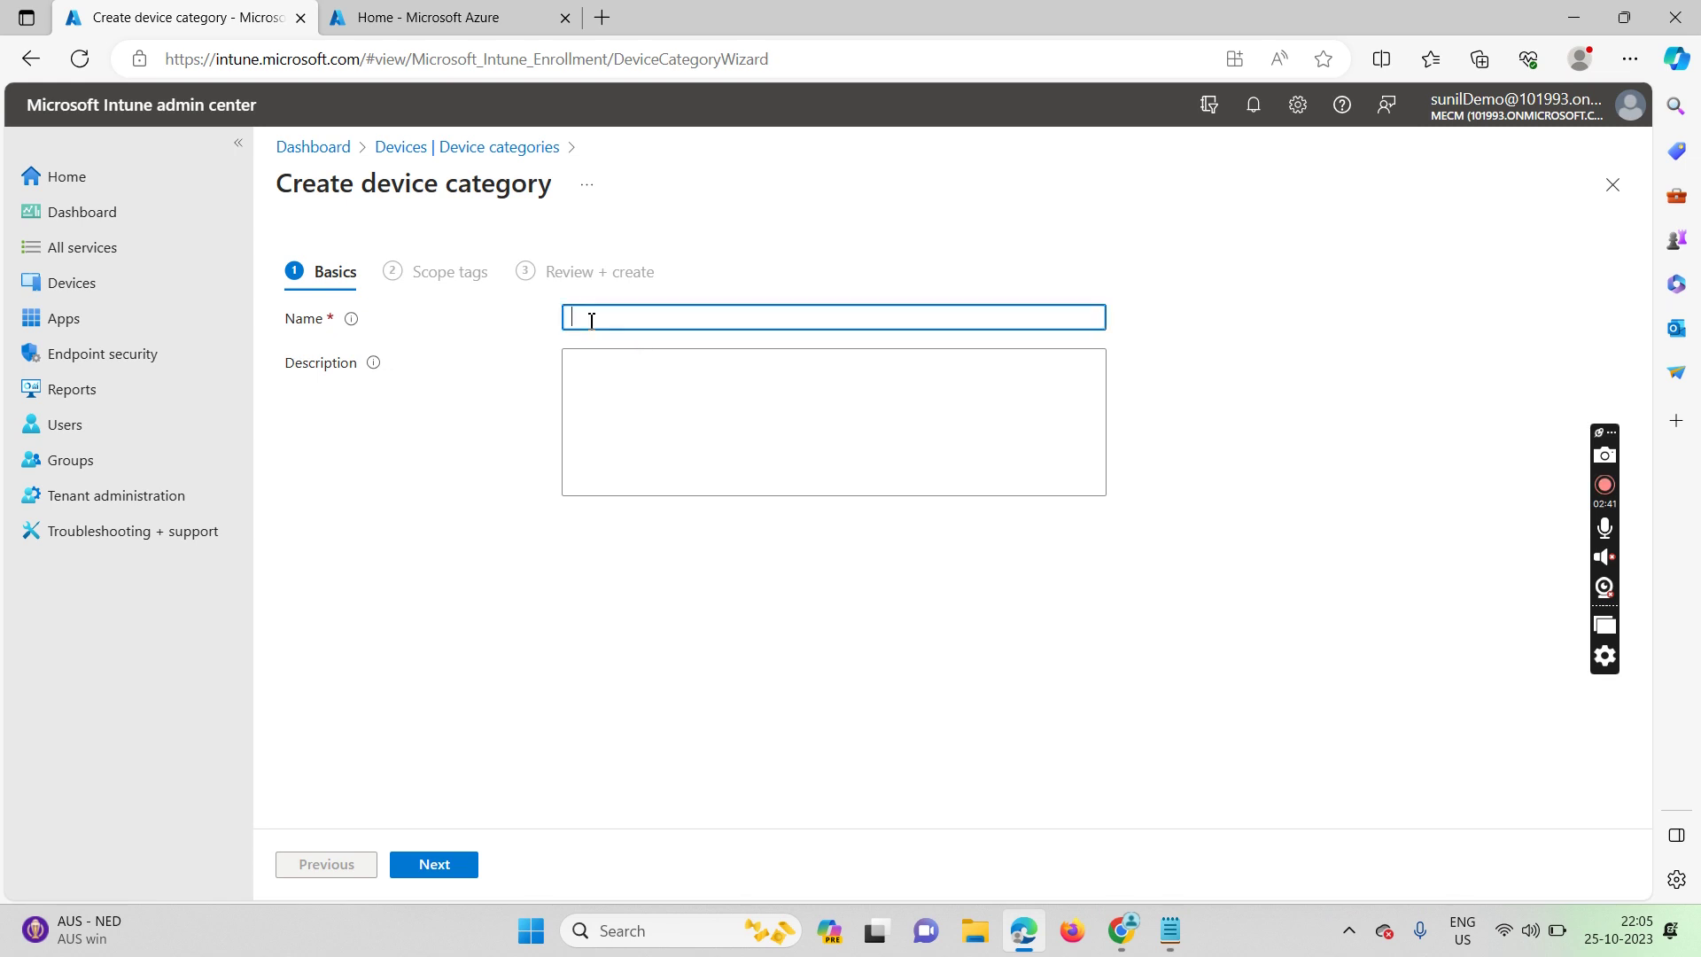
key("ctrl+v")
- Enter the description "this is only for Kiosk Devices" and create the Kiosk category with the Default scope tag
left_click(620, 372)
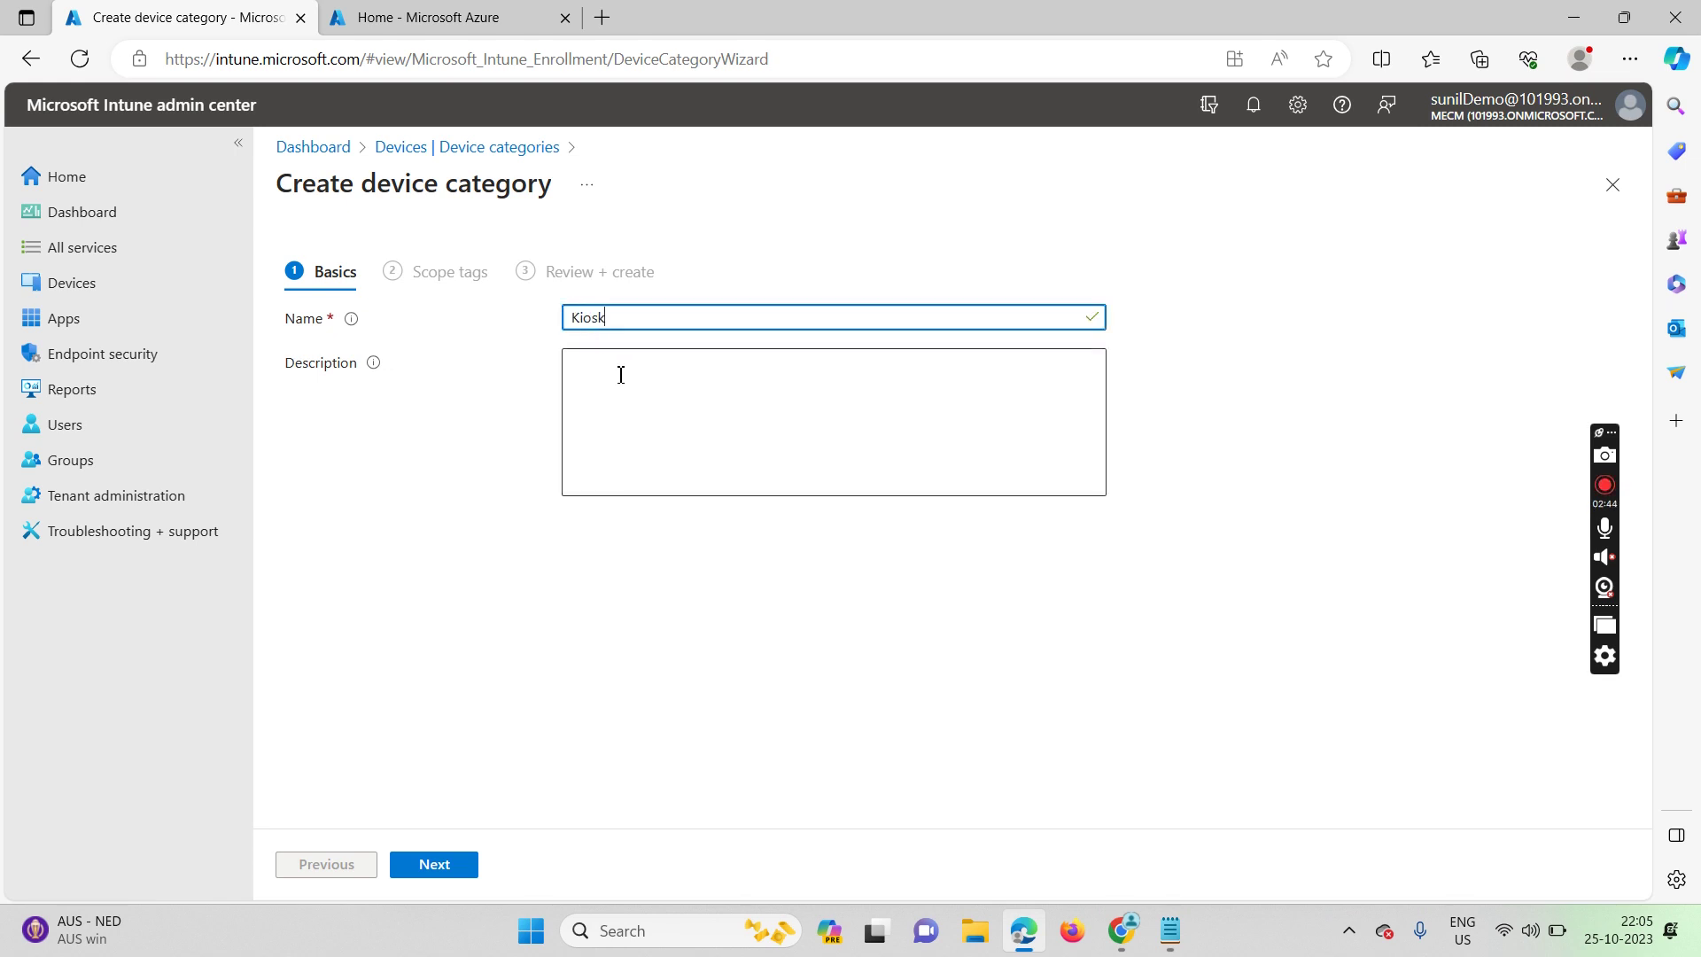
type("this is")
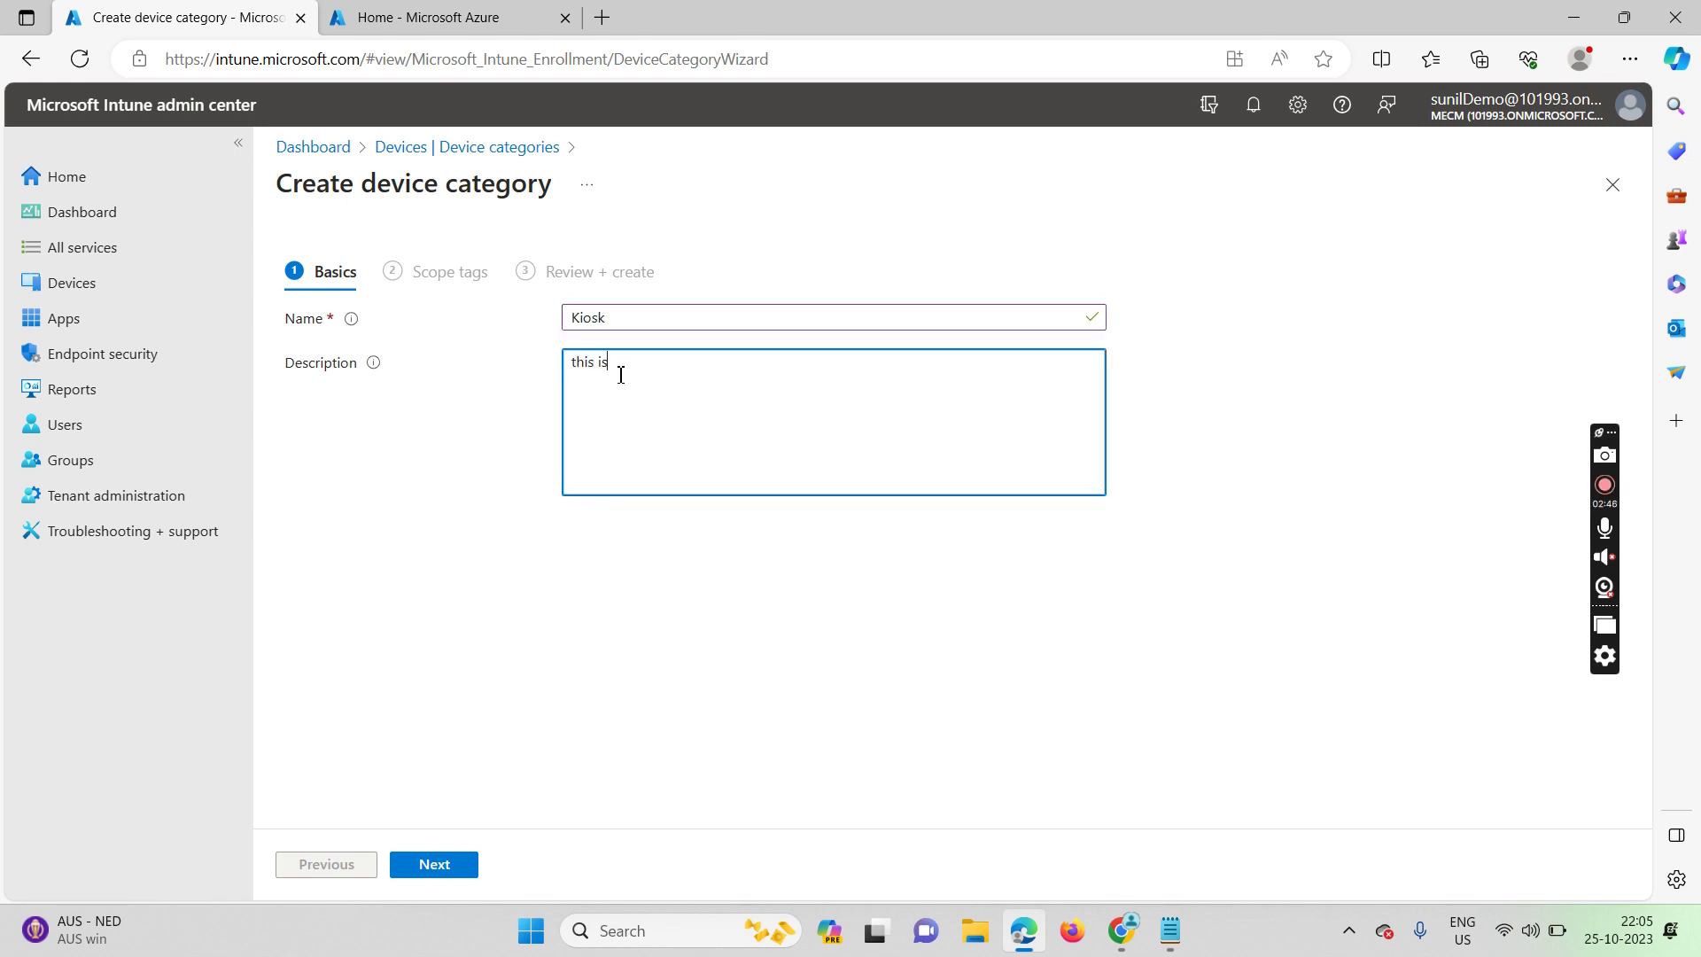
type(" only for")
key("ctrl+v")
type("Devices")
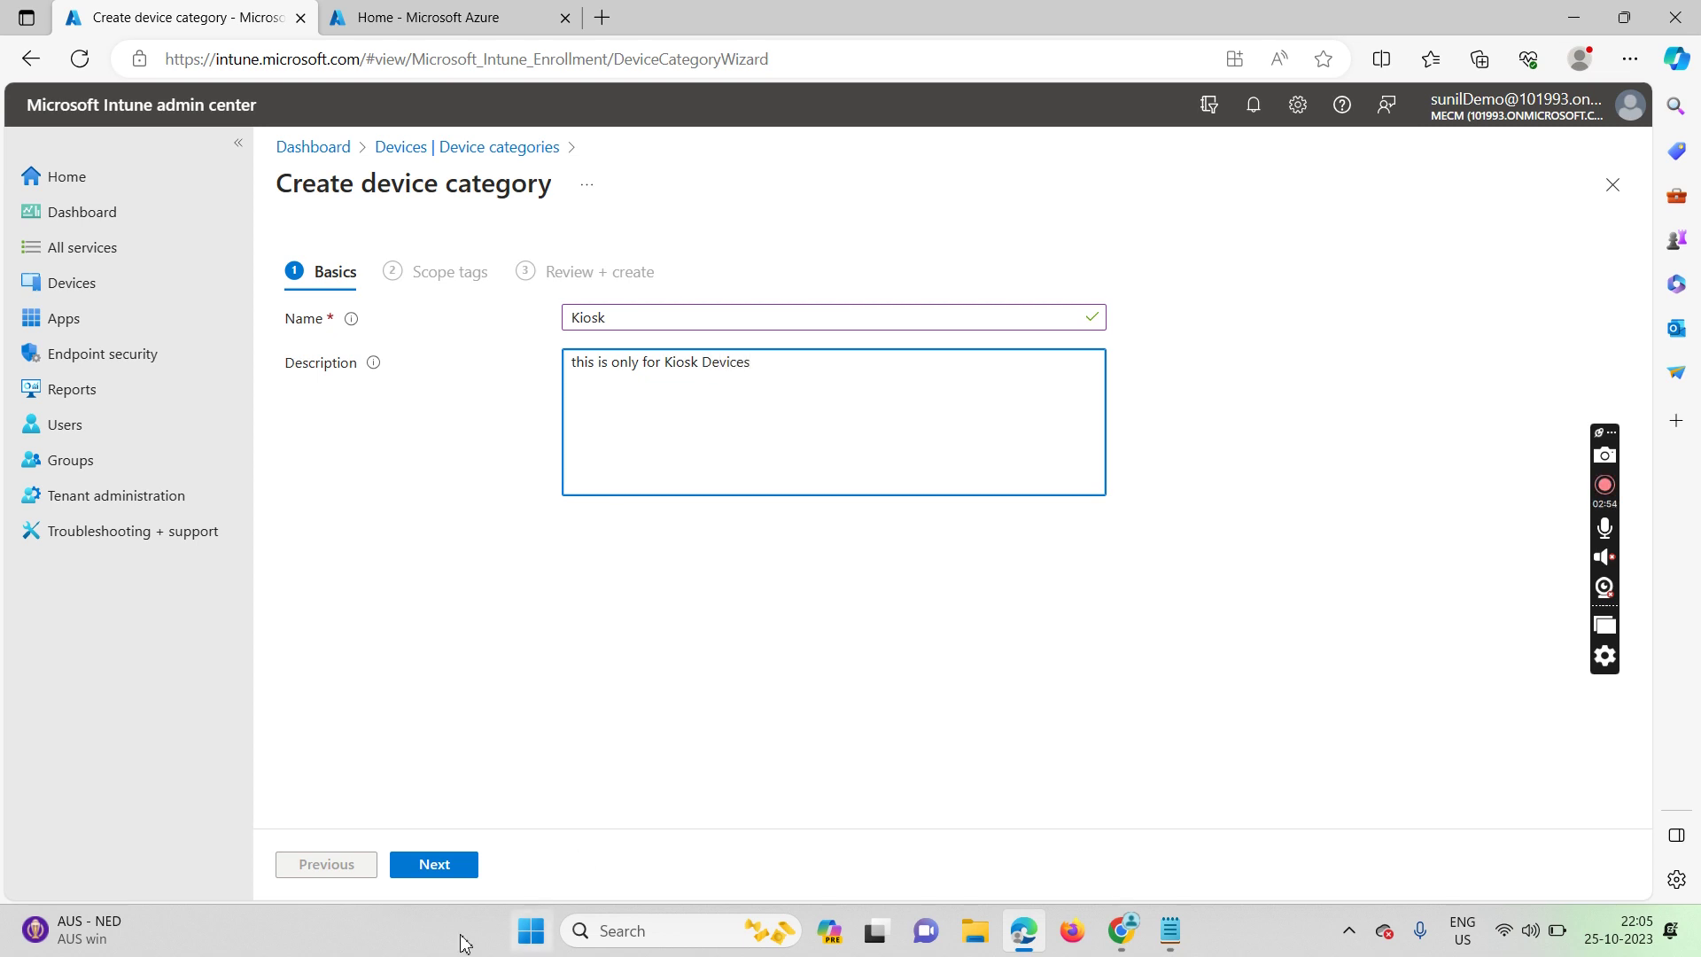
left_click(451, 871)
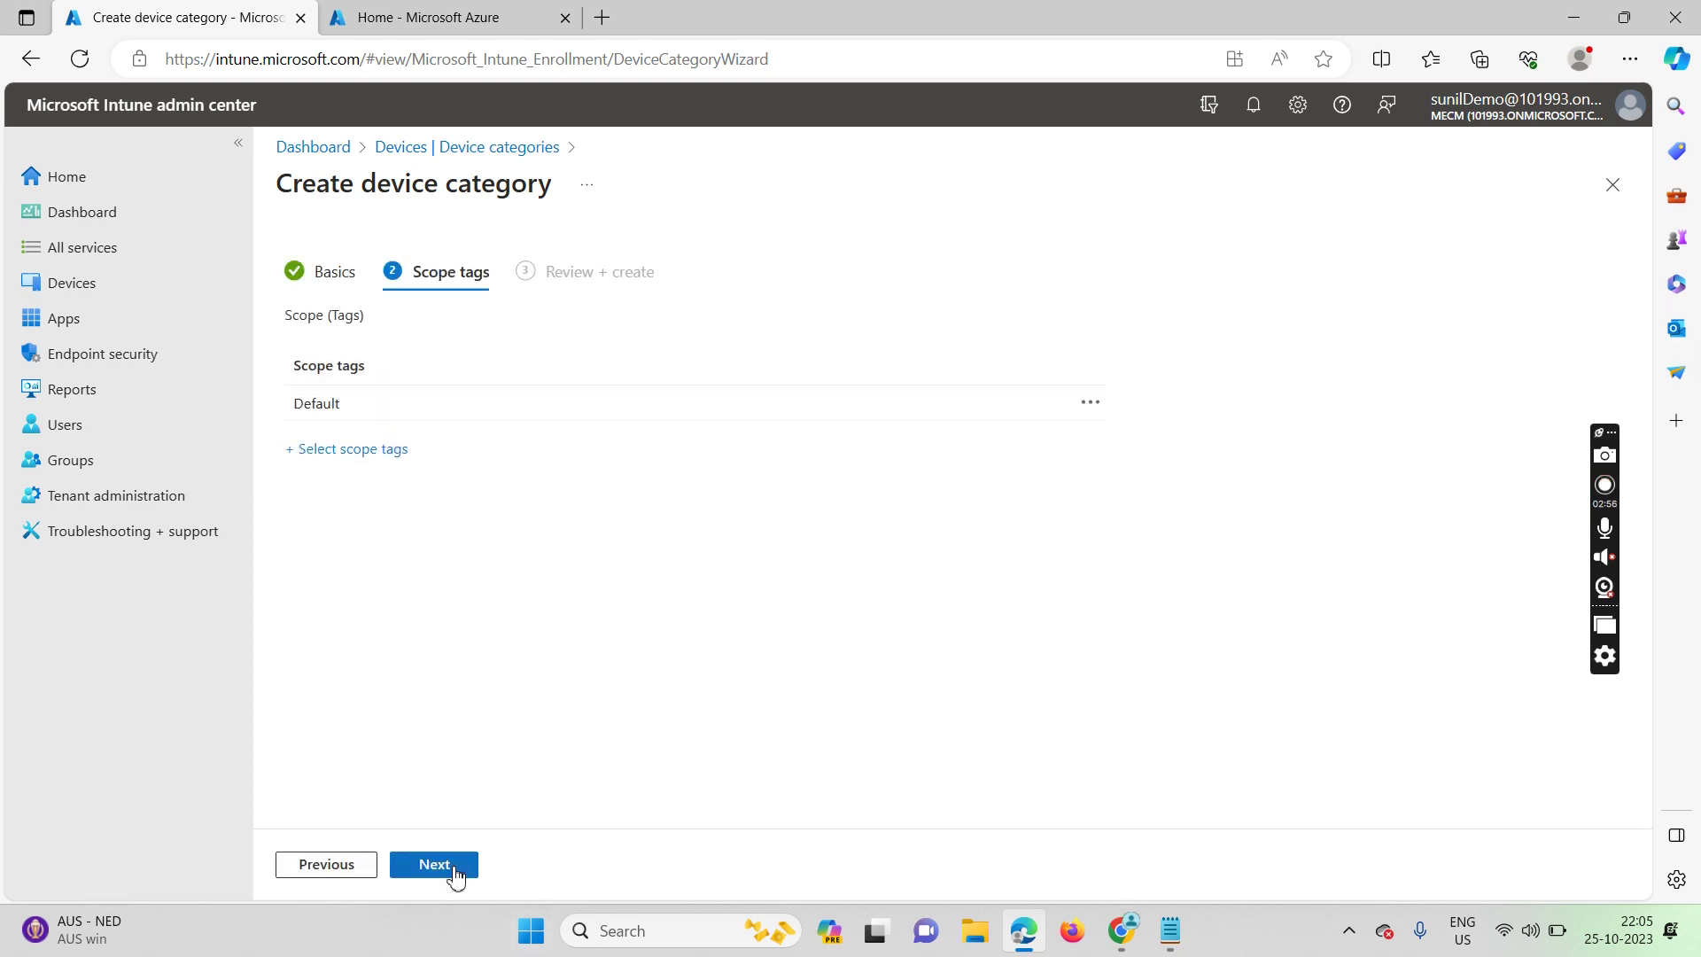
left_click(452, 864)
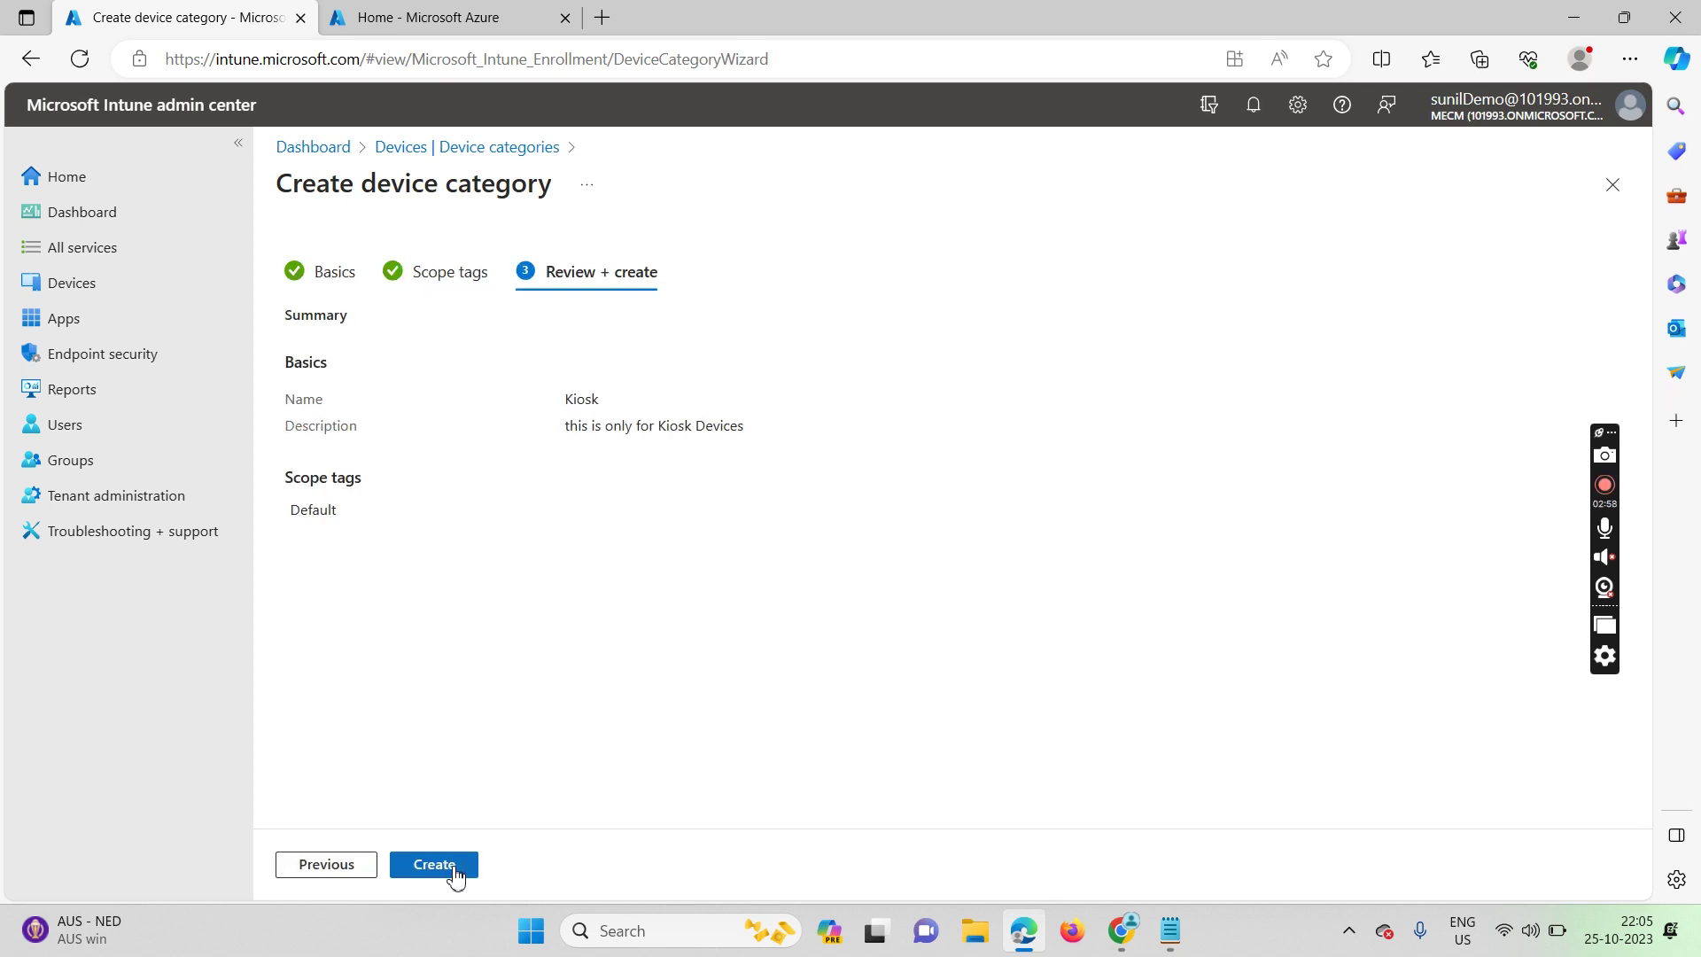
left_click(452, 864)
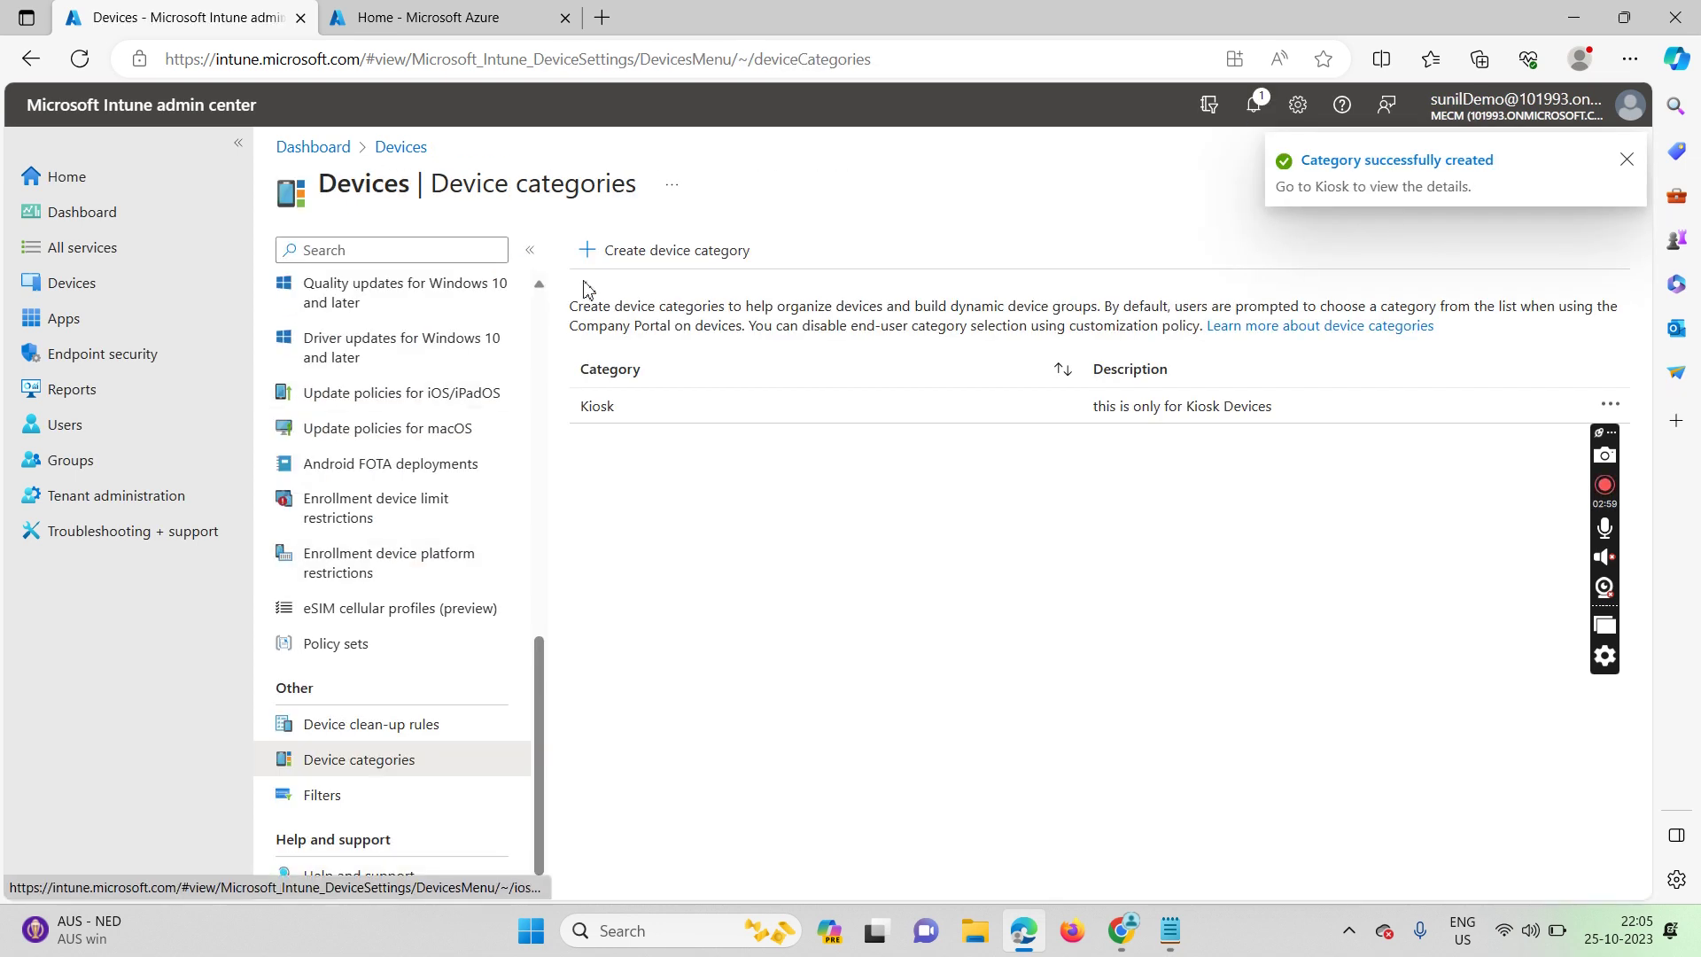
- Start another device category and name it "bring-your-own-device (BYOD)", copied from the Notepad list
left_click(639, 259)
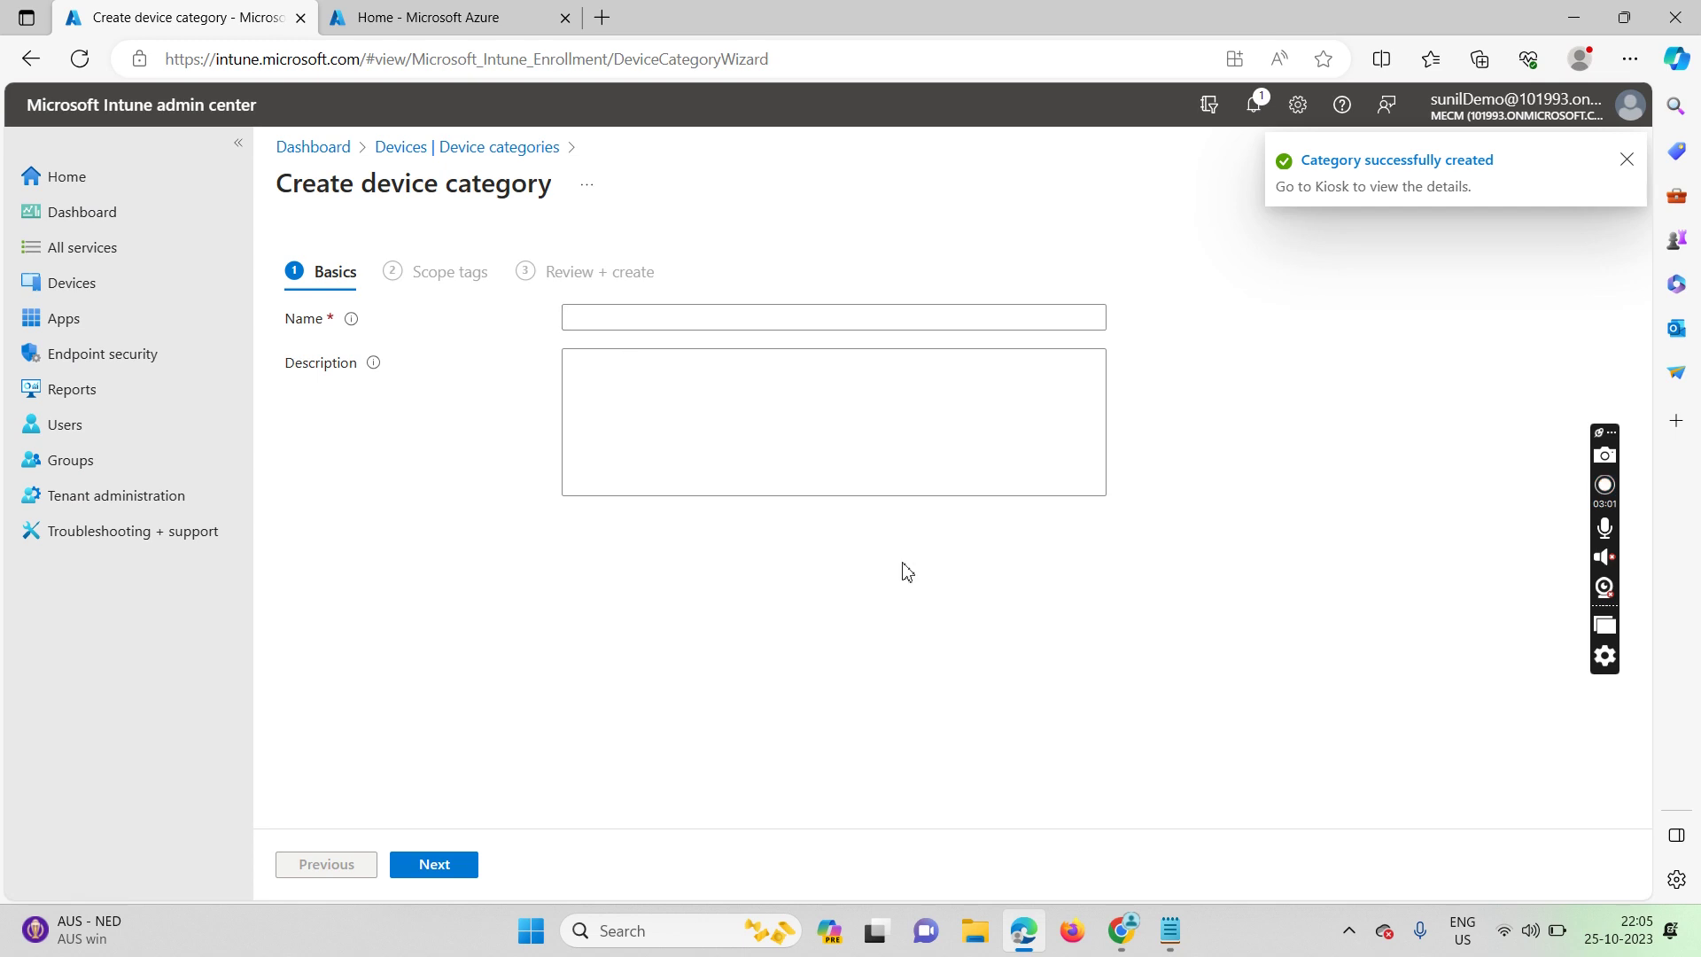
left_click(1169, 930)
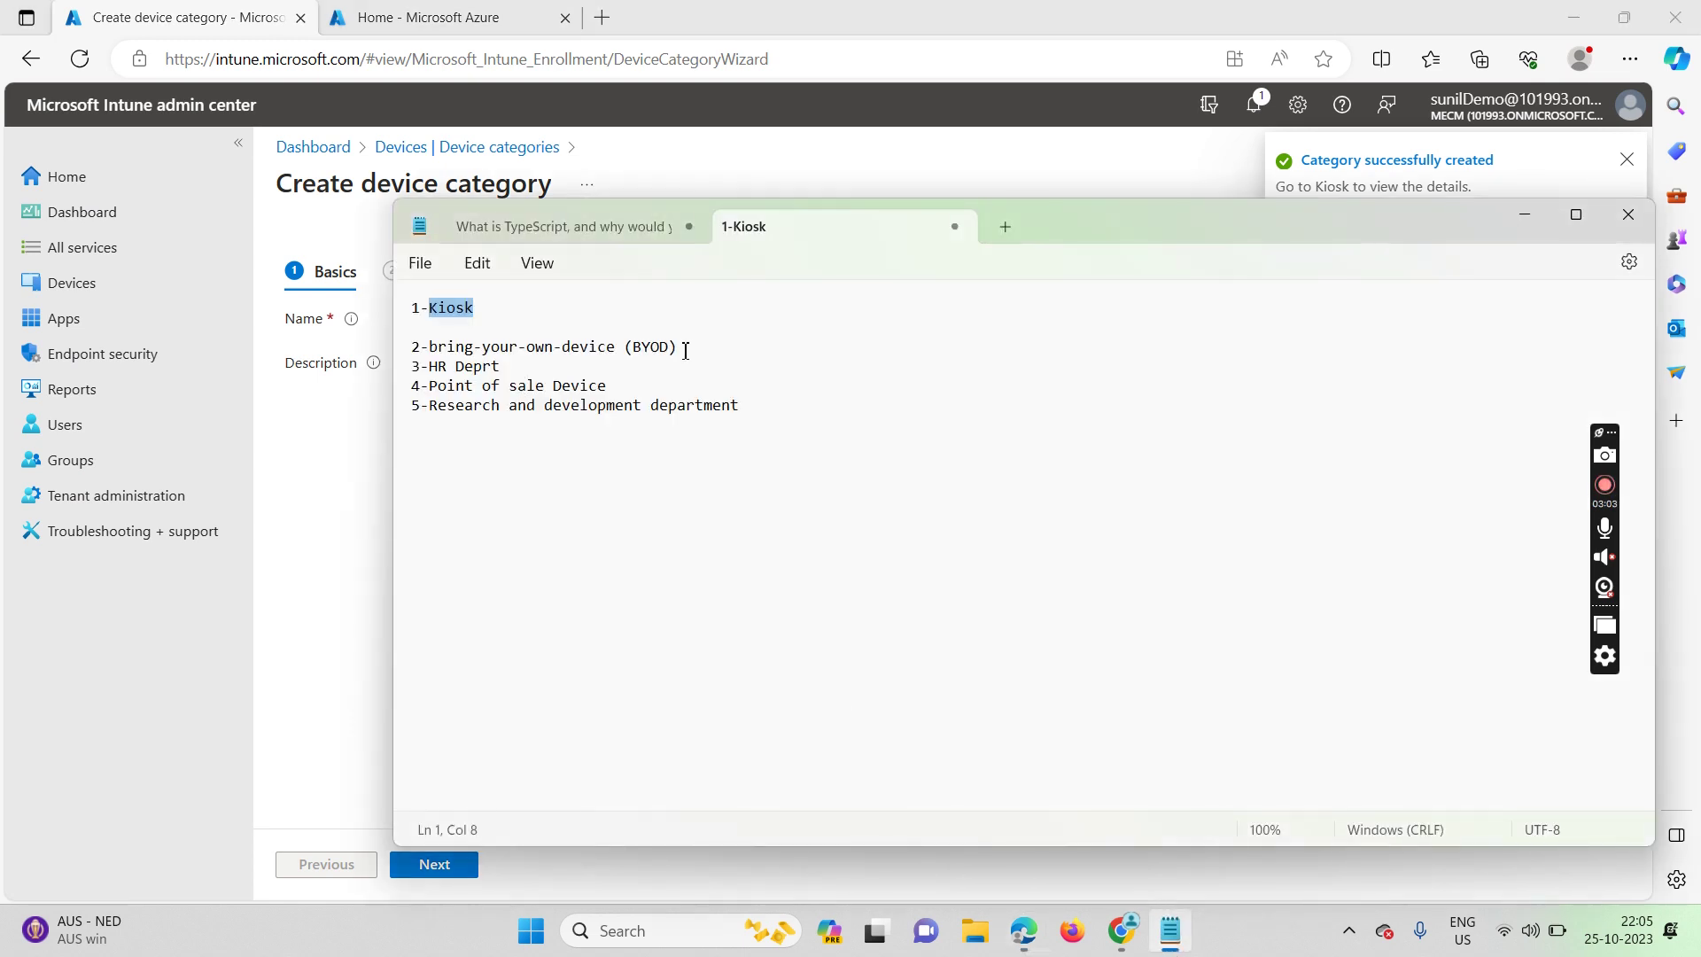
left_click_drag(678, 347, 433, 350)
key("ctrl+c")
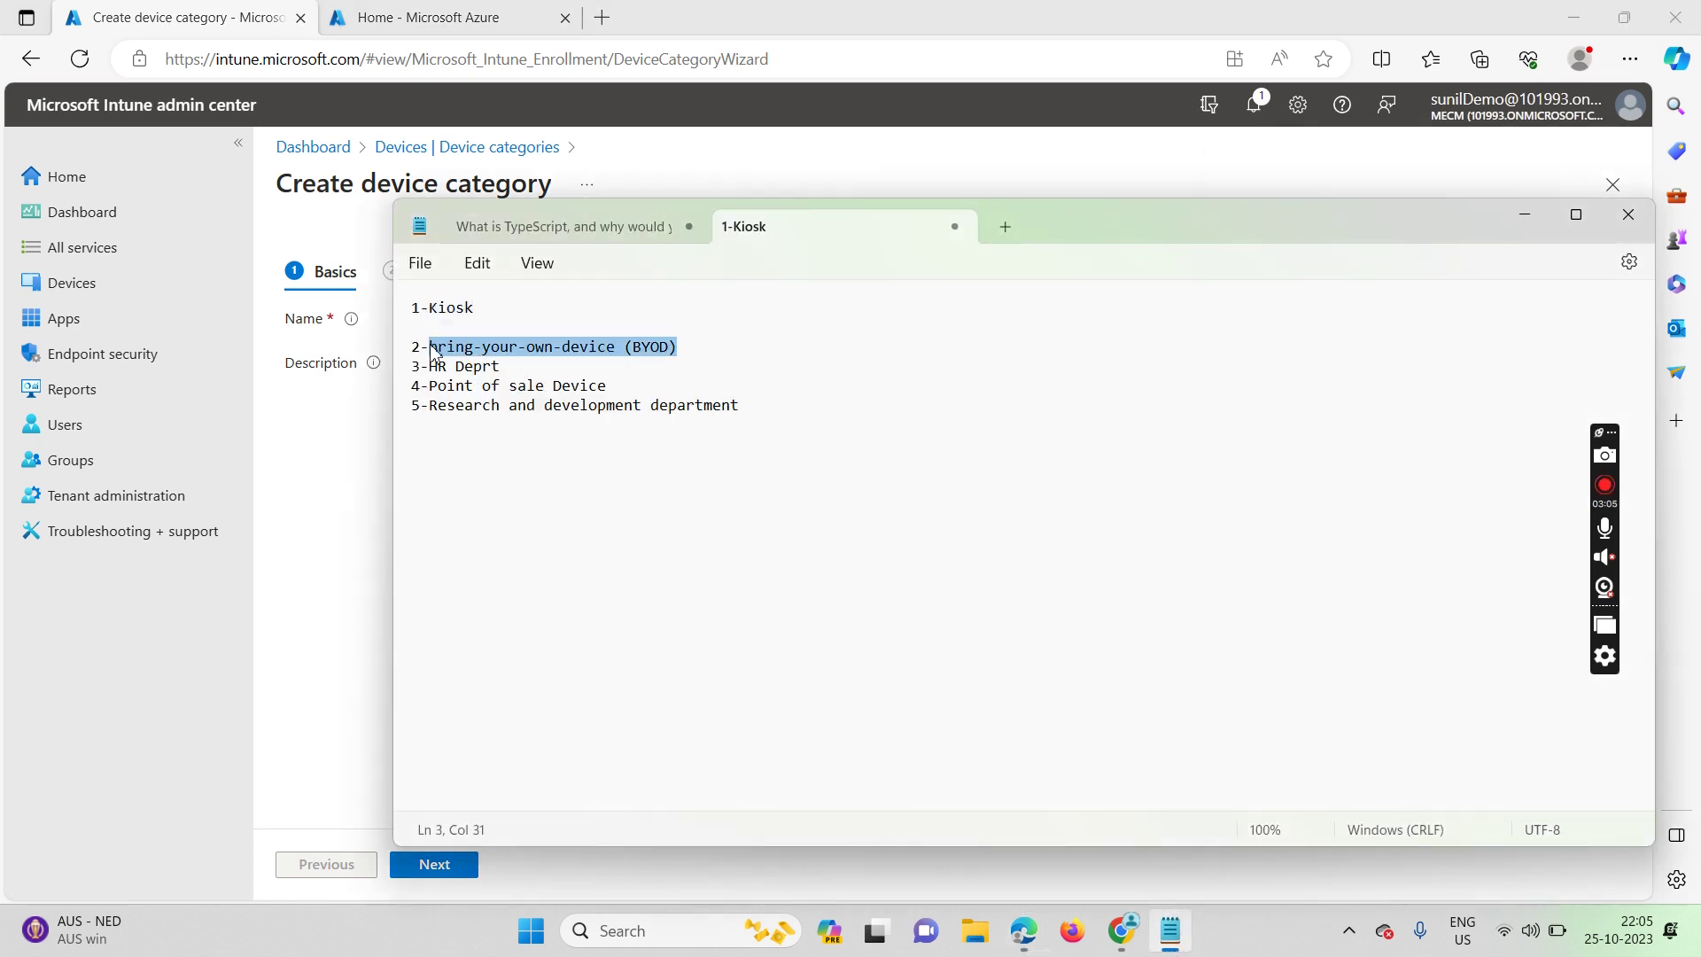
left_click(364, 482)
left_click(633, 314)
key("ctrl+v")
- Describe the BYOD category as "this is for only bring-your-own-device (BYOD)" and create it with the Default scope tag
left_click(589, 381)
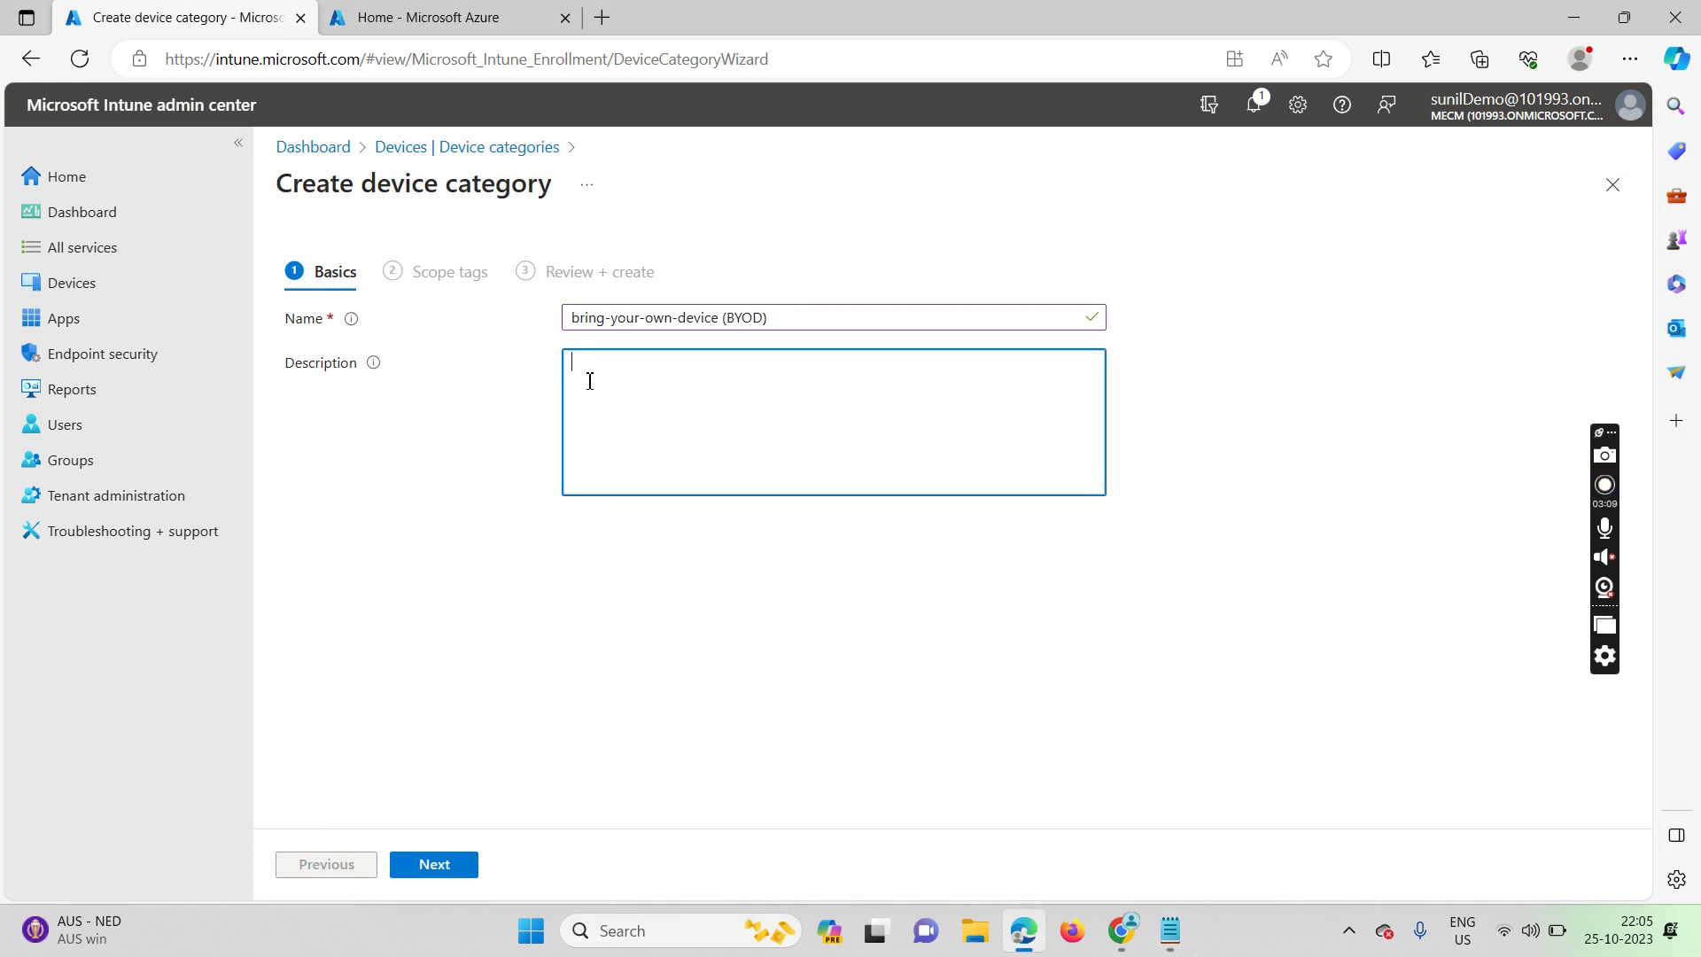
key("ctrl+v")
left_click(576, 362)
type("this is fo")
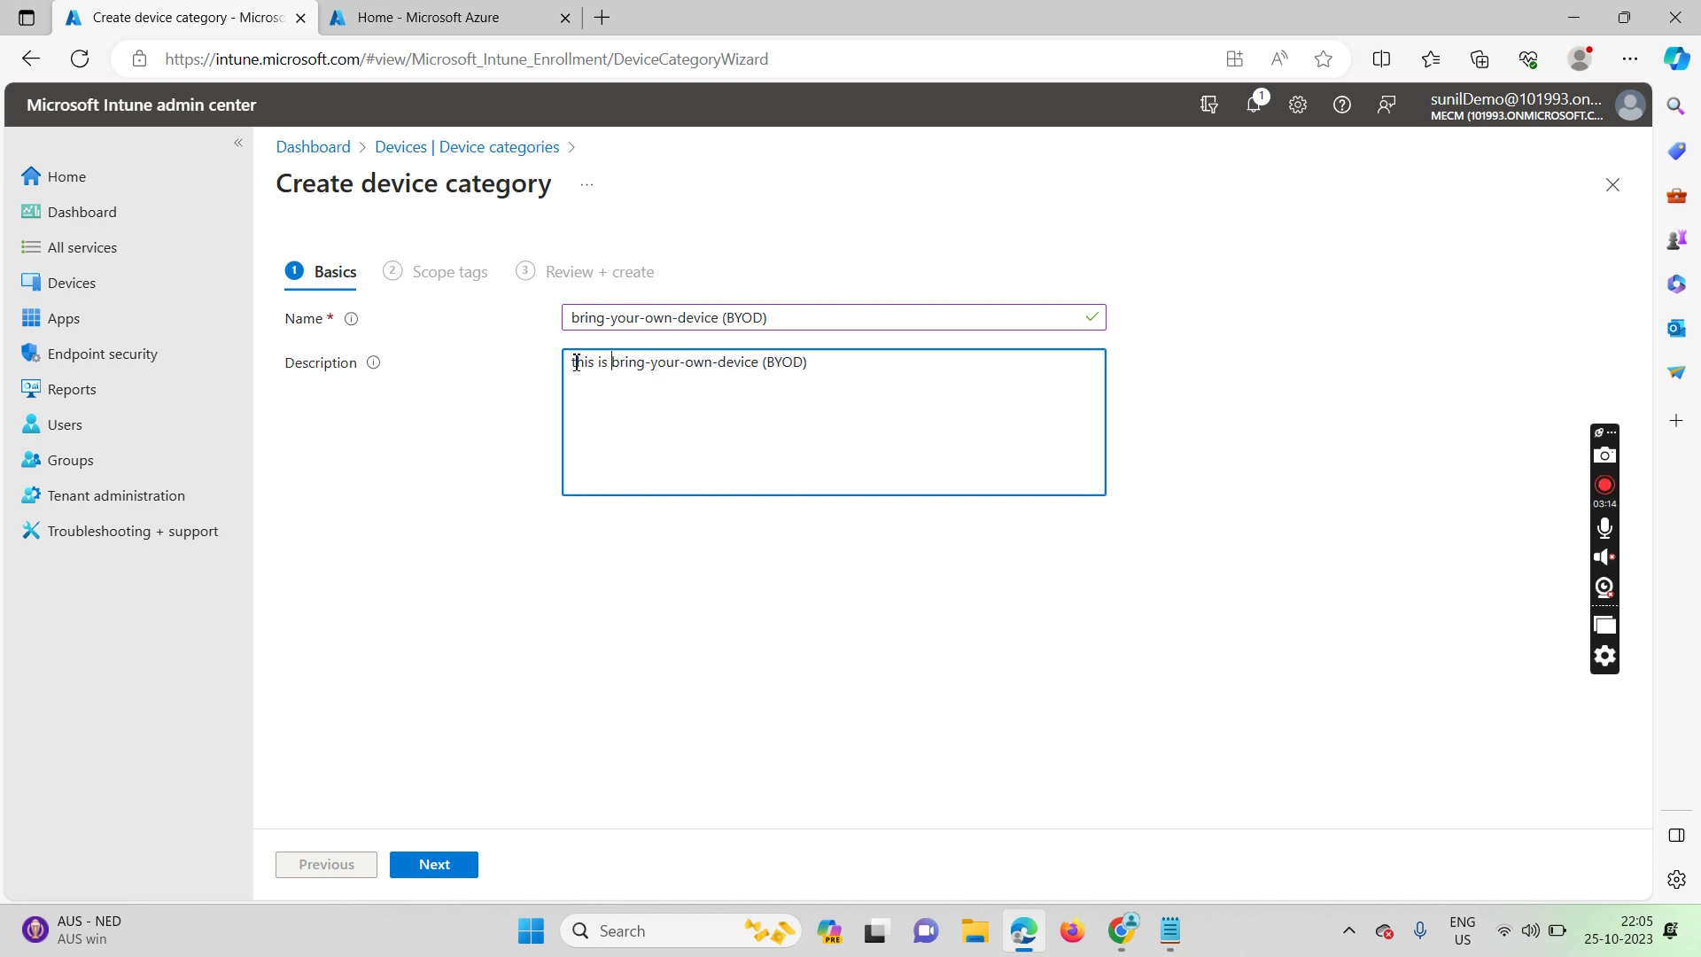
type("r on")
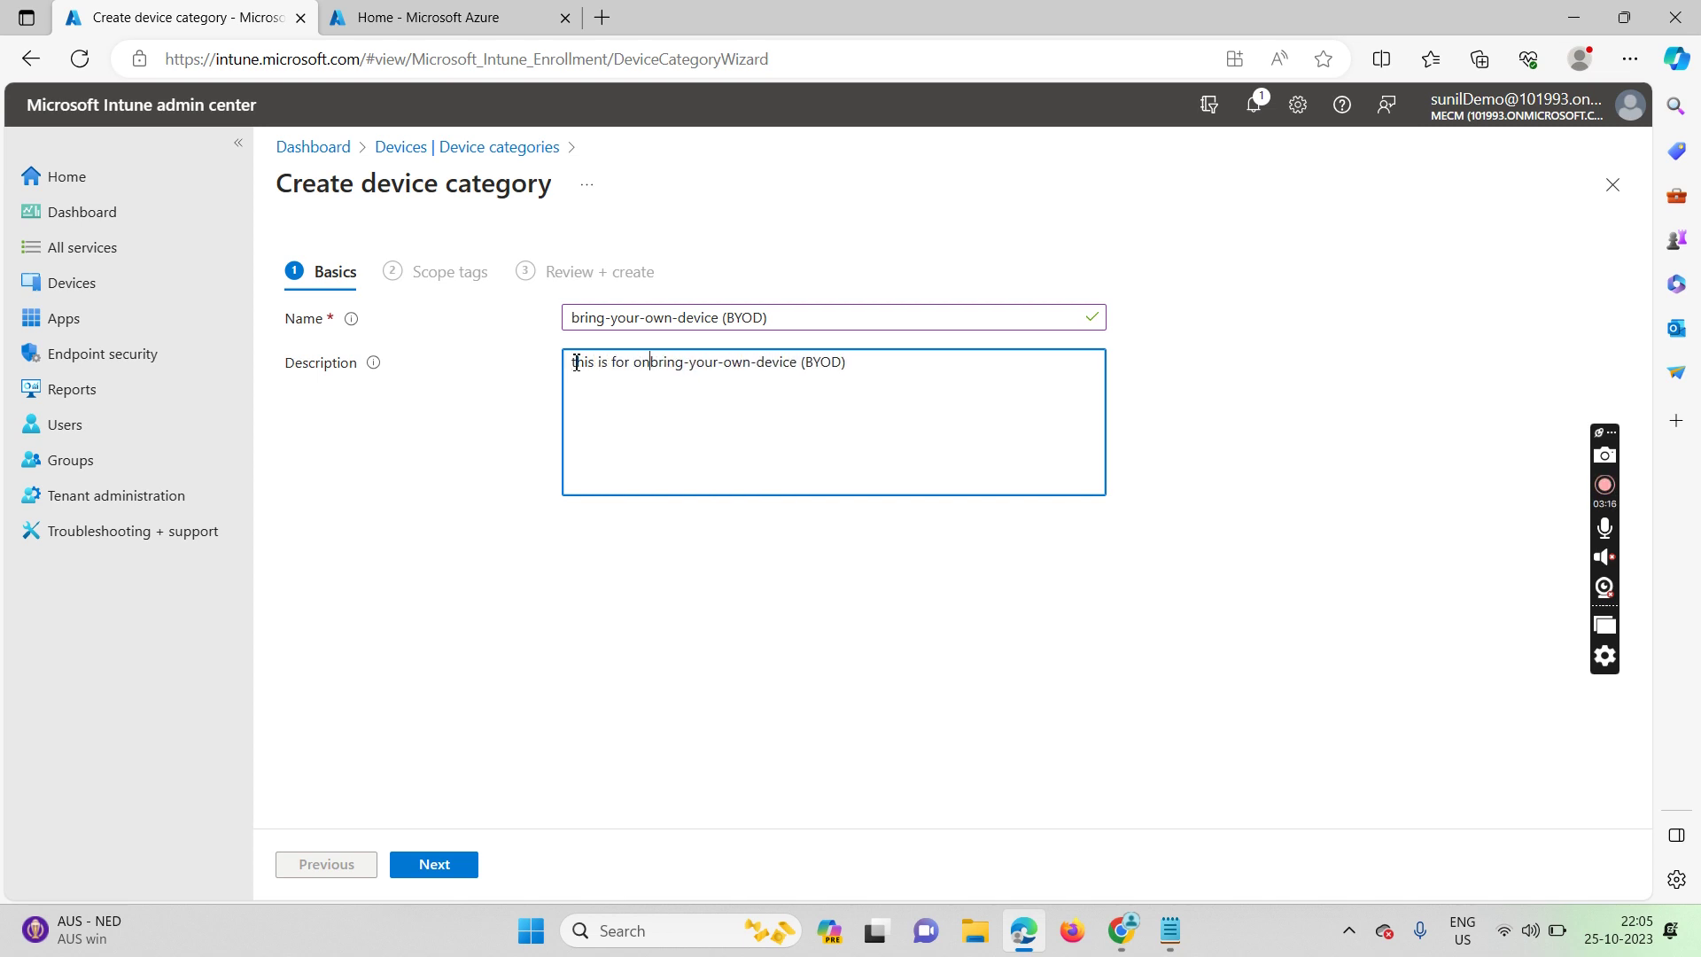
type("n")
key("BackSpace")
type("ly")
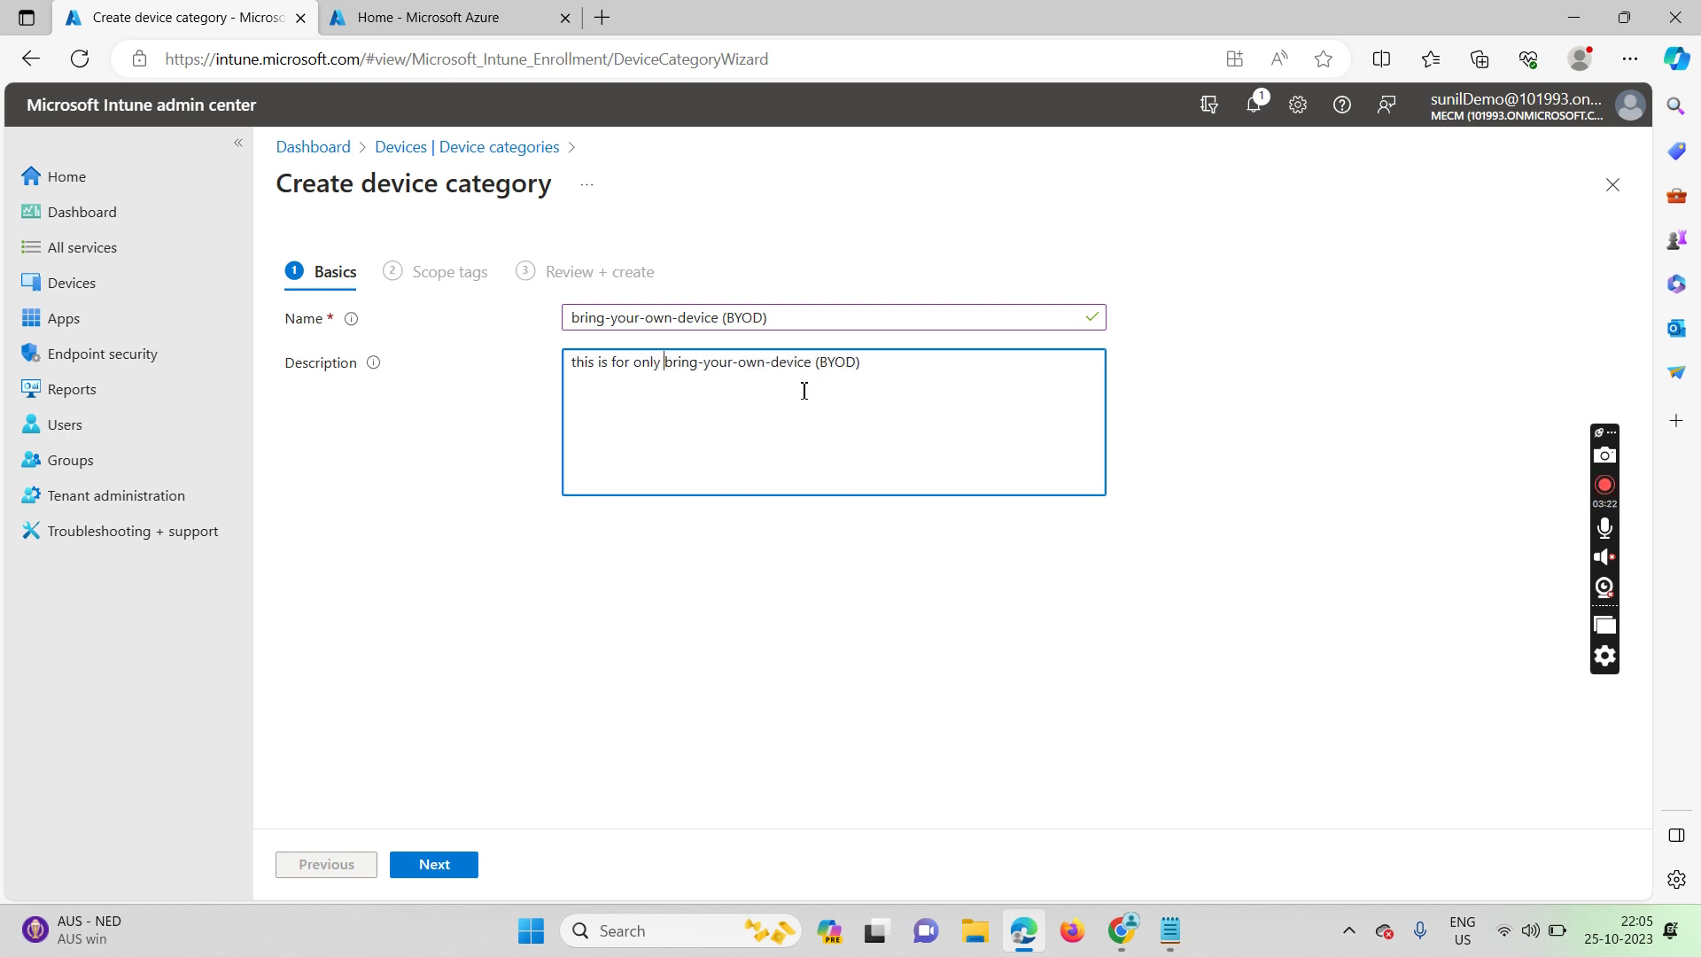
left_click(442, 876)
left_click(441, 866)
left_click(434, 865)
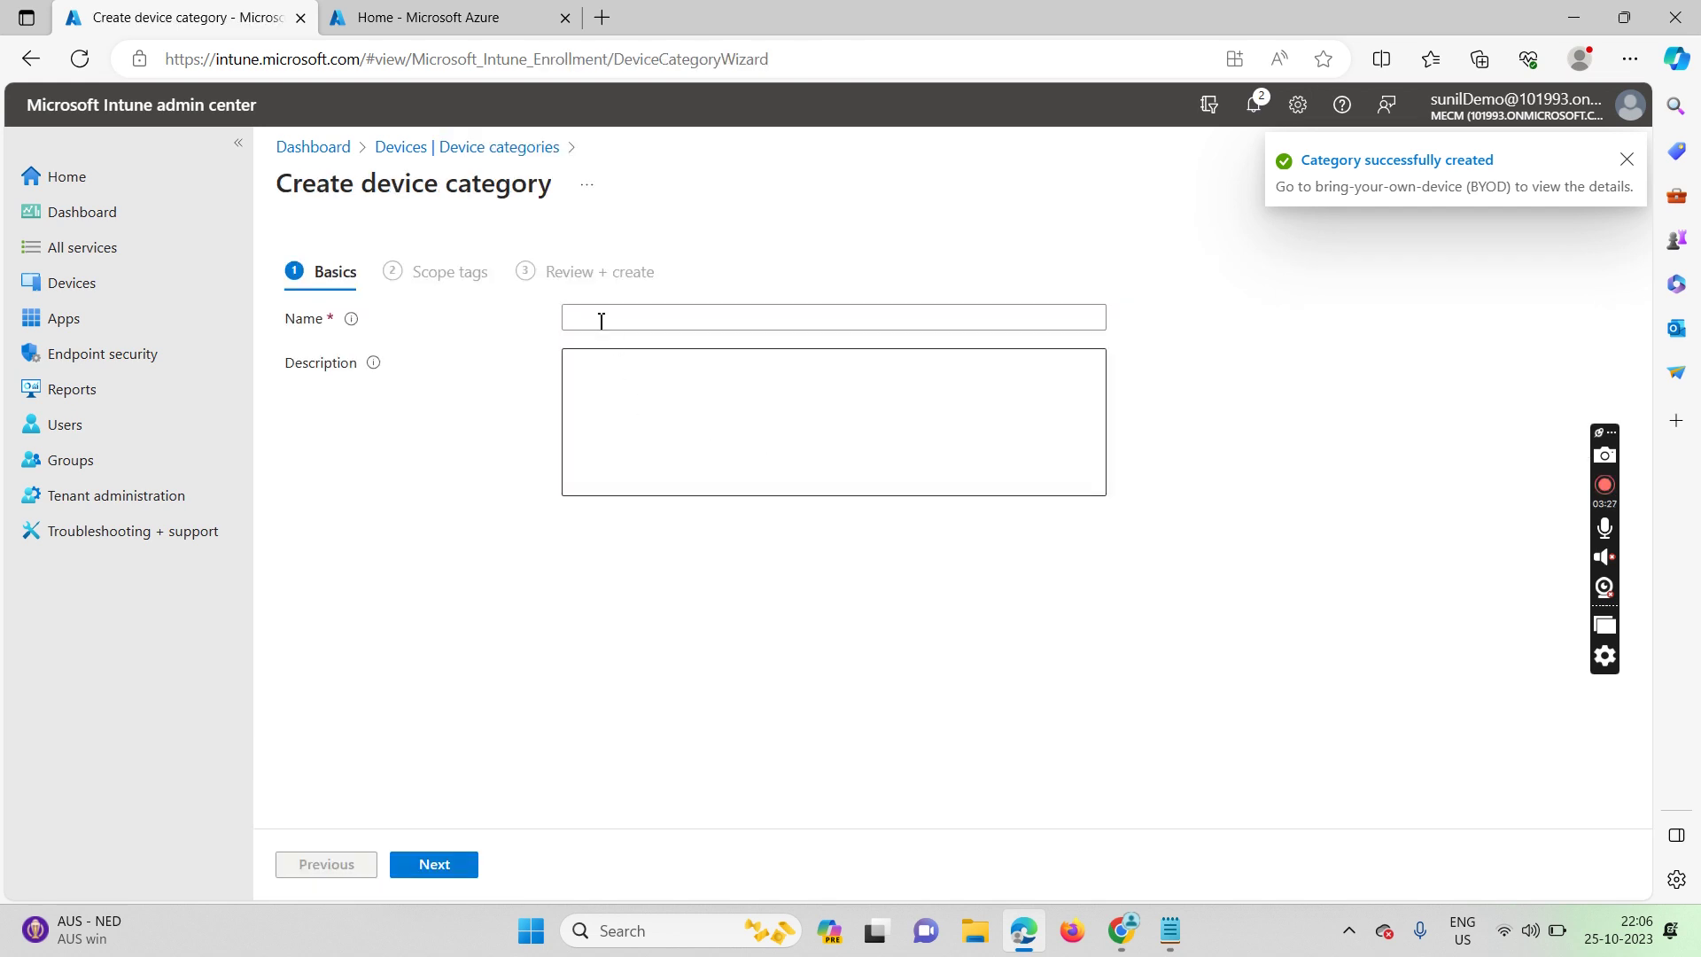
- Copy "HR Deprt" from the Notepad list into the name of the new device category
left_click(1170, 930)
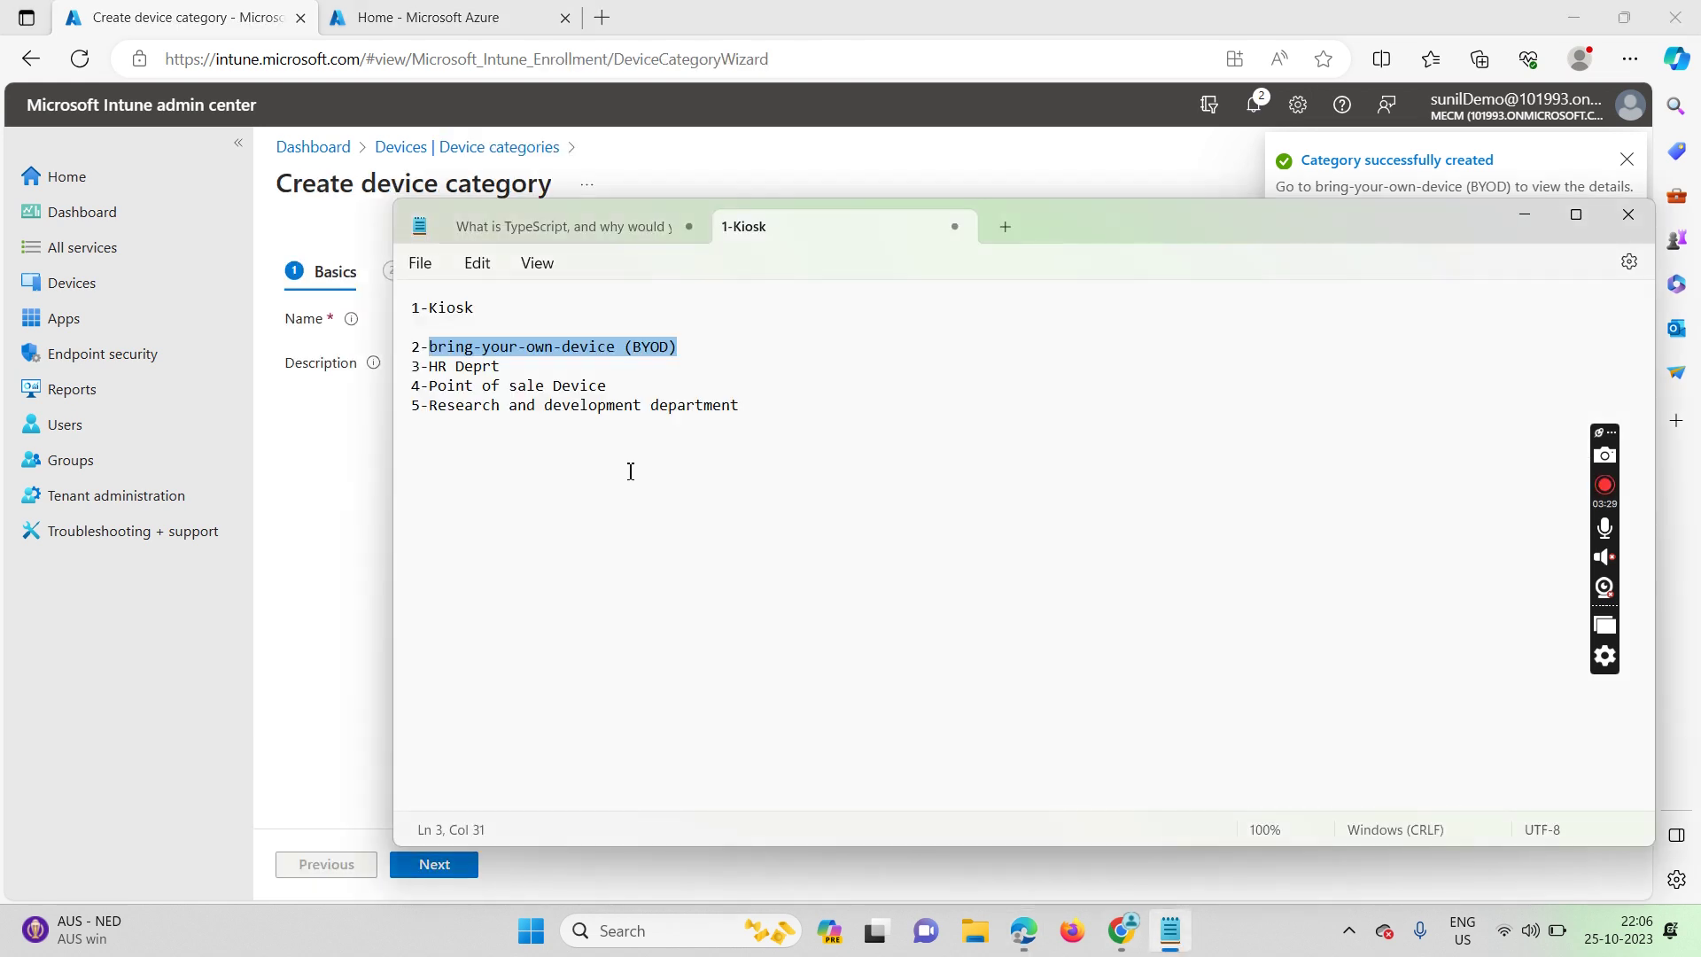
left_click_drag(502, 366, 426, 368)
key("ctrl+c")
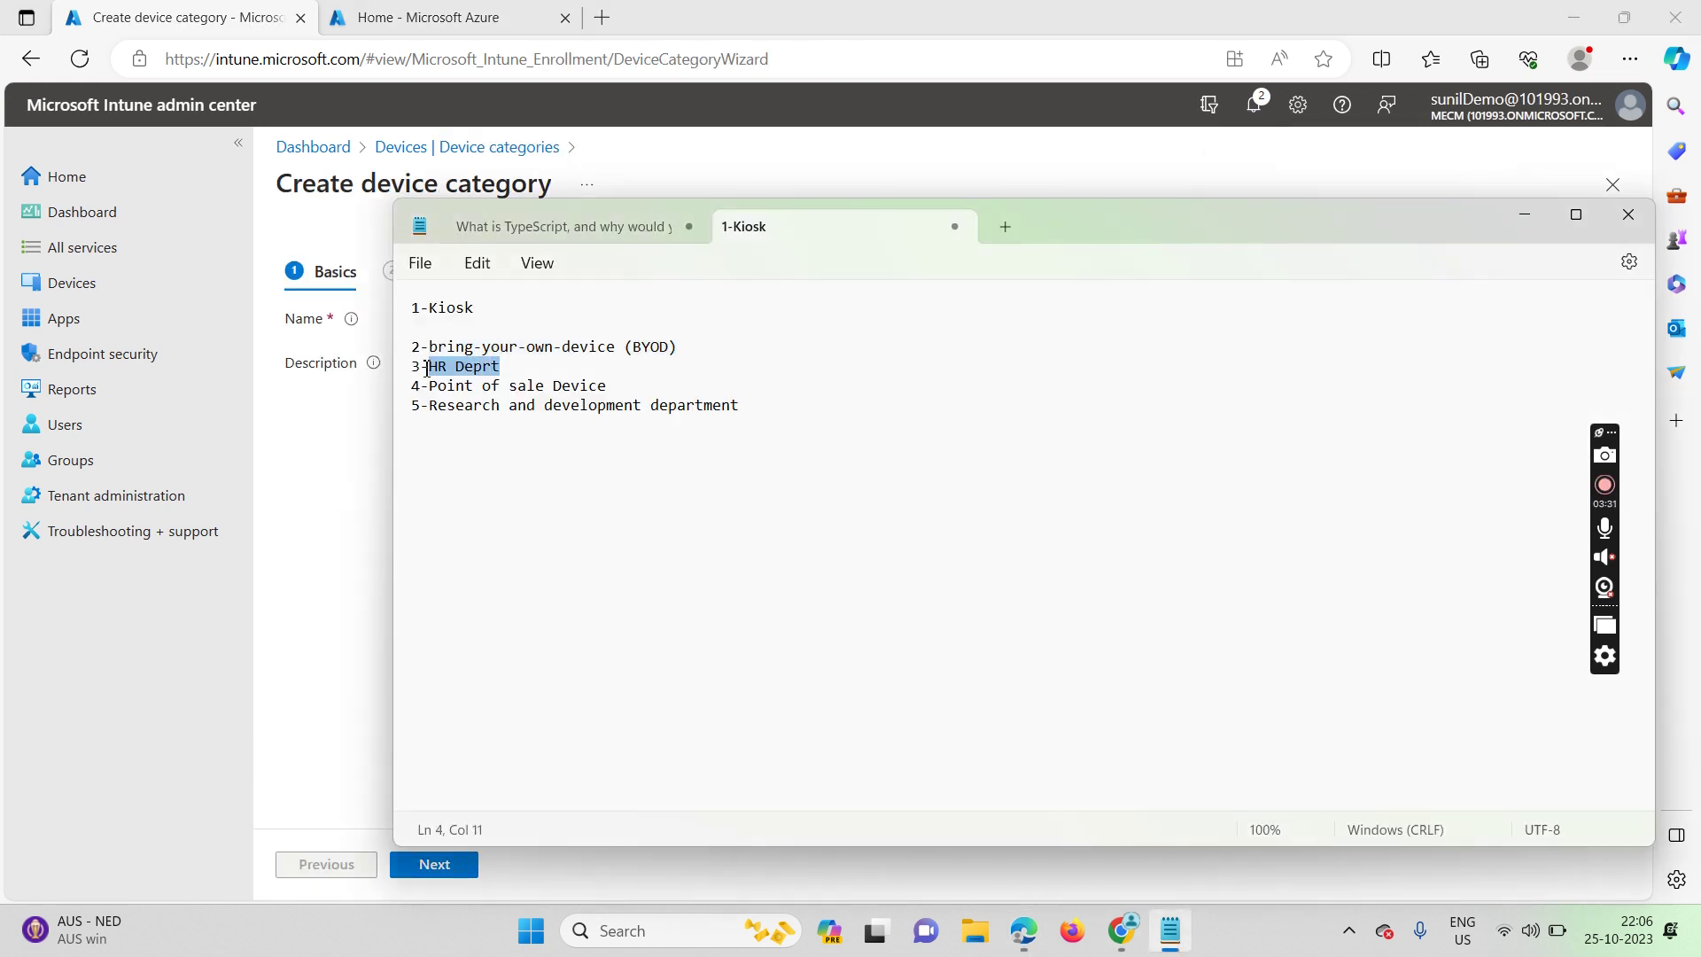
left_click(350, 476)
left_click(592, 319)
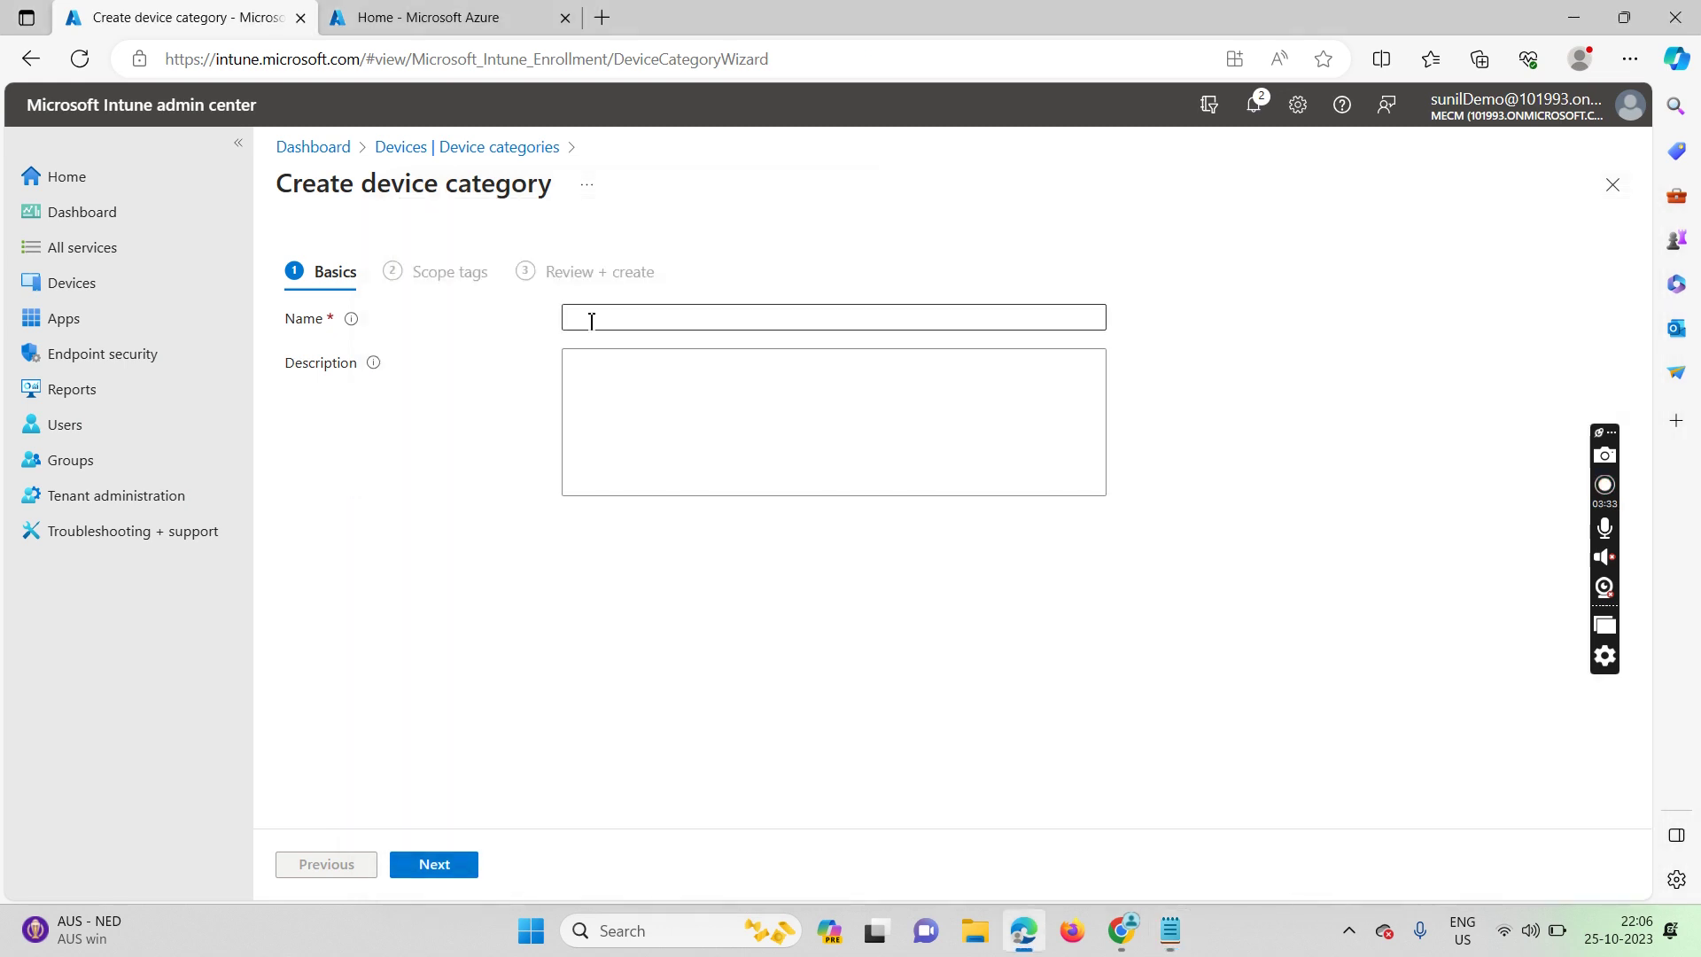
key("ctrl+v")
- Enter the description "This is for only HR Deprt" and create the category with the Default scope tag
left_click(607, 377)
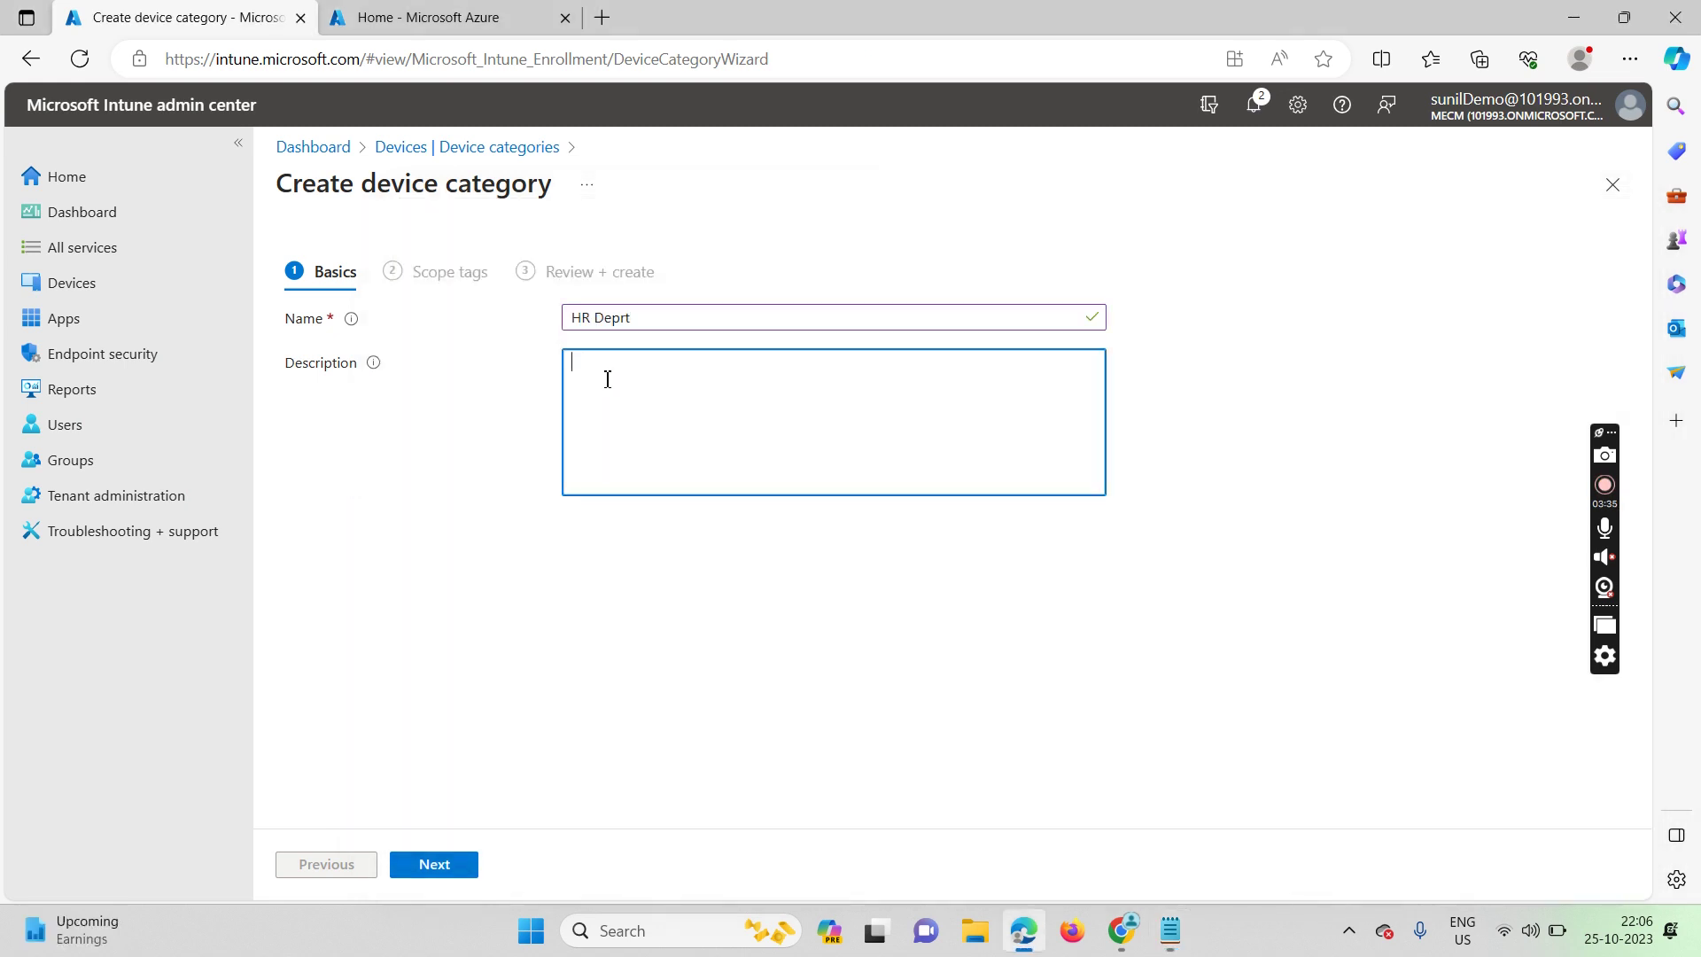
type("This is for only HR Deprt")
left_click(440, 864)
left_click(443, 863)
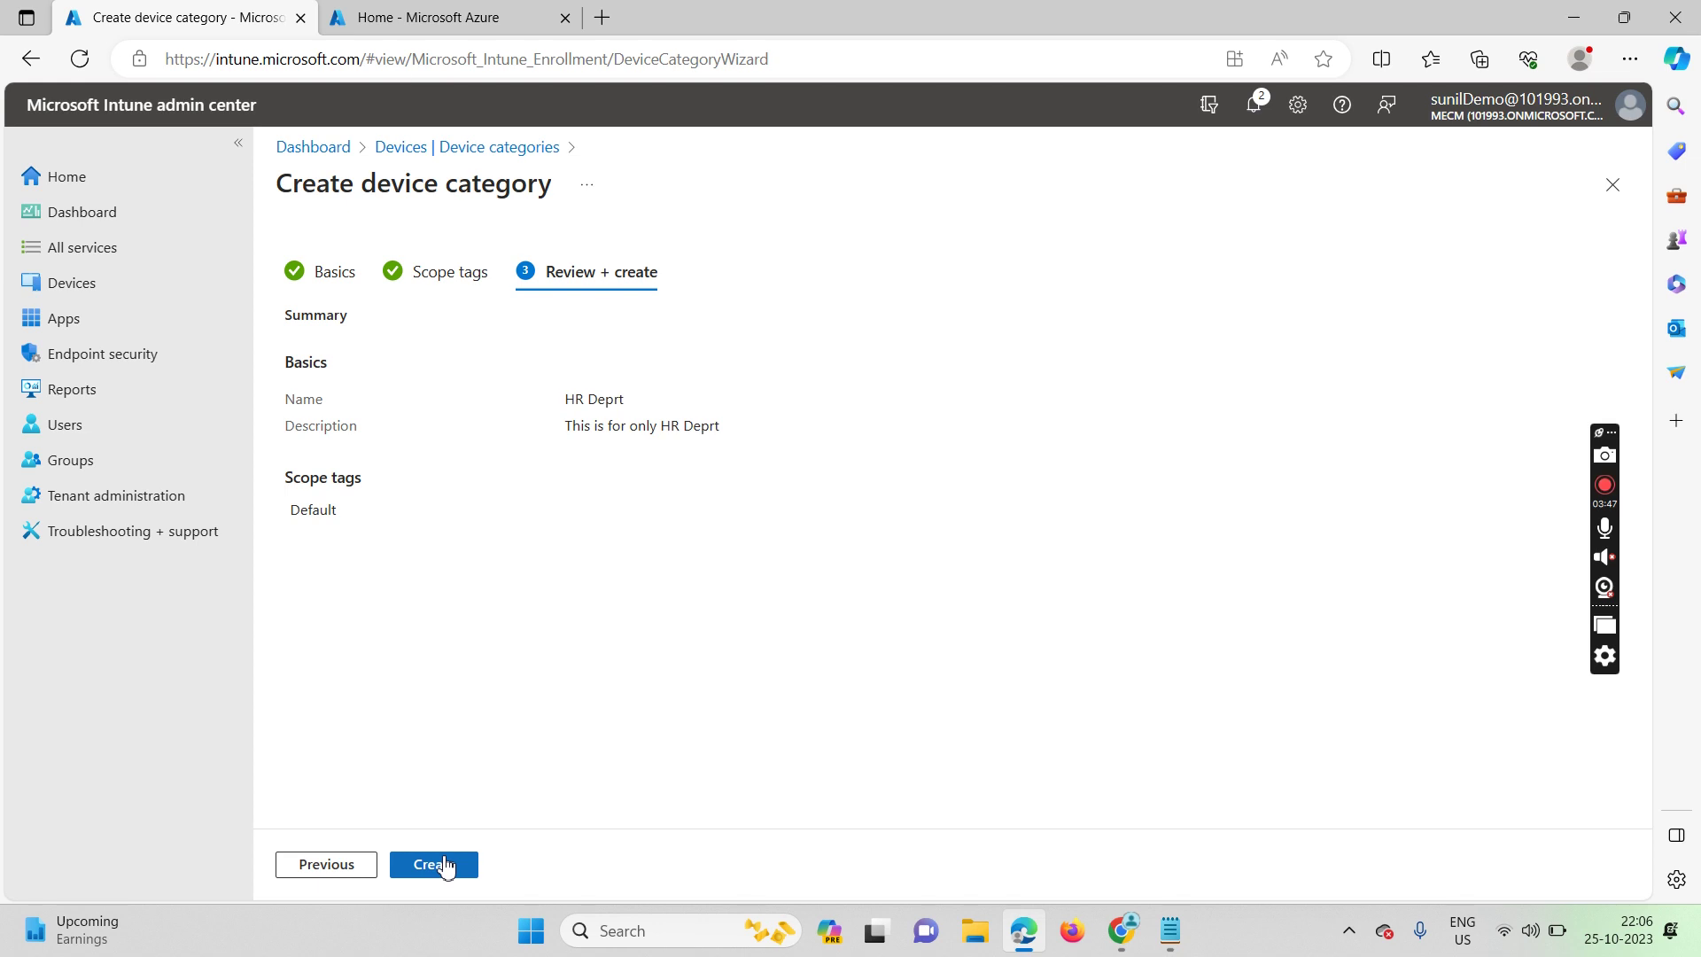
left_click(441, 875)
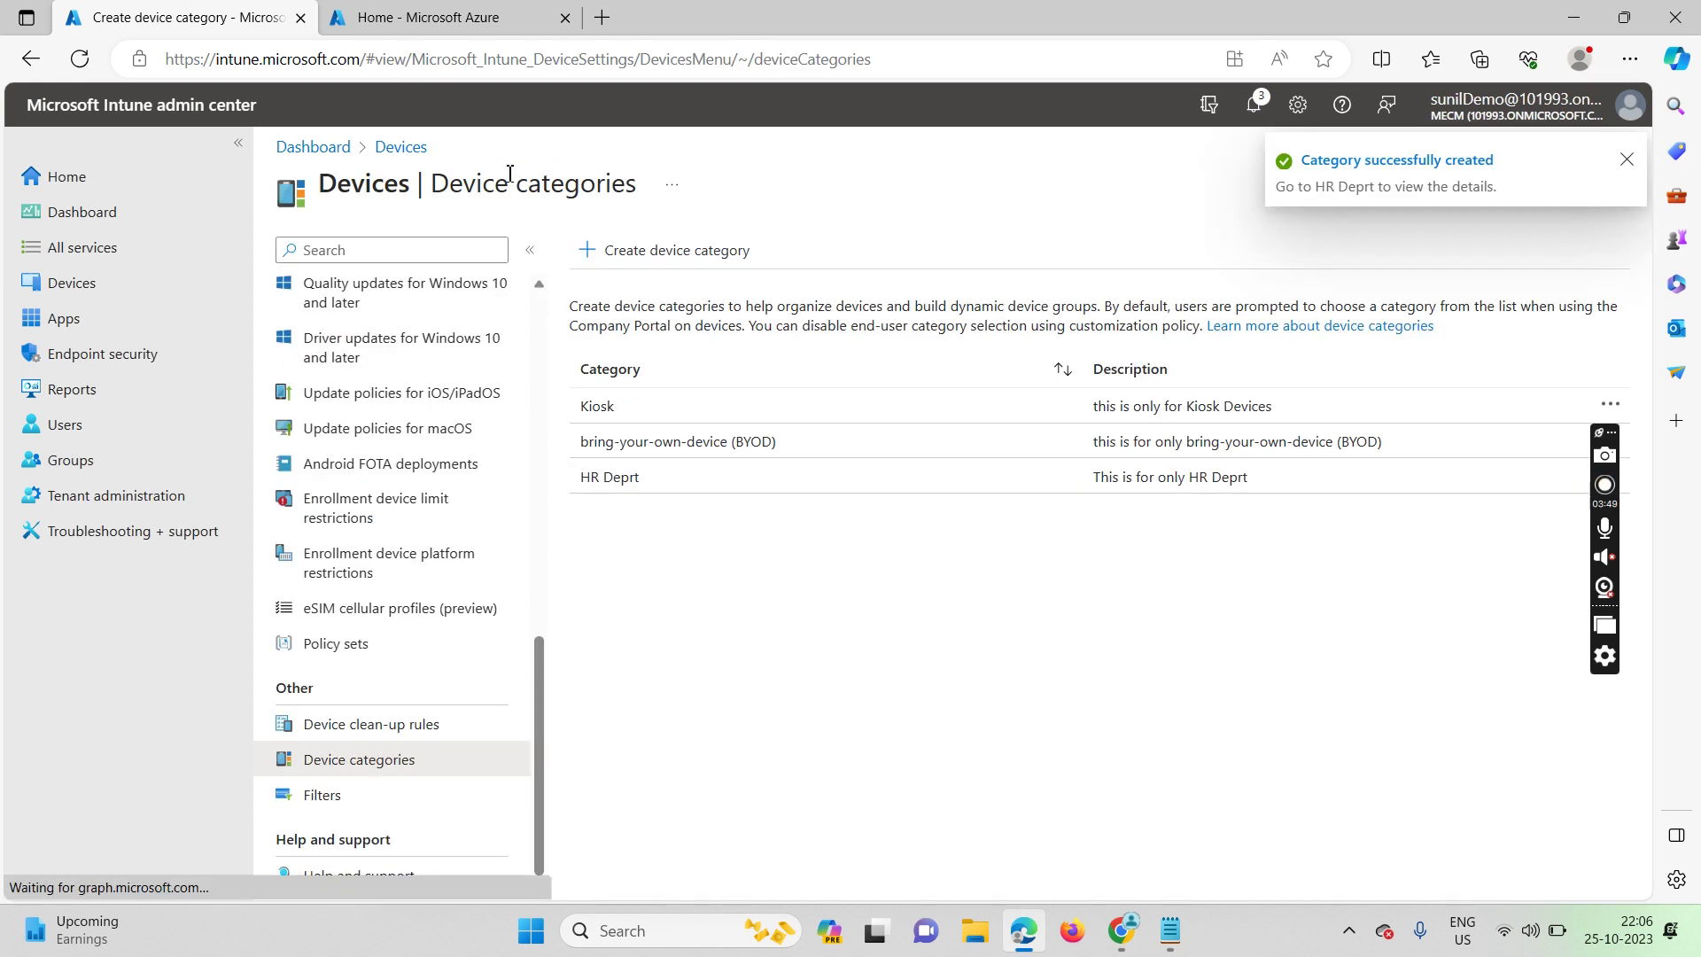
- Start a new device category and name it "Point of sale Device", copied from the Notepad list
left_click(613, 252)
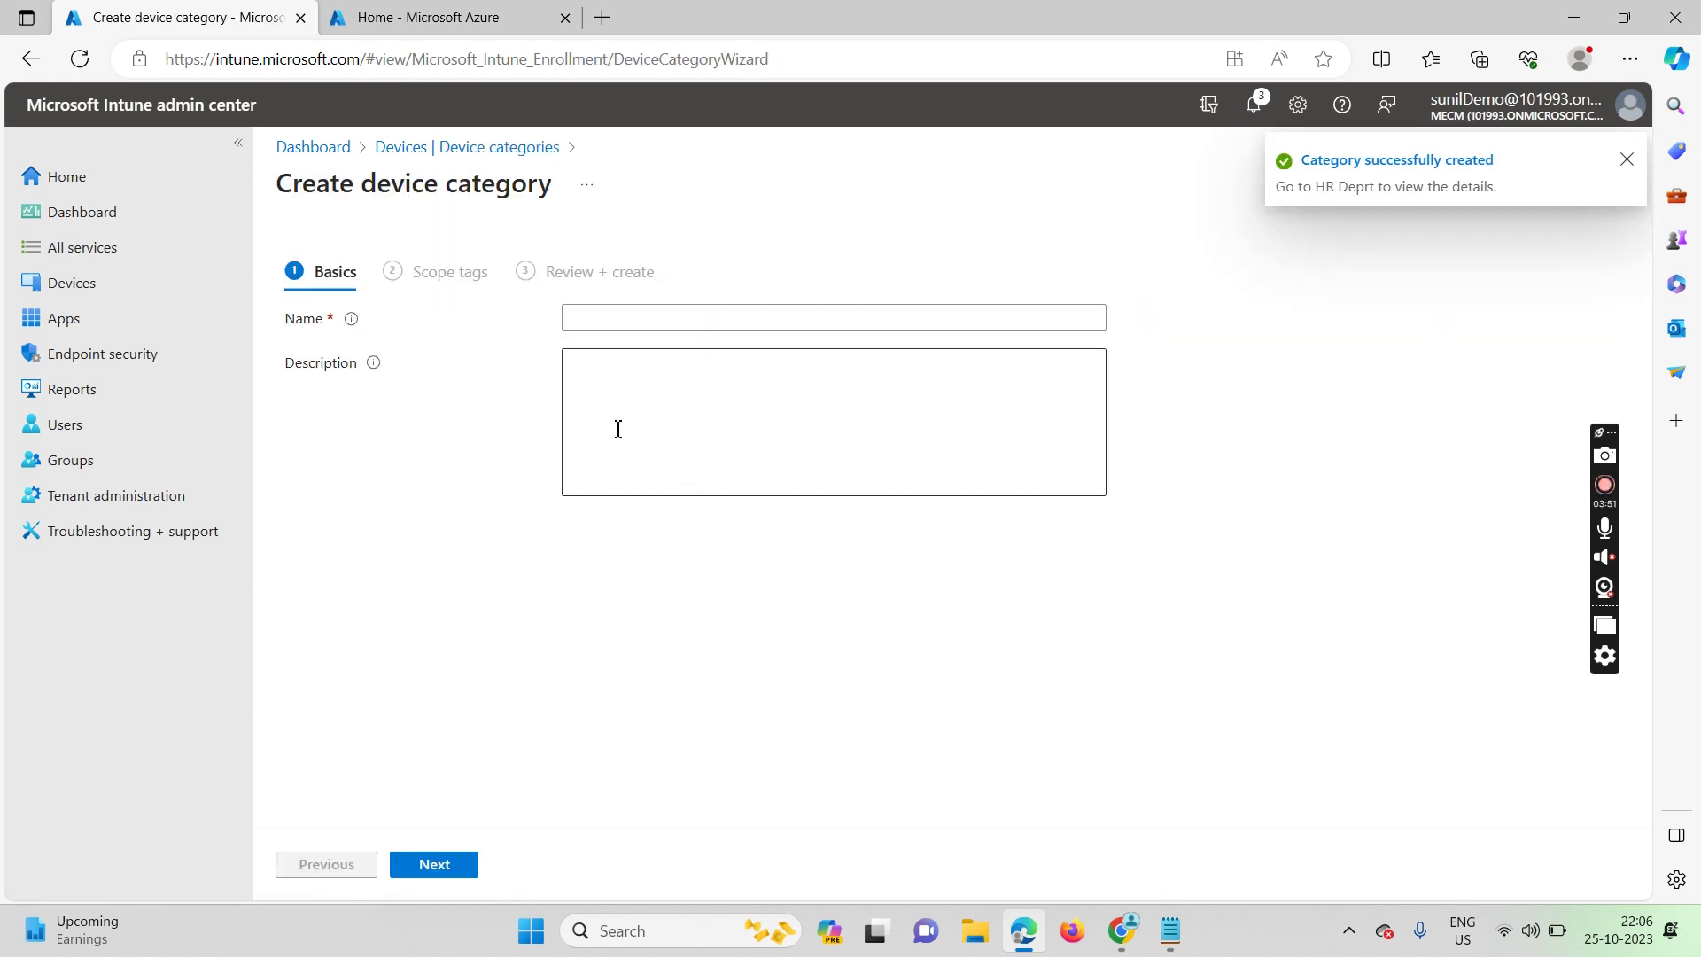
left_click(1188, 946)
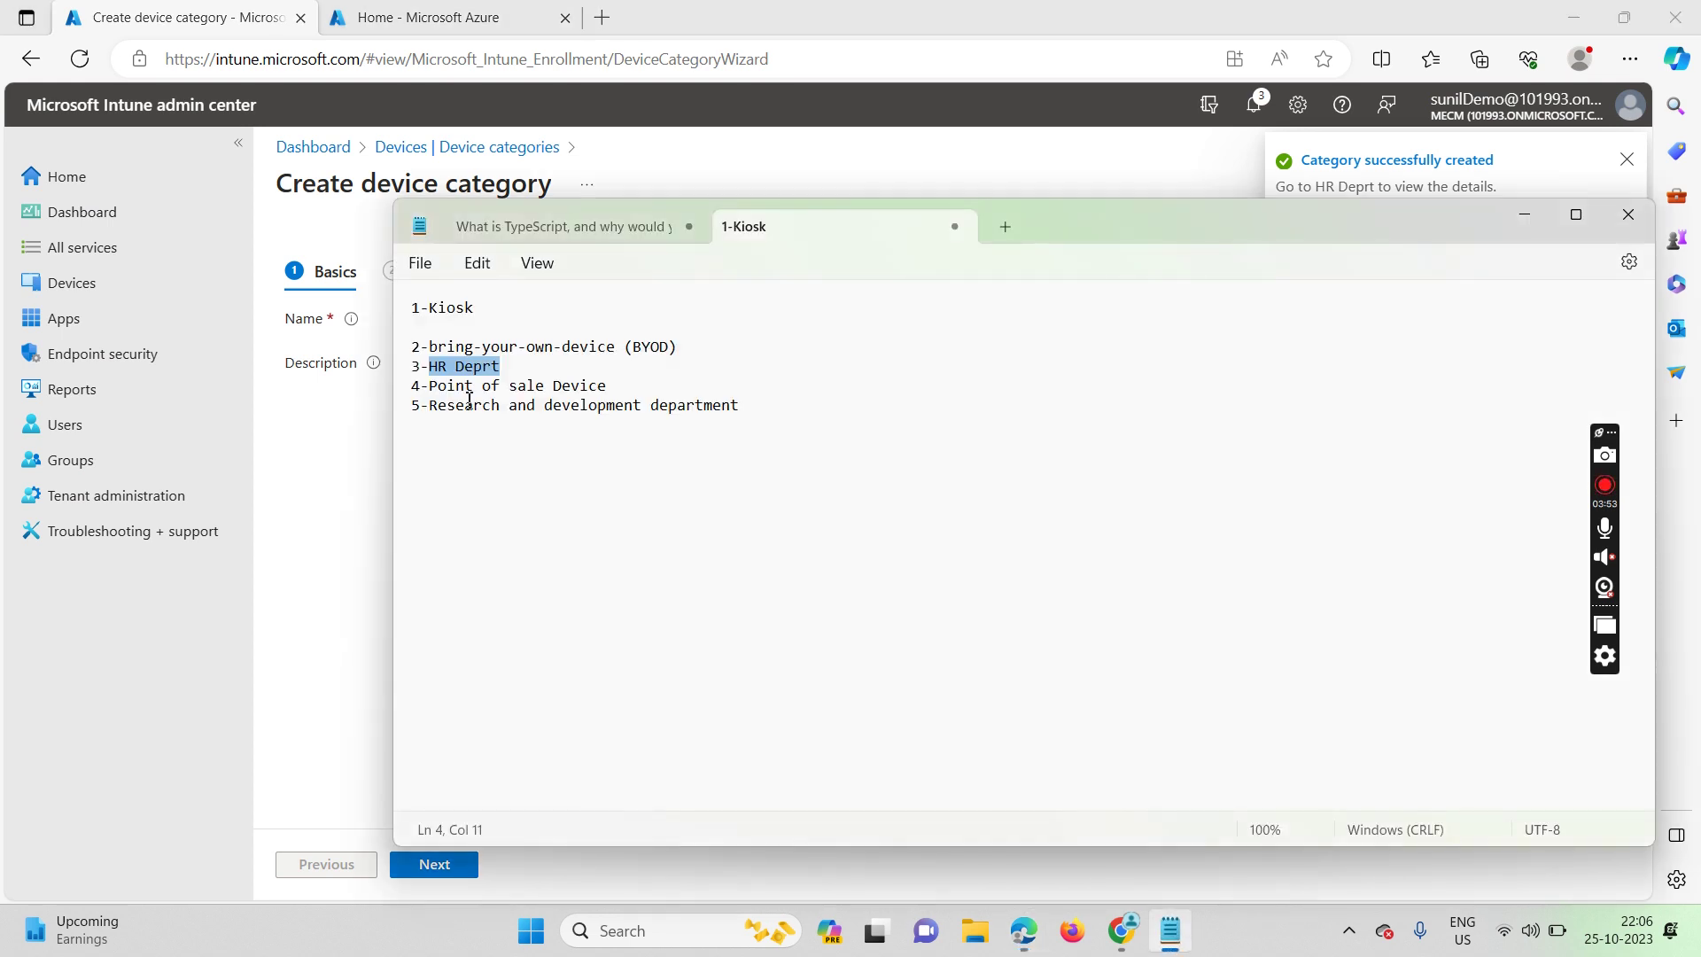
left_click_drag(605, 387, 431, 386)
key("ctrl+c")
left_click(328, 467)
left_click(613, 316)
key("ctrl+v")
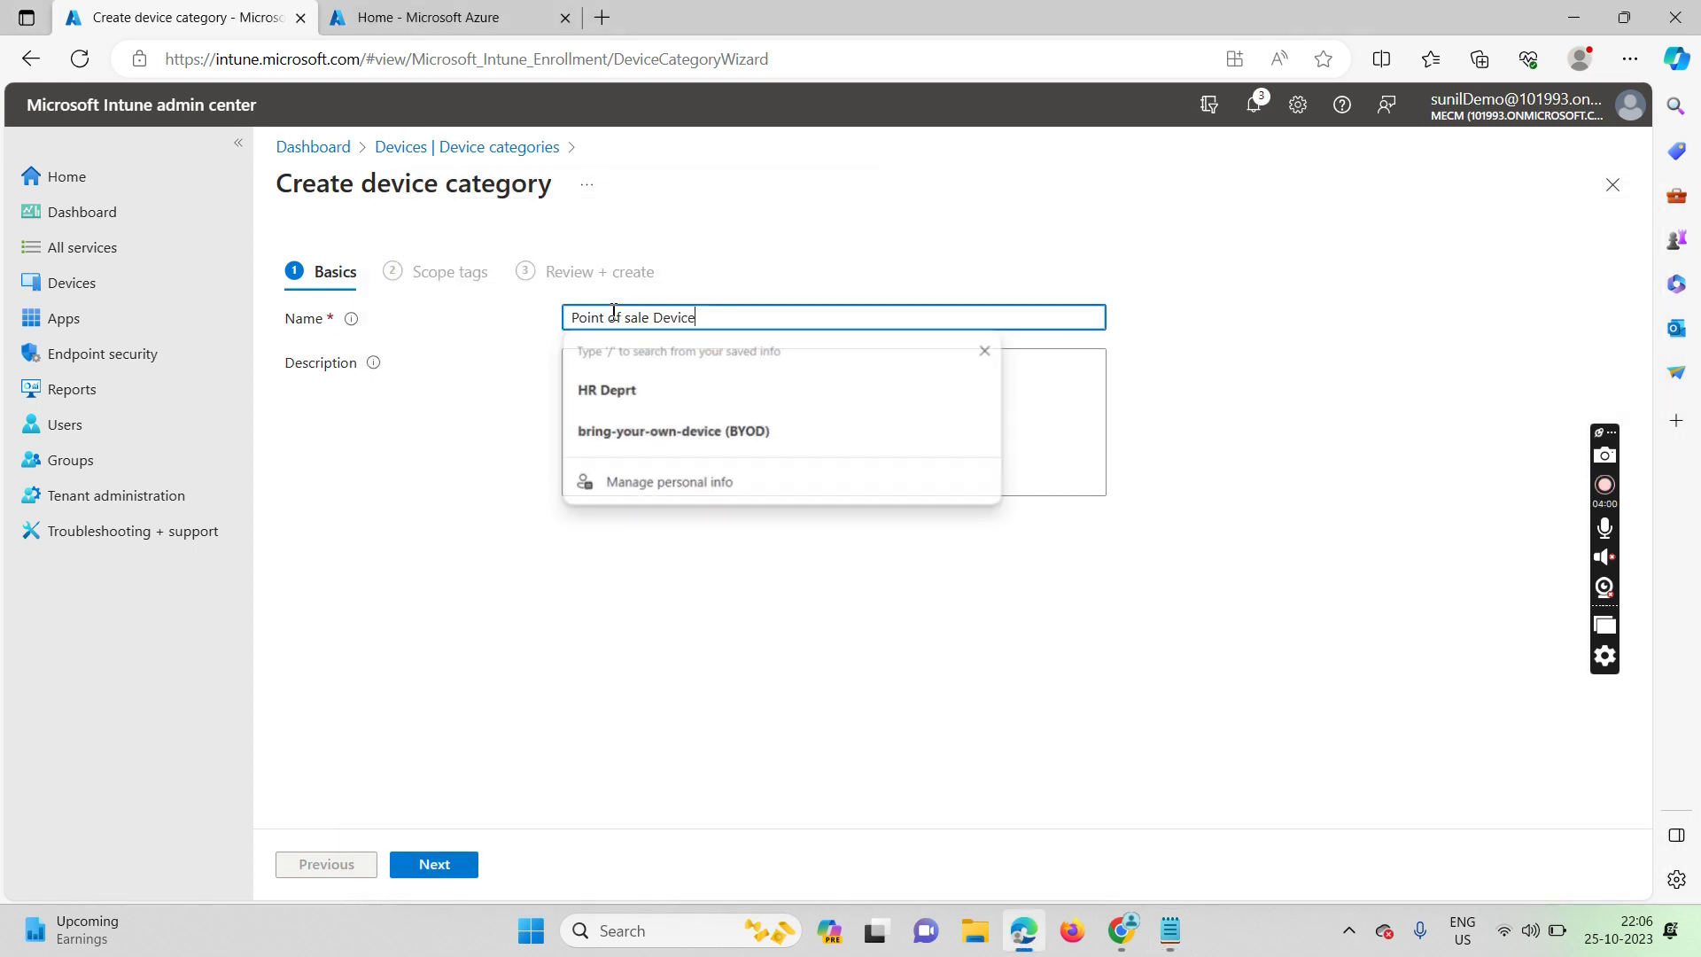
- Describe the Point of sale Device category as "this is for only Sale Team" and create it with the Default scope tag
left_click(608, 372)
type("this is for only ")
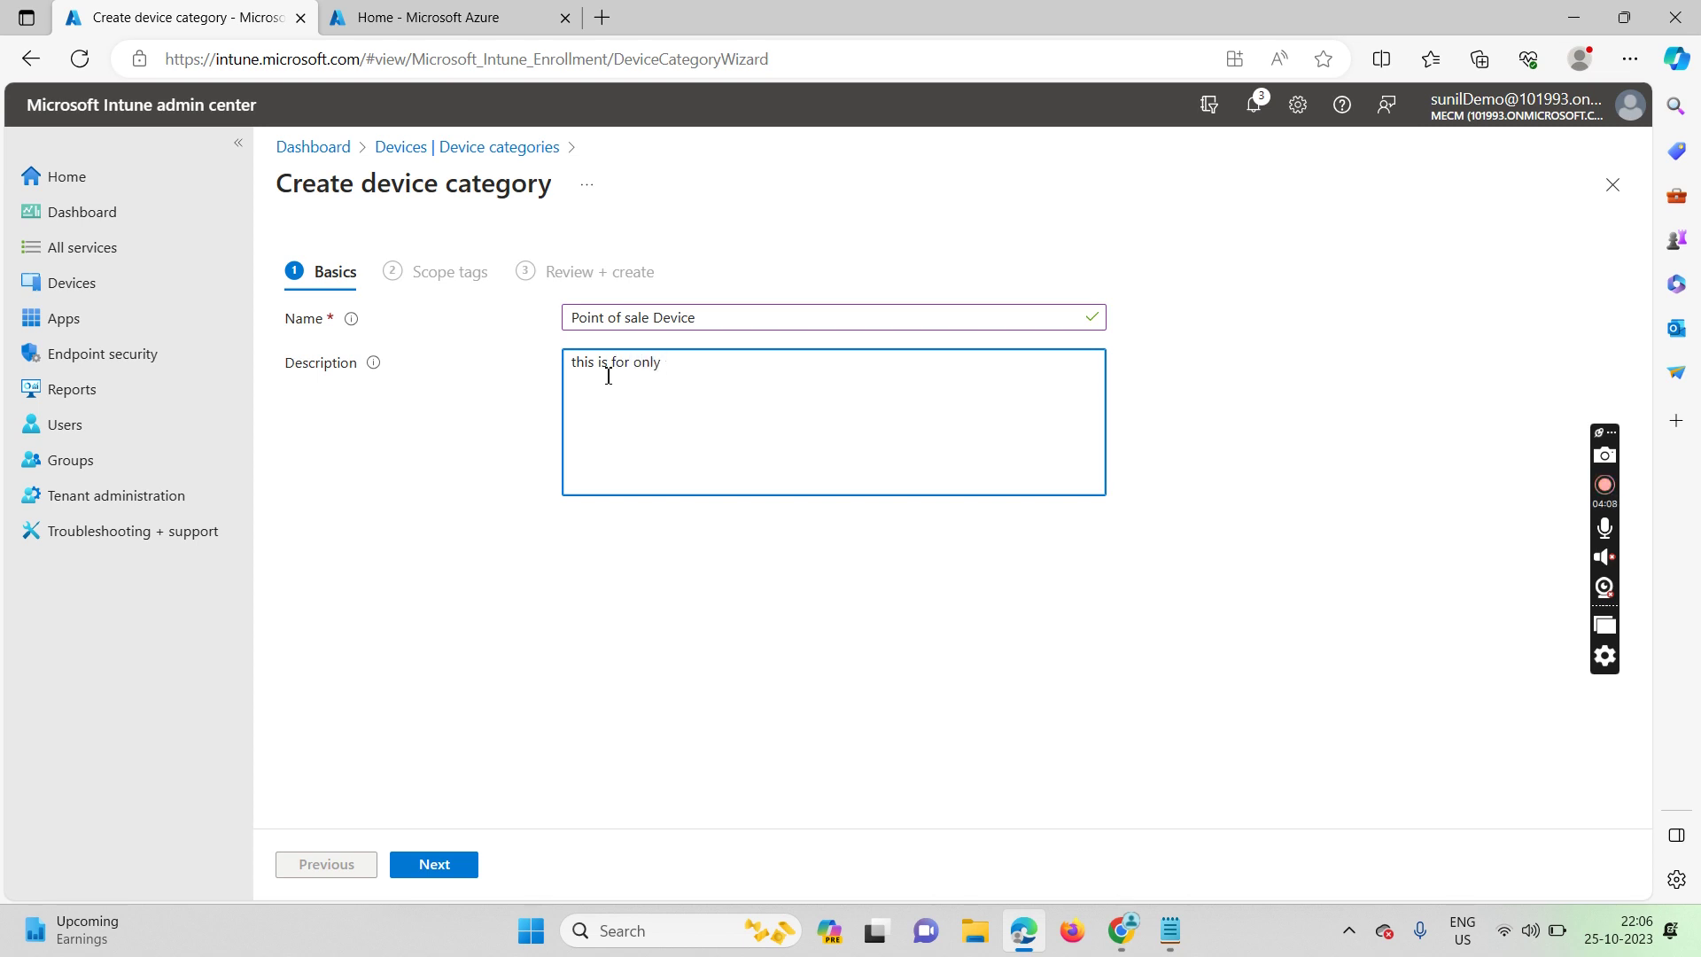
type("Sale Team")
left_click(432, 876)
left_click(436, 879)
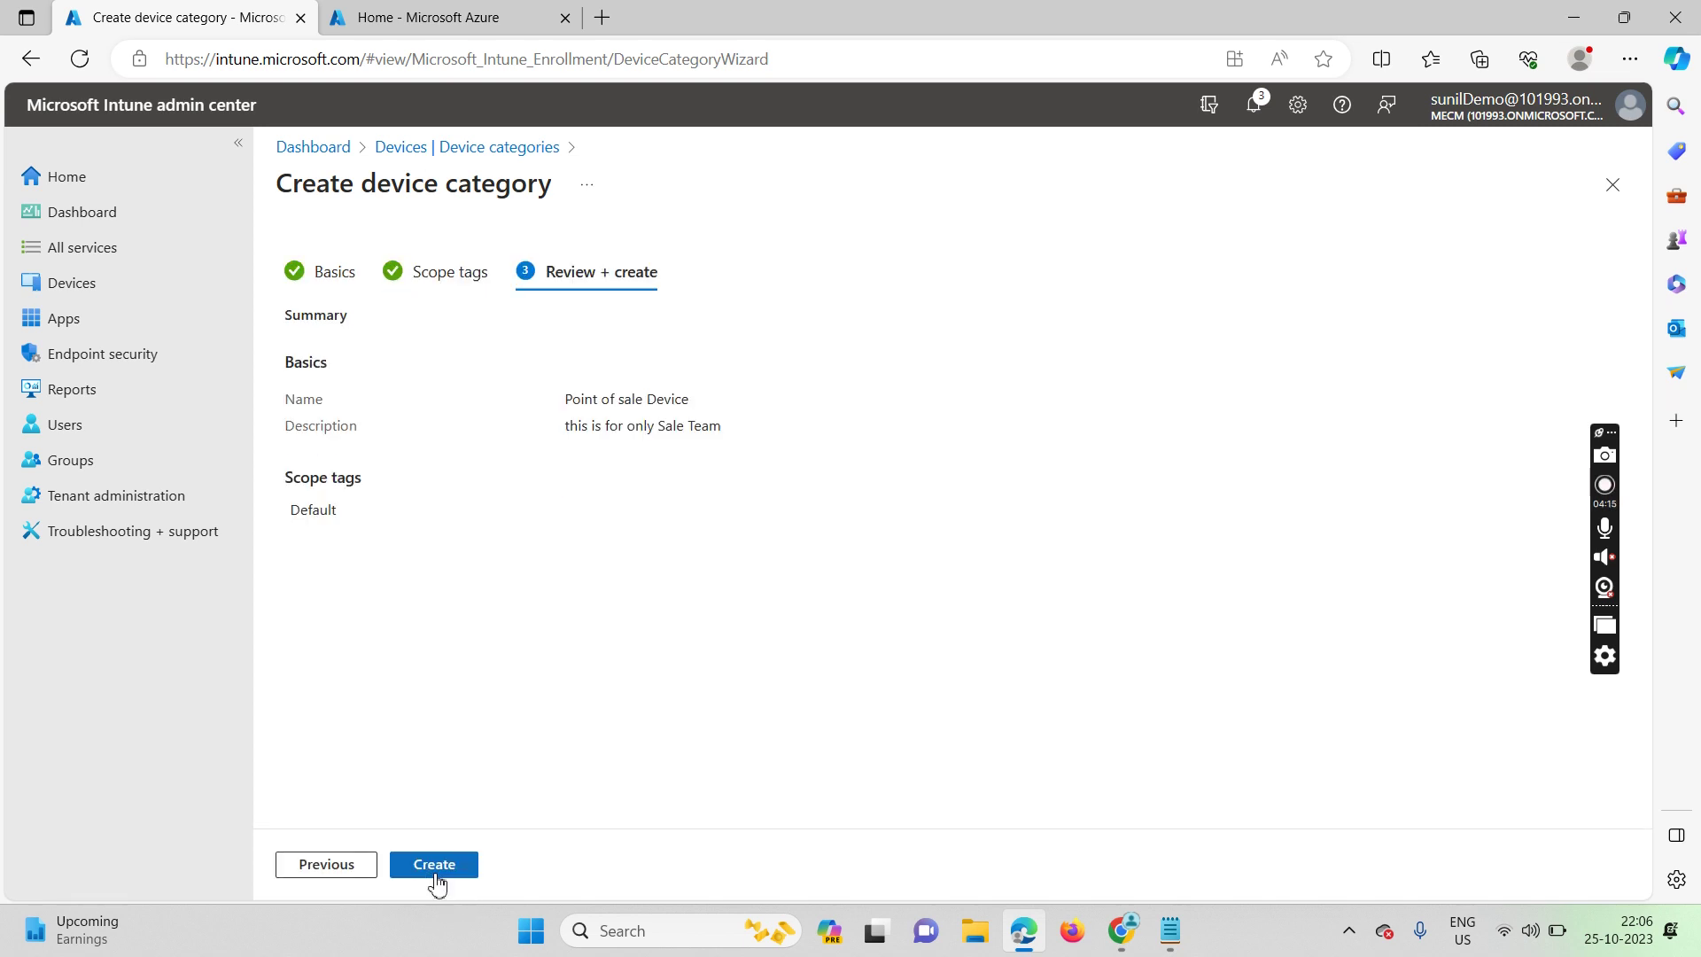
left_click(469, 872)
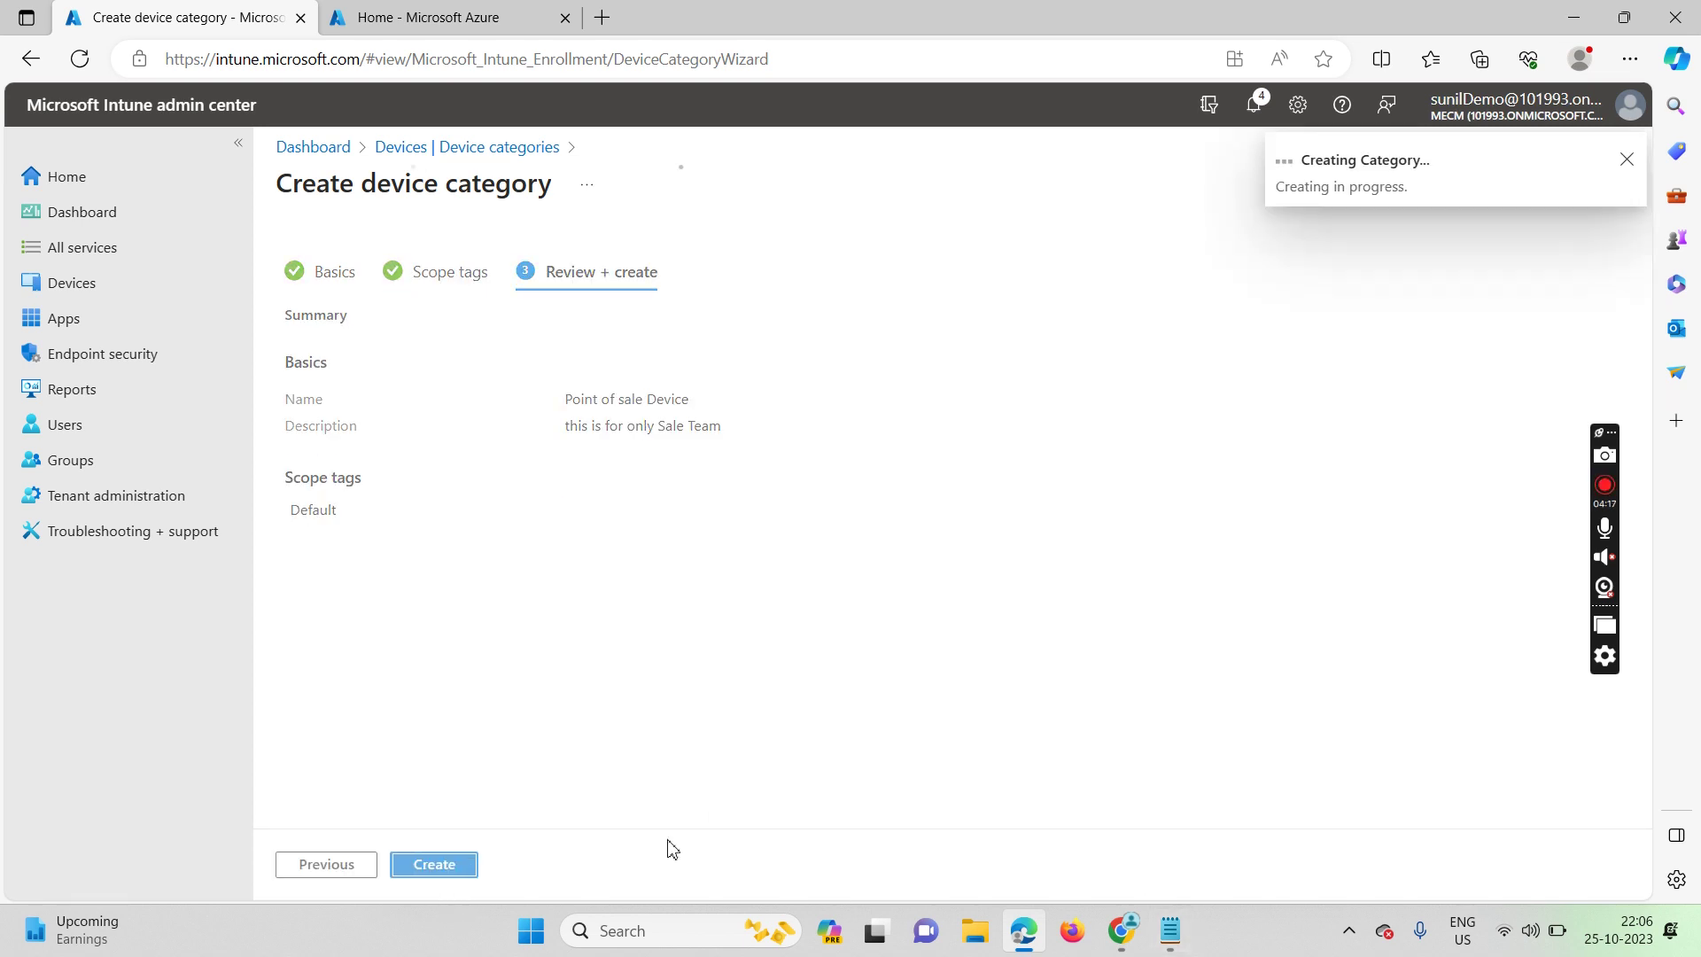
- Start a new device category and name it "Research and development department", copied from the Notepad list
left_click(1169, 930)
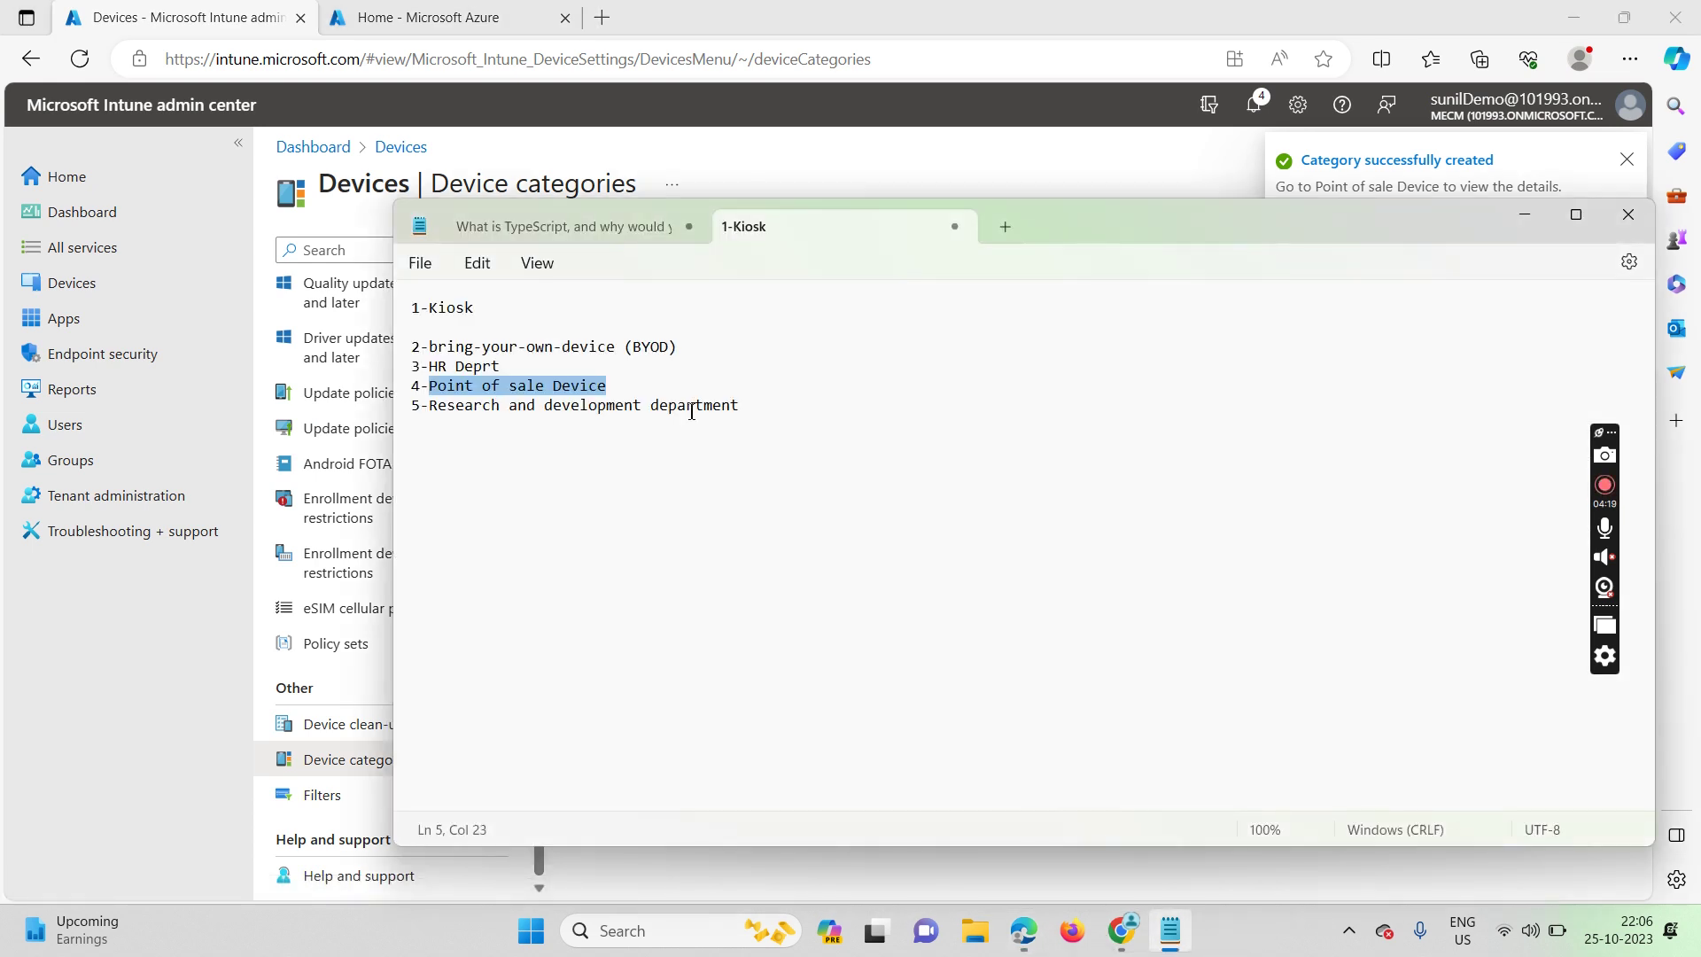
left_click_drag(740, 405, 589, 408)
left_click(593, 408)
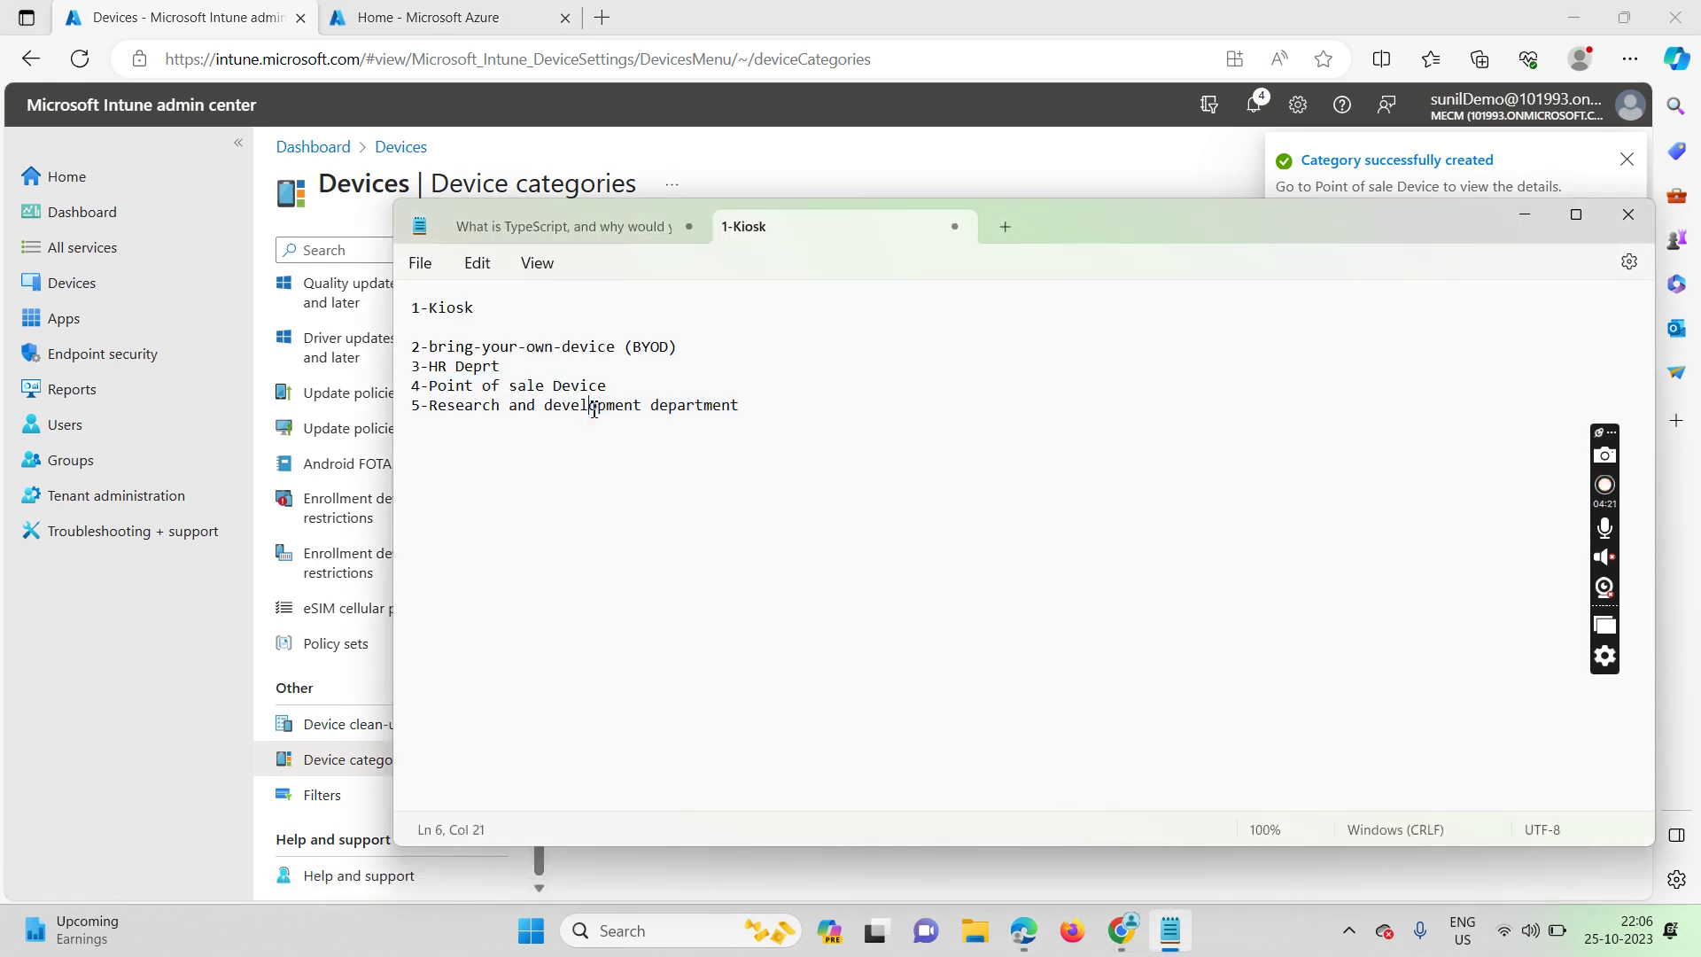
left_click(740, 406)
left_click_drag(745, 407, 429, 417)
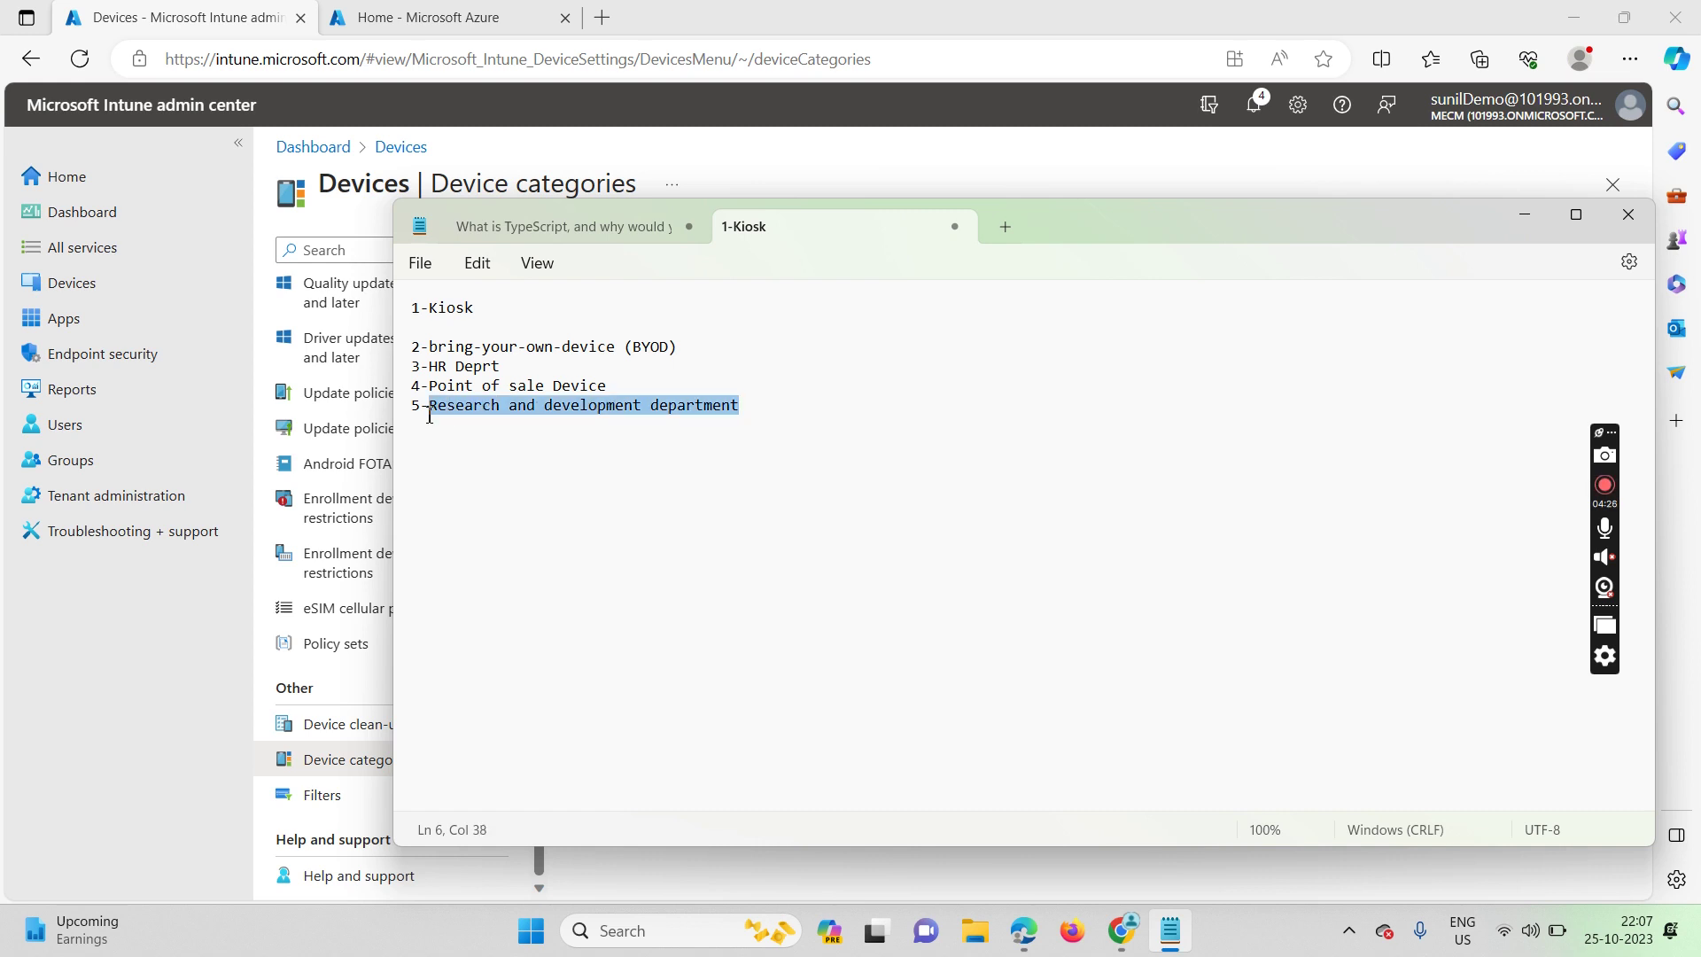
left_click(895, 148)
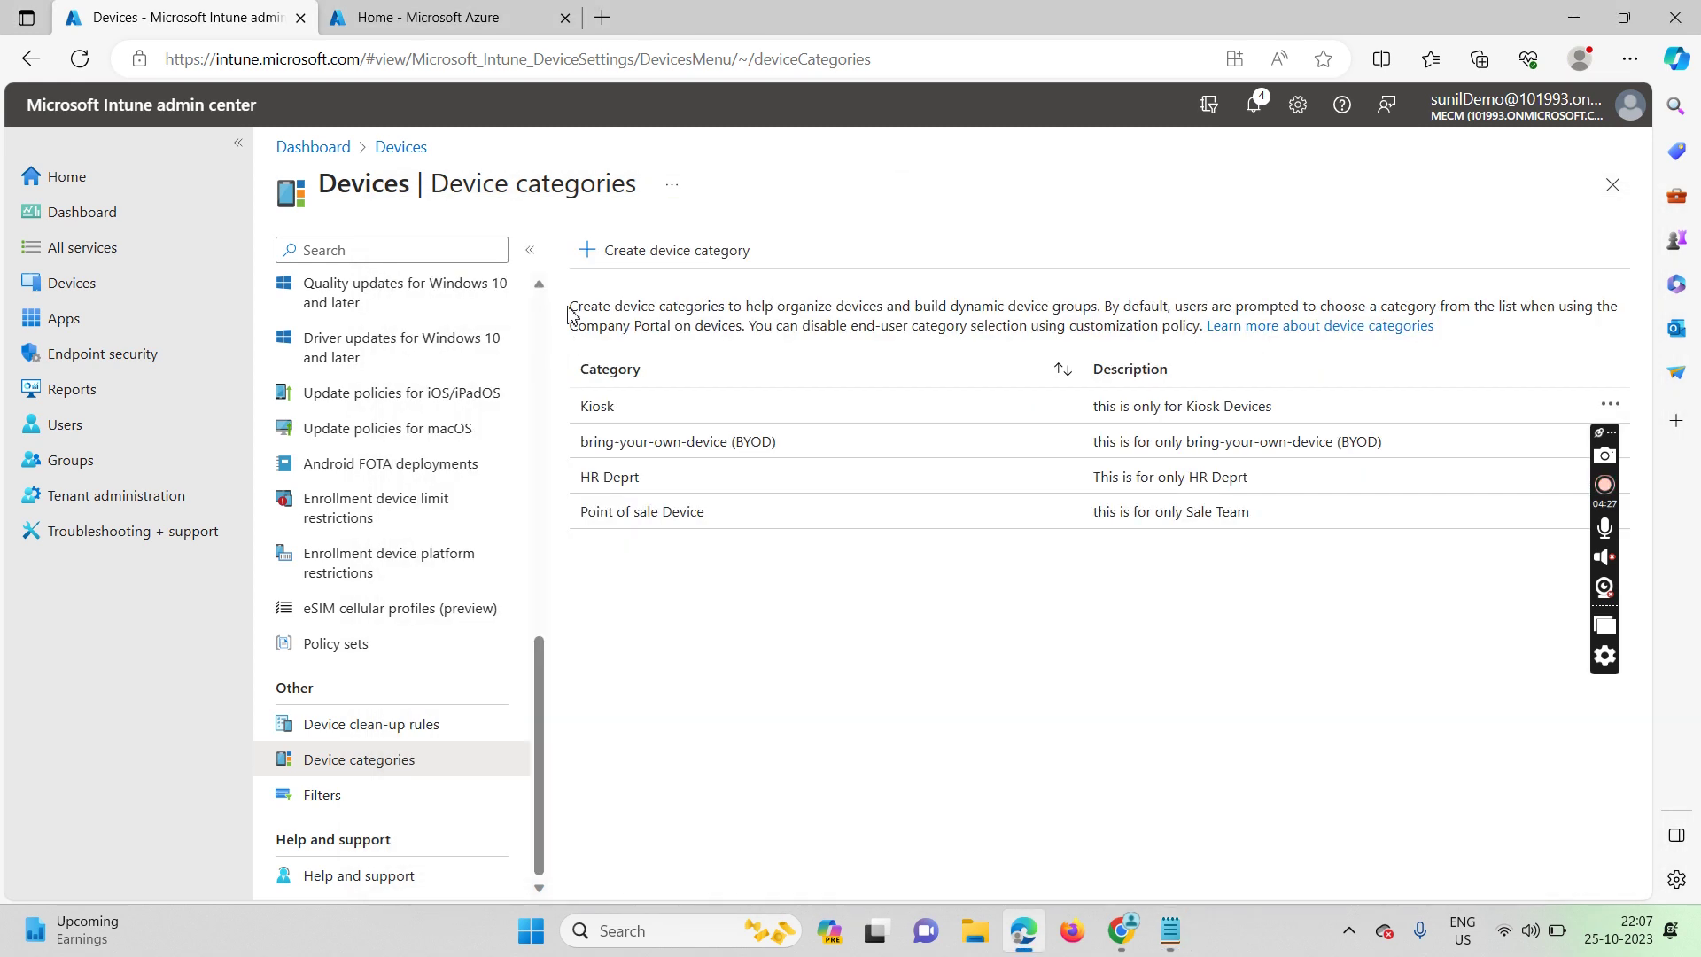
left_click(603, 252)
left_click(589, 326)
key("ctrl+v")
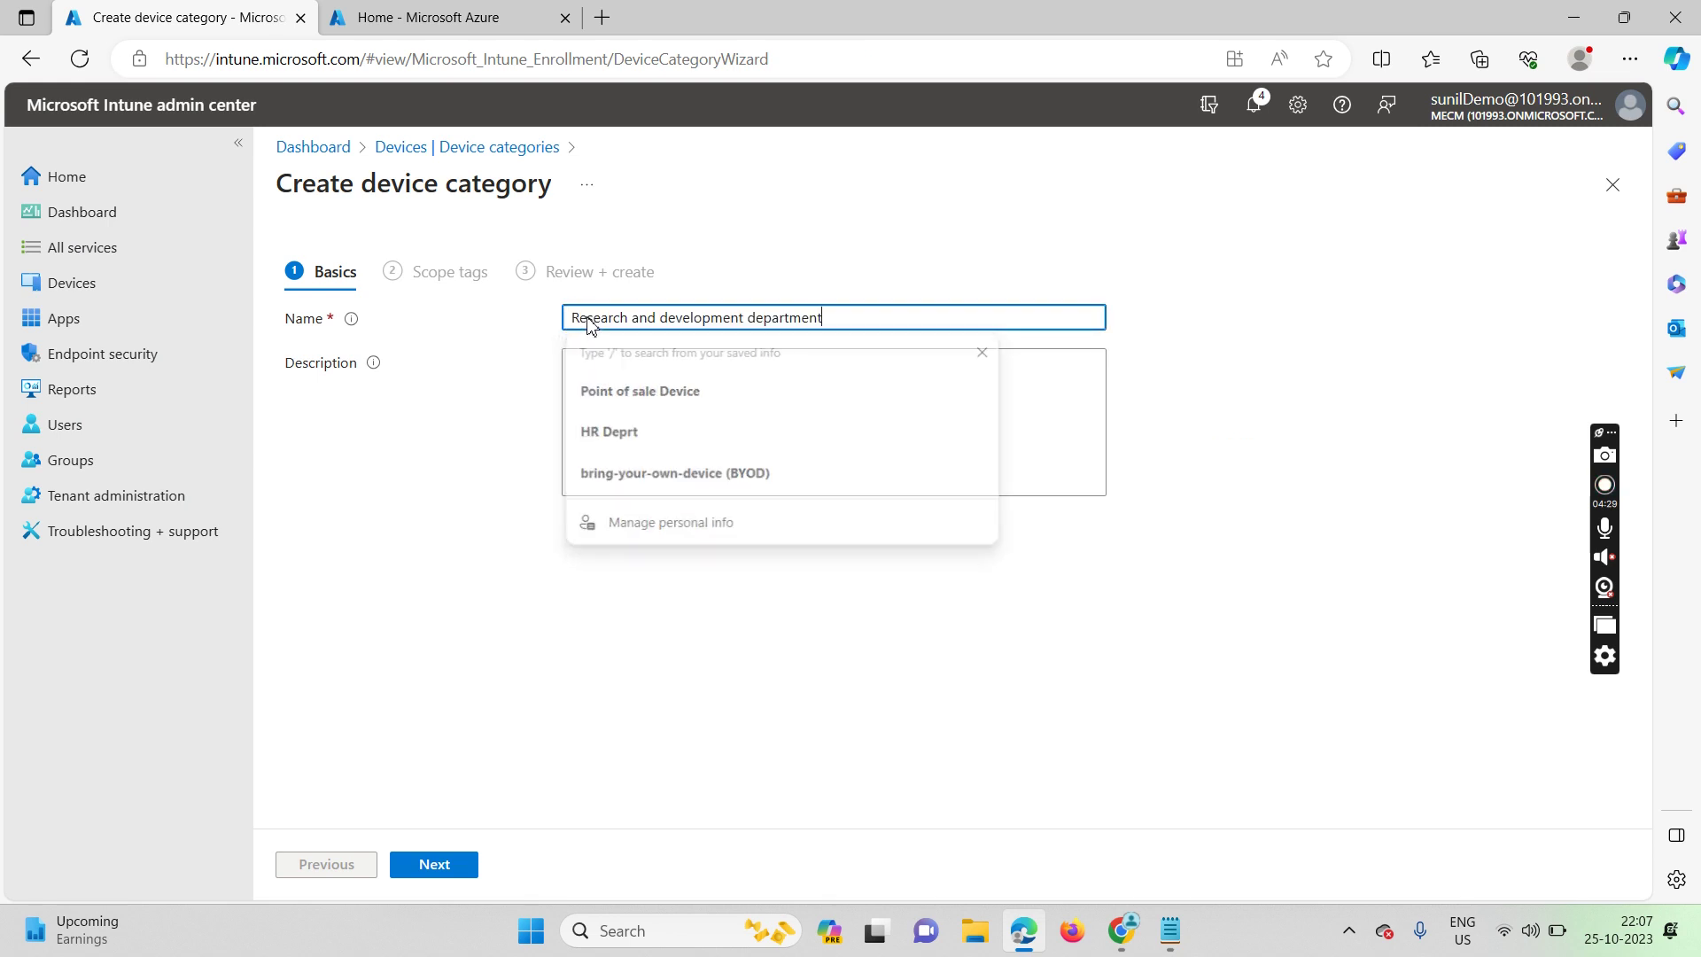
- Describe the category as "this is for only Research and development department" and create it with the Default scope tag
left_click(608, 381)
type("this is for")
key("ctrl+v")
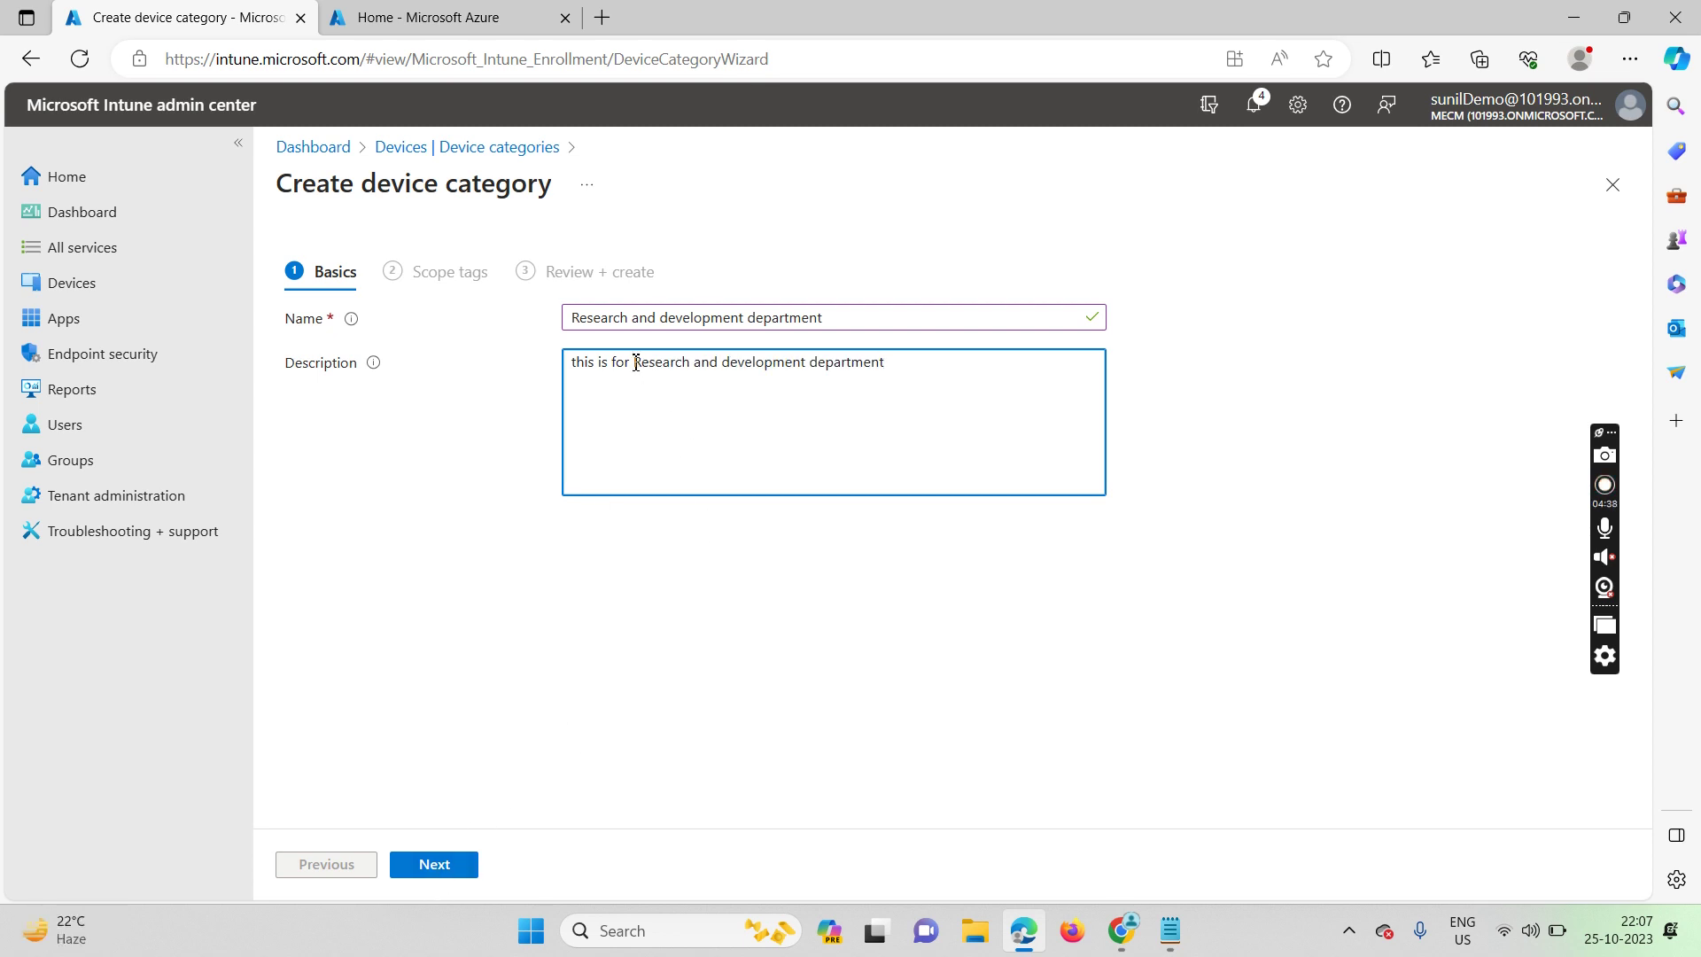
left_click(635, 361)
type("only")
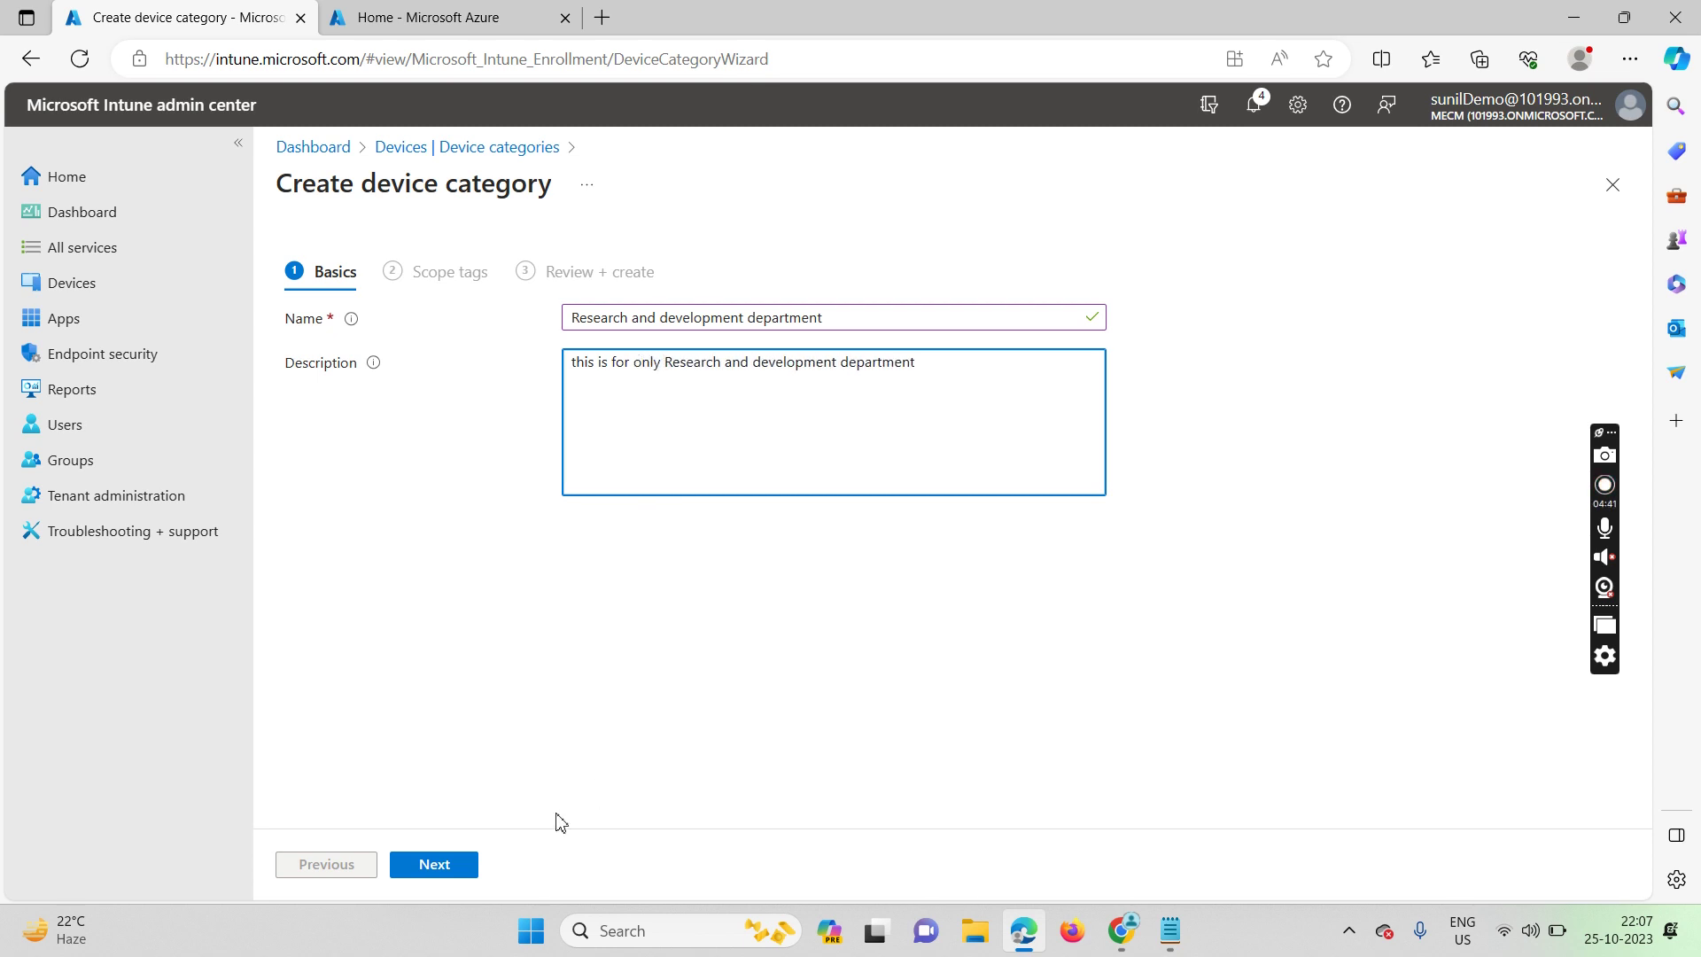
left_click(433, 866)
left_click(430, 868)
left_click(428, 872)
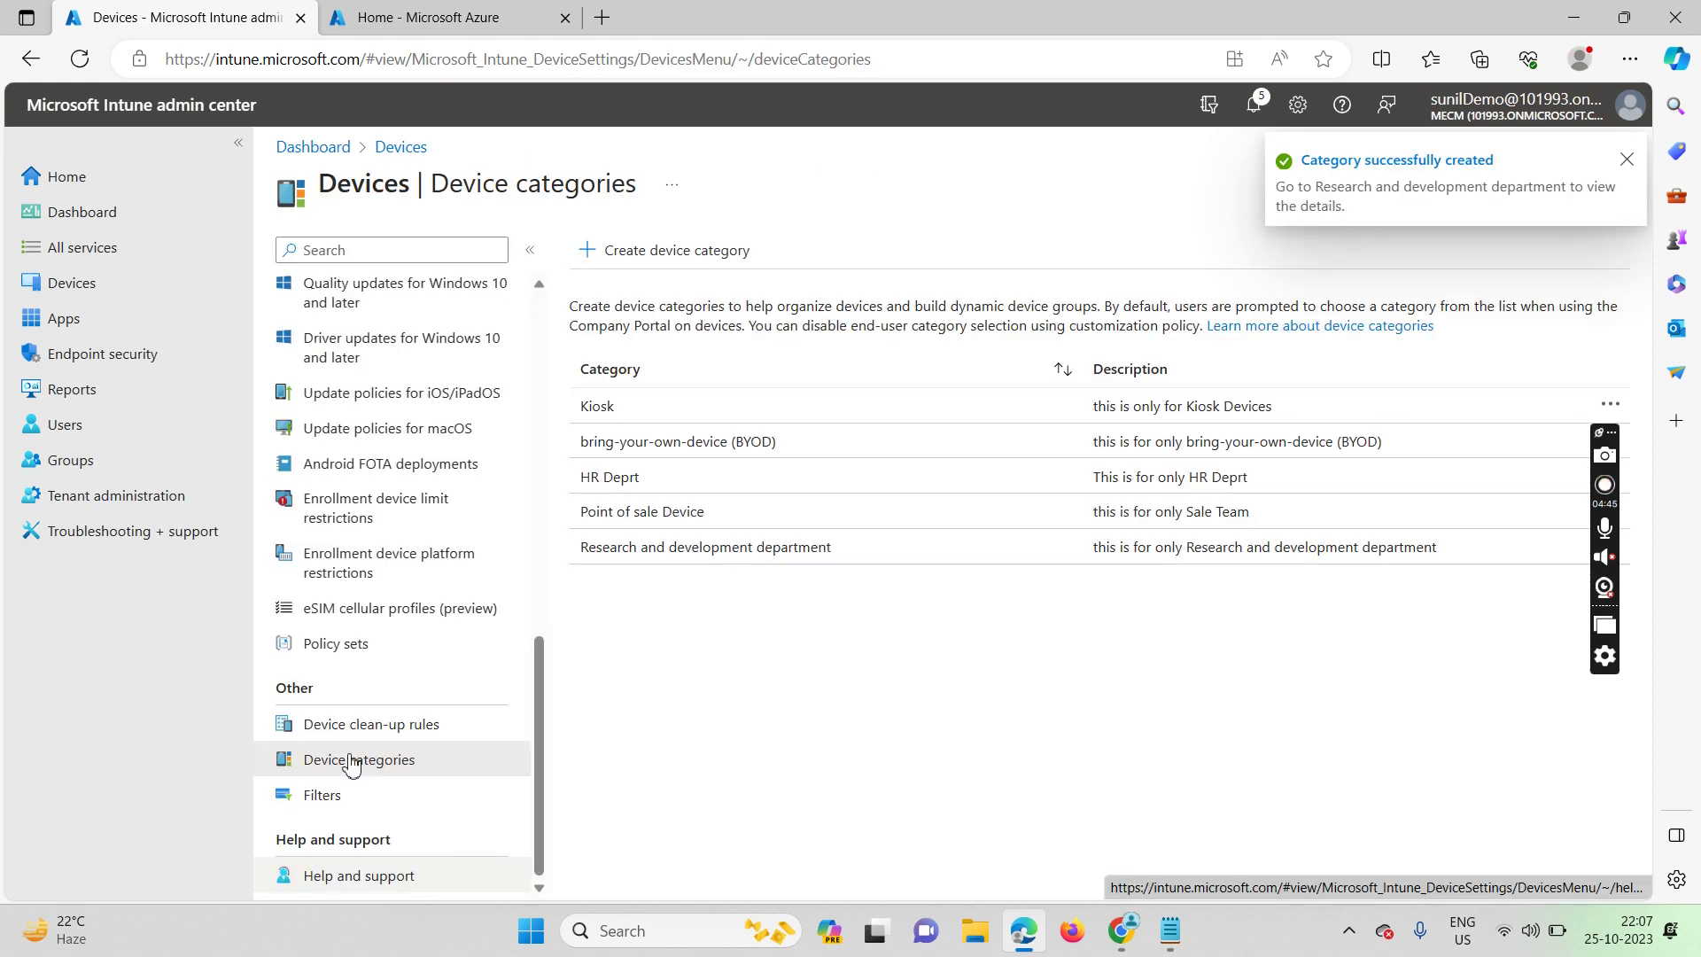
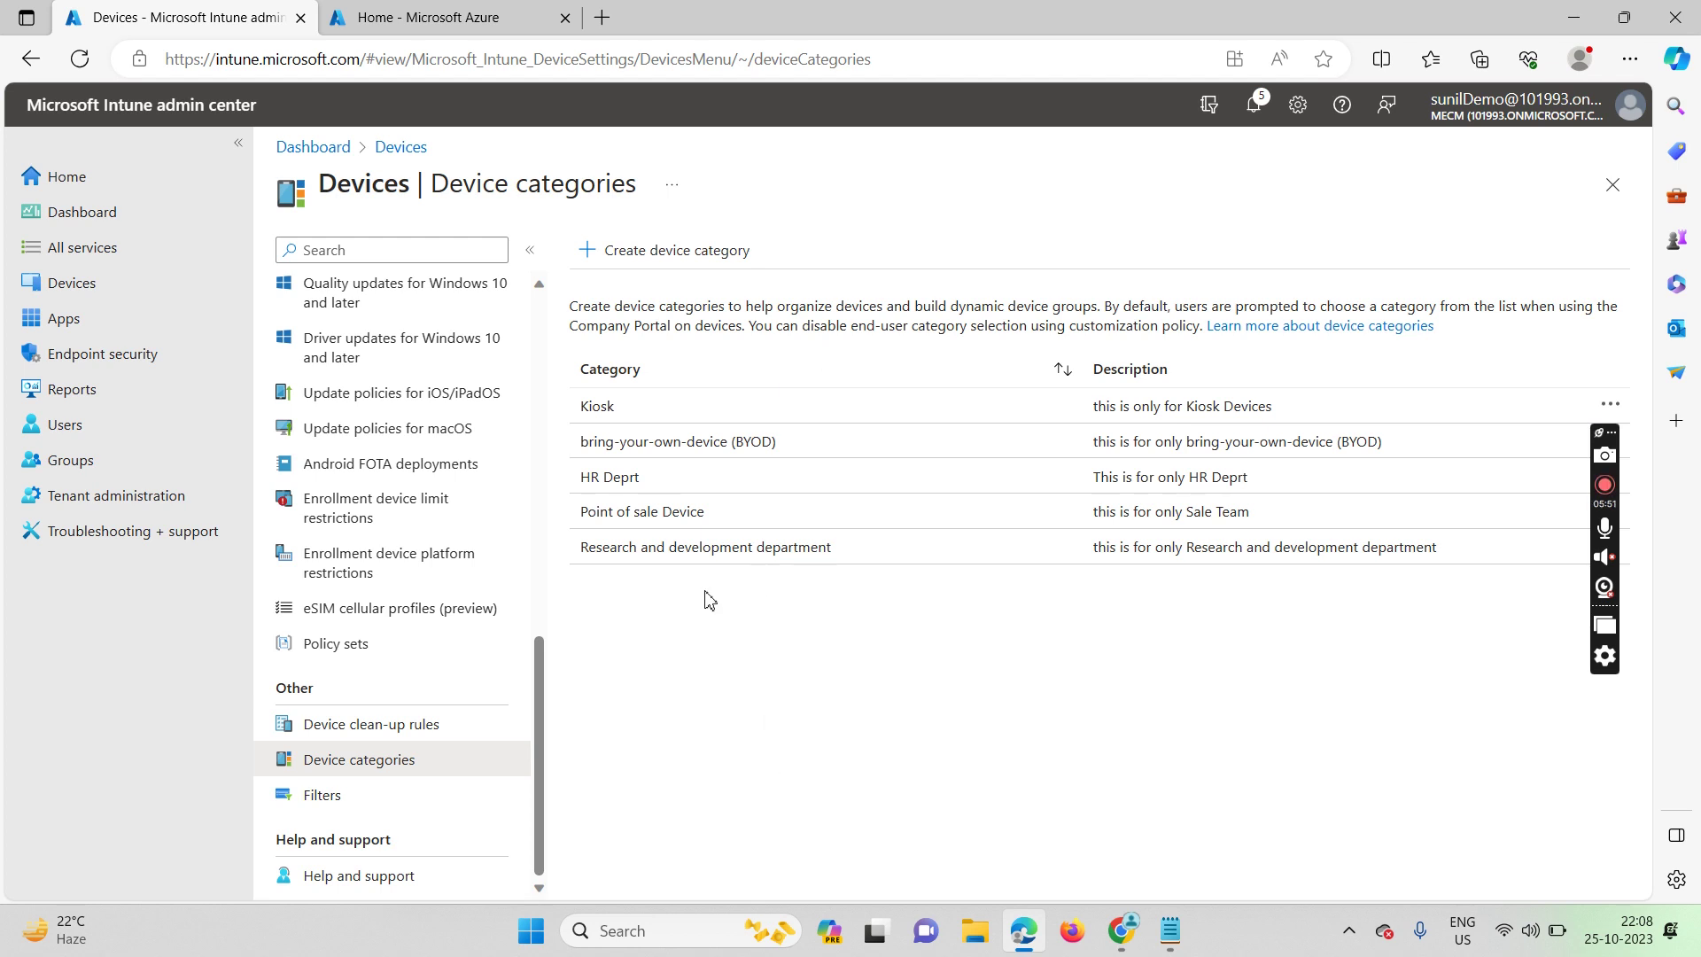
- Open the list of all groups in the Intune admin center, briefly checking the Azure portal home page
left_click(71, 467)
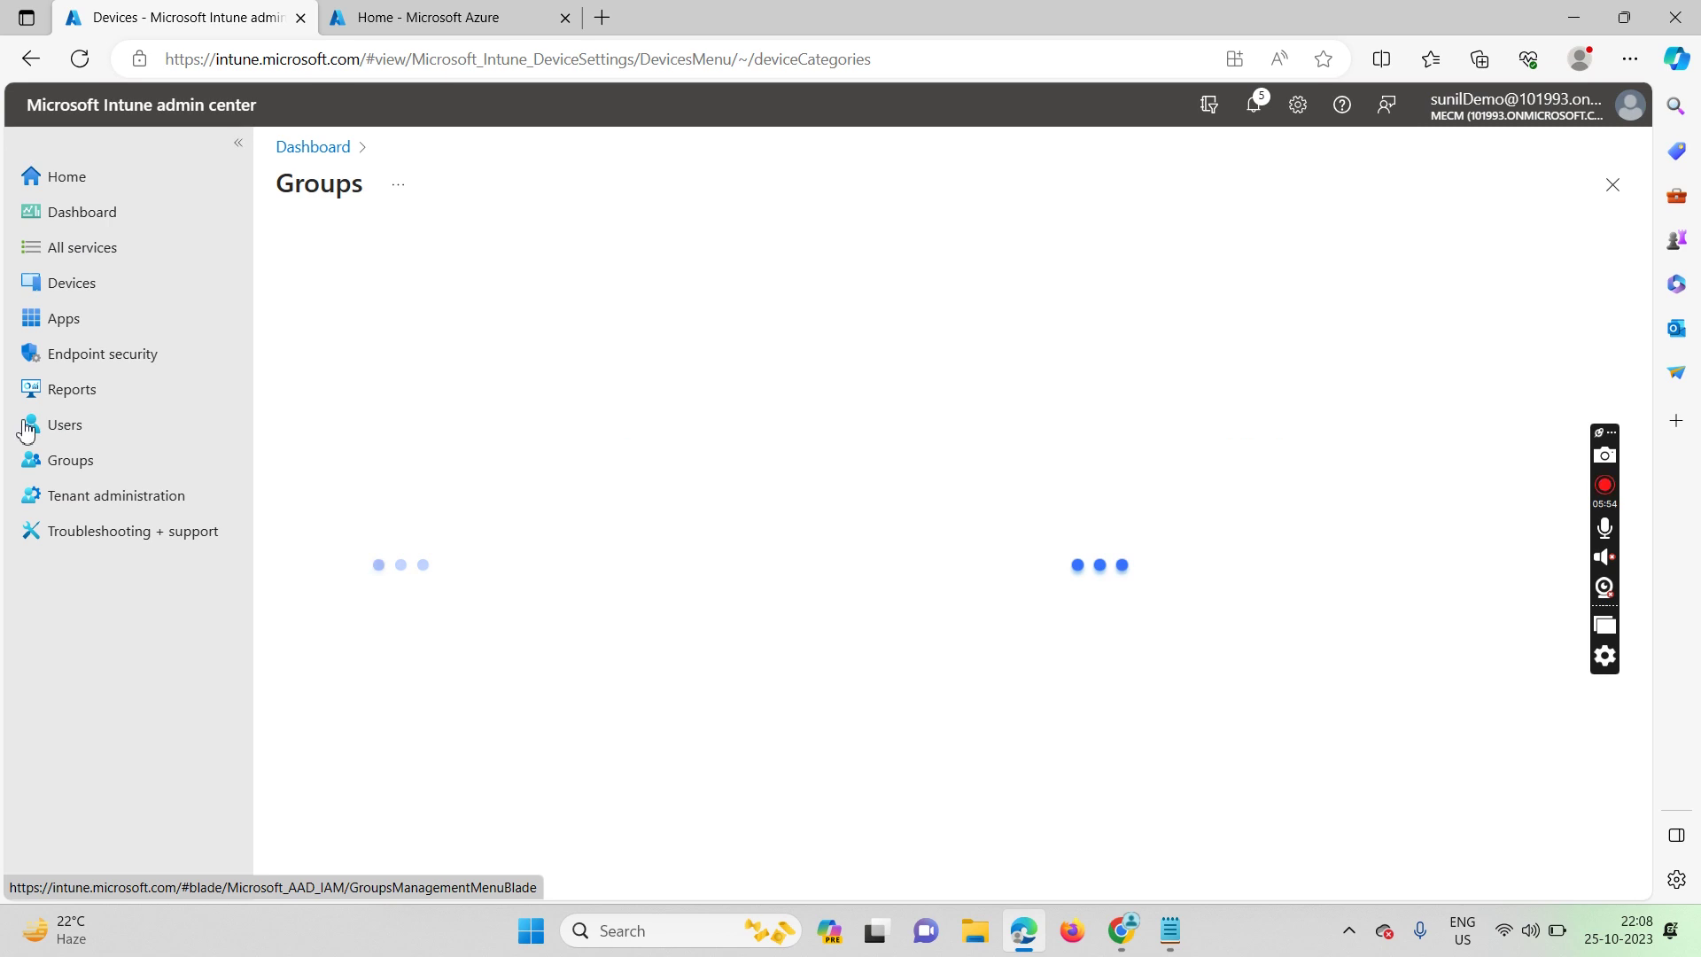
left_click(431, 16)
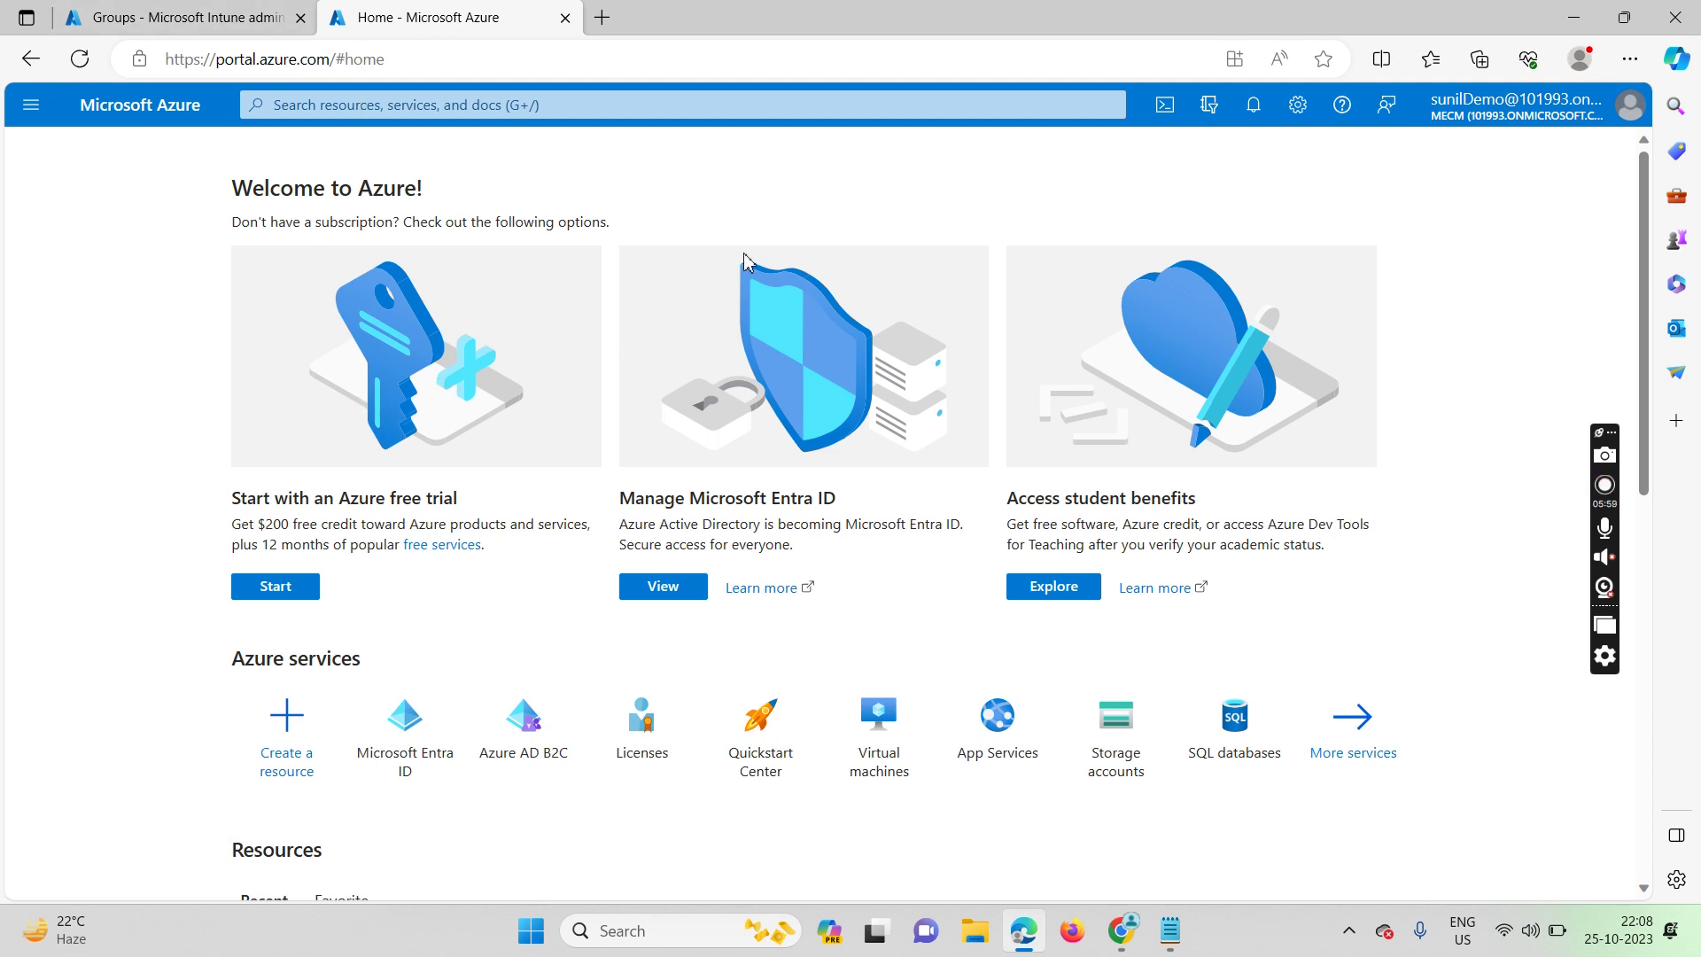
left_click(249, 33)
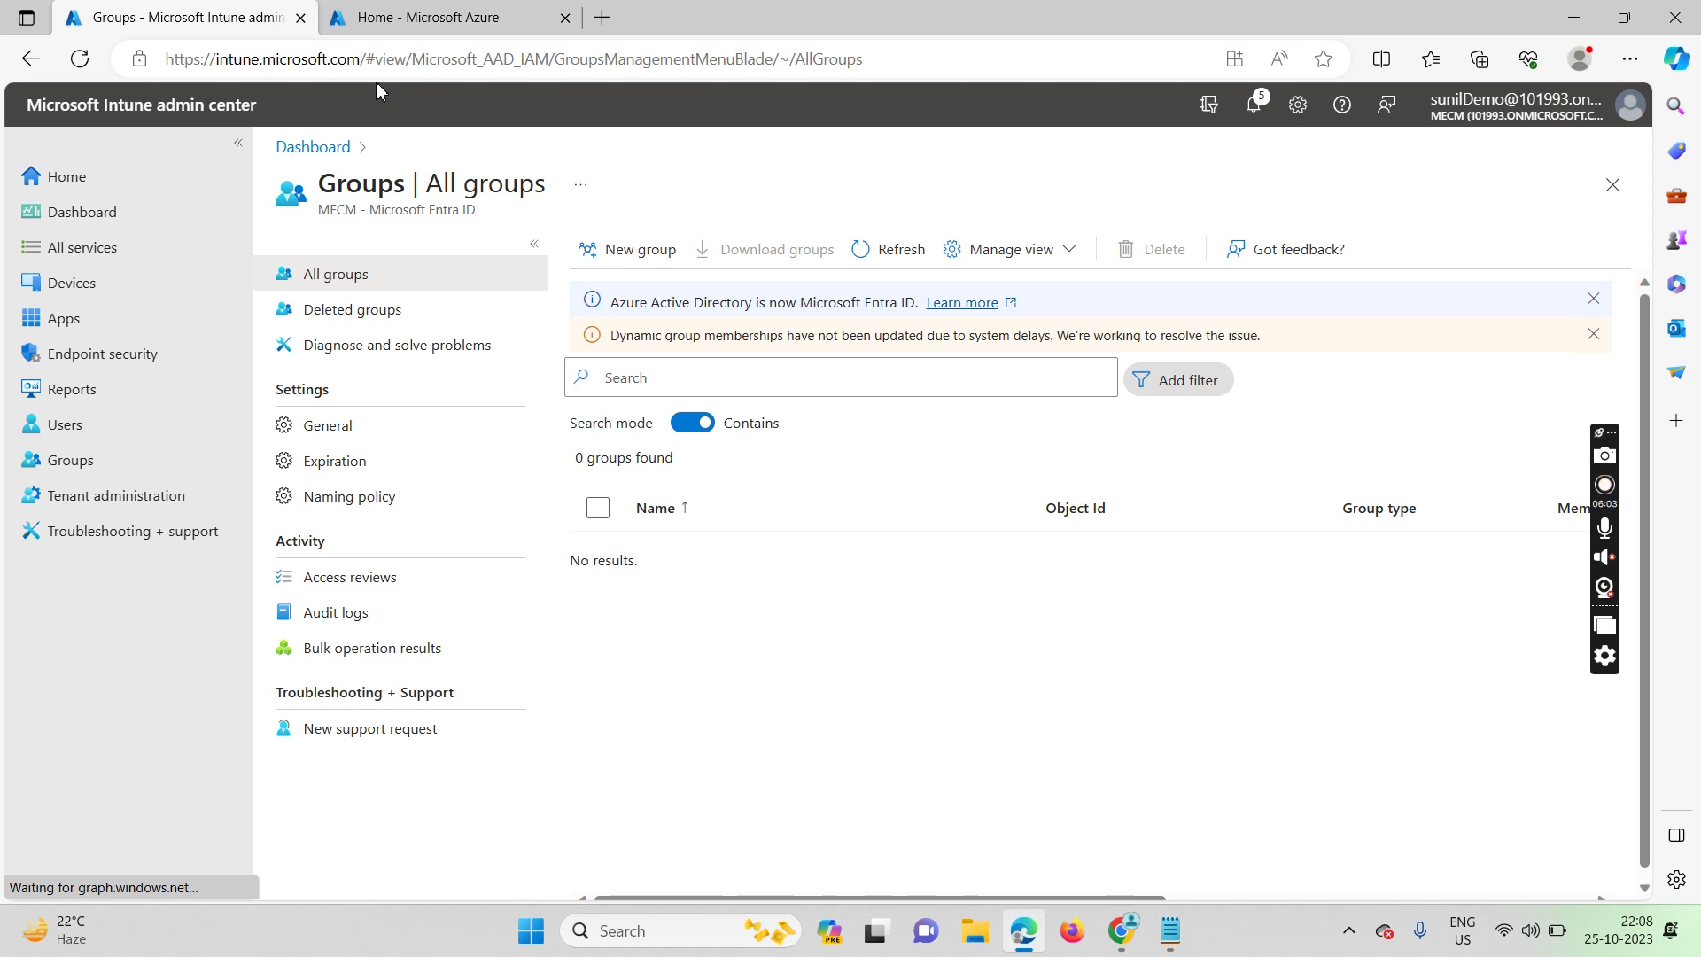
left_click(438, 16)
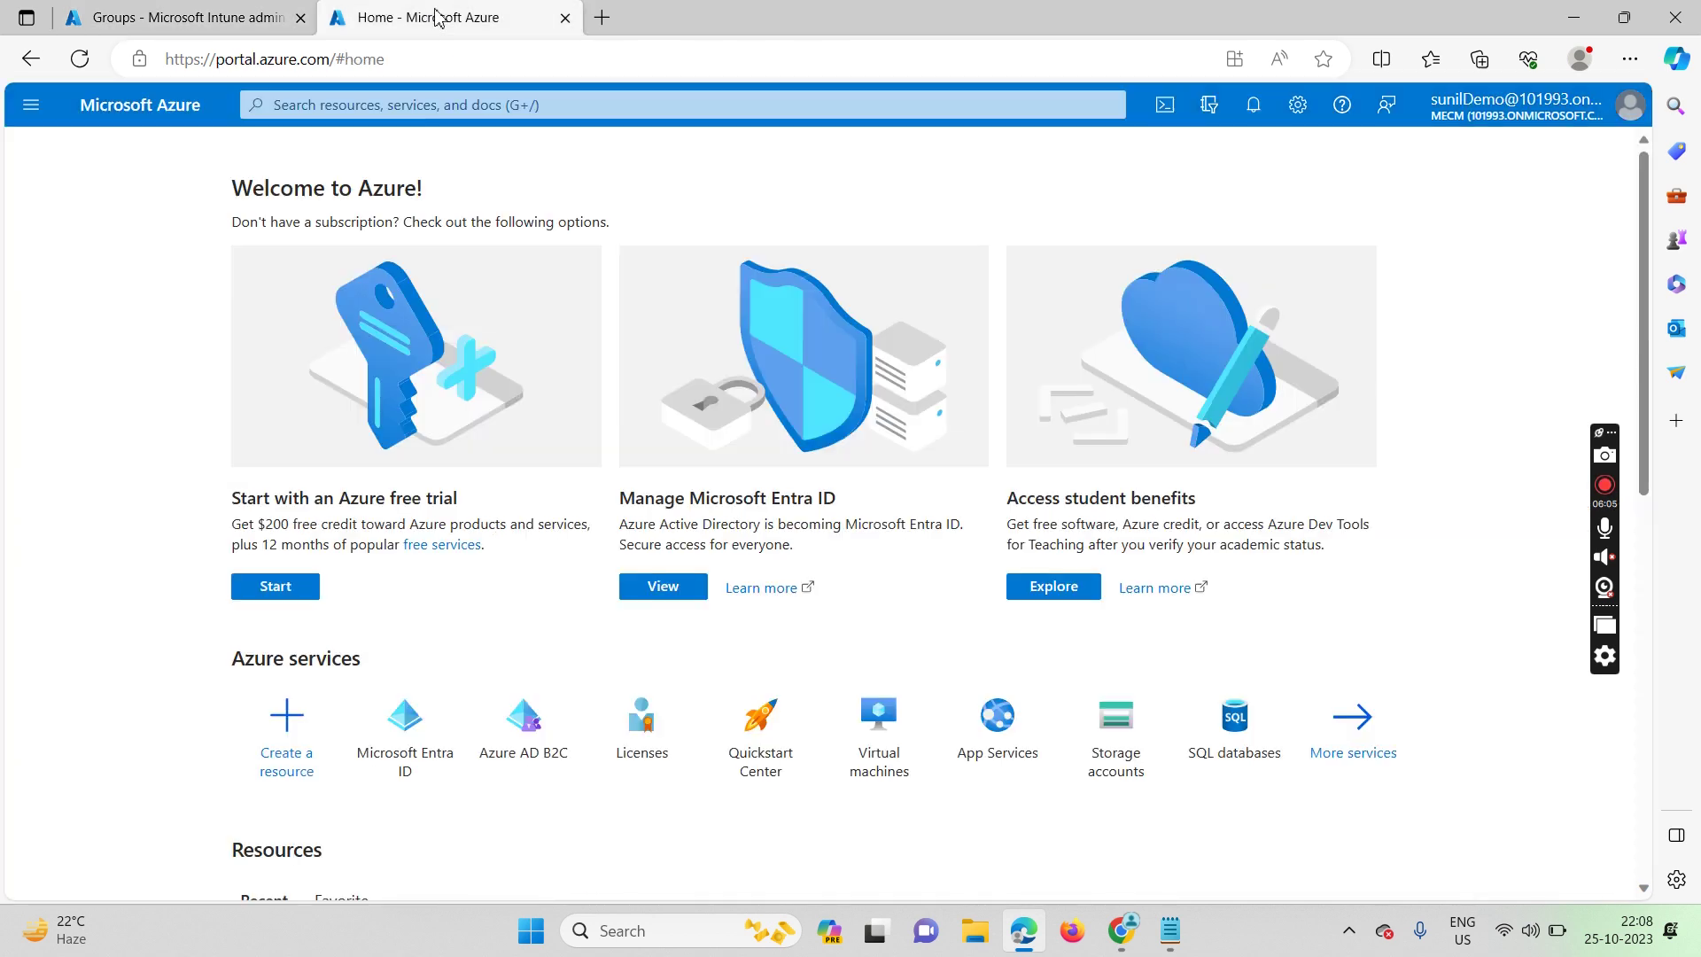
left_click(162, 27)
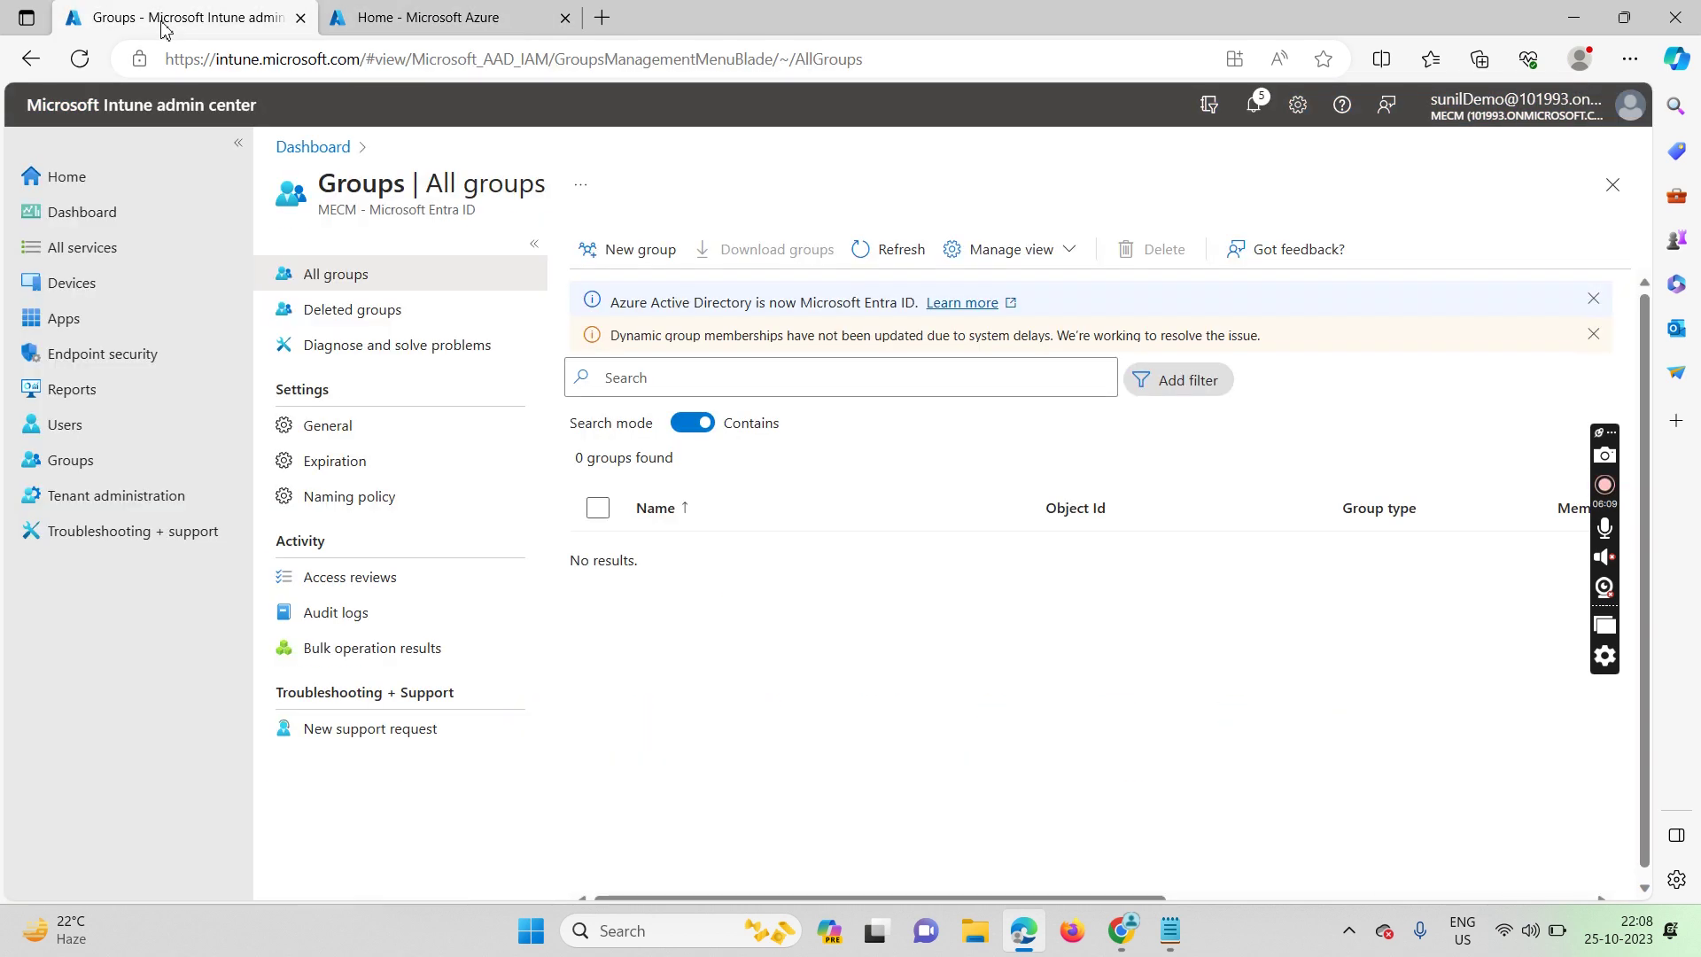
left_click(86, 483)
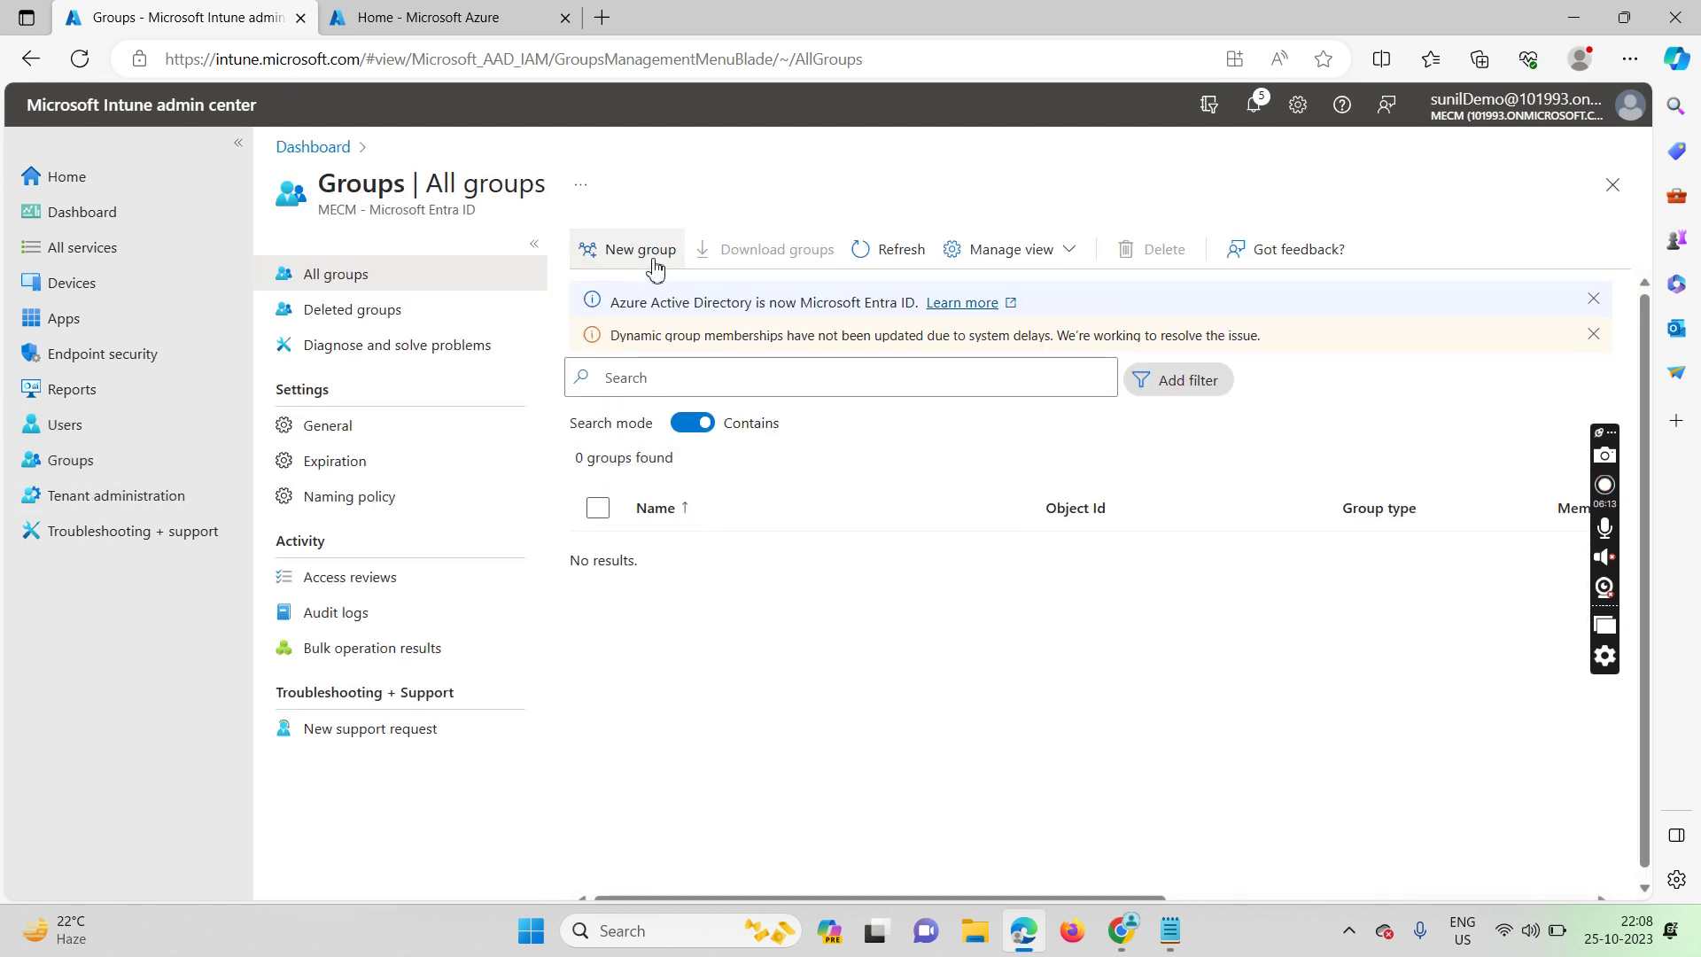
- Start a new group of type Security and name it "All Dynamic Kiosk Devices"
left_click(654, 268)
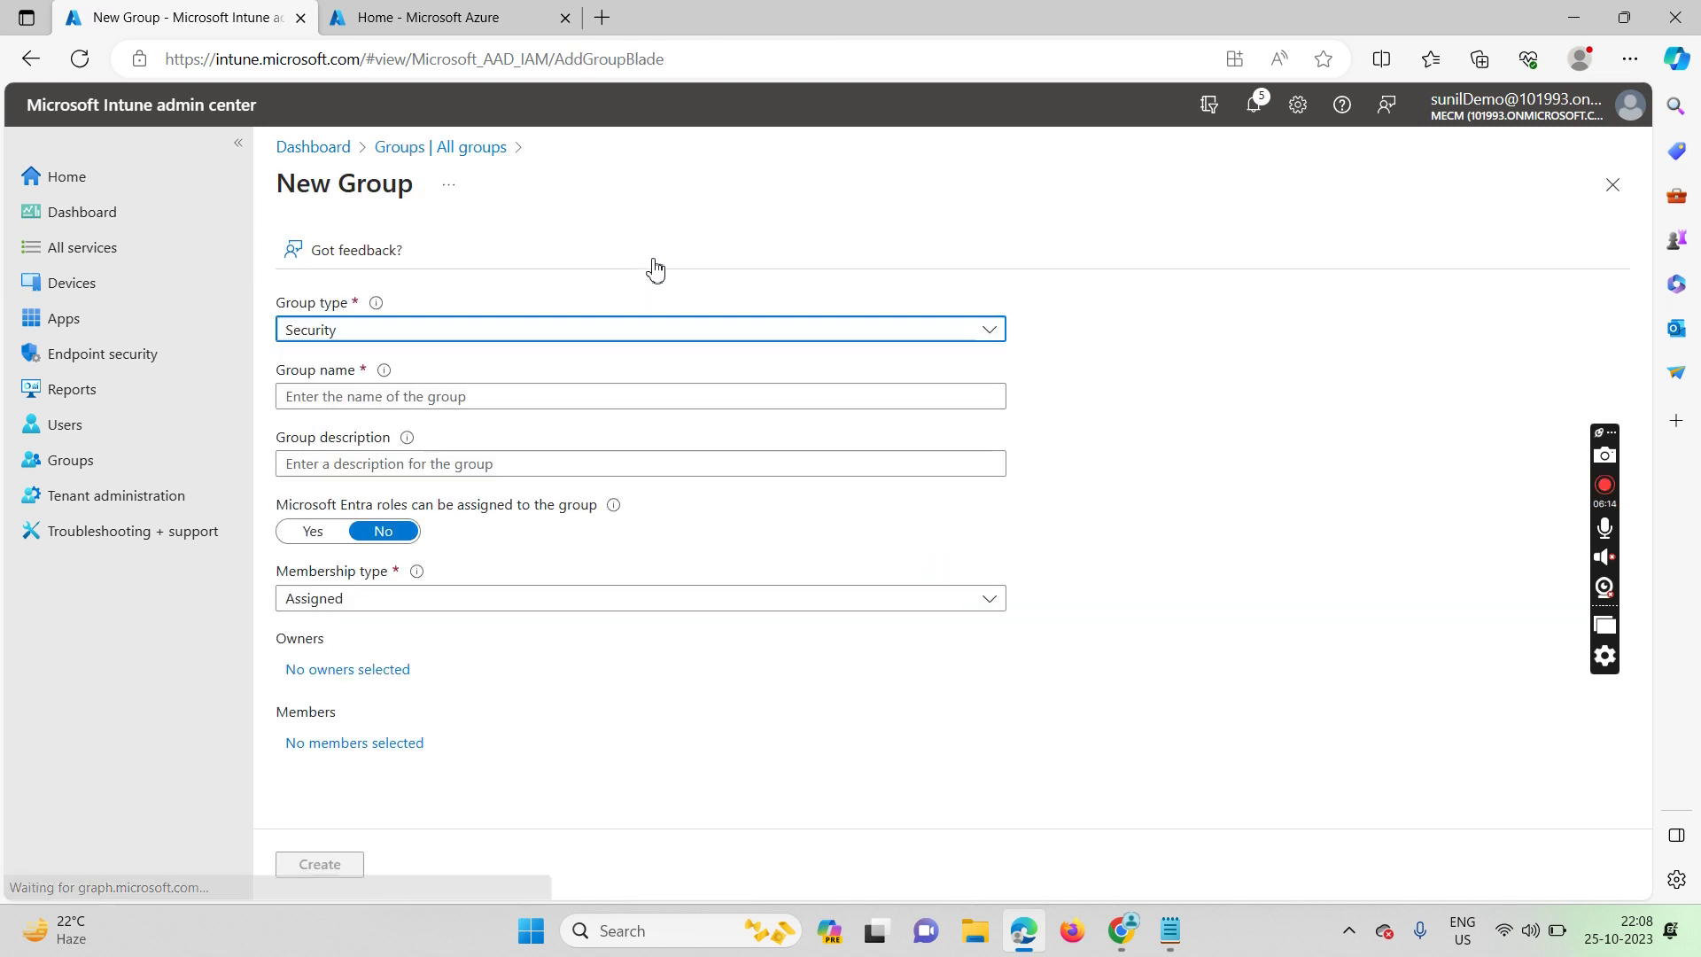
left_click(322, 335)
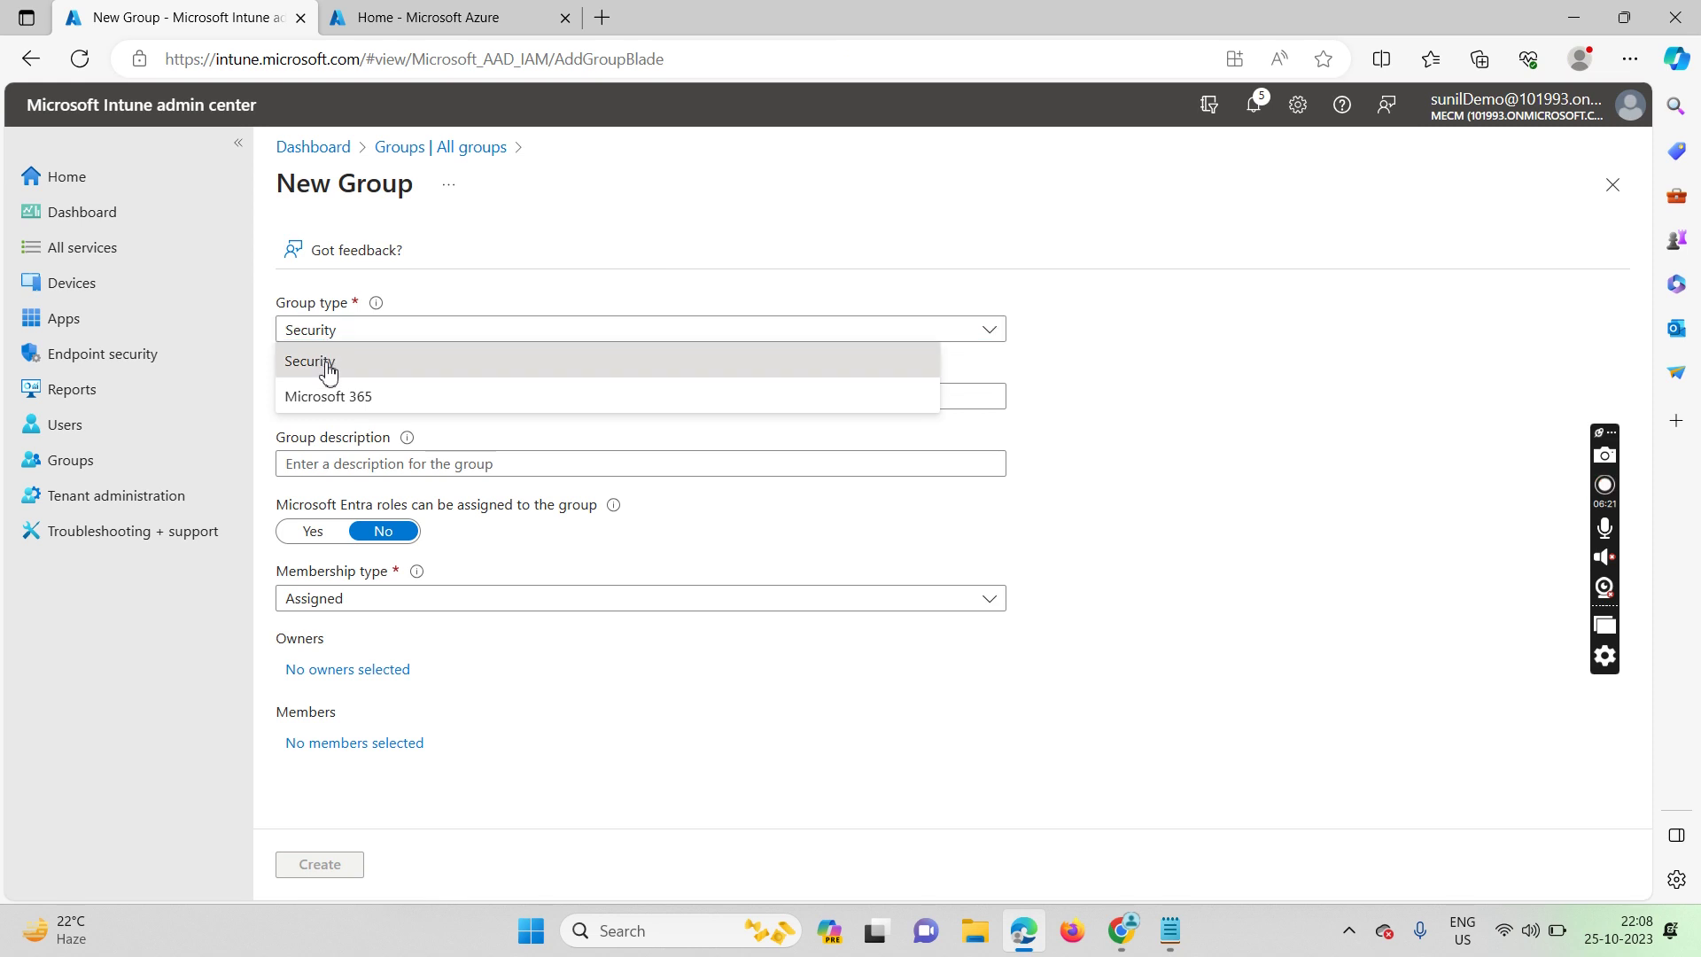
left_click(324, 358)
left_click(326, 395)
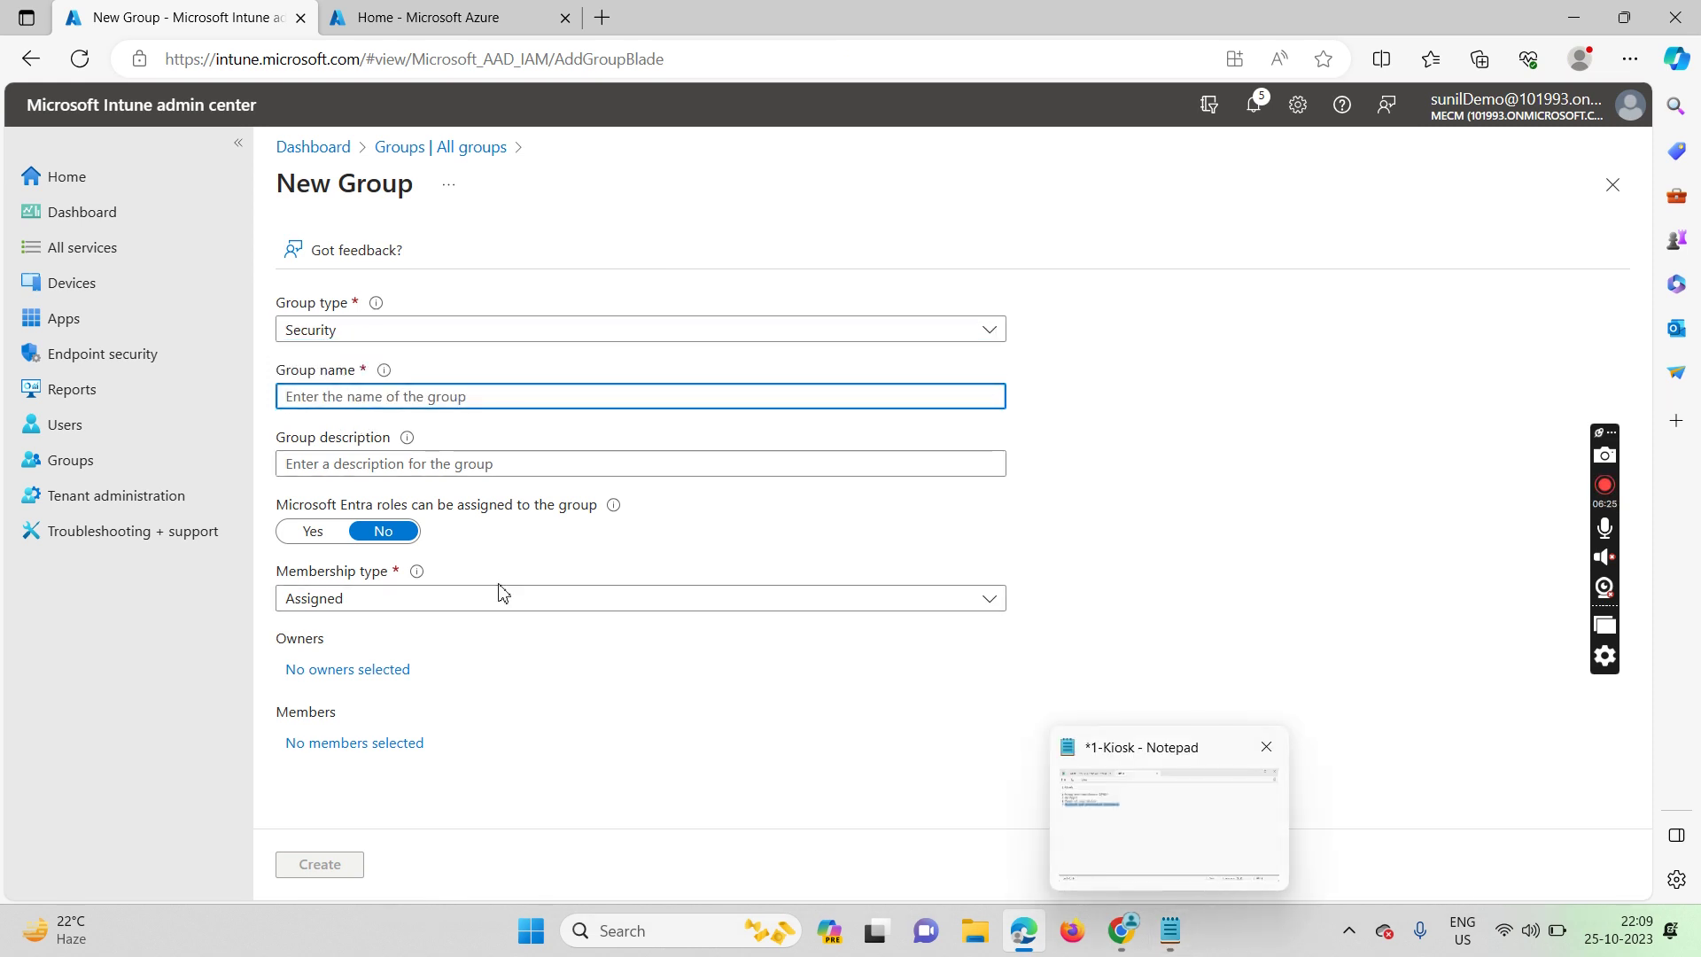
left_click(1169, 930)
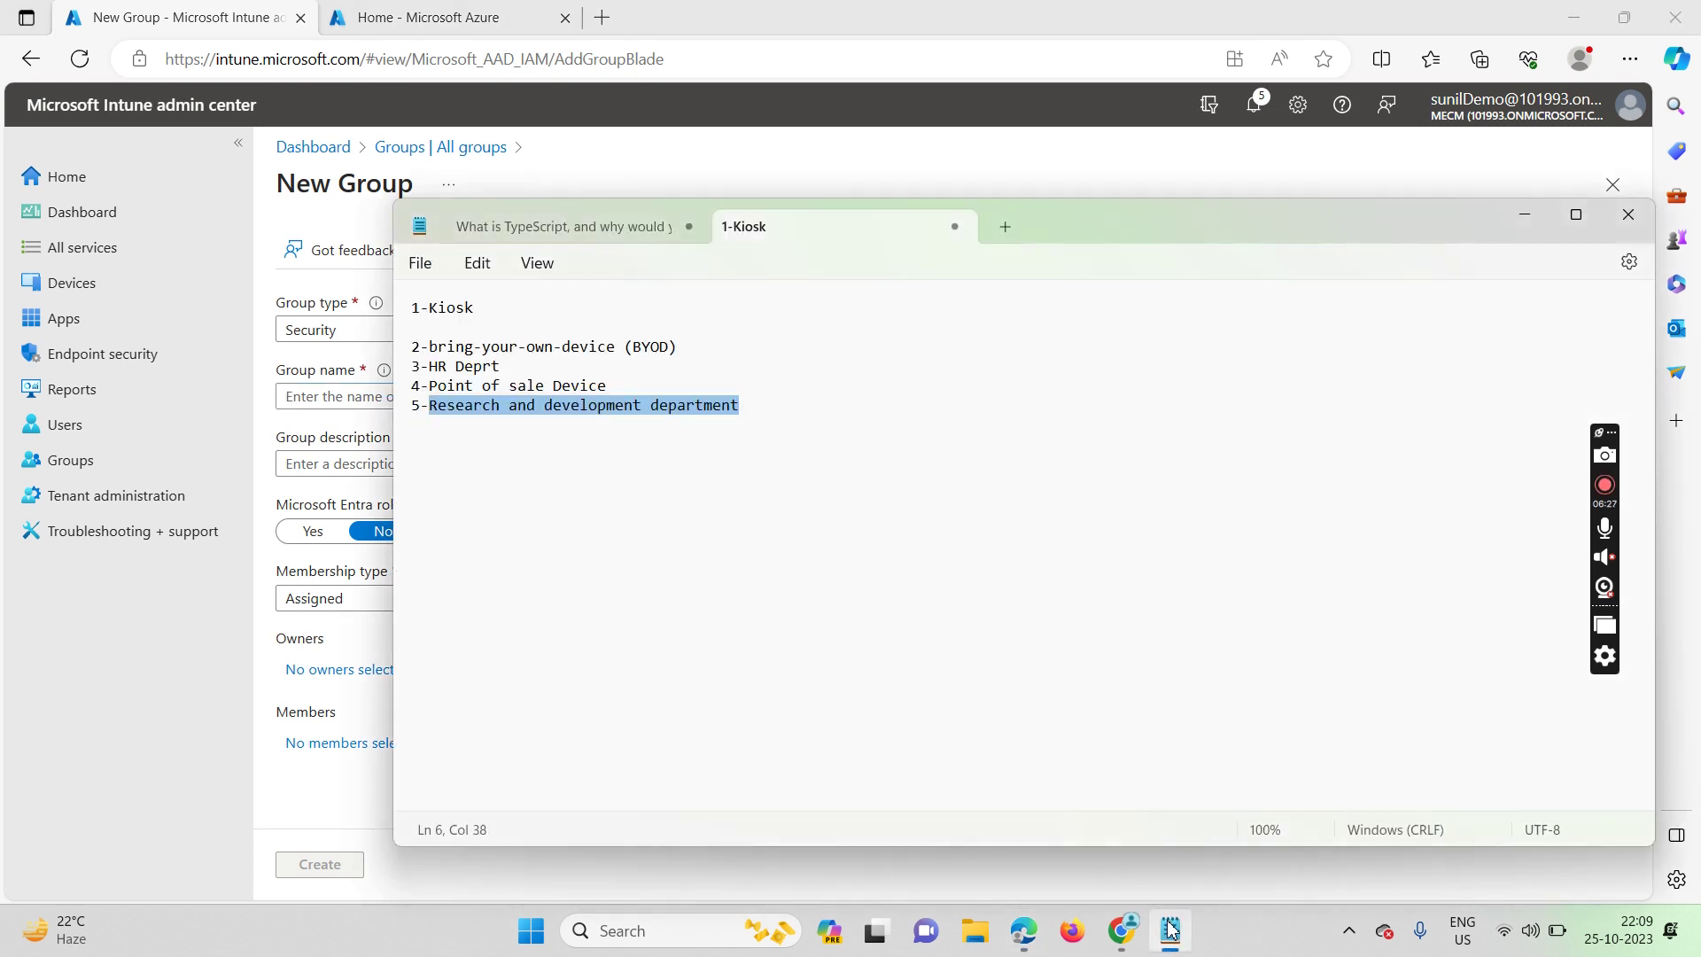
left_click(1169, 930)
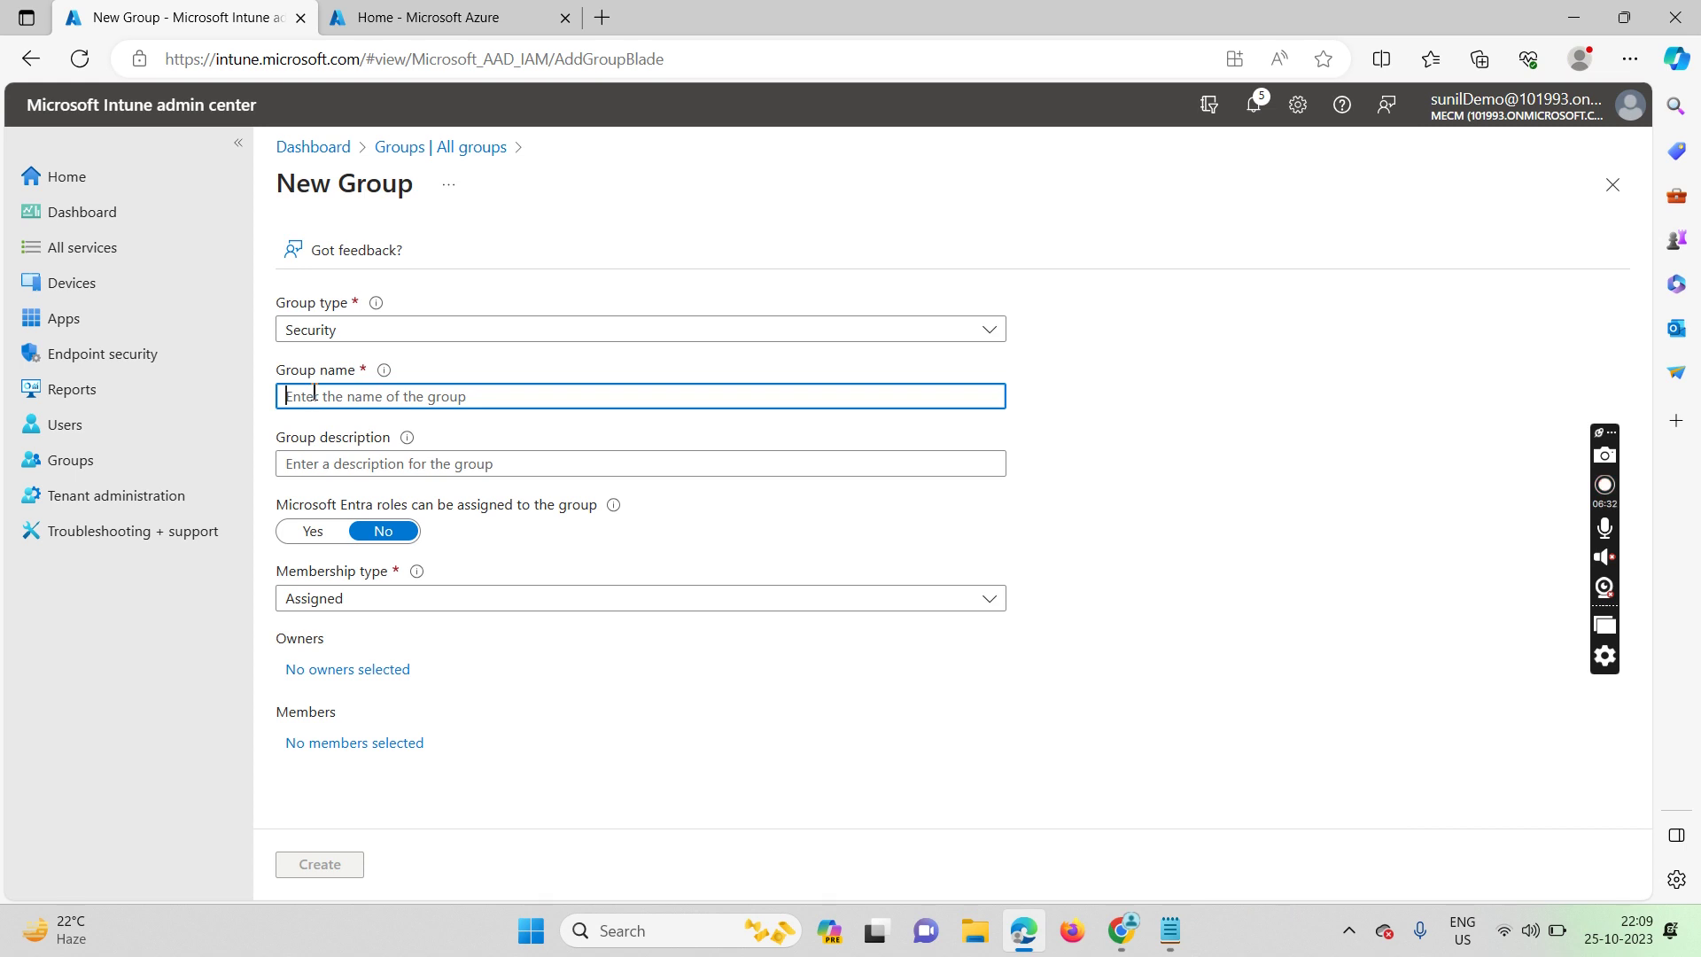
type("All D")
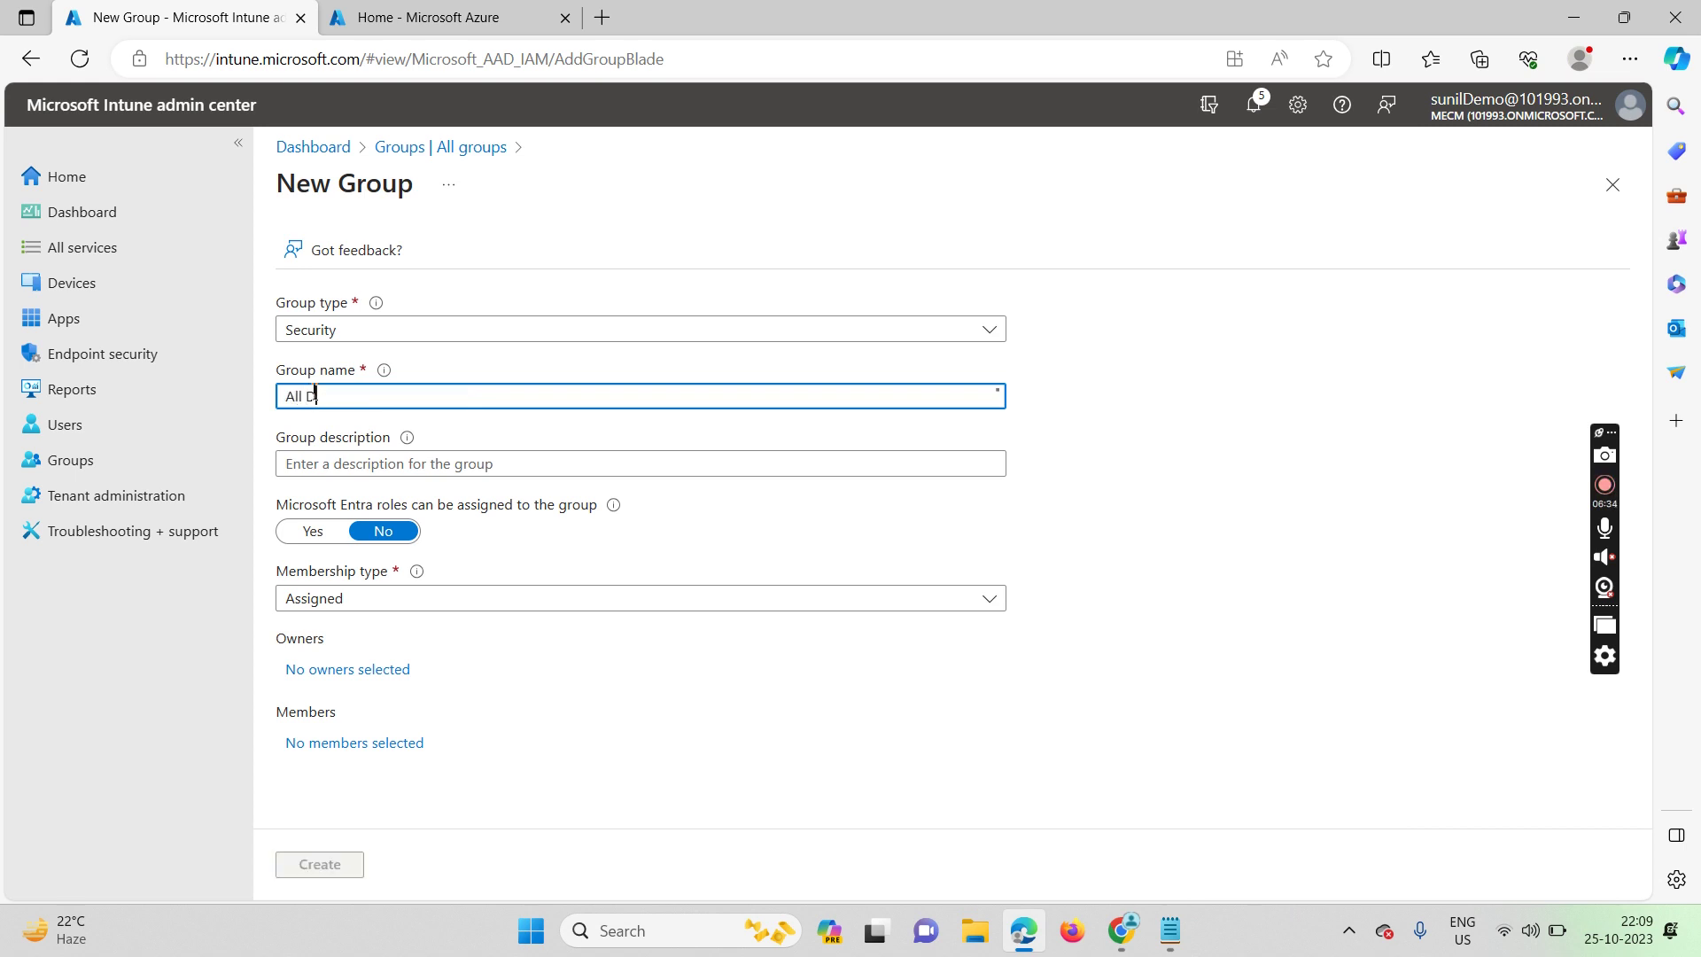
type("yn")
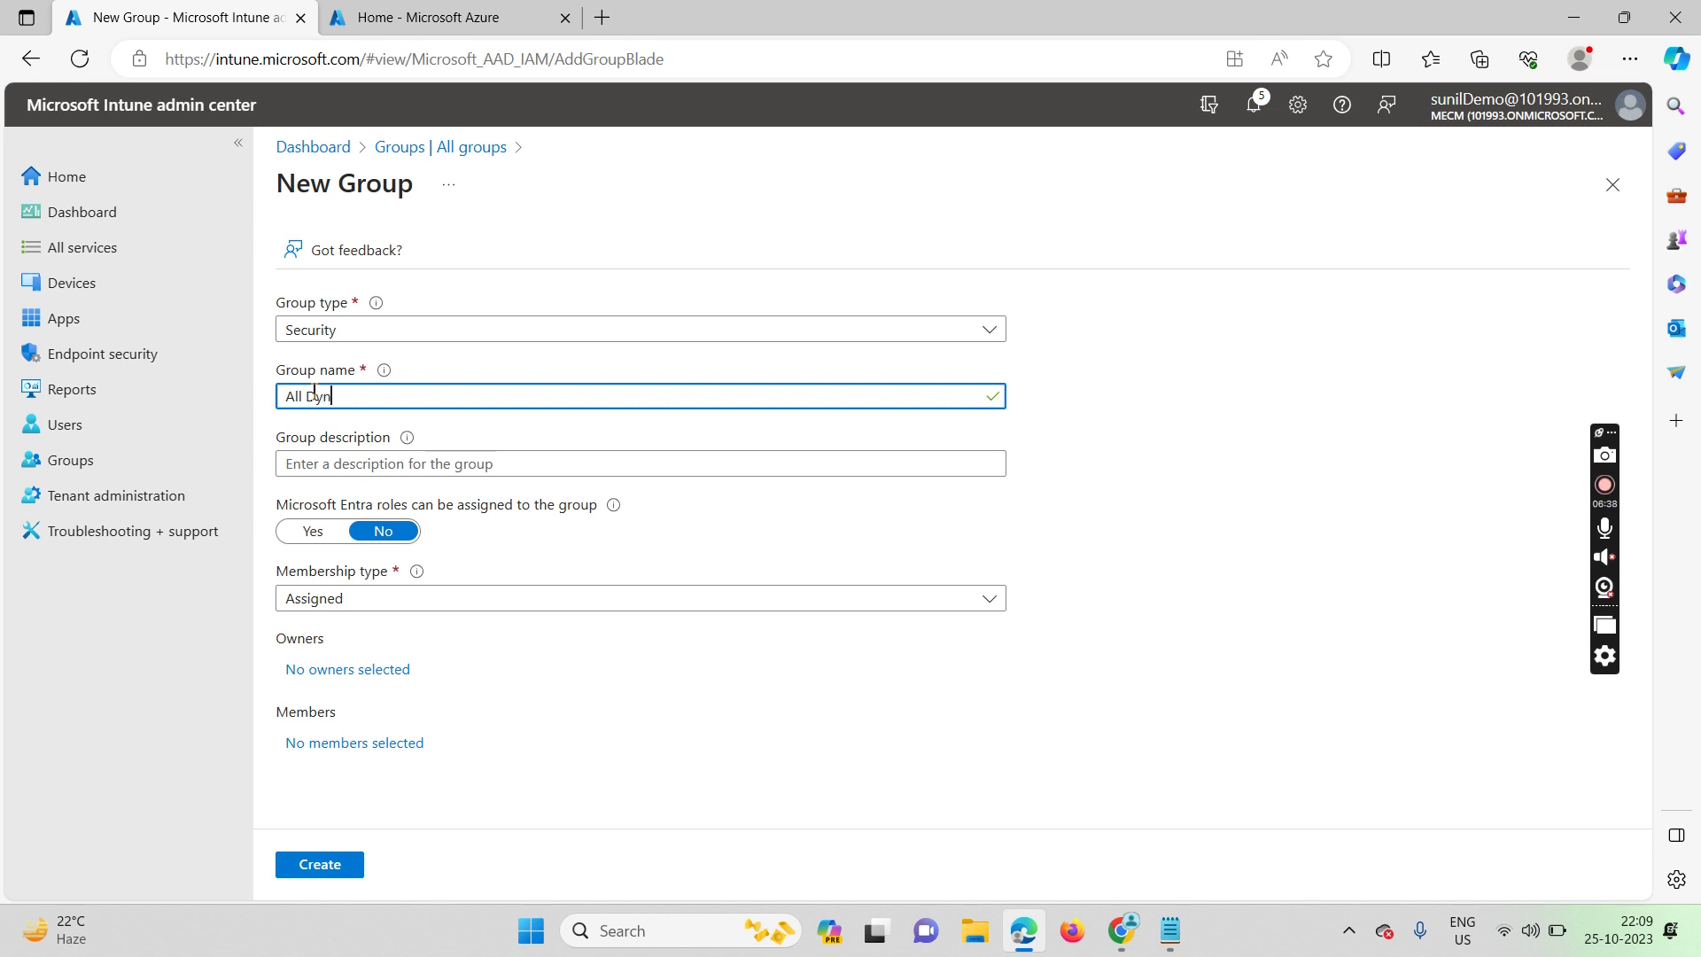
type("amic Kiosk Devices")
- Copy the group name "All Dynamic Kiosk Devices" into the Notepad file, a few blank lines below the category list
key("ctrl+shift+Left")
key("ctrl+shift+Left")
key("ctrl+shift+Left")
key("ctrl+shift+Left")
key("ctrl+c")
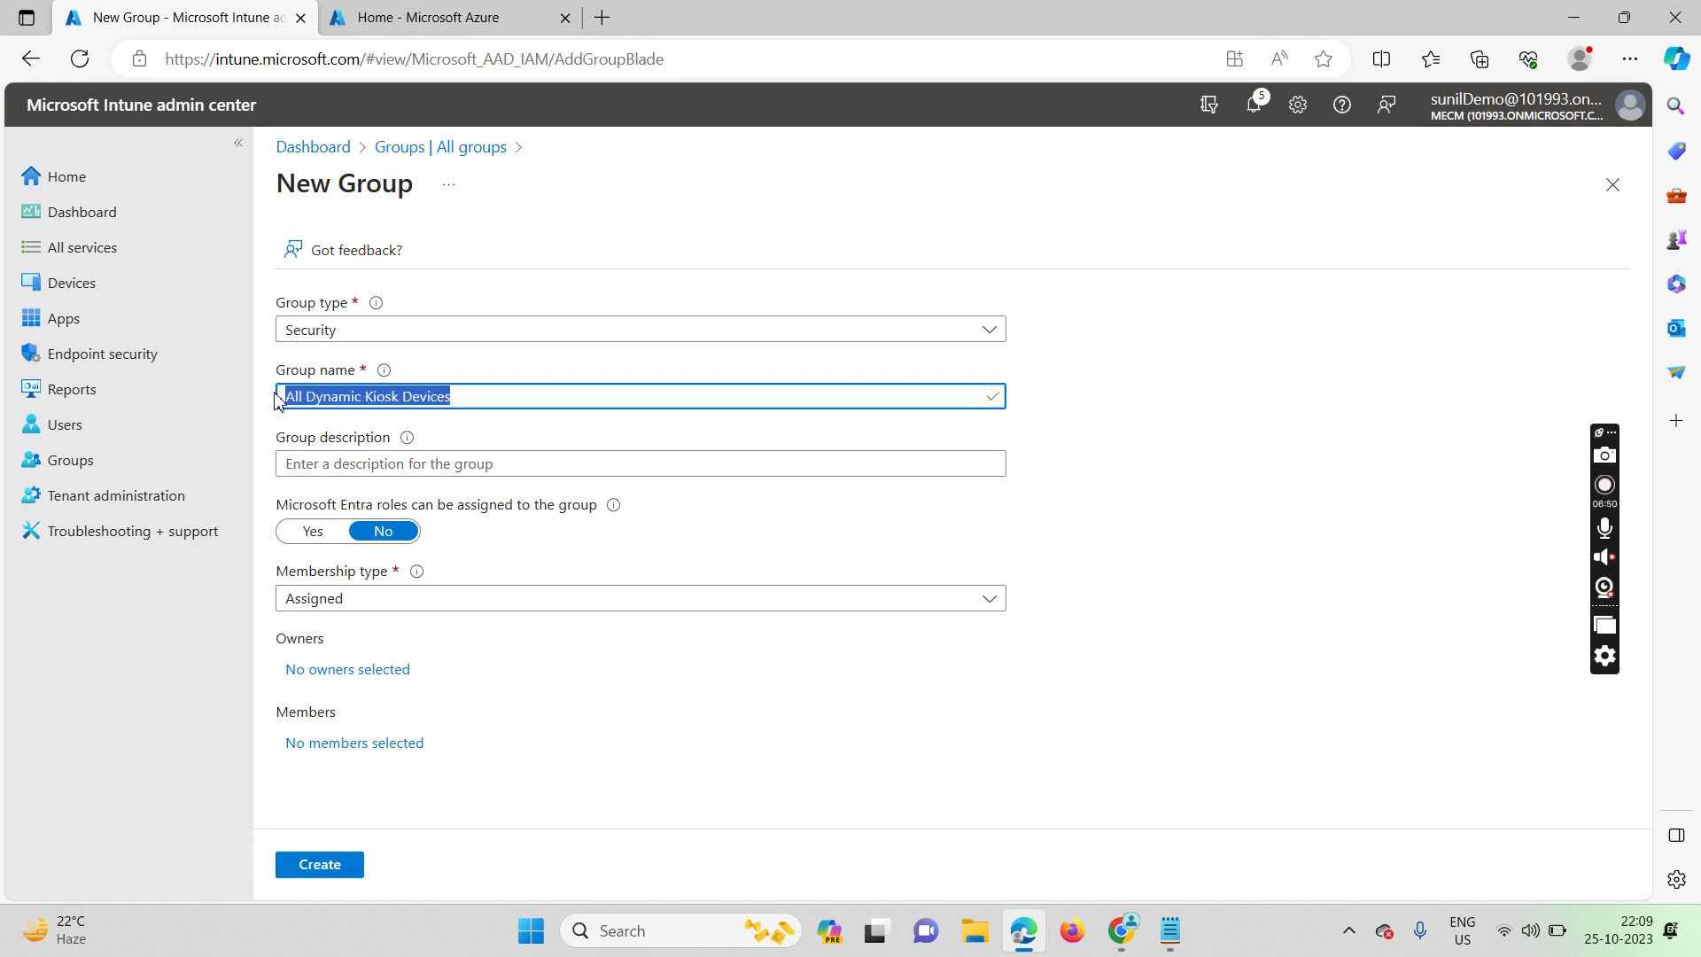
left_click(1169, 930)
left_click(805, 407)
key("Return")
key("Return")
key("Return")
key("Return")
key("ctrl+v")
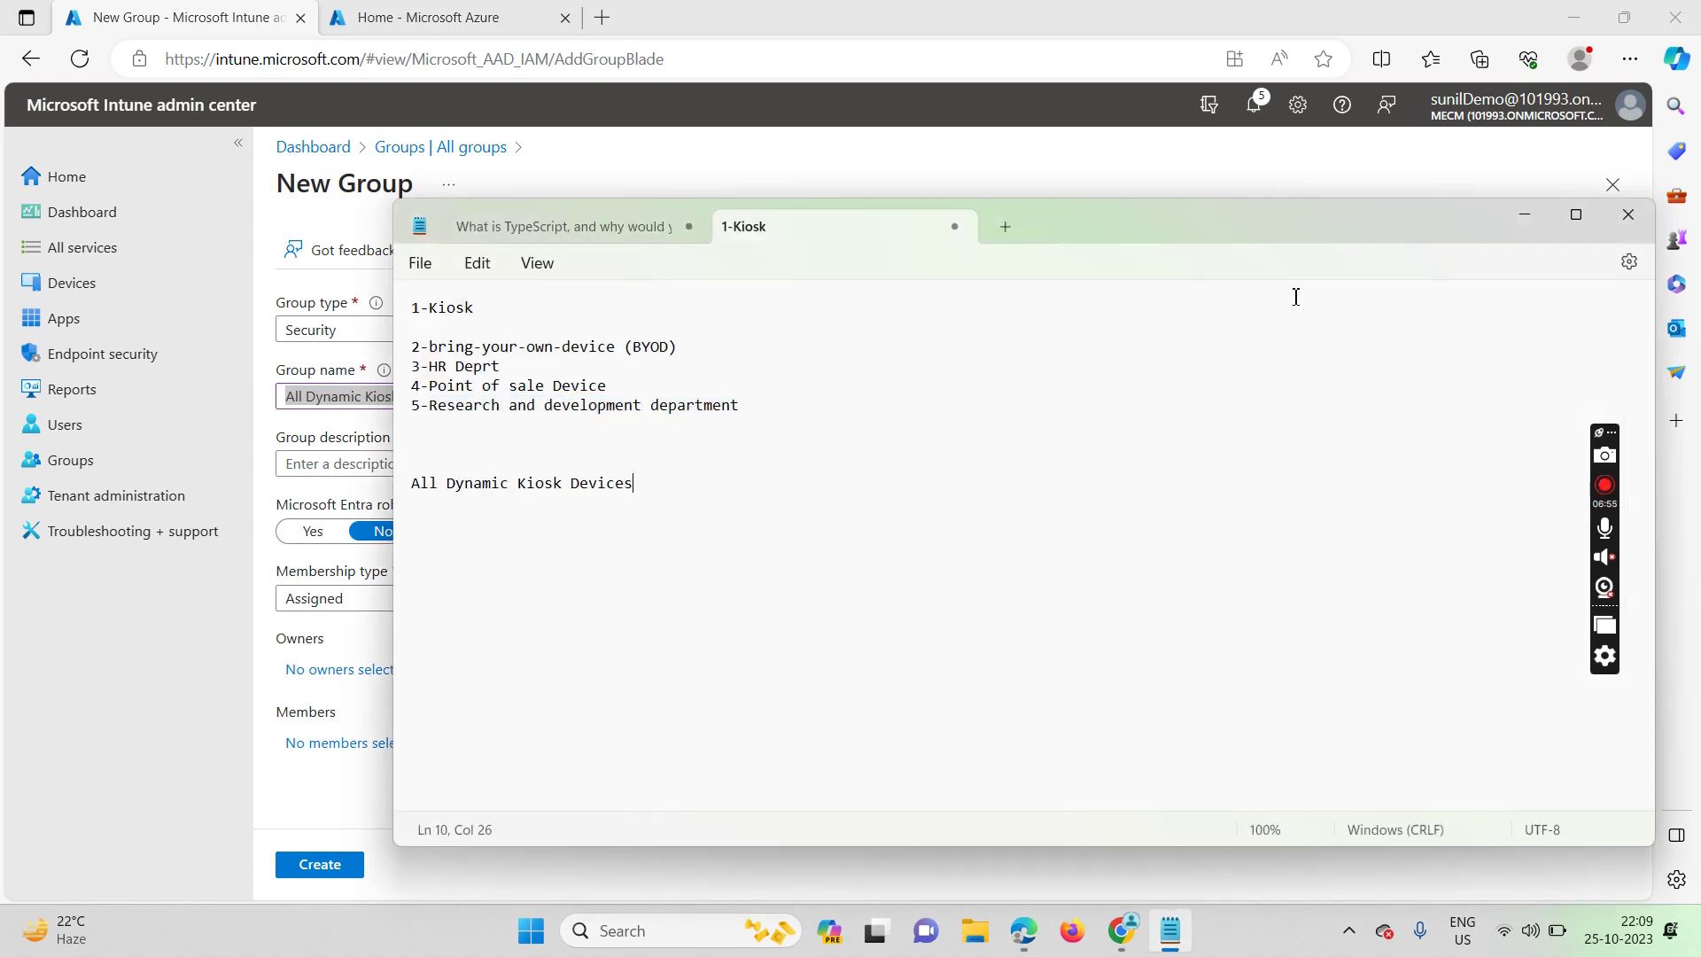
left_click(1523, 214)
- Set the new group's membership type to Dynamic Device and start adding a dynamic query
left_click(355, 605)
mouse_move(403, 582)
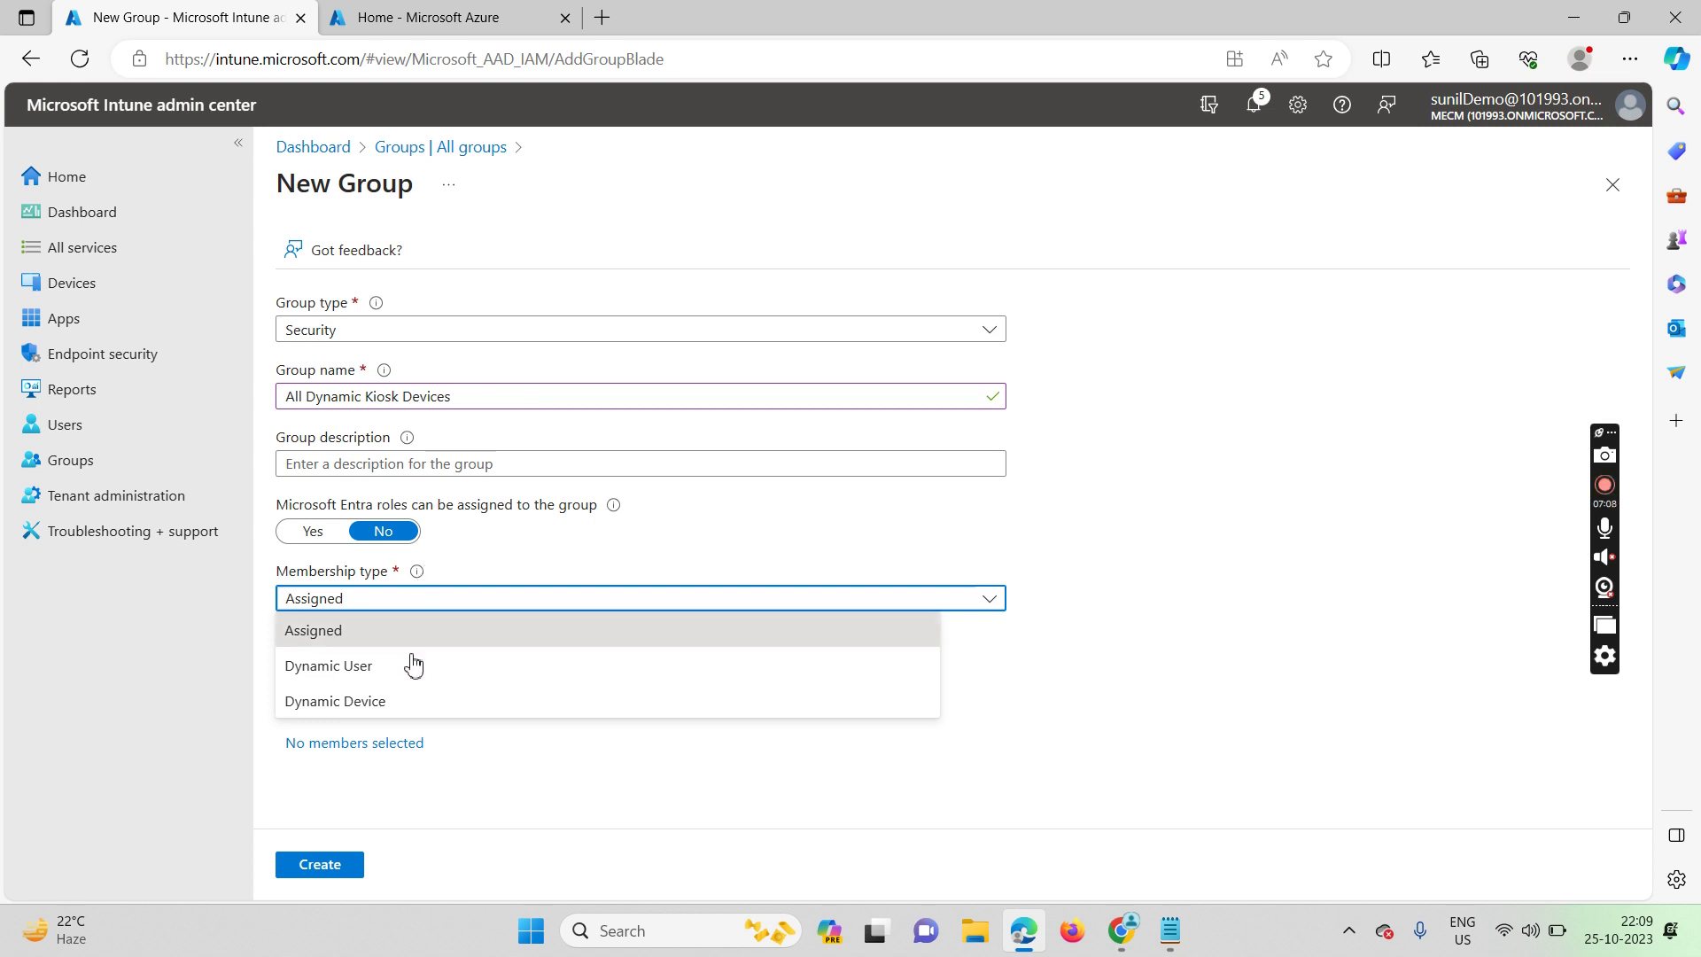
left_click(338, 704)
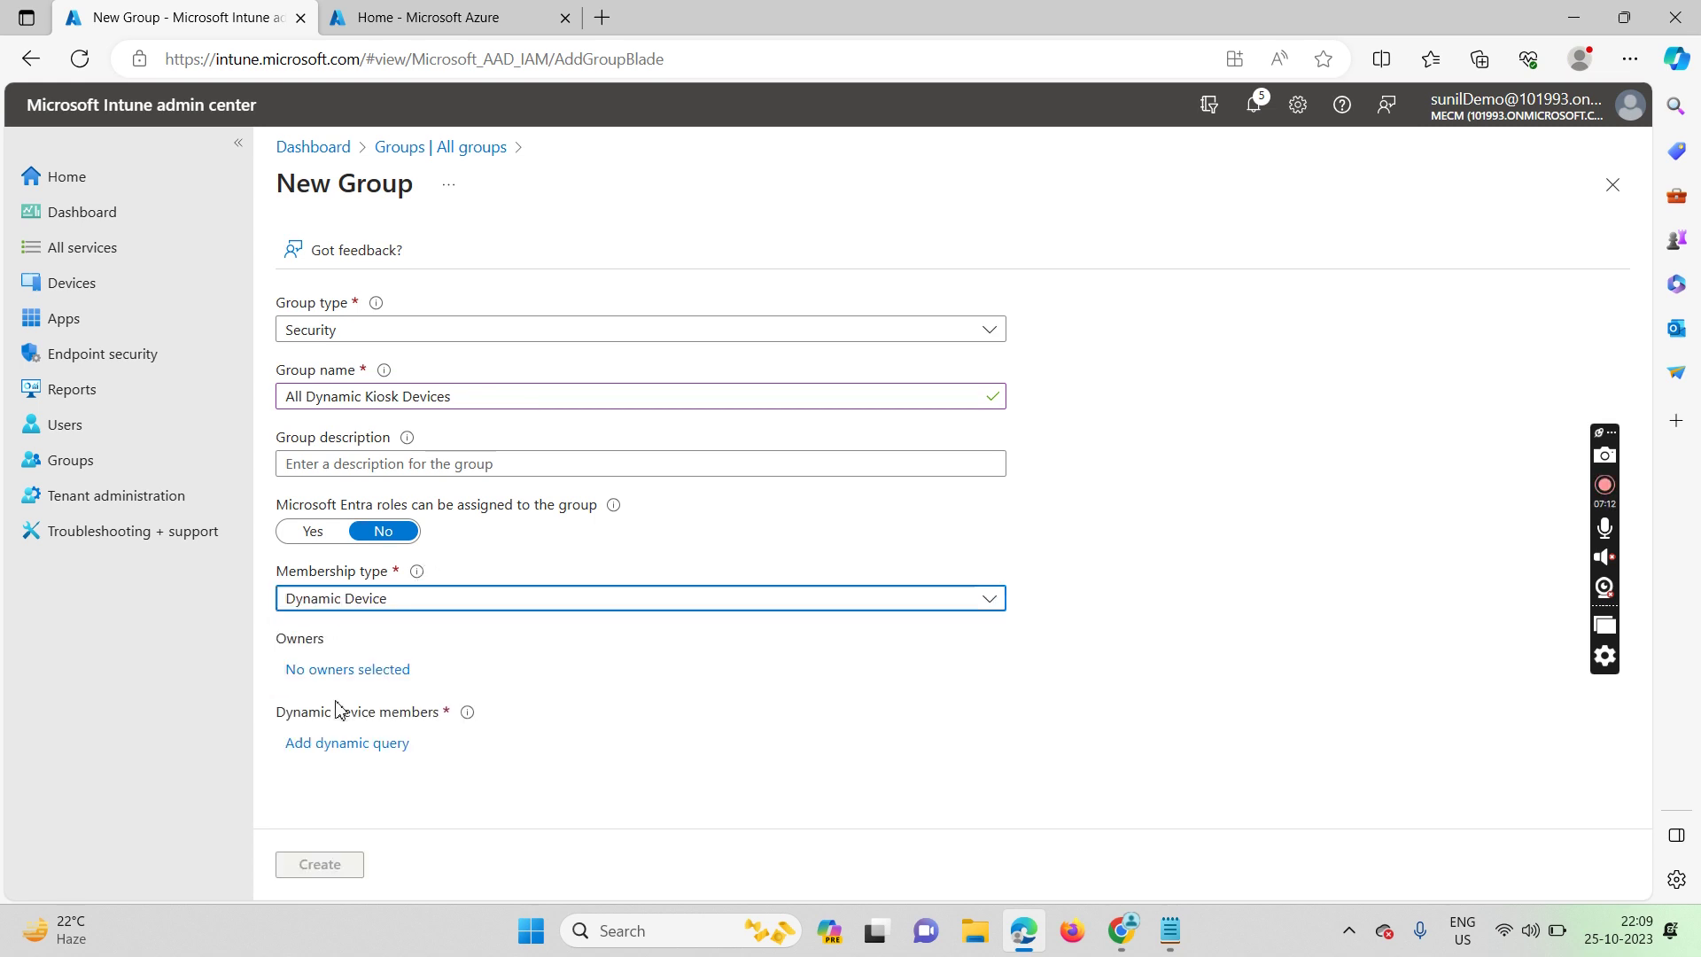
left_click(339, 744)
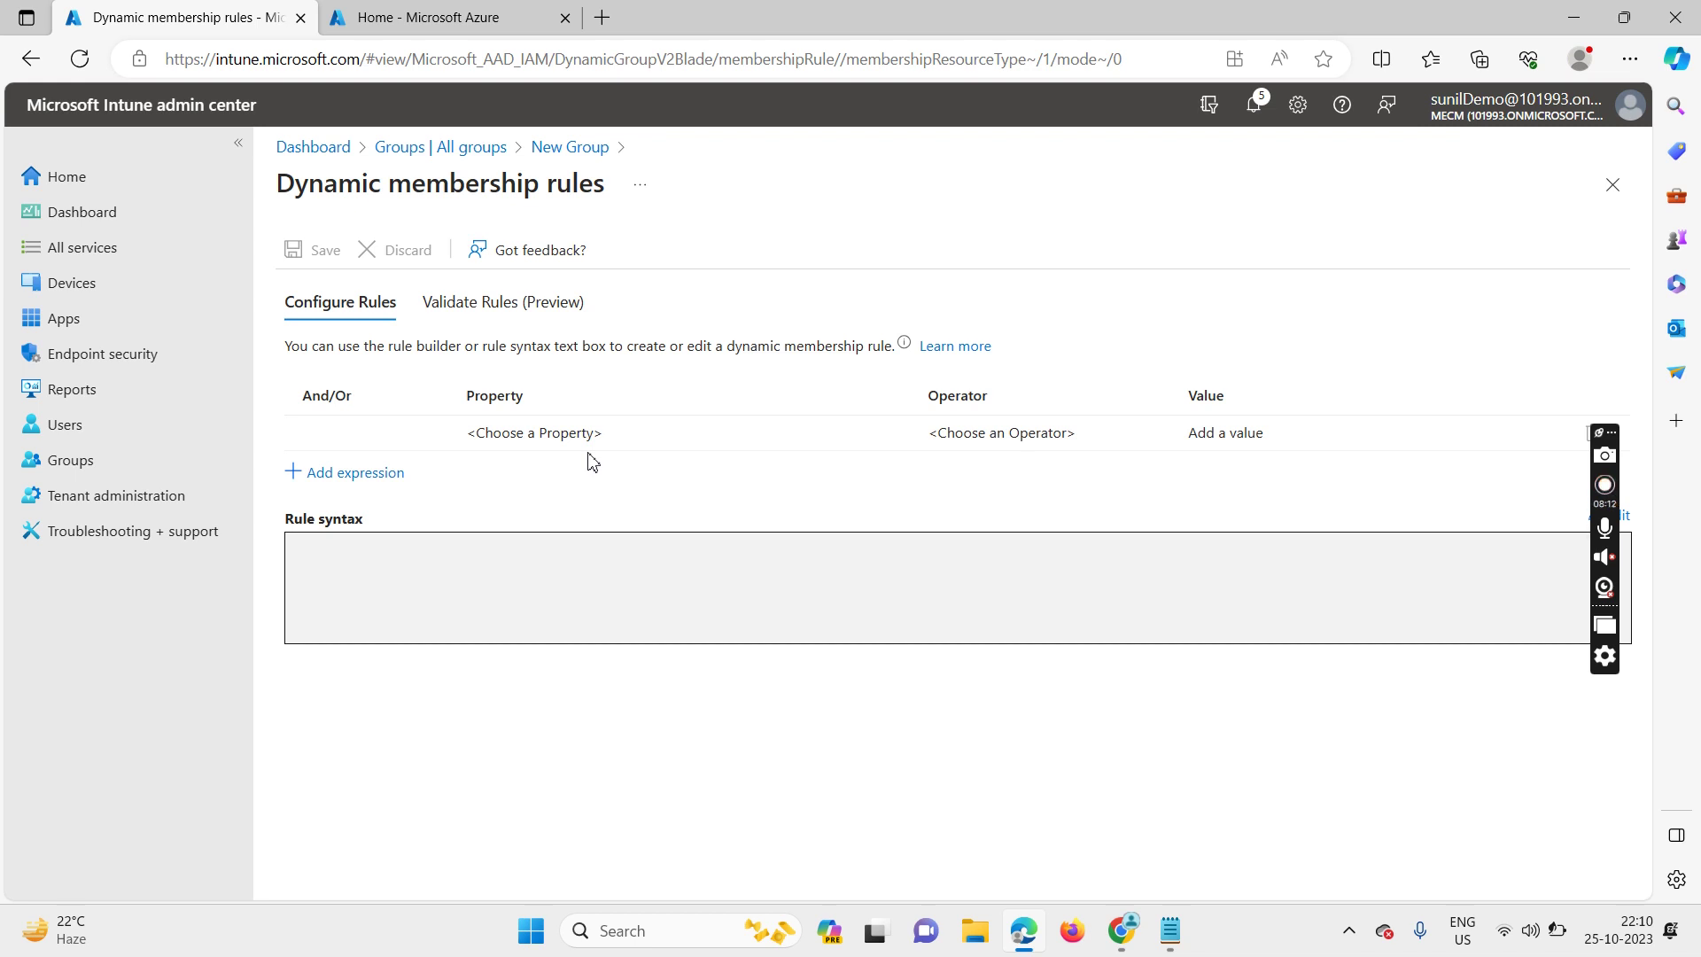
- Set the membership rule's property to deviceCategory and its operator to Equals
left_click(698, 443)
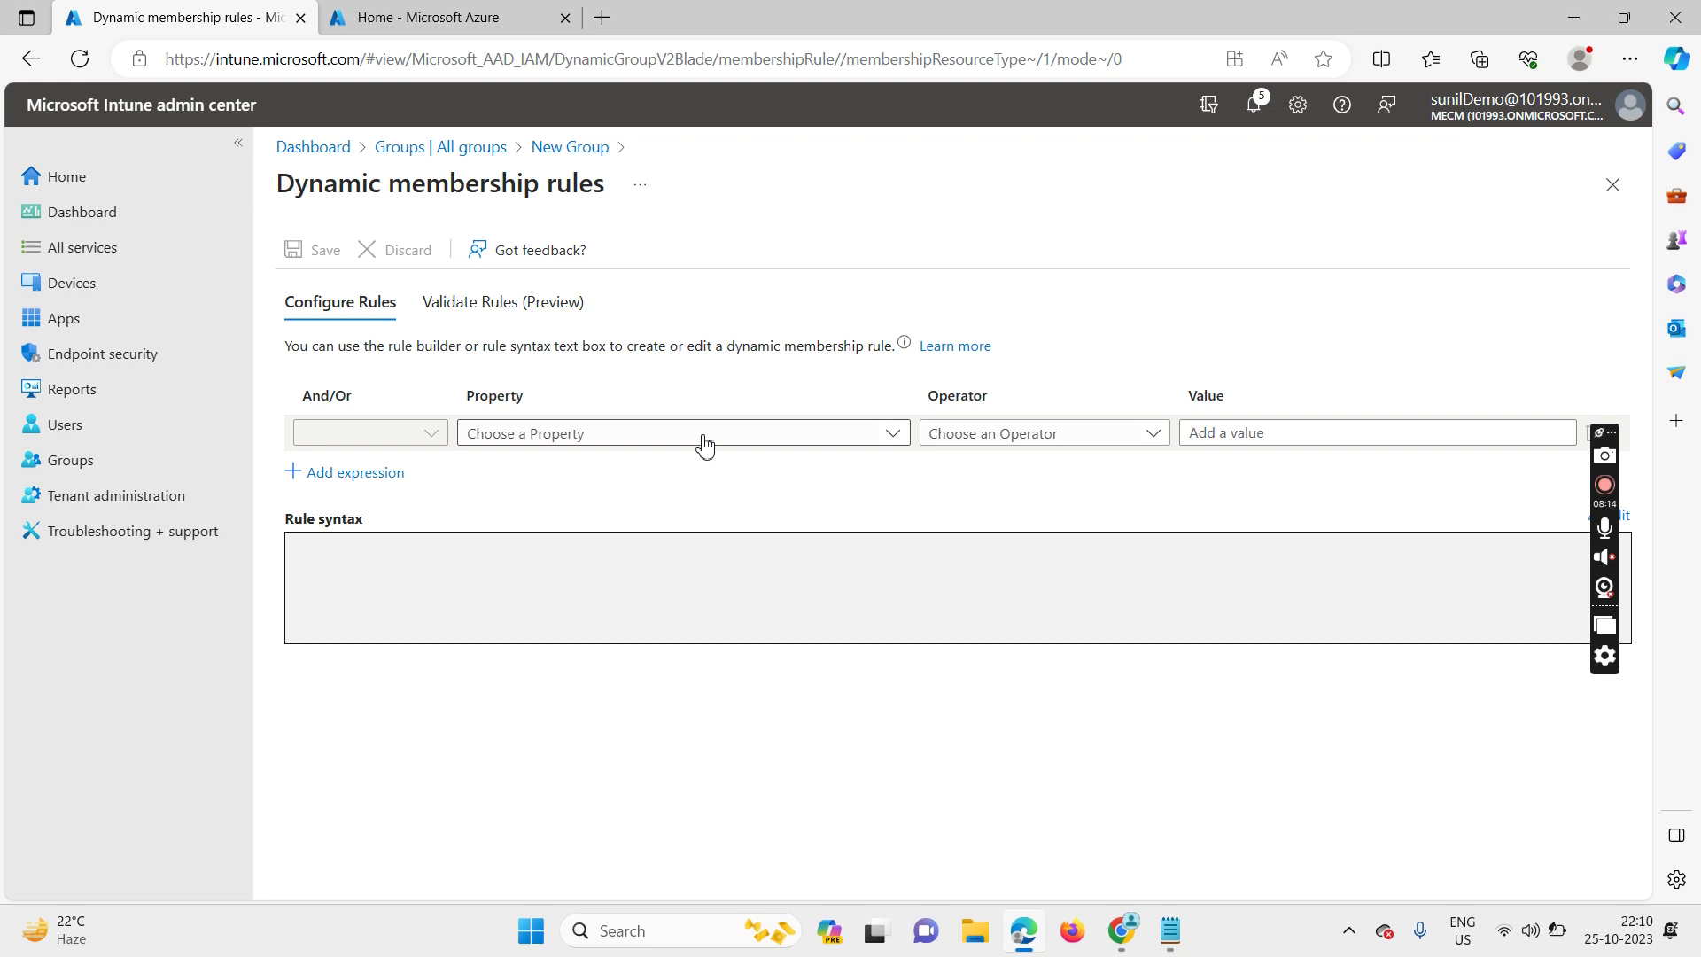
left_click(705, 438)
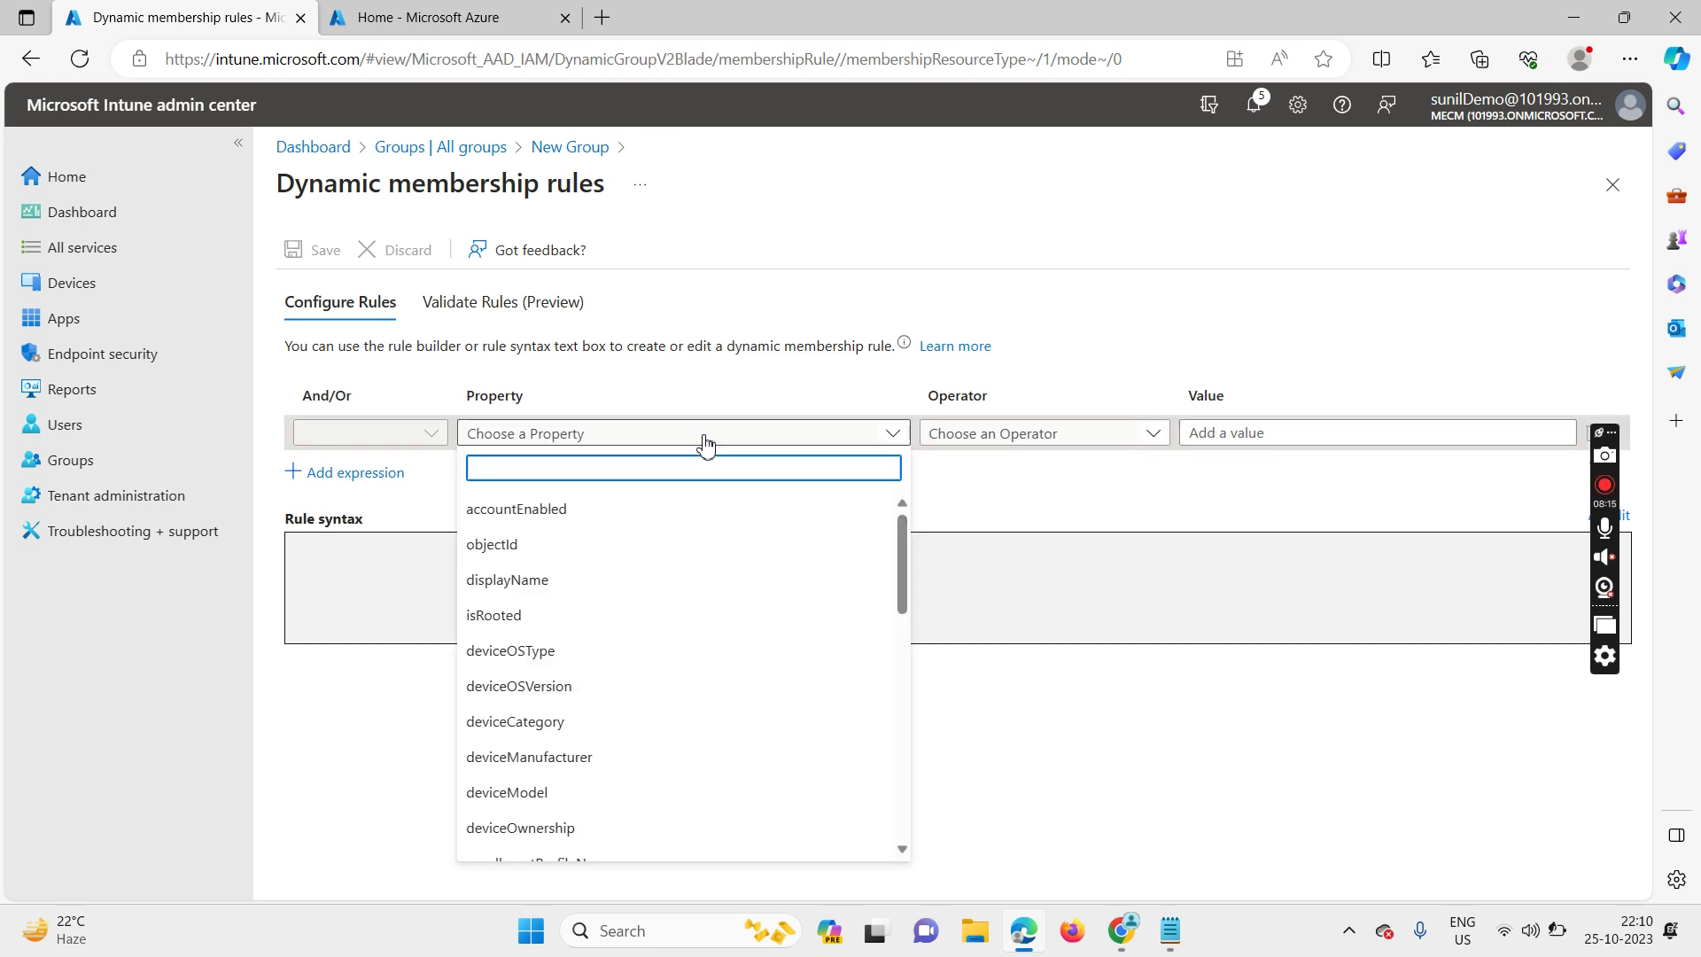
left_click(518, 723)
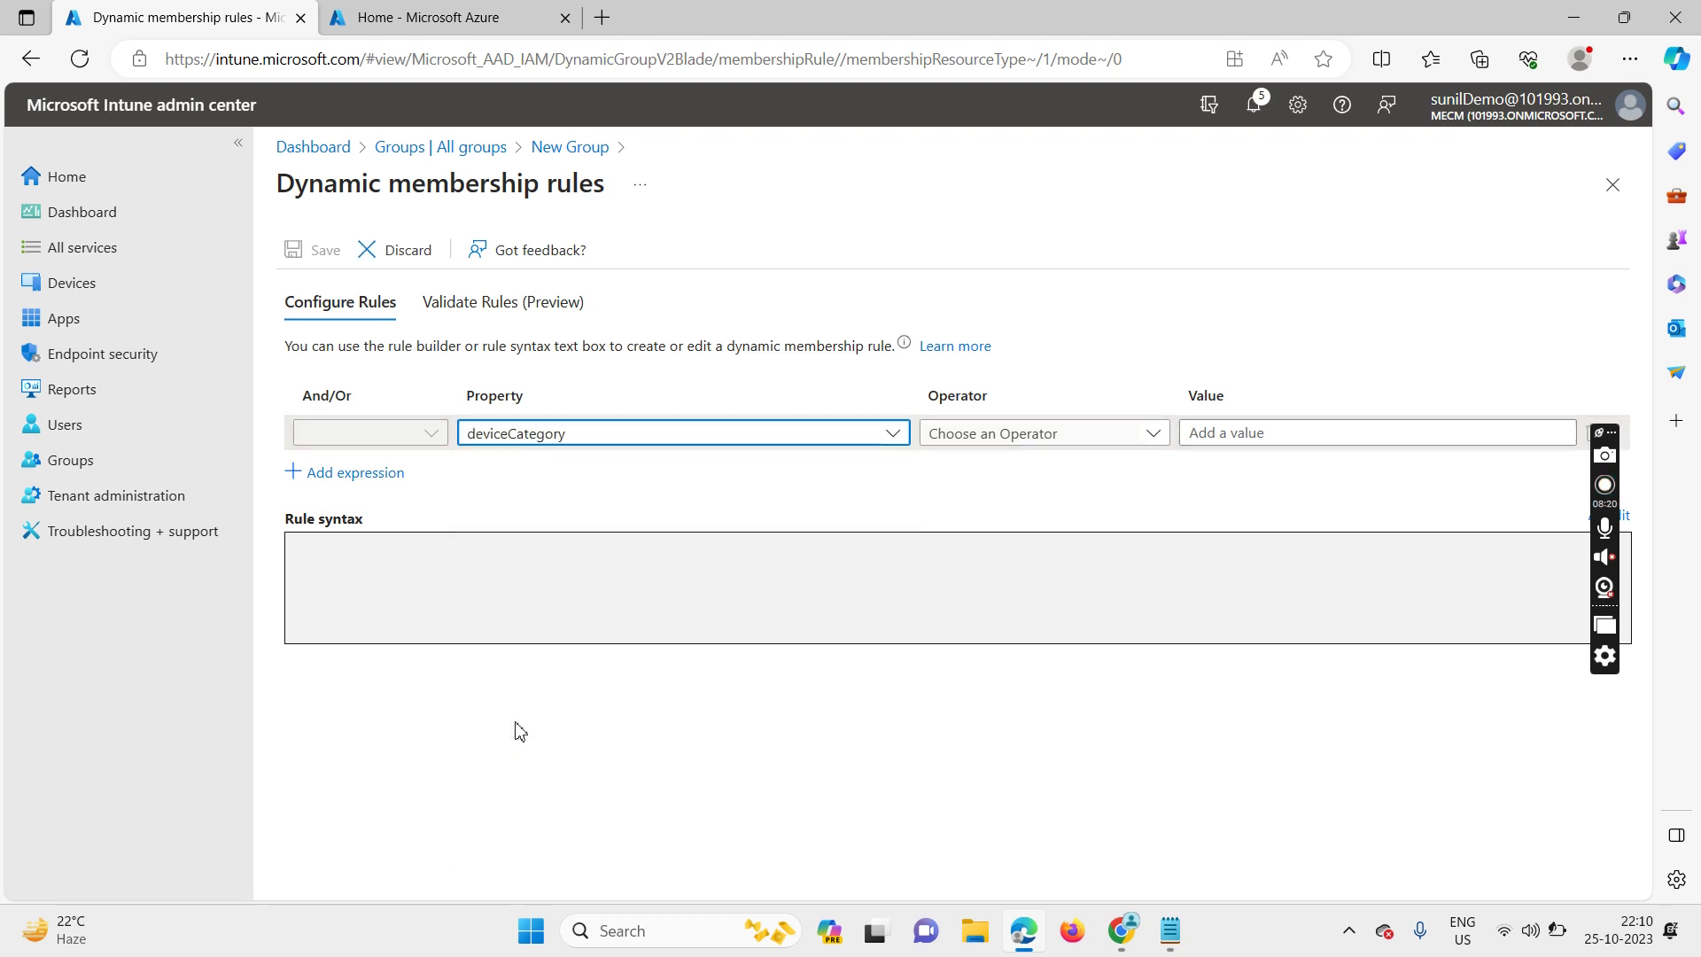
left_click(1029, 434)
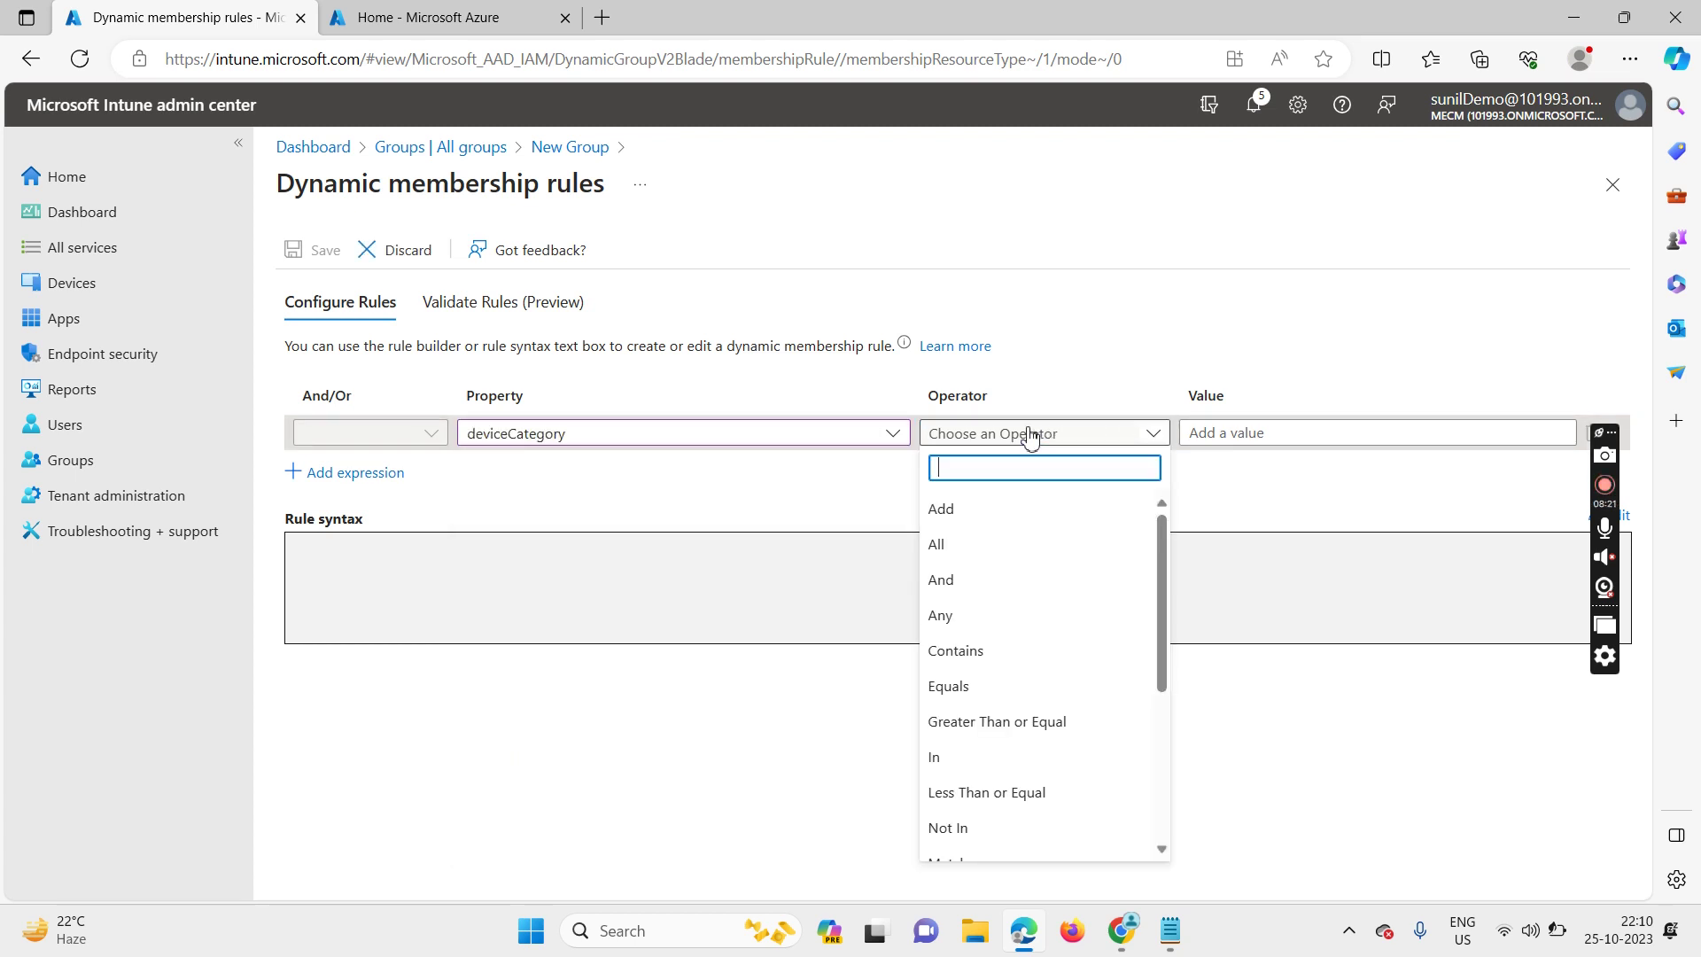
left_click(981, 687)
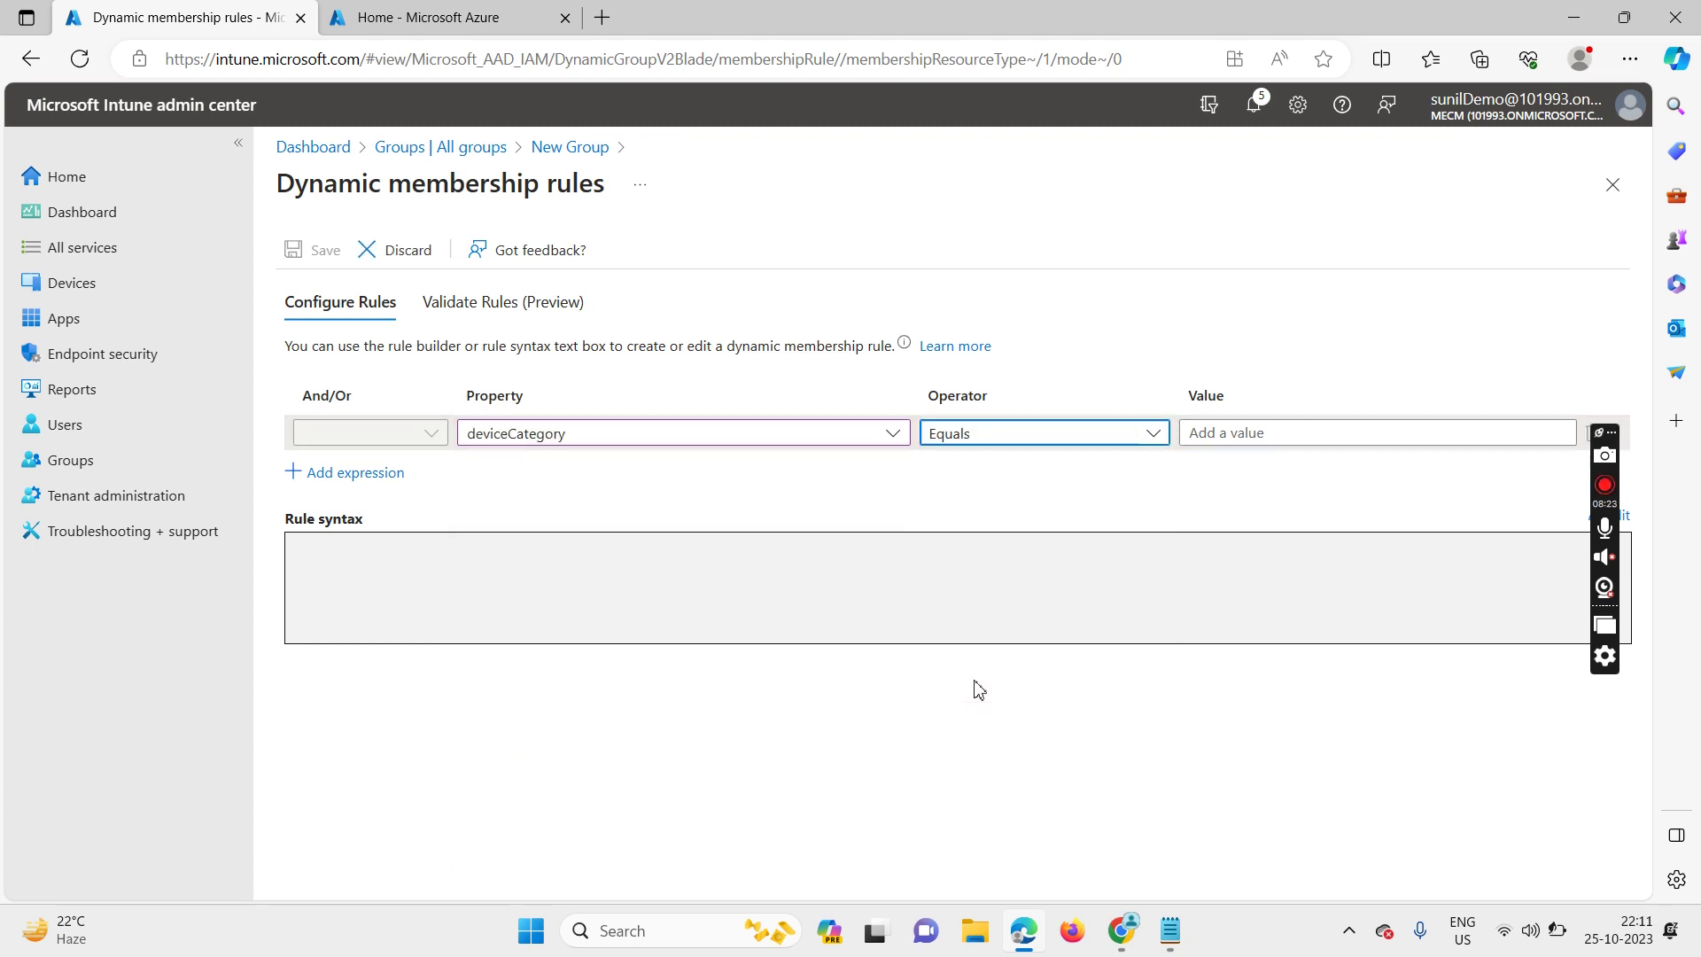
- Copy "Kiosk" from the Notepad category list and set it as the membership rule's value
left_click(1213, 433)
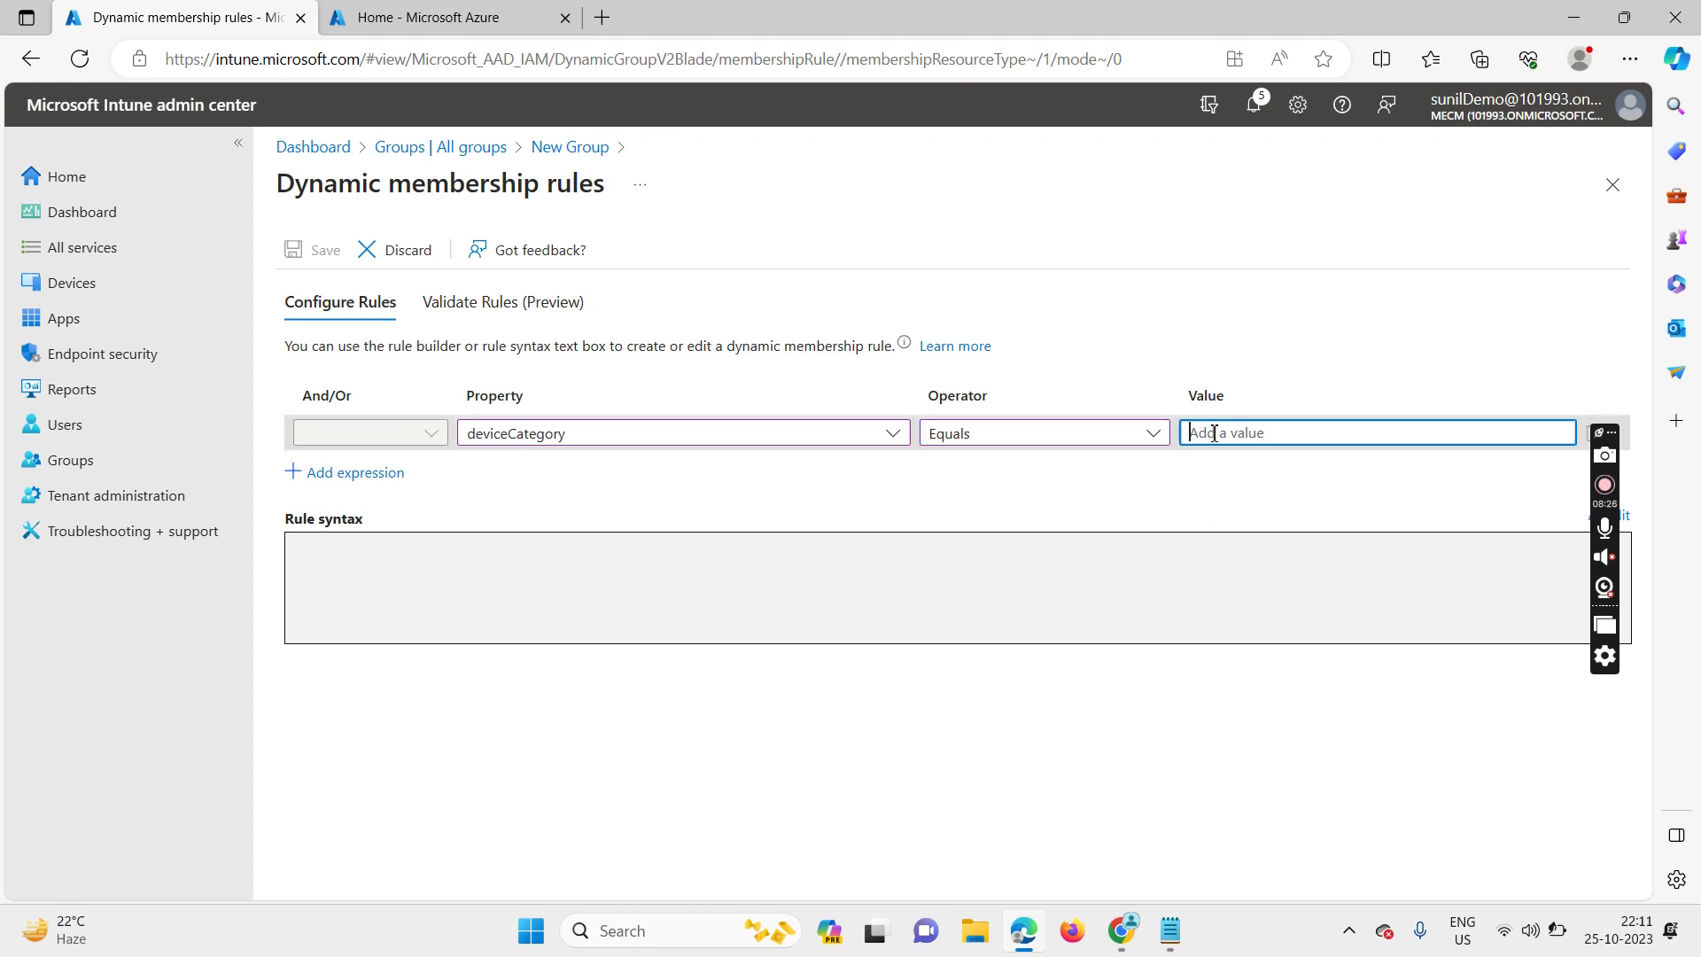
left_click(1171, 932)
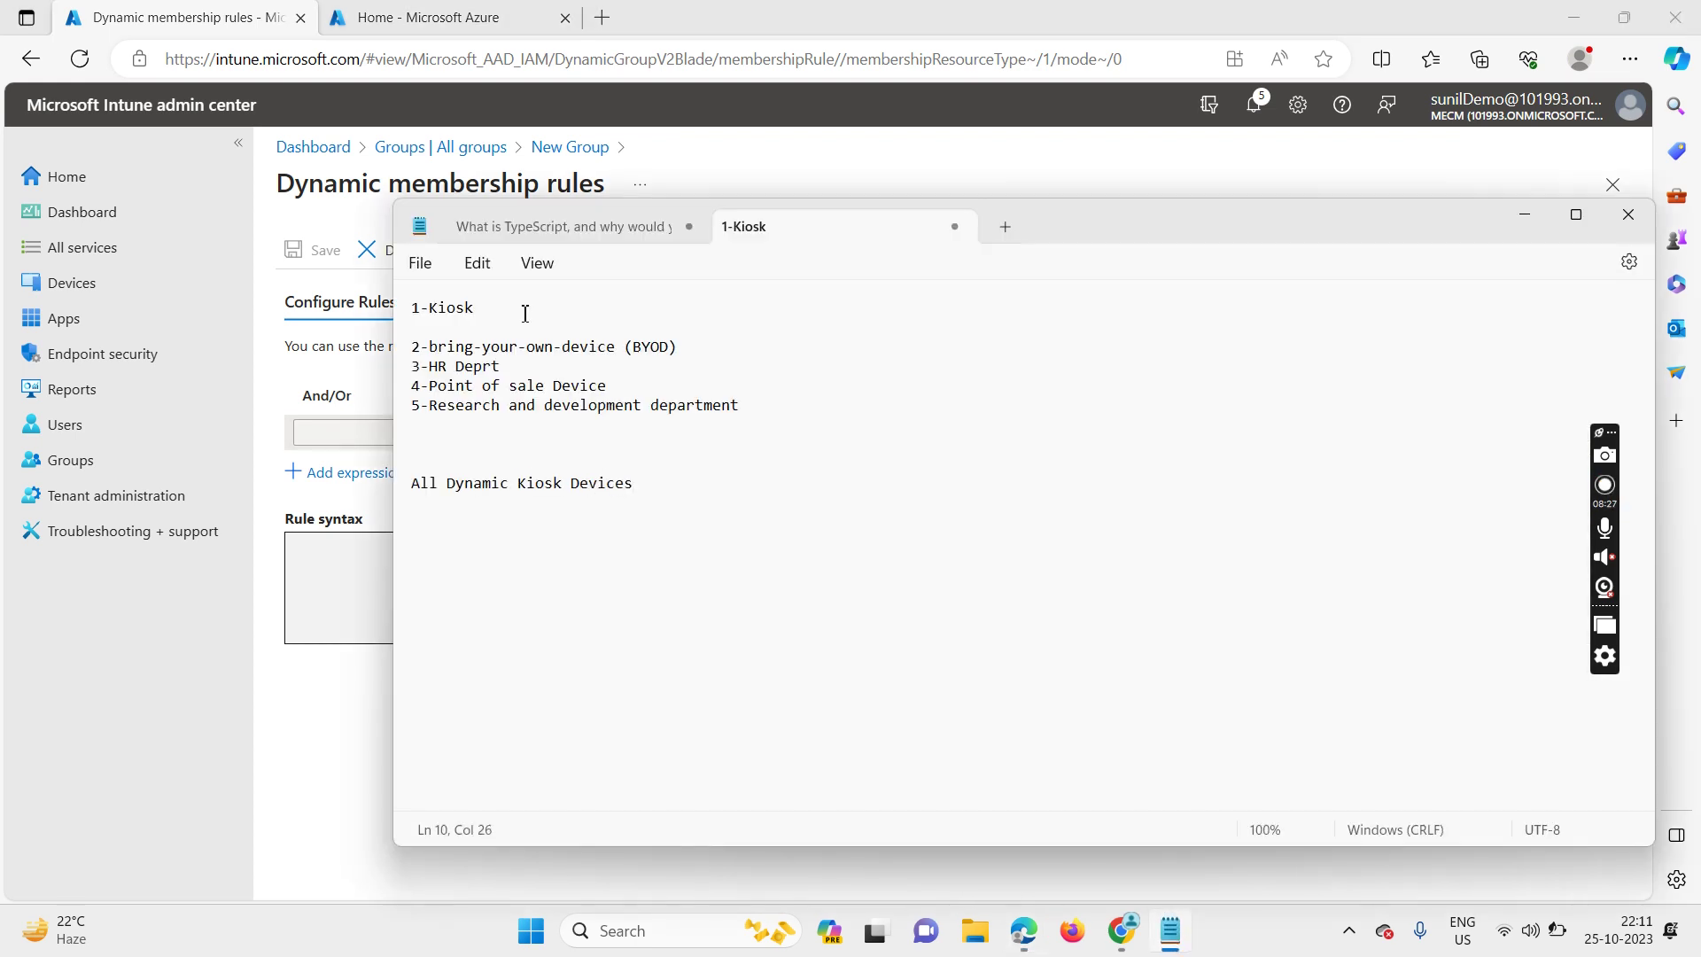
left_click_drag(478, 308, 429, 308)
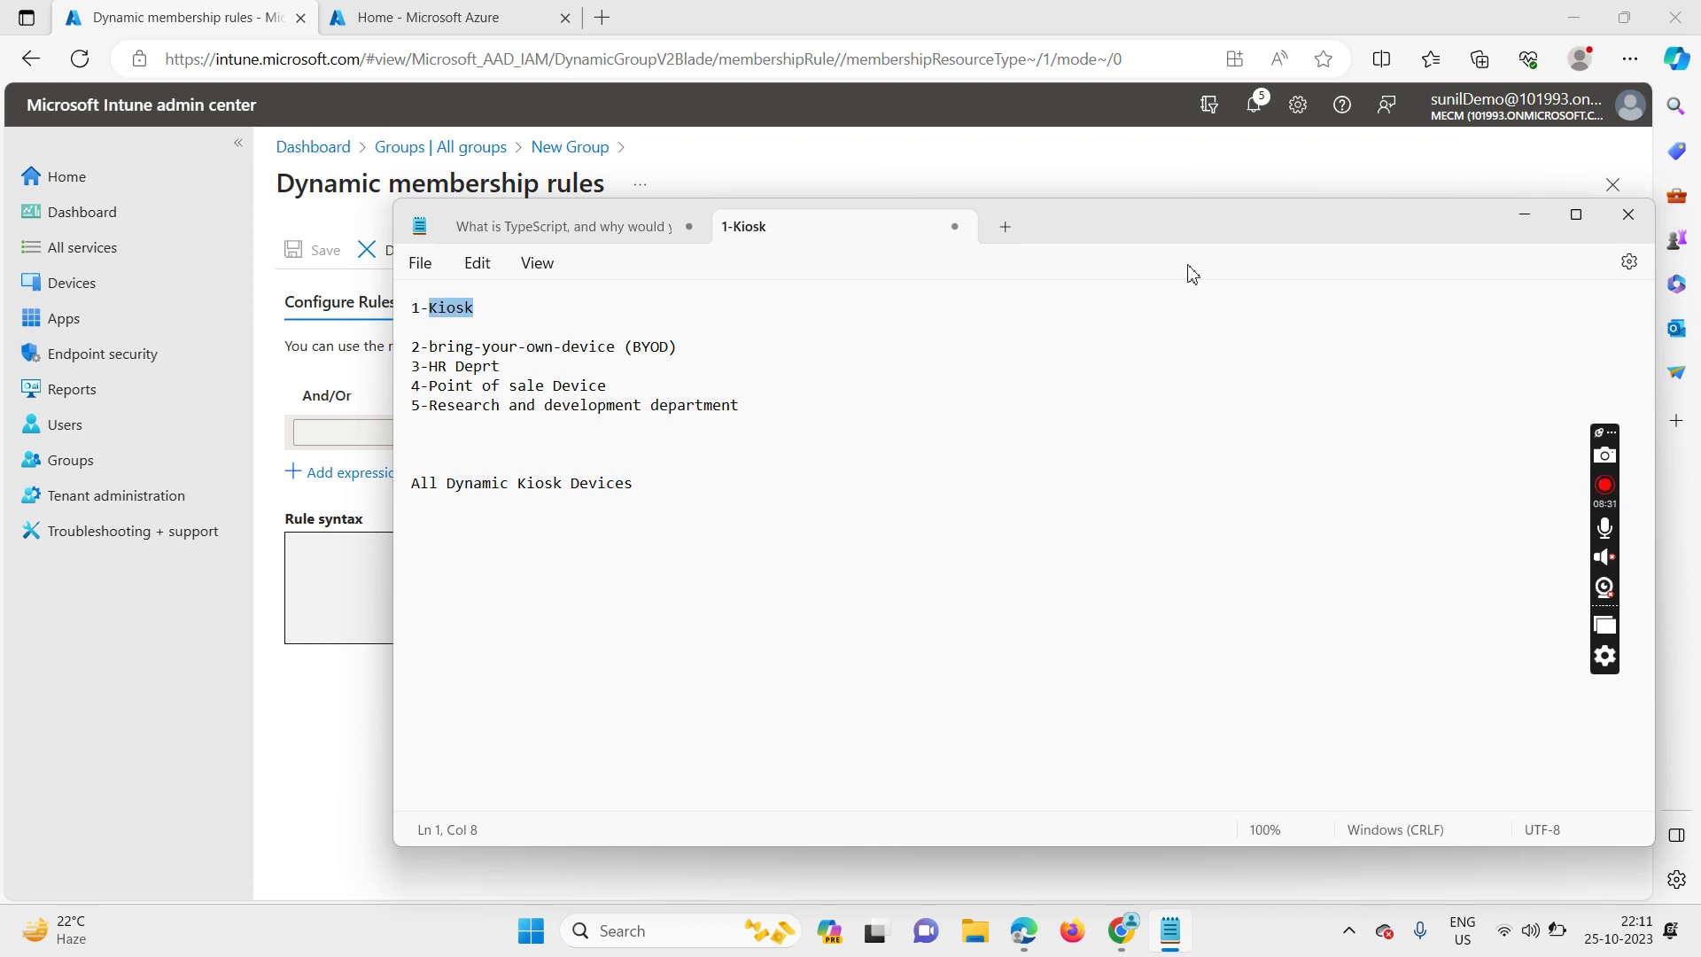
left_click(1524, 214)
left_click(1261, 430)
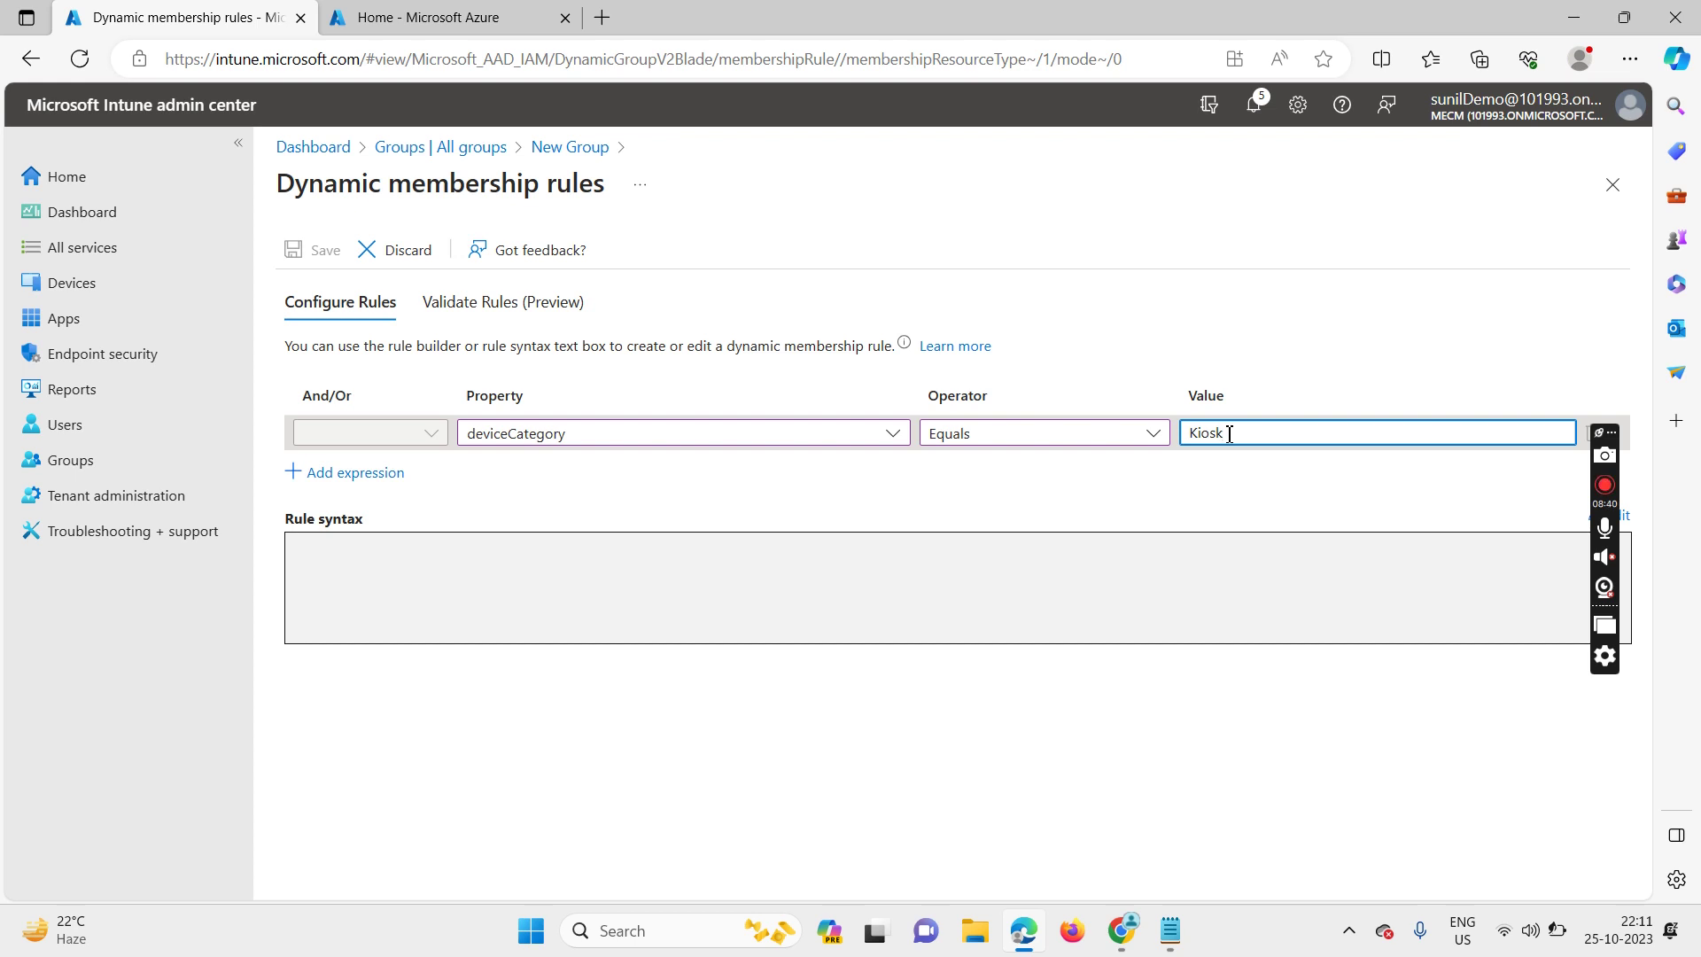
left_click(1140, 580)
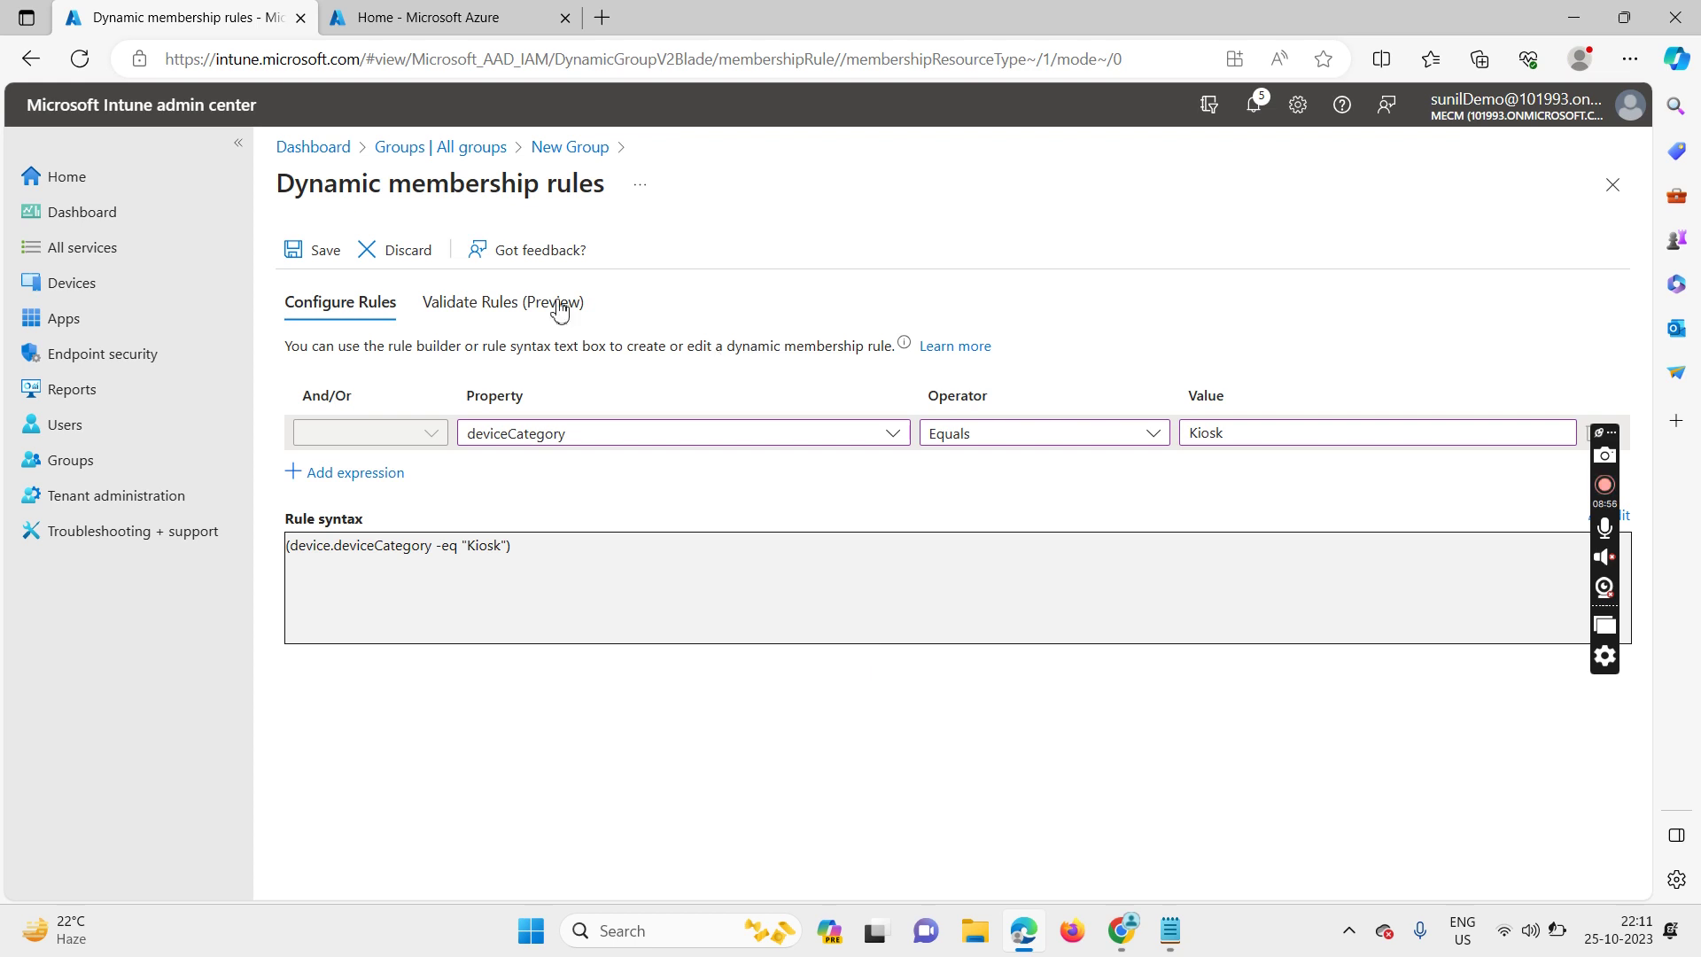
- Save the membership rule, create the All Dynamic Kiosk Devices group and refresh the group list
left_click(319, 257)
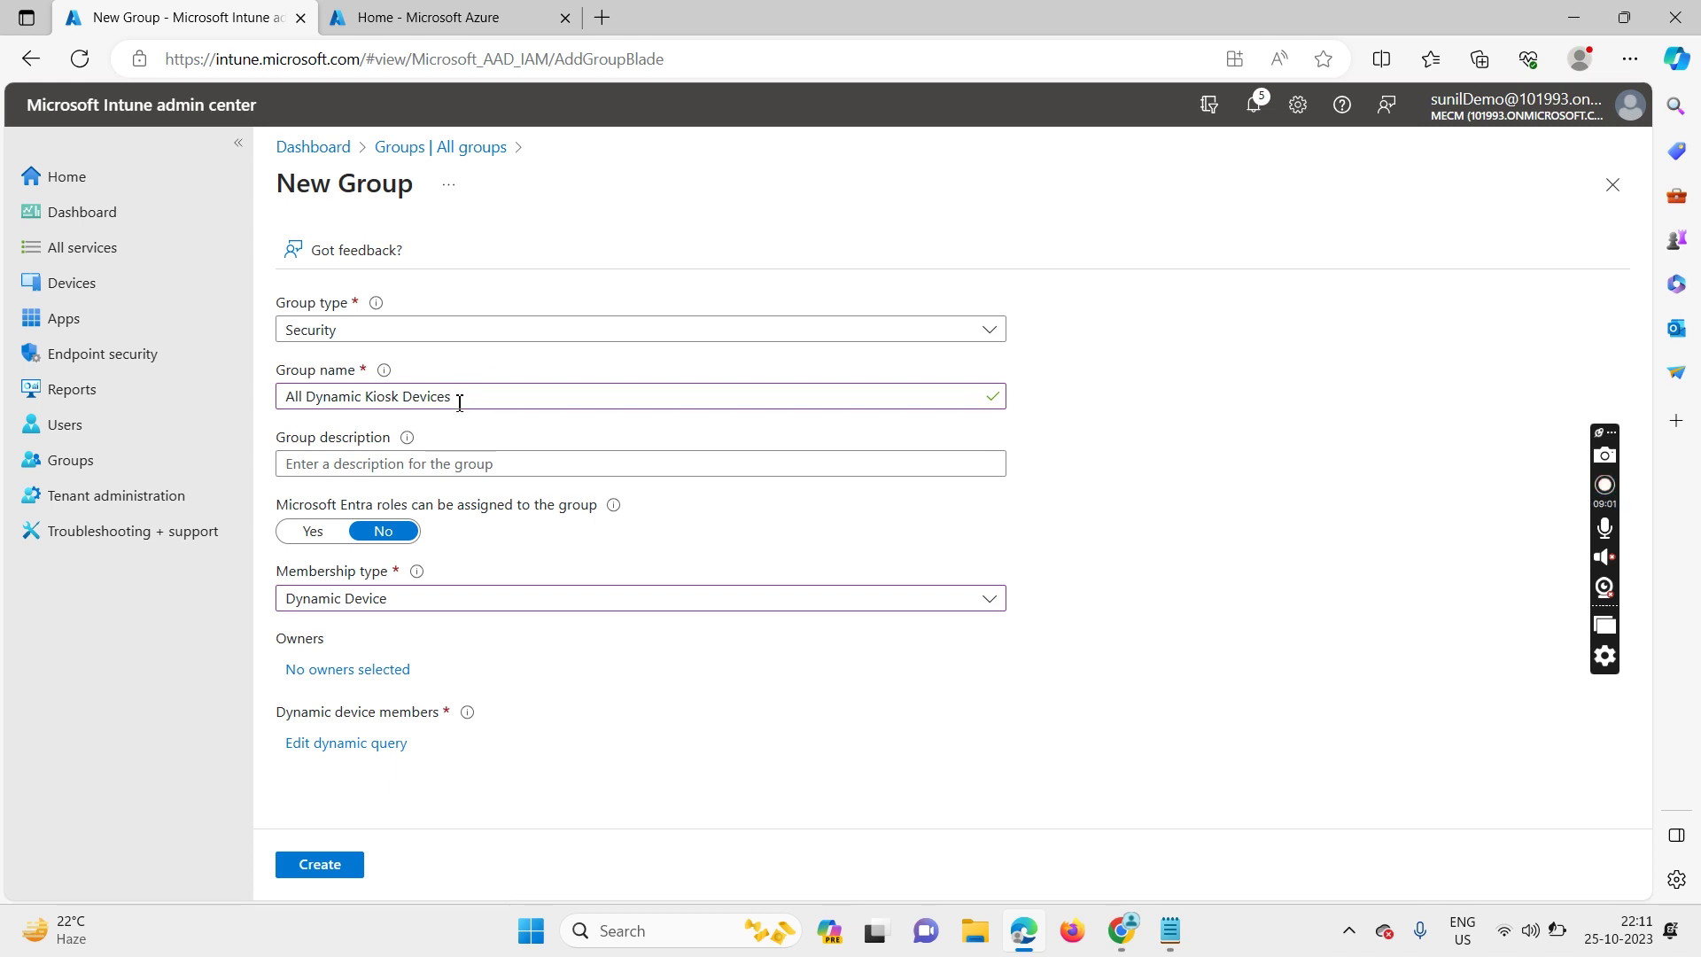
left_click(343, 864)
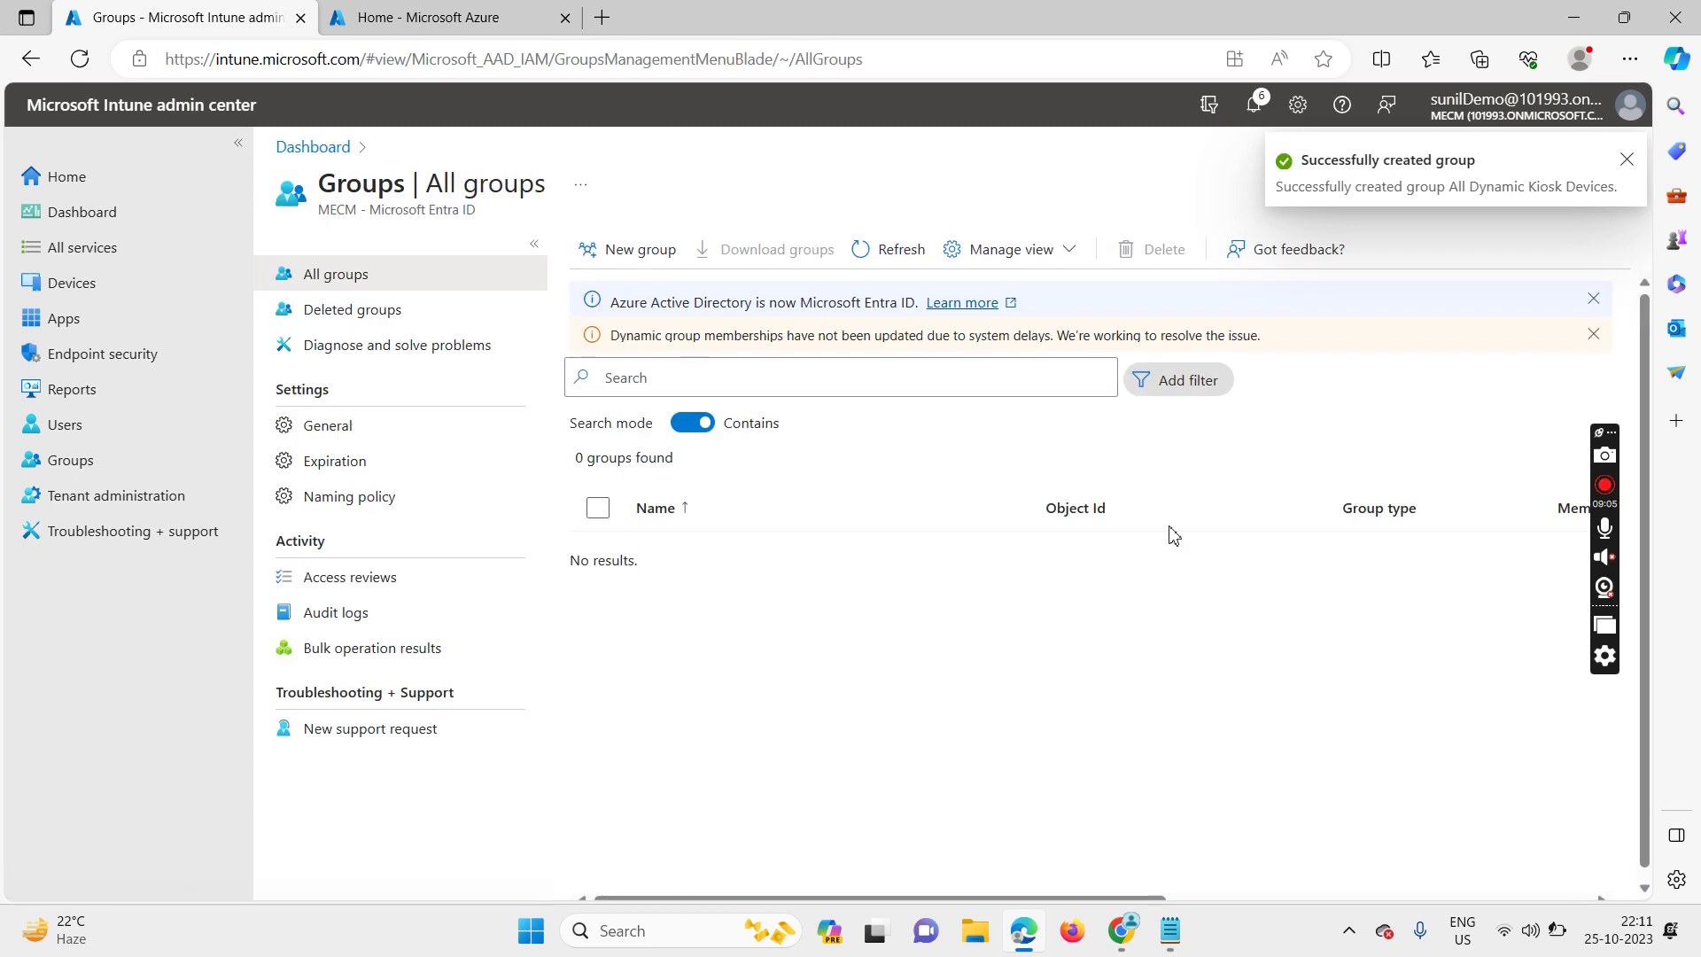
left_click(897, 249)
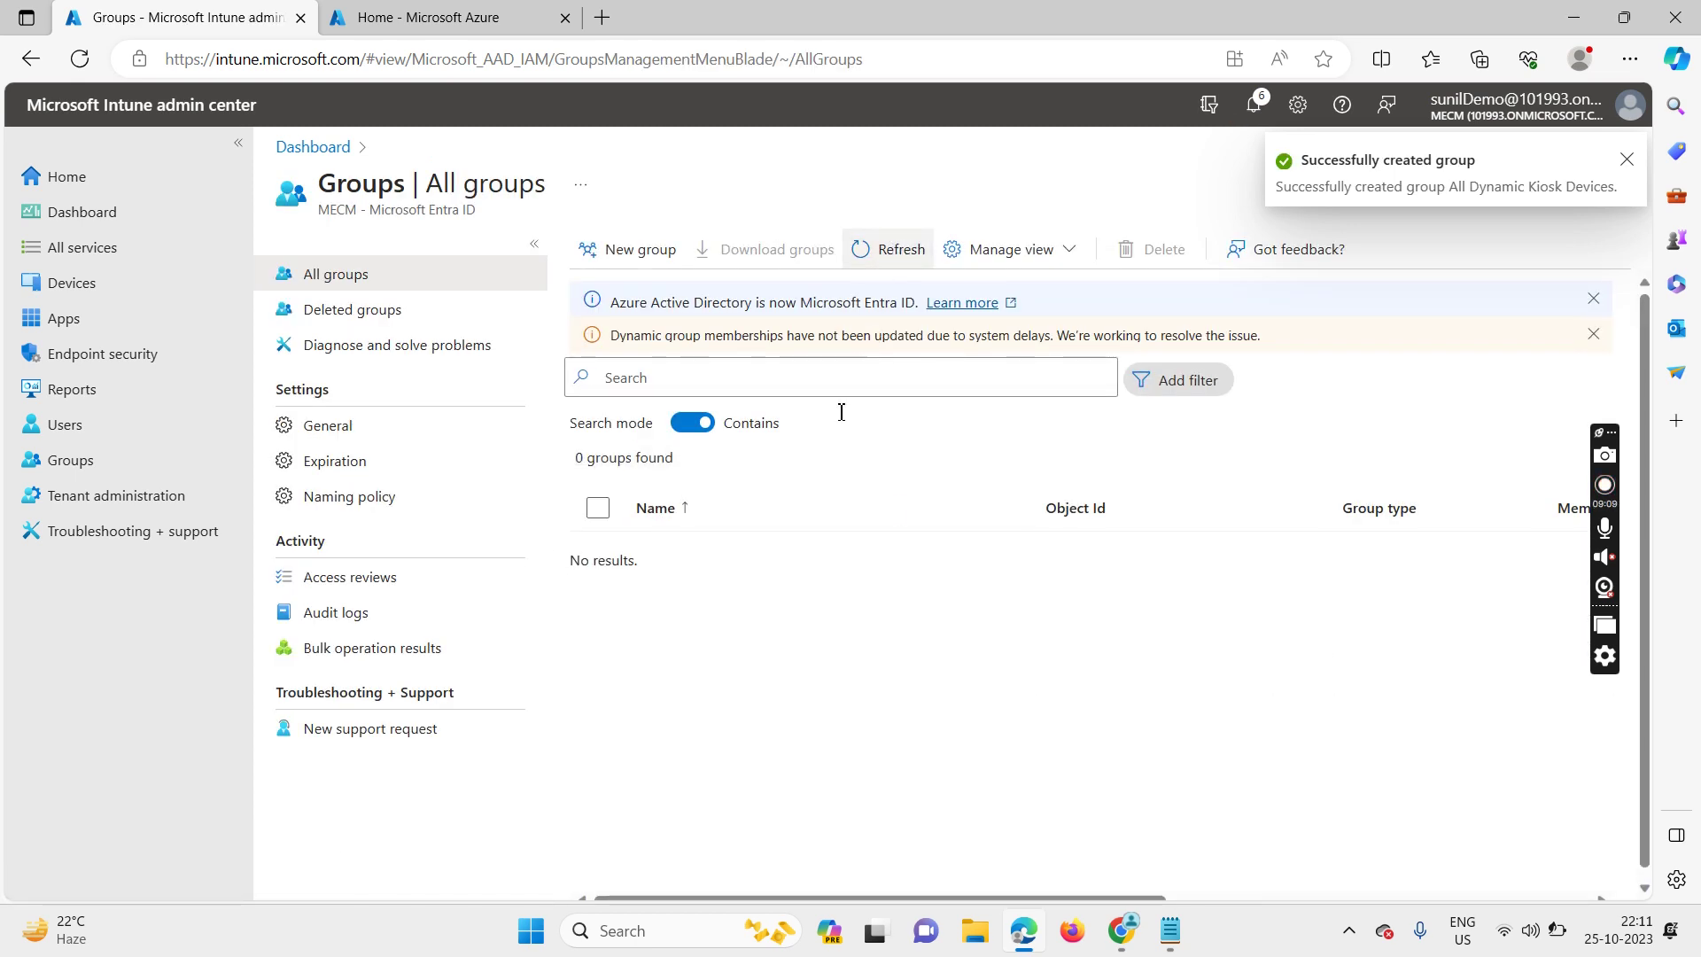
left_click(898, 254)
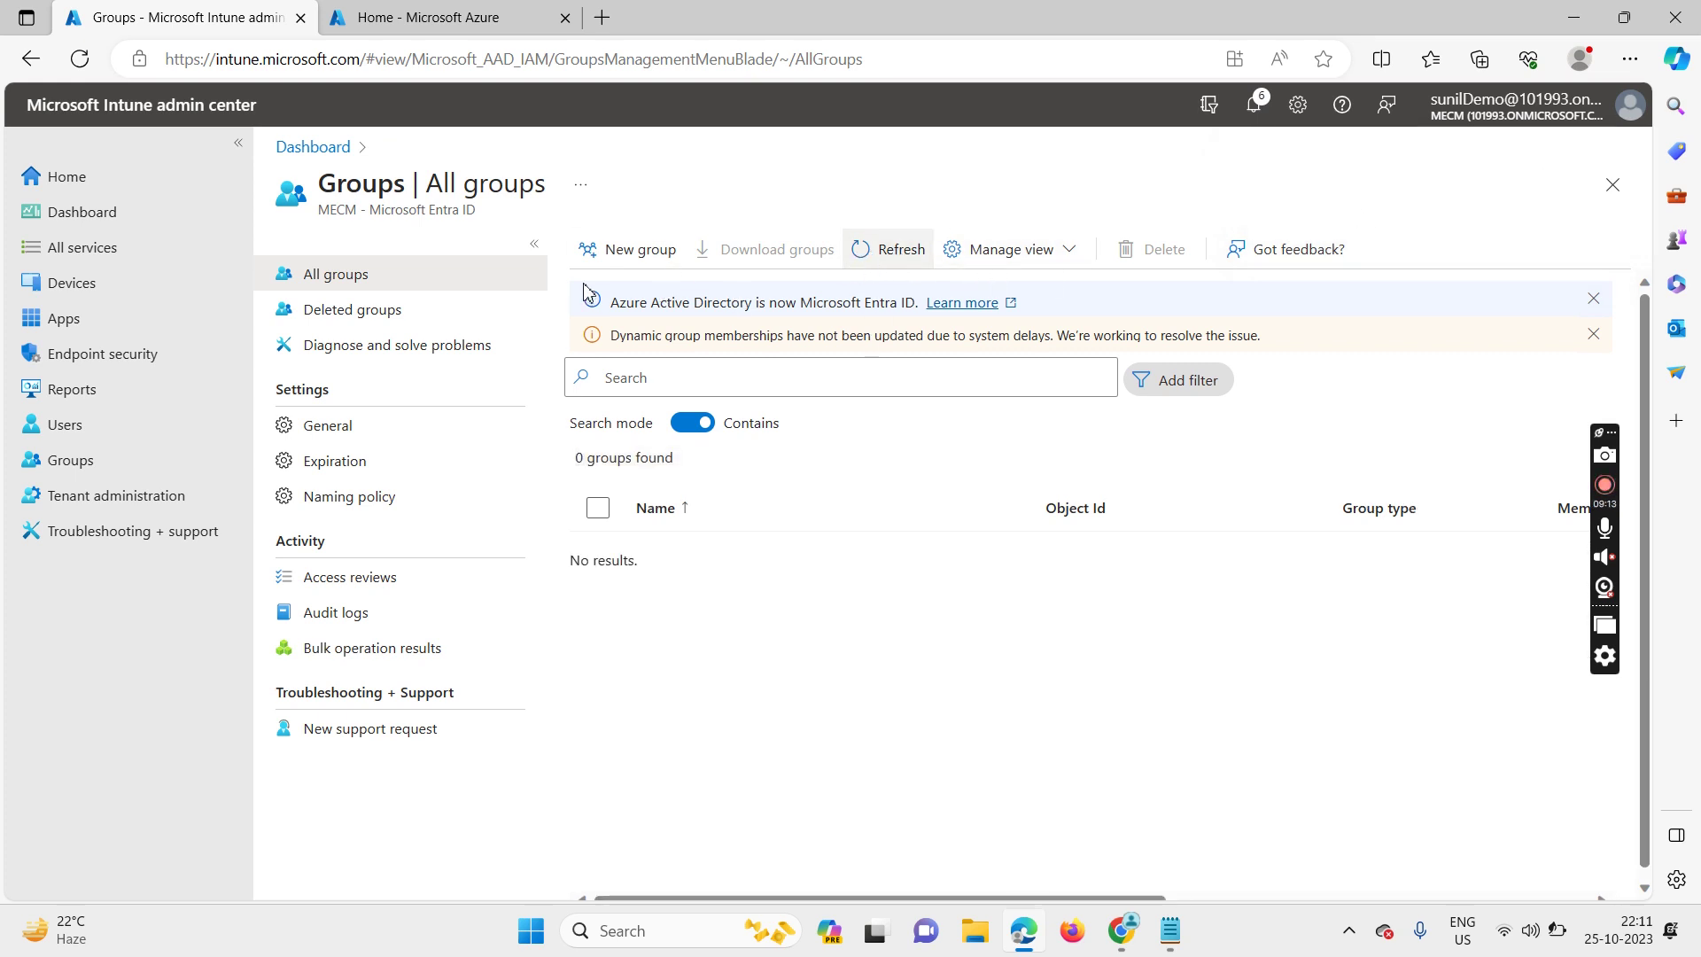
- Start another new Security group and fill its name with "All Dynamic Kiosk Devices" copied from Notepad
left_click(643, 249)
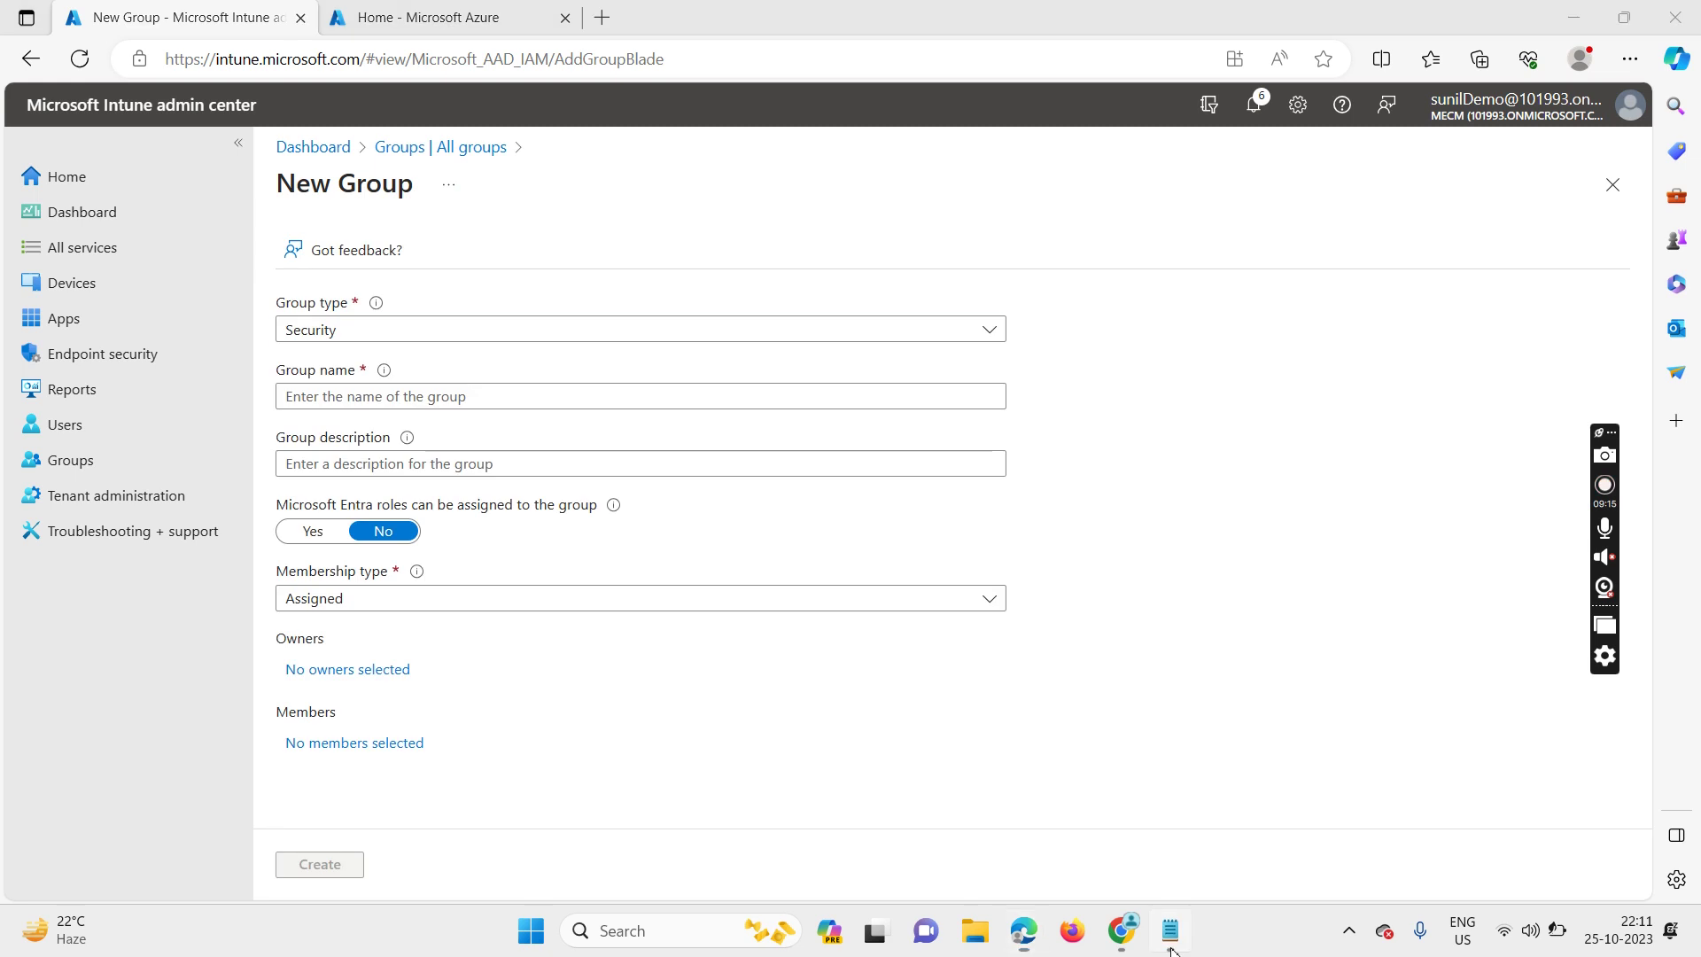
left_click(1169, 929)
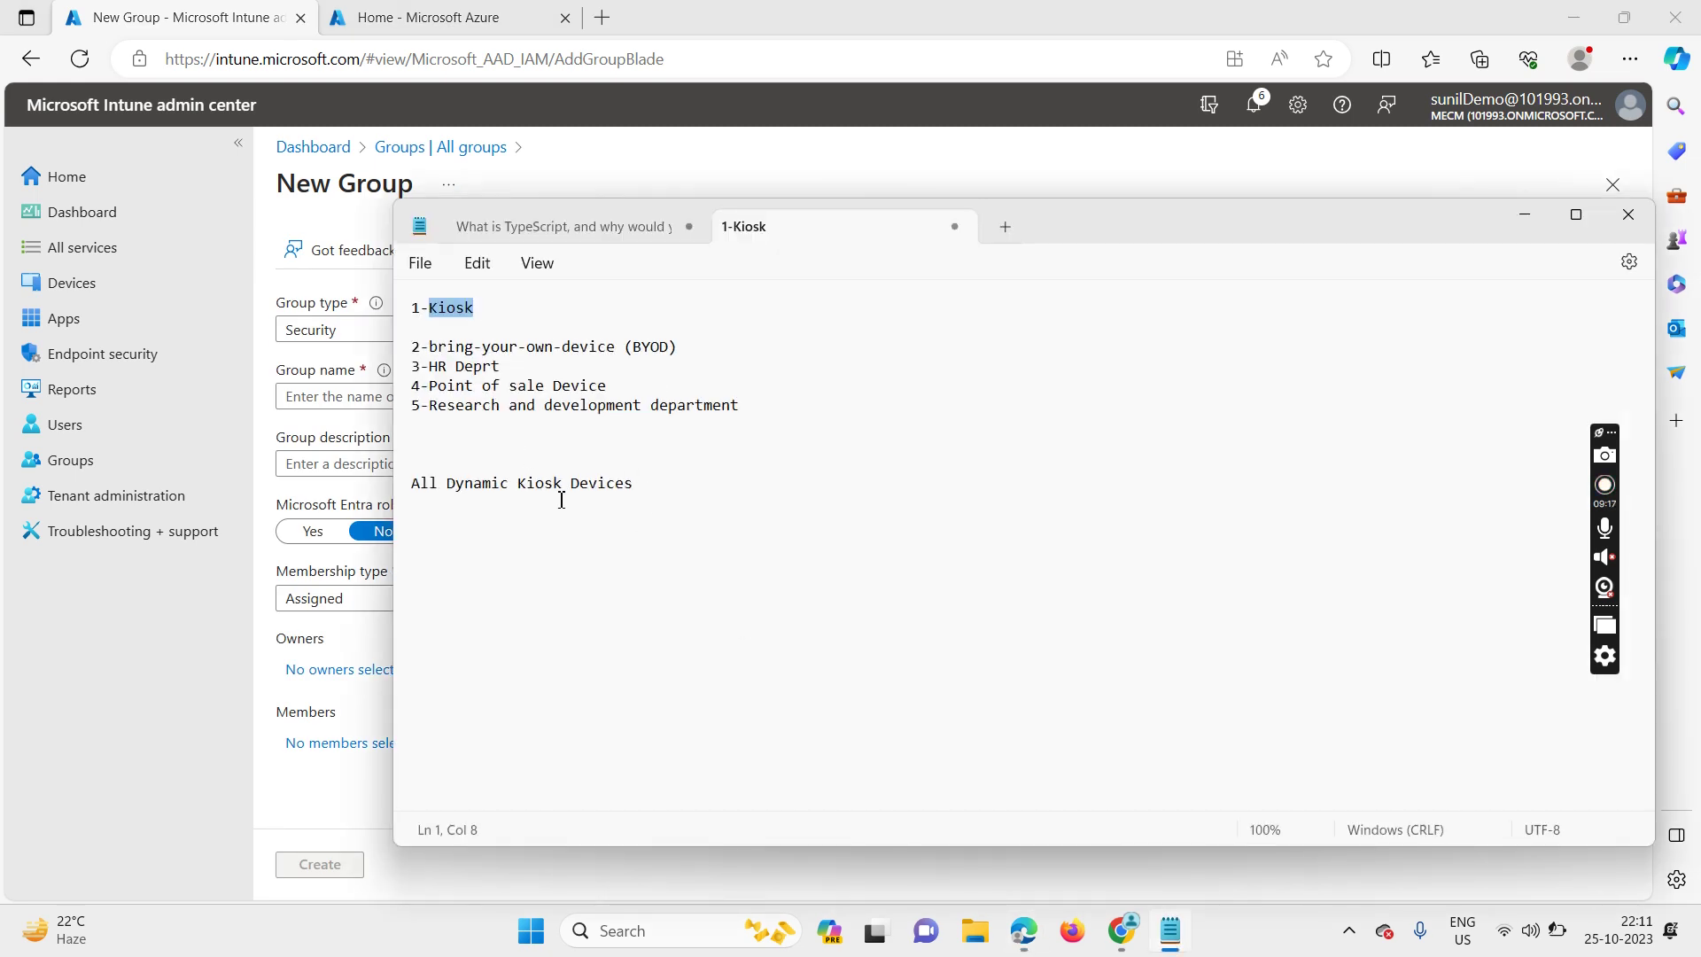
left_click_drag(631, 483, 437, 463)
key("ctrl+c")
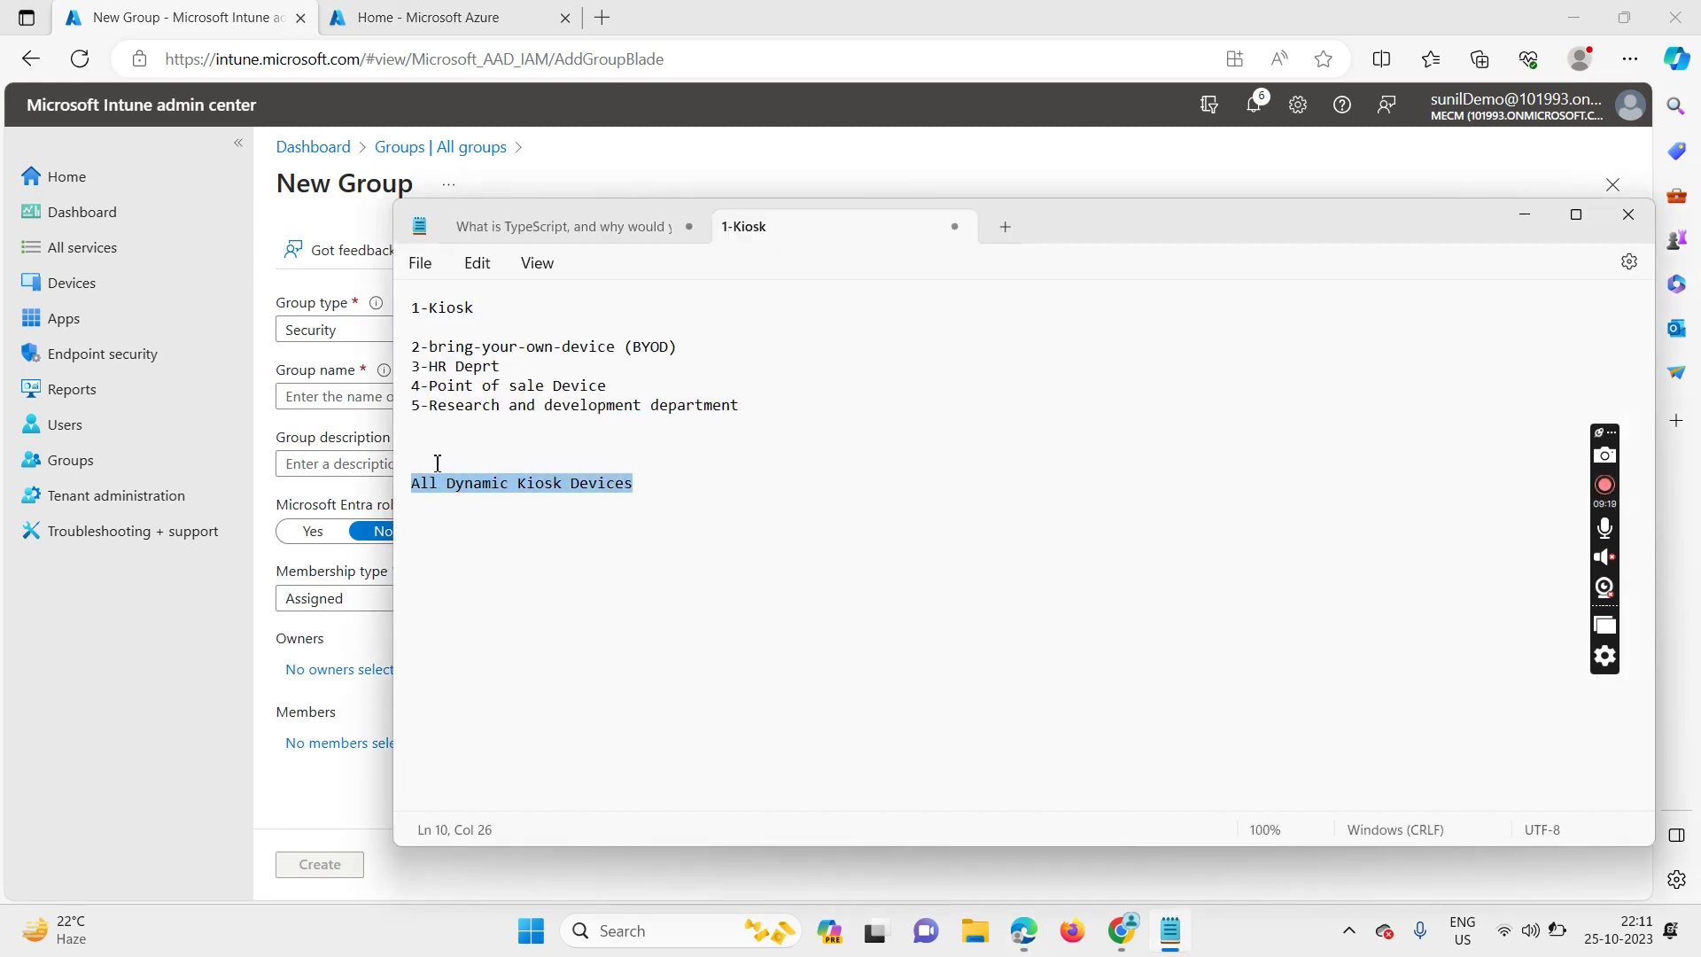
left_click(299, 396)
key("ctrl+v")
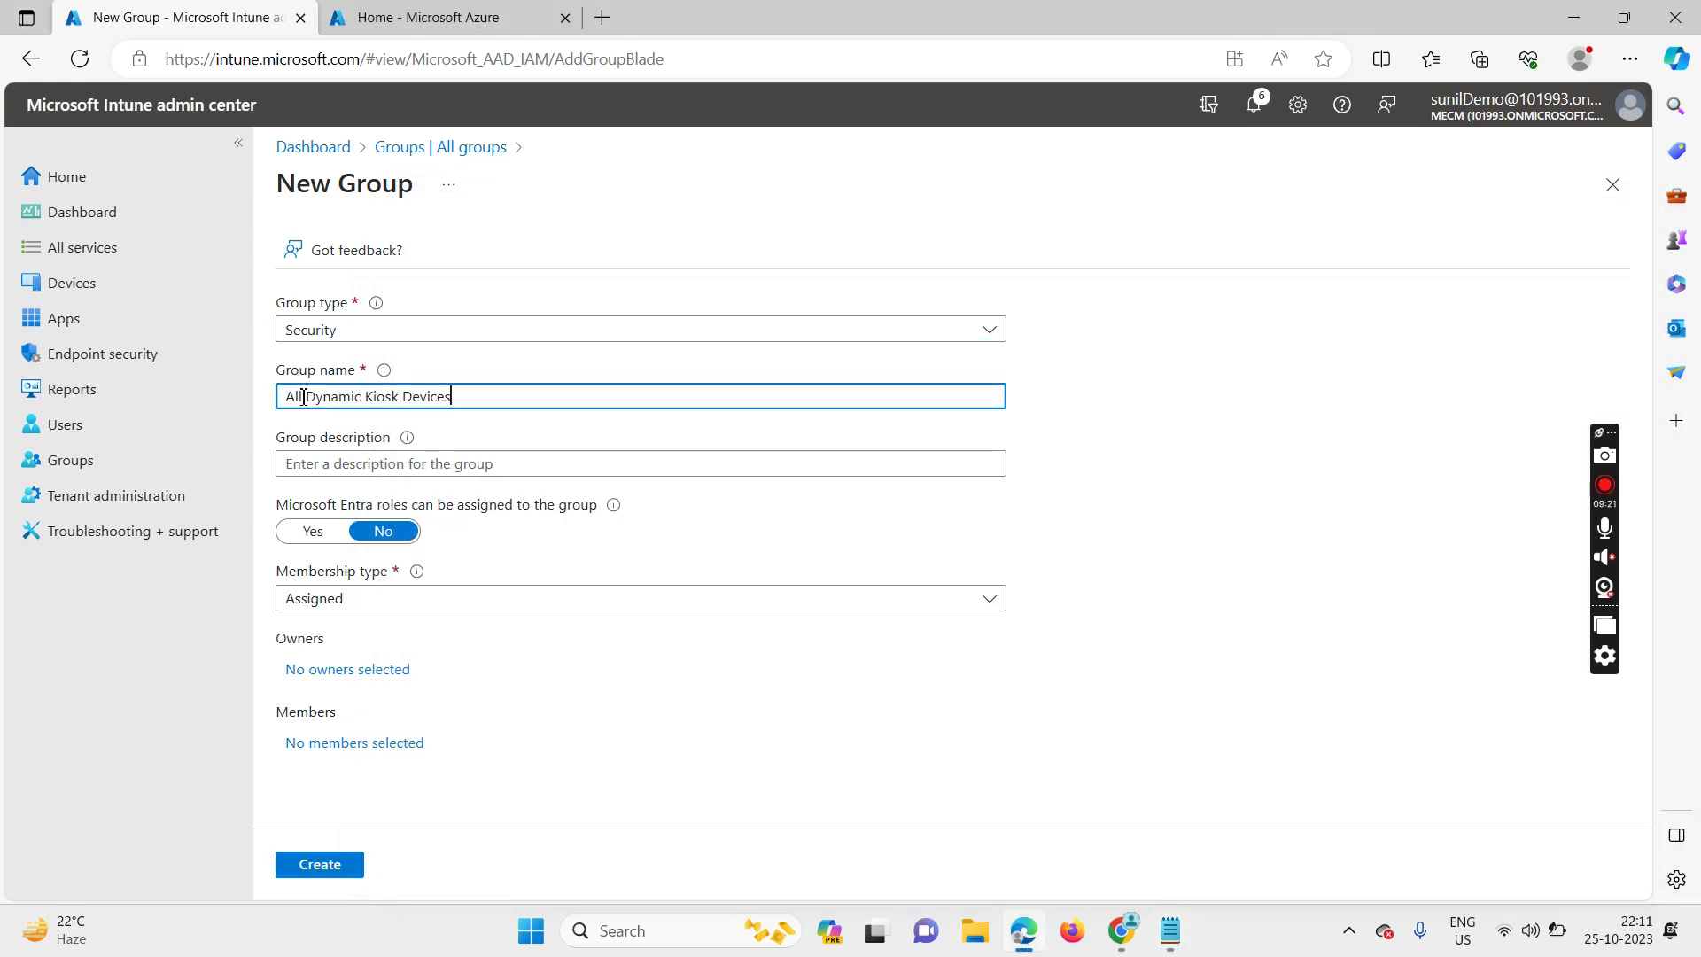
- Replace "Kiosk Devices" in the group name with "bring-your-own-device (BYOD)" copied from the Notepad list
left_click(1169, 930)
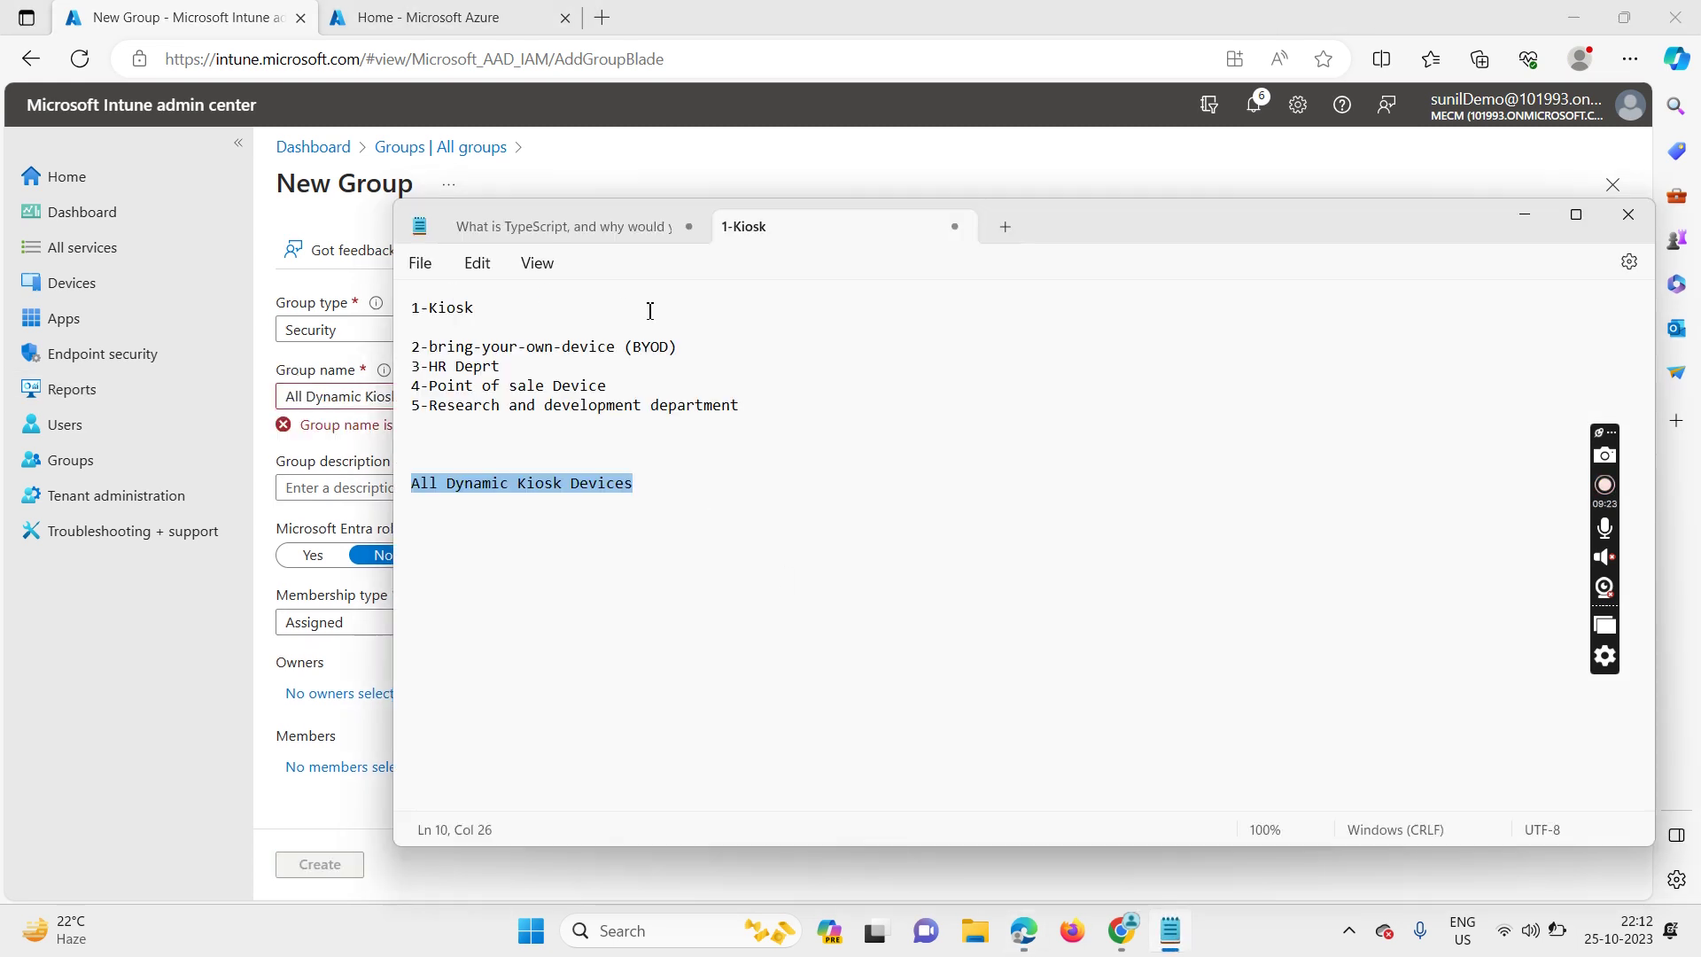
left_click_drag(677, 352, 437, 353)
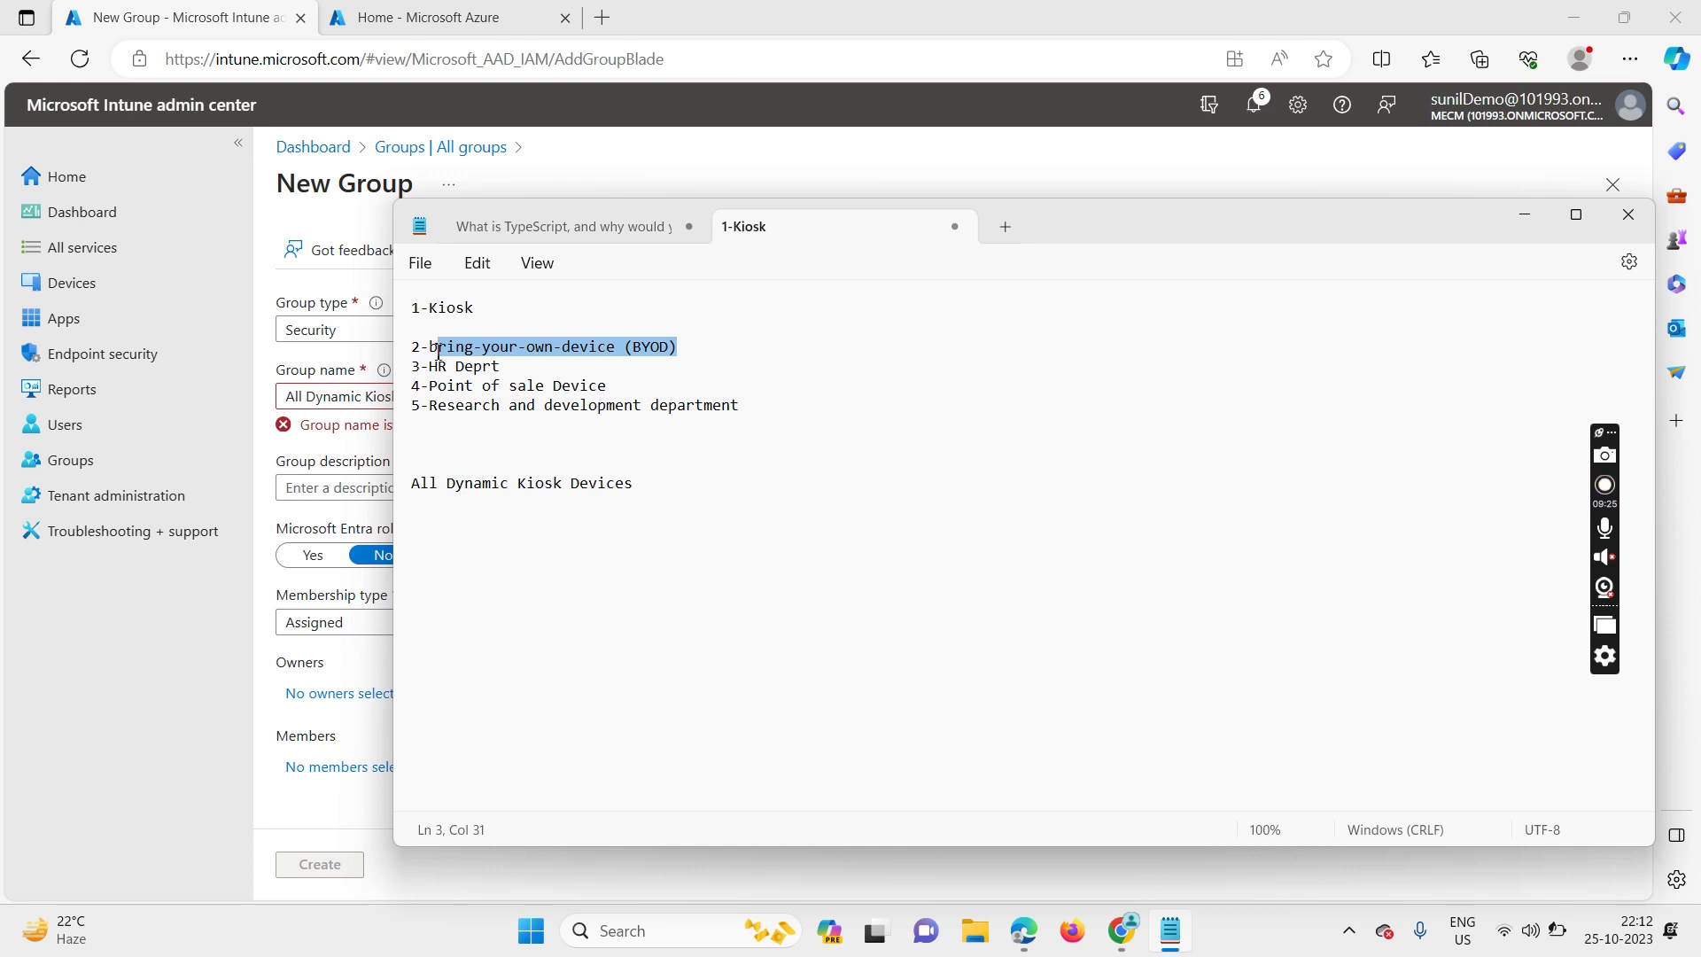
left_click(342, 405)
left_click_drag(464, 404, 367, 403)
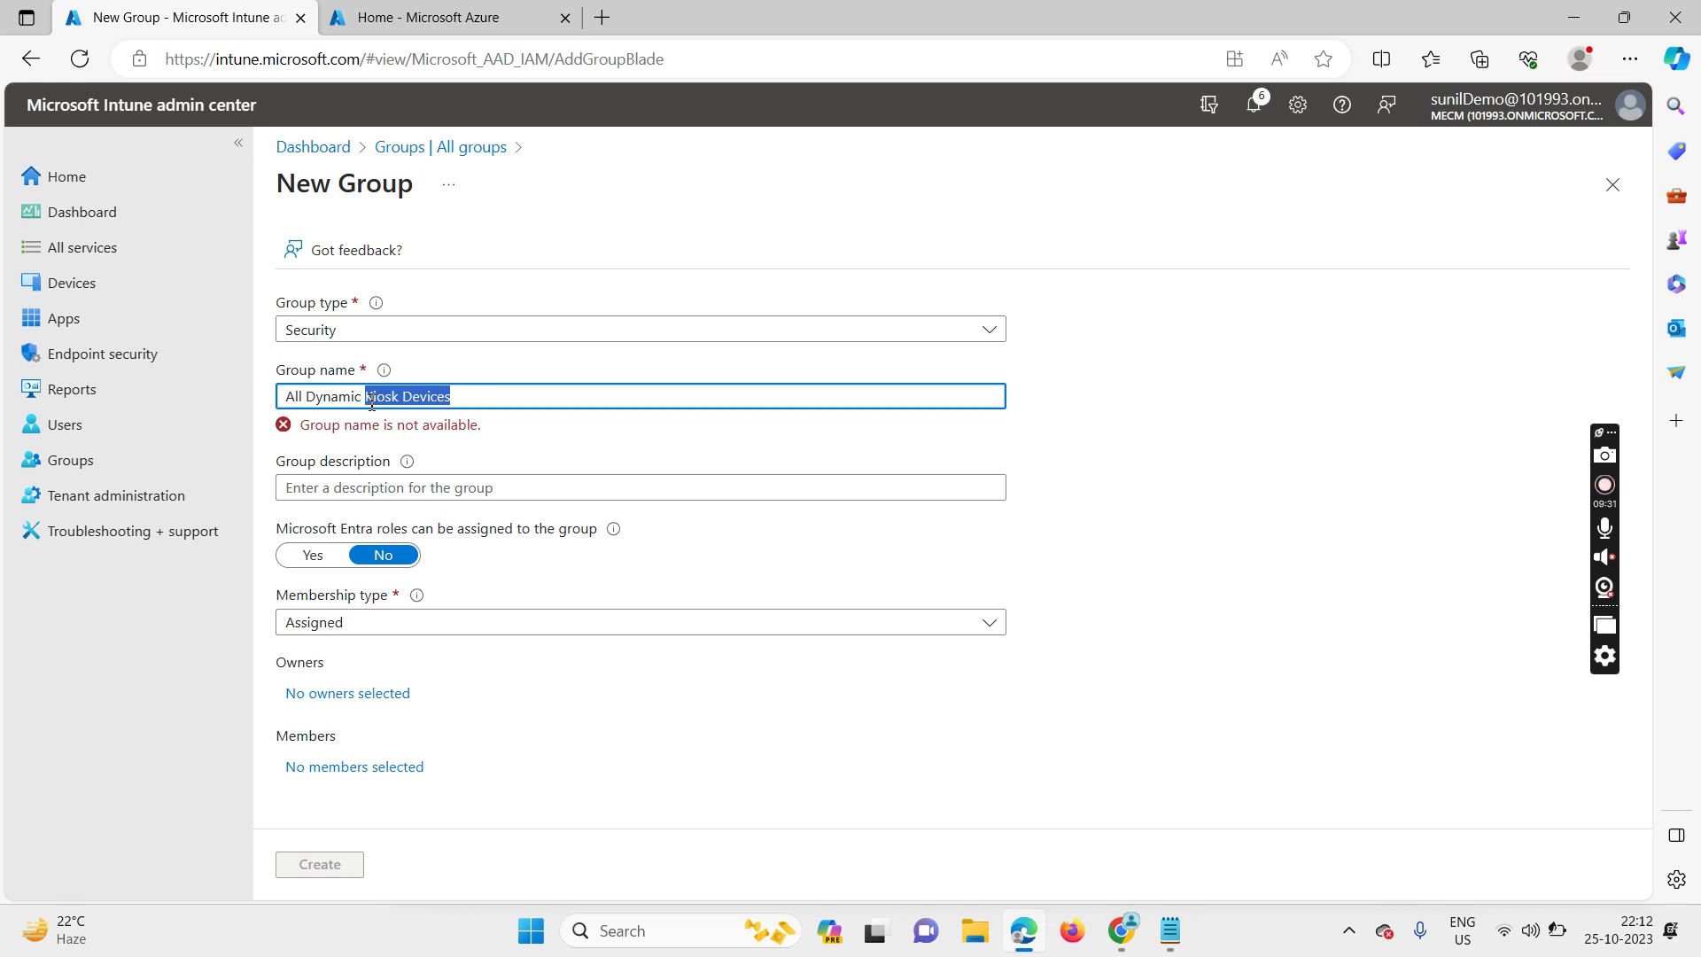
type("bring-your-own-device (BYOD)")
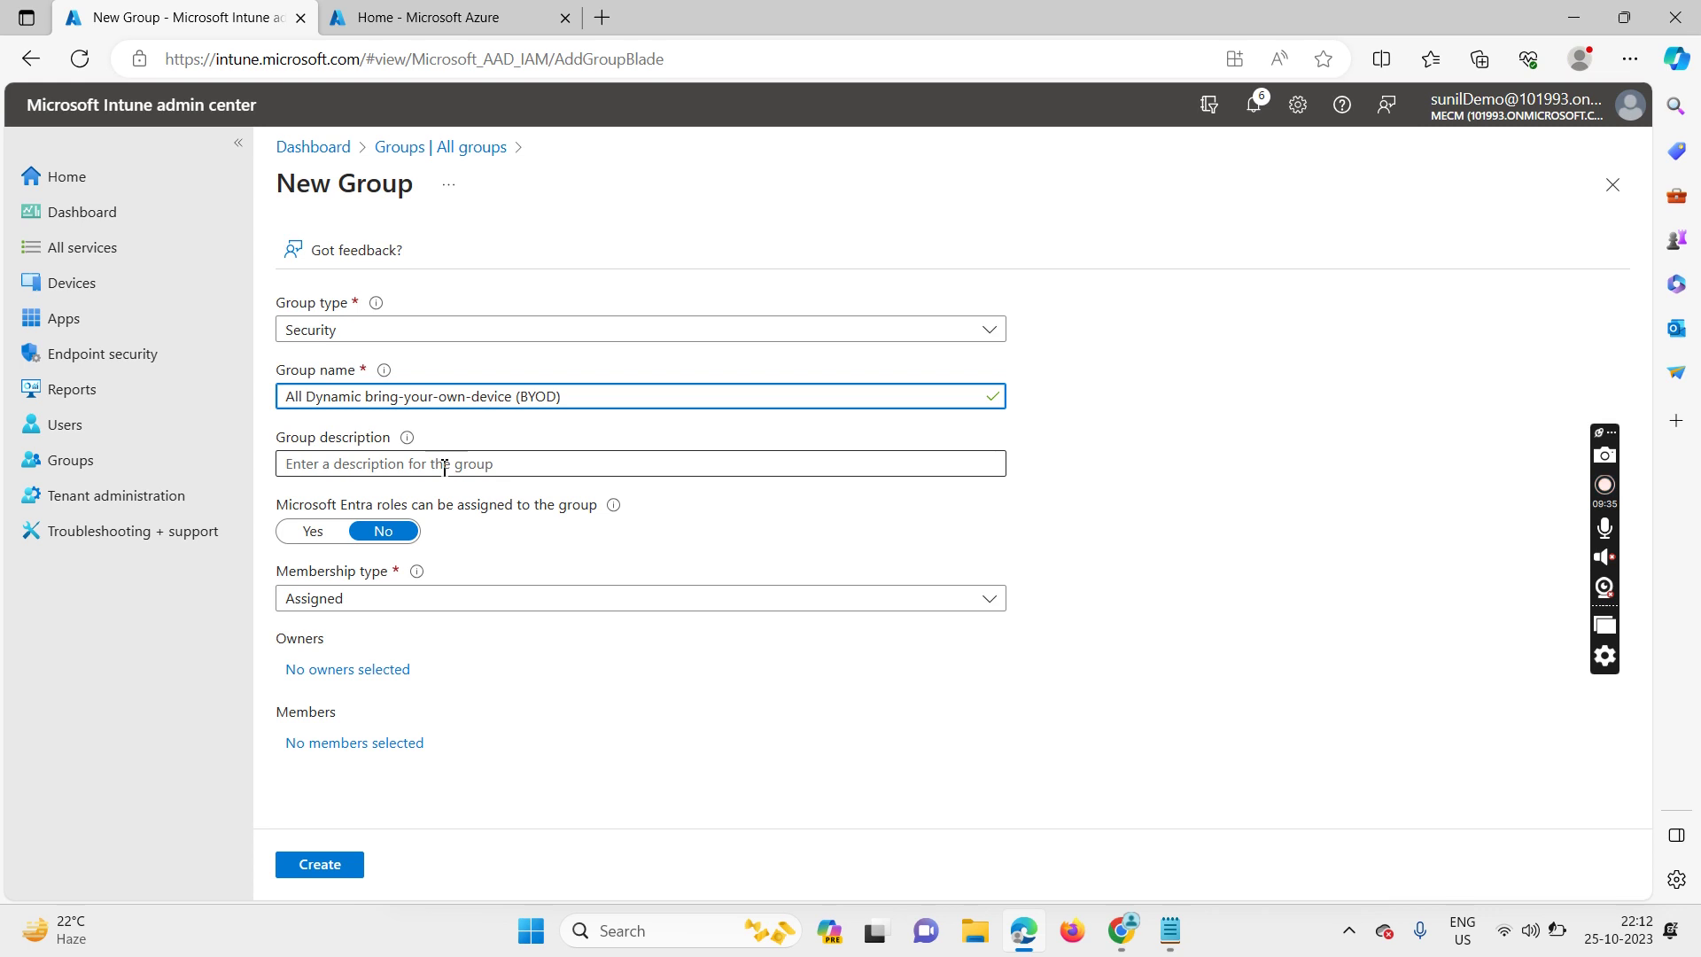
left_click(426, 468)
- Set the BYOD group's membership type to Dynamic Device and start adding a dynamic query
left_click(369, 598)
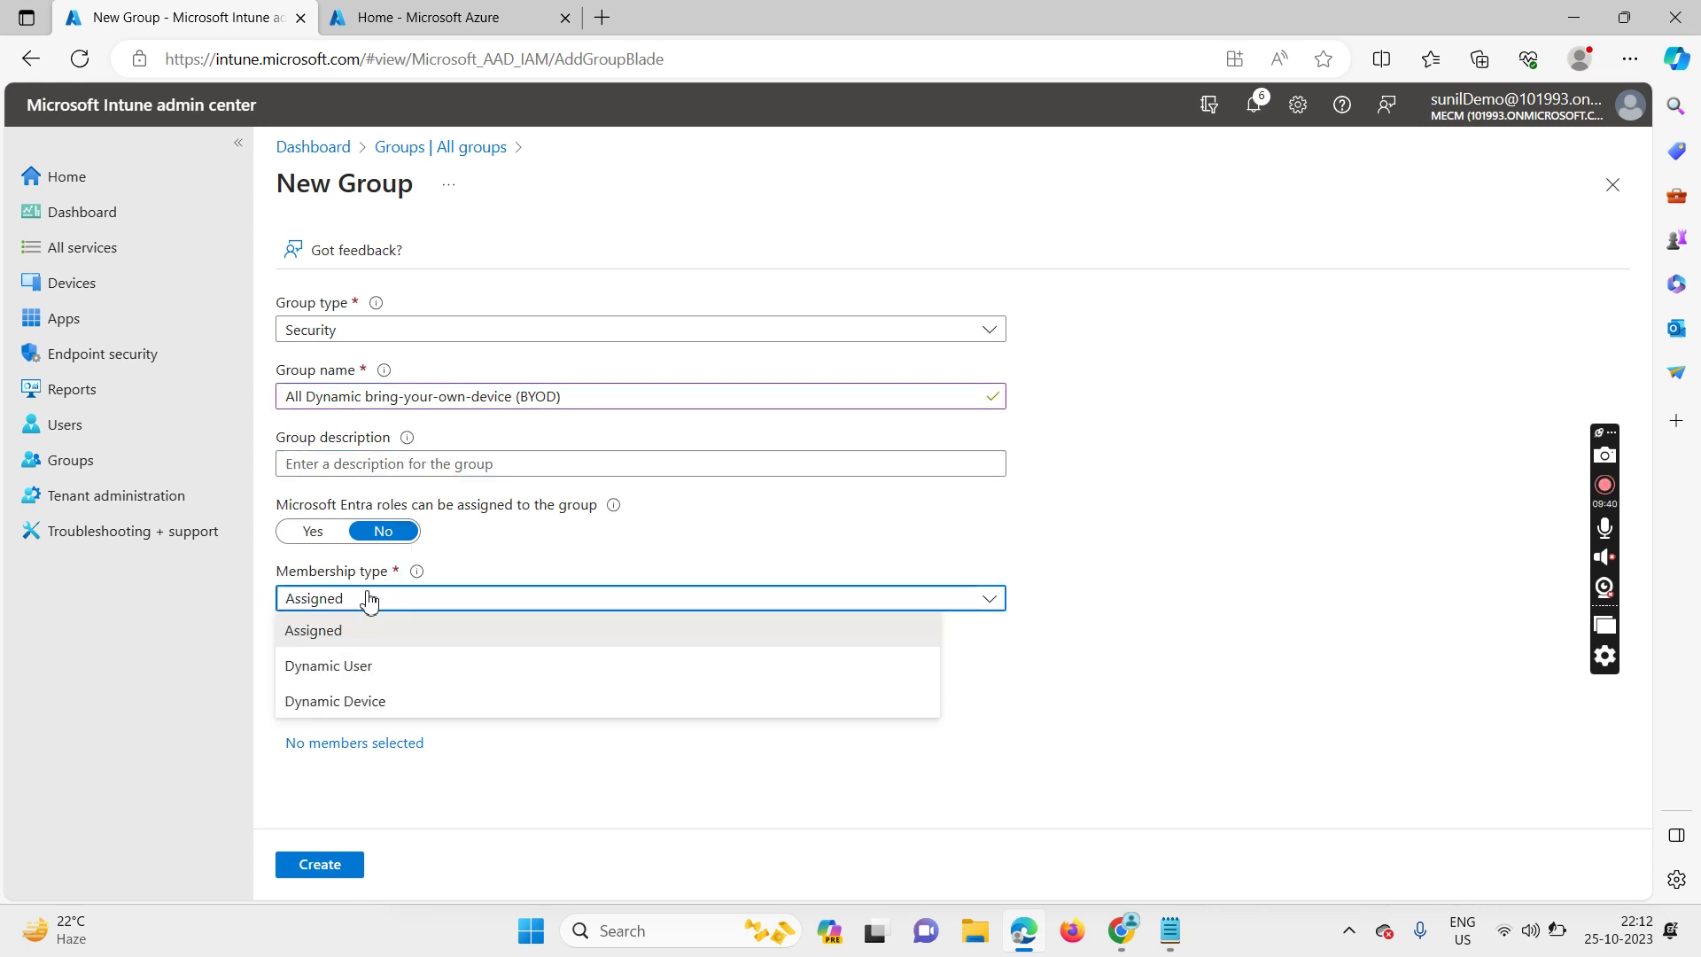
left_click(373, 704)
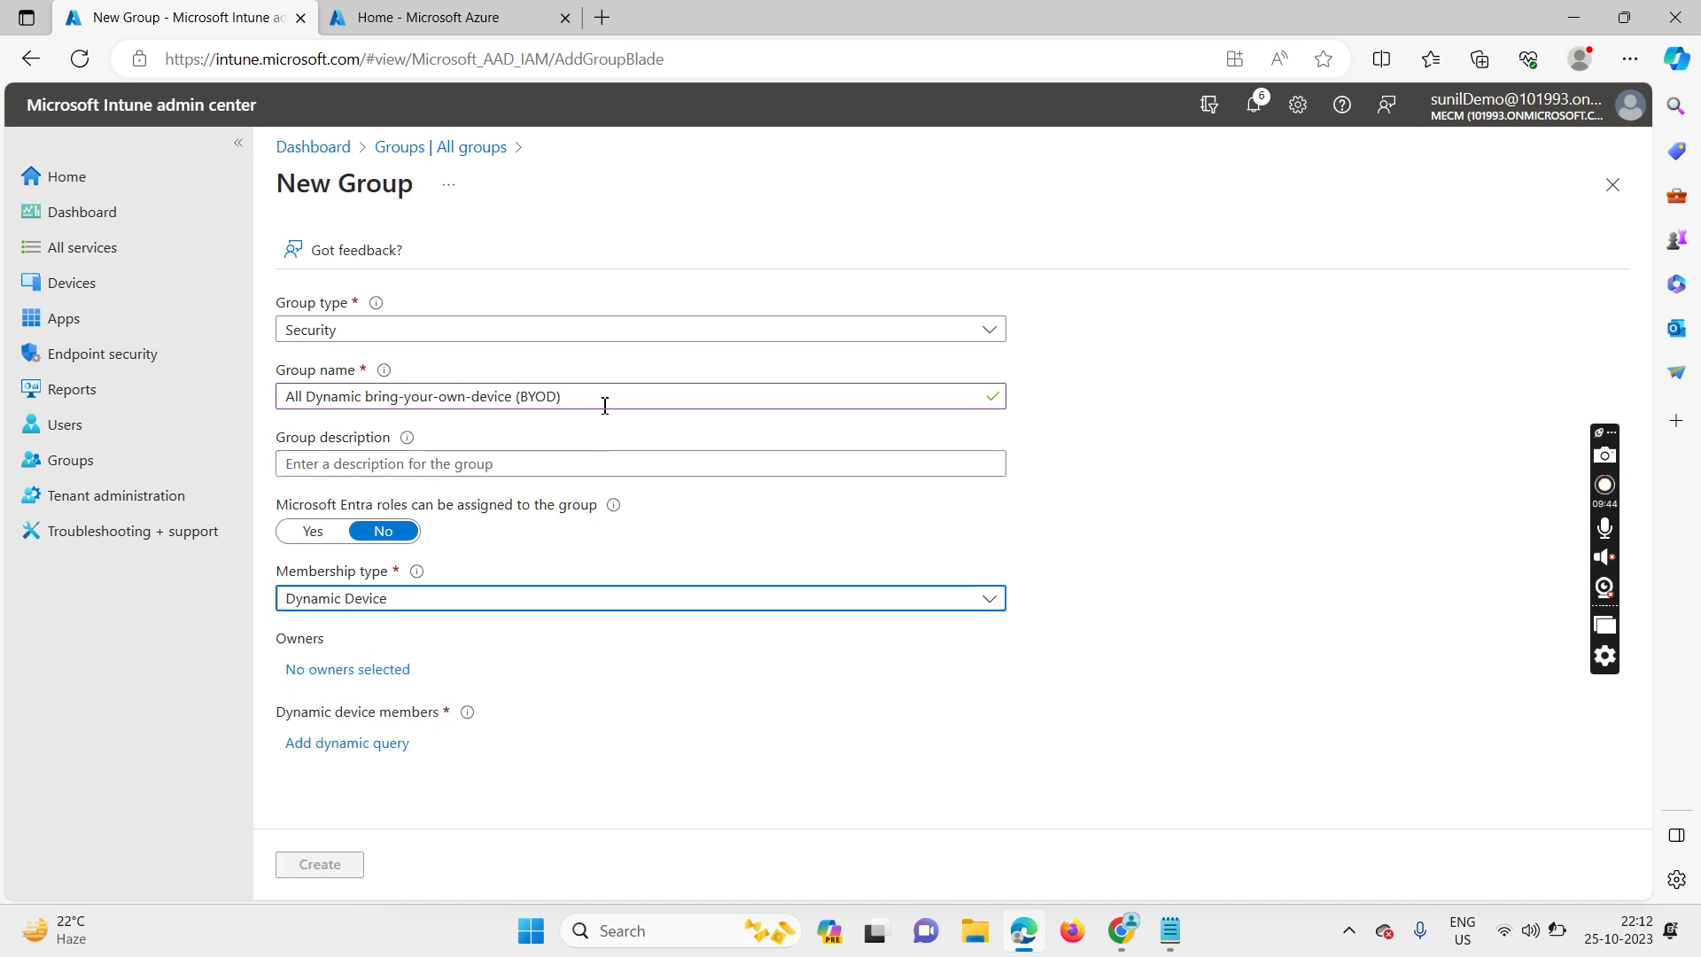
left_click(356, 742)
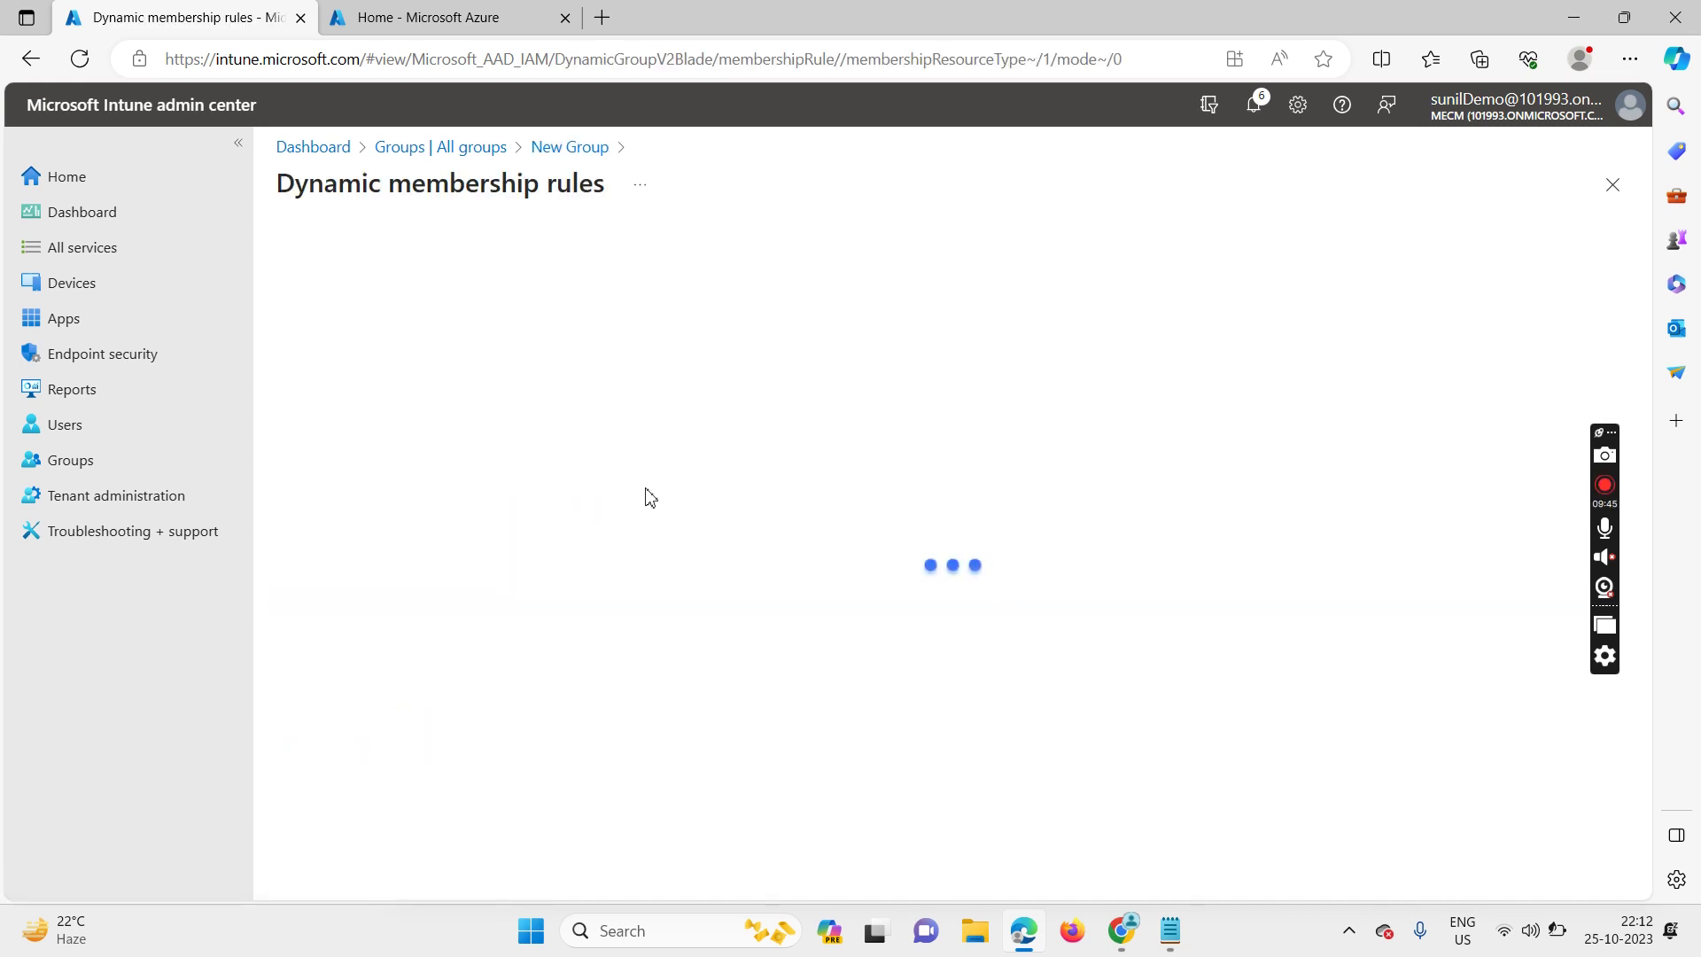
- Set the BYOD group's membership rule to property deviceCategory with operator Equals
left_click(588, 439)
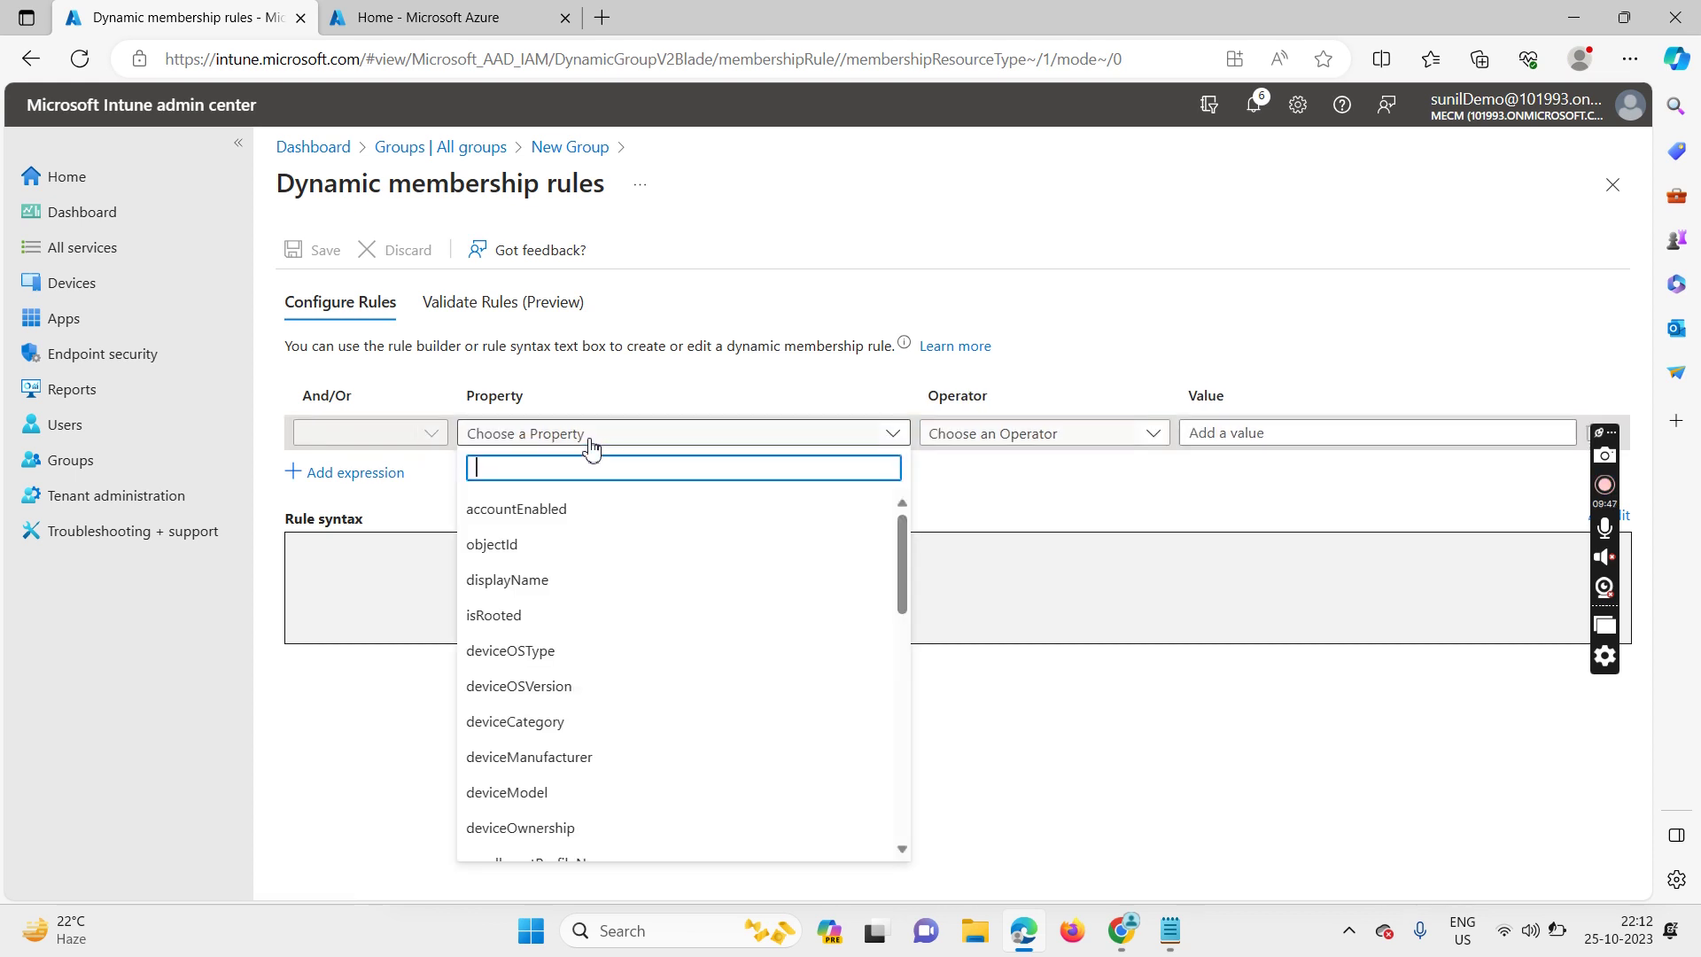
left_click(540, 725)
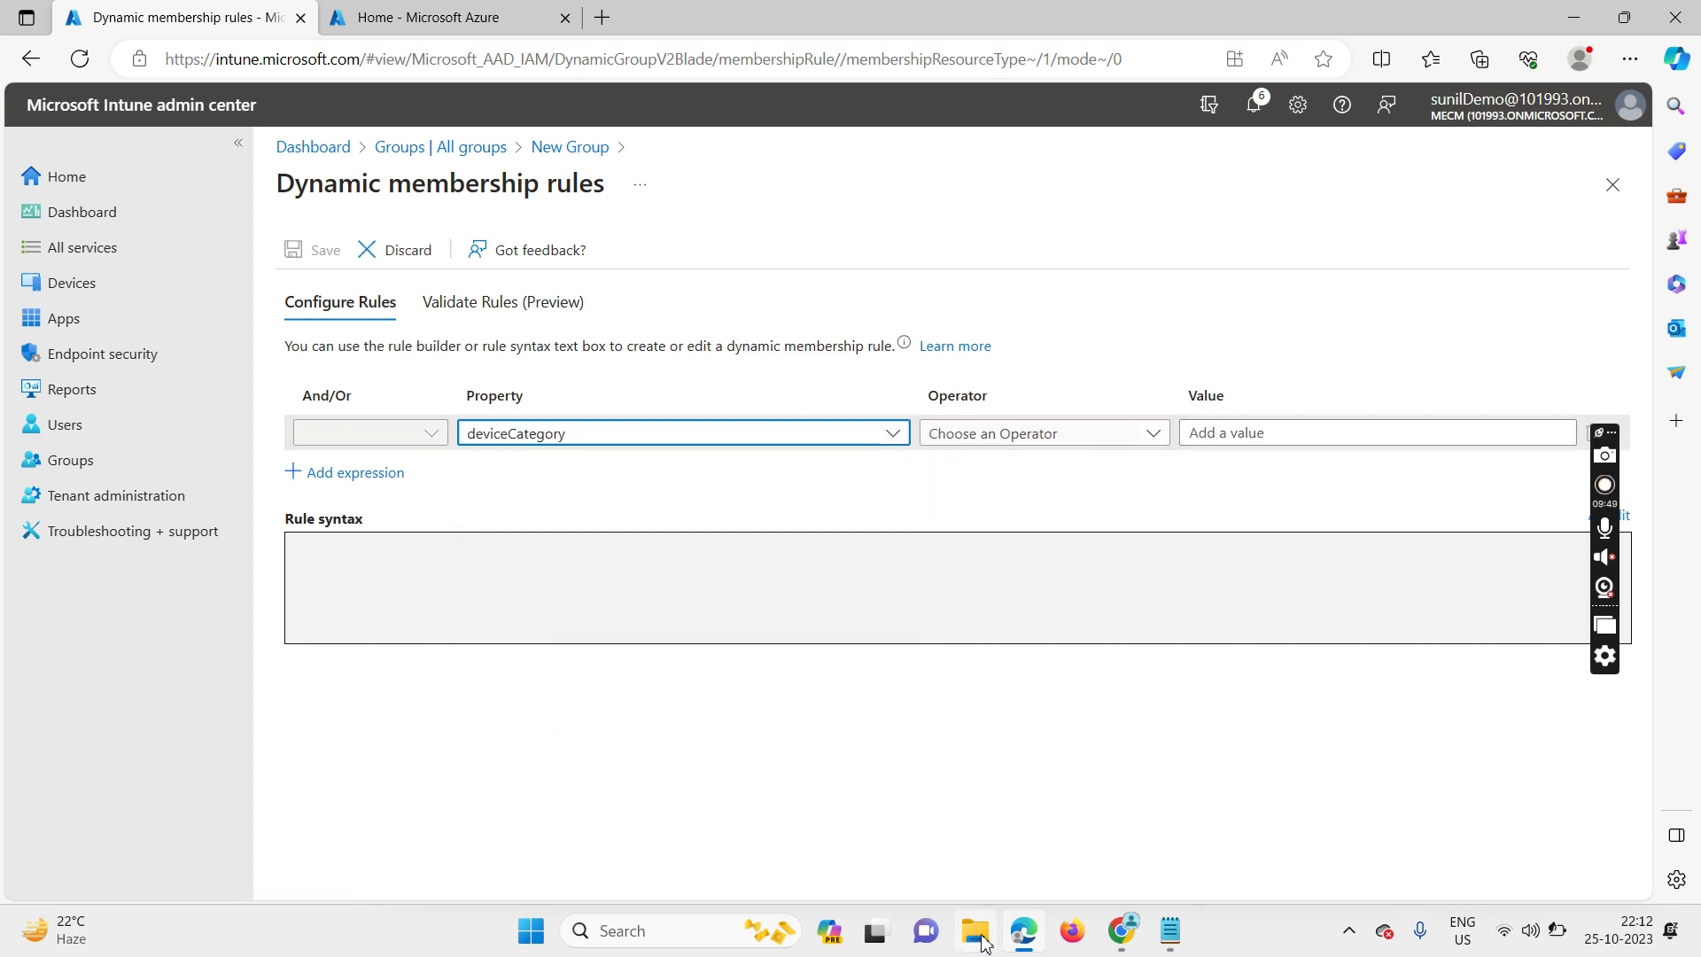
left_click(949, 454)
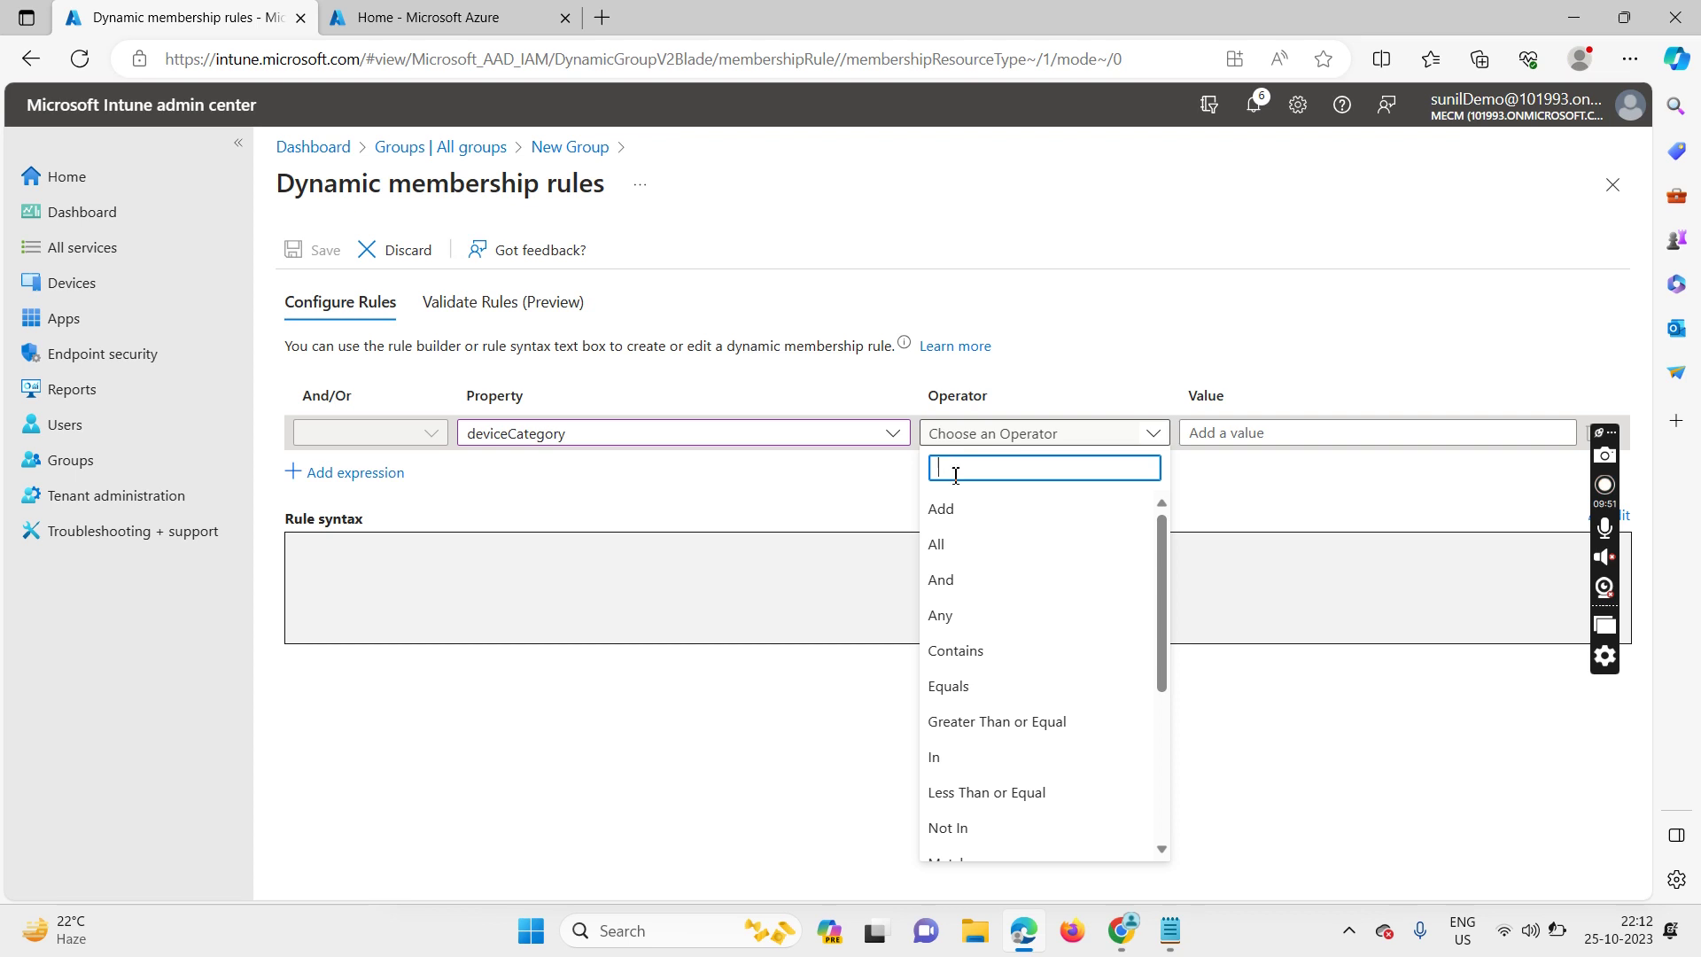
left_click(968, 689)
- Copy "bring-your-own-device (BYOD)" from the Notepad list and set it as the membership rule's value
left_click(1169, 930)
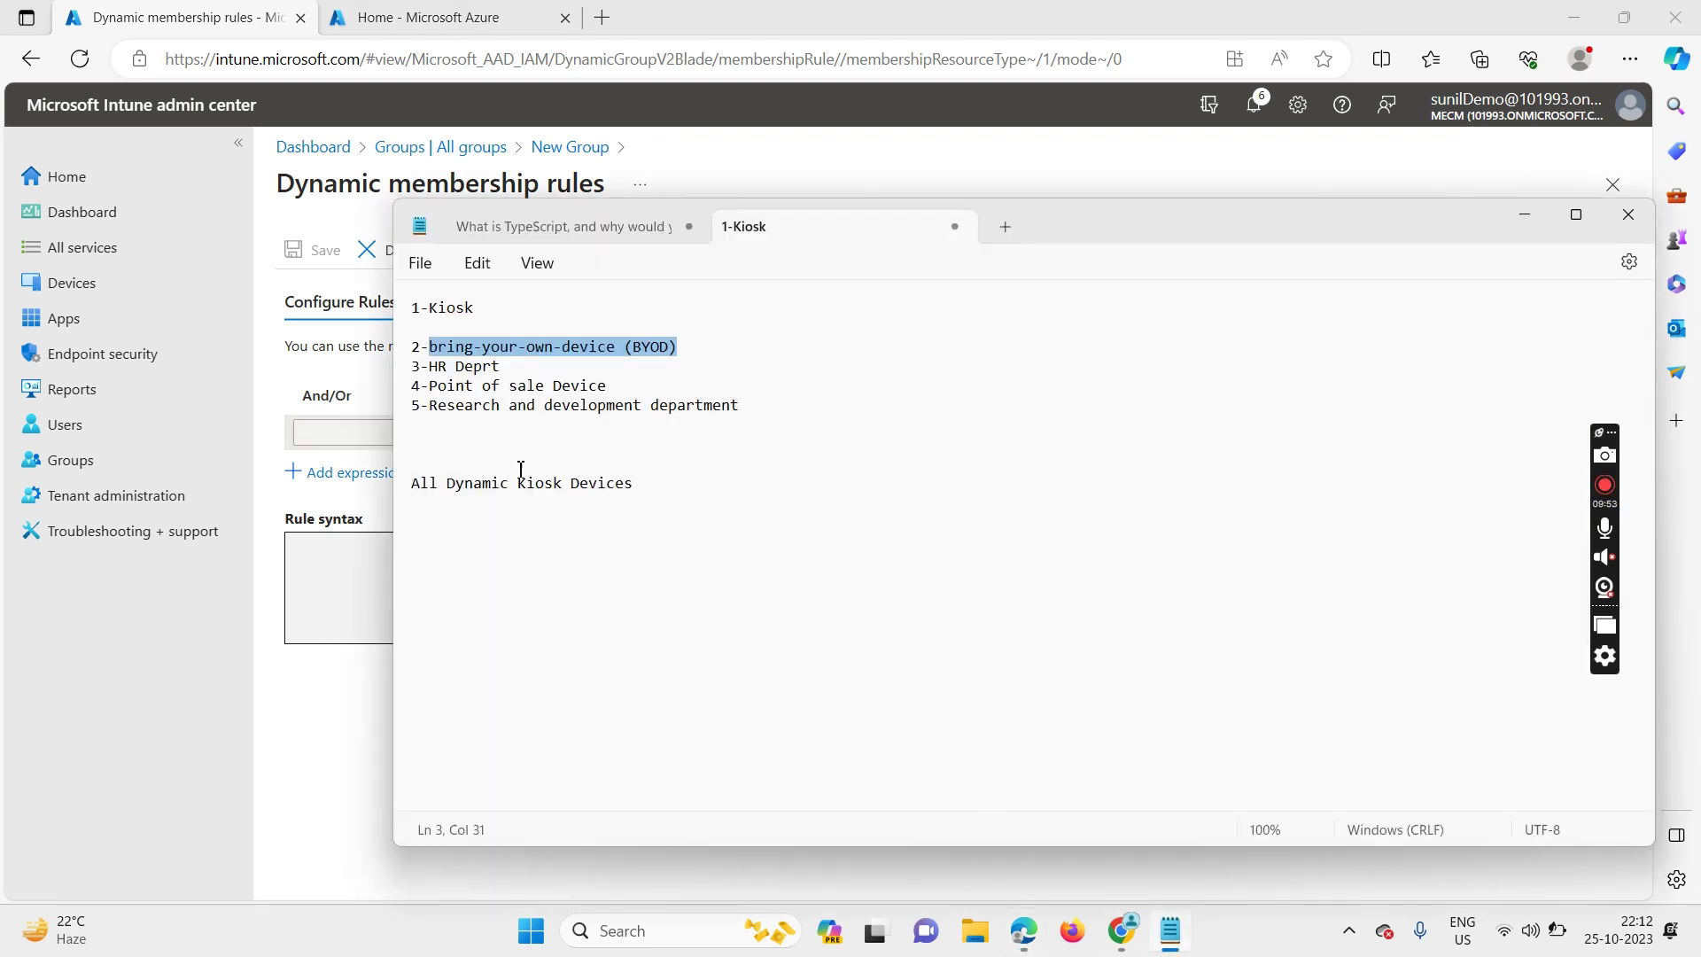
double_click(642, 348)
left_click(700, 352)
left_click_drag(687, 346, 452, 345)
left_click(293, 383)
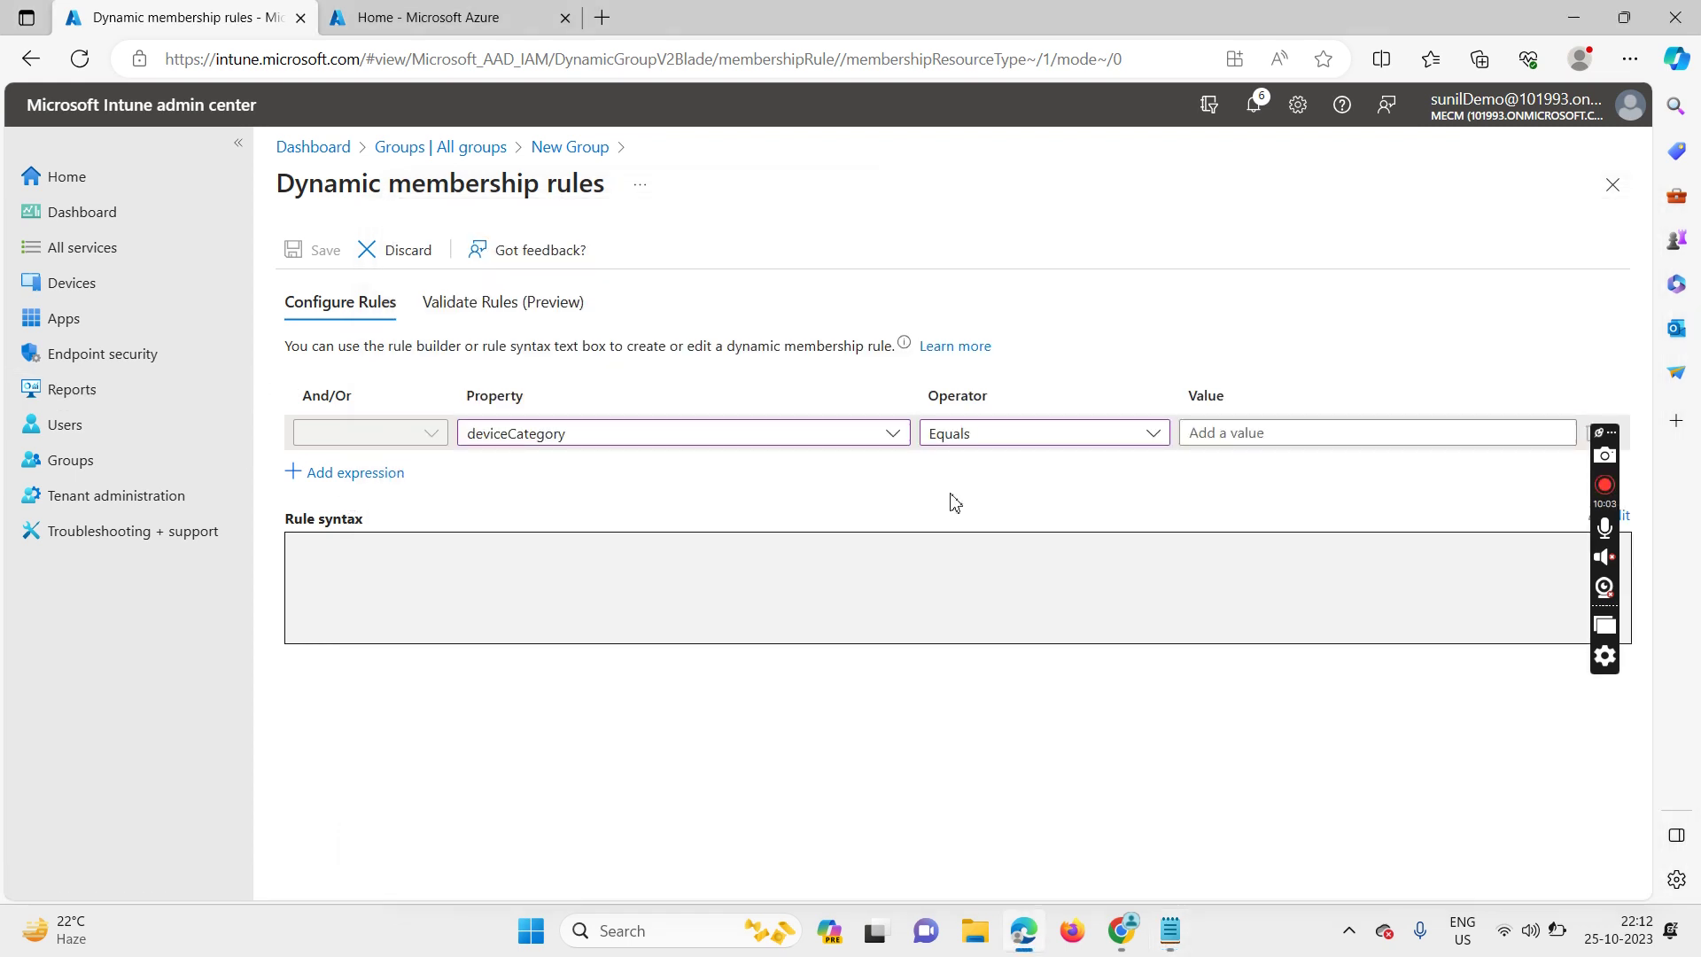
left_click(1199, 434)
type("bring-your-own-device (BYOD)")
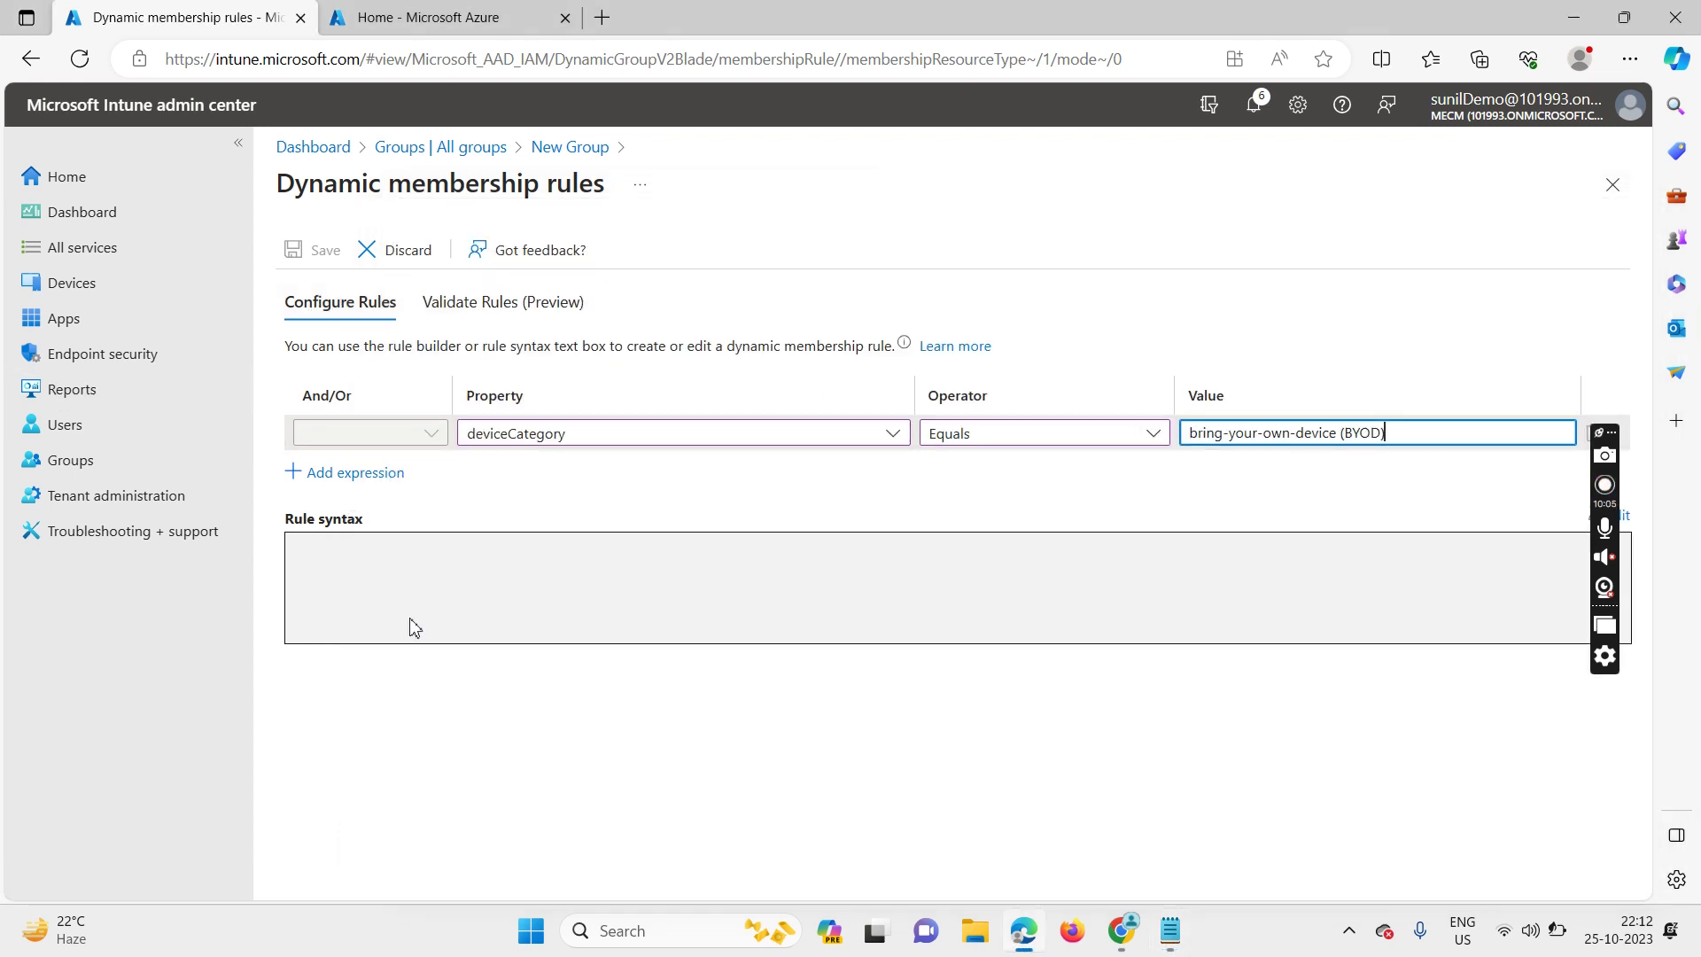
left_click(372, 600)
- Save the rule, create the All Dynamic bring-your-own-device (BYOD) group and refresh the group list
left_click(320, 253)
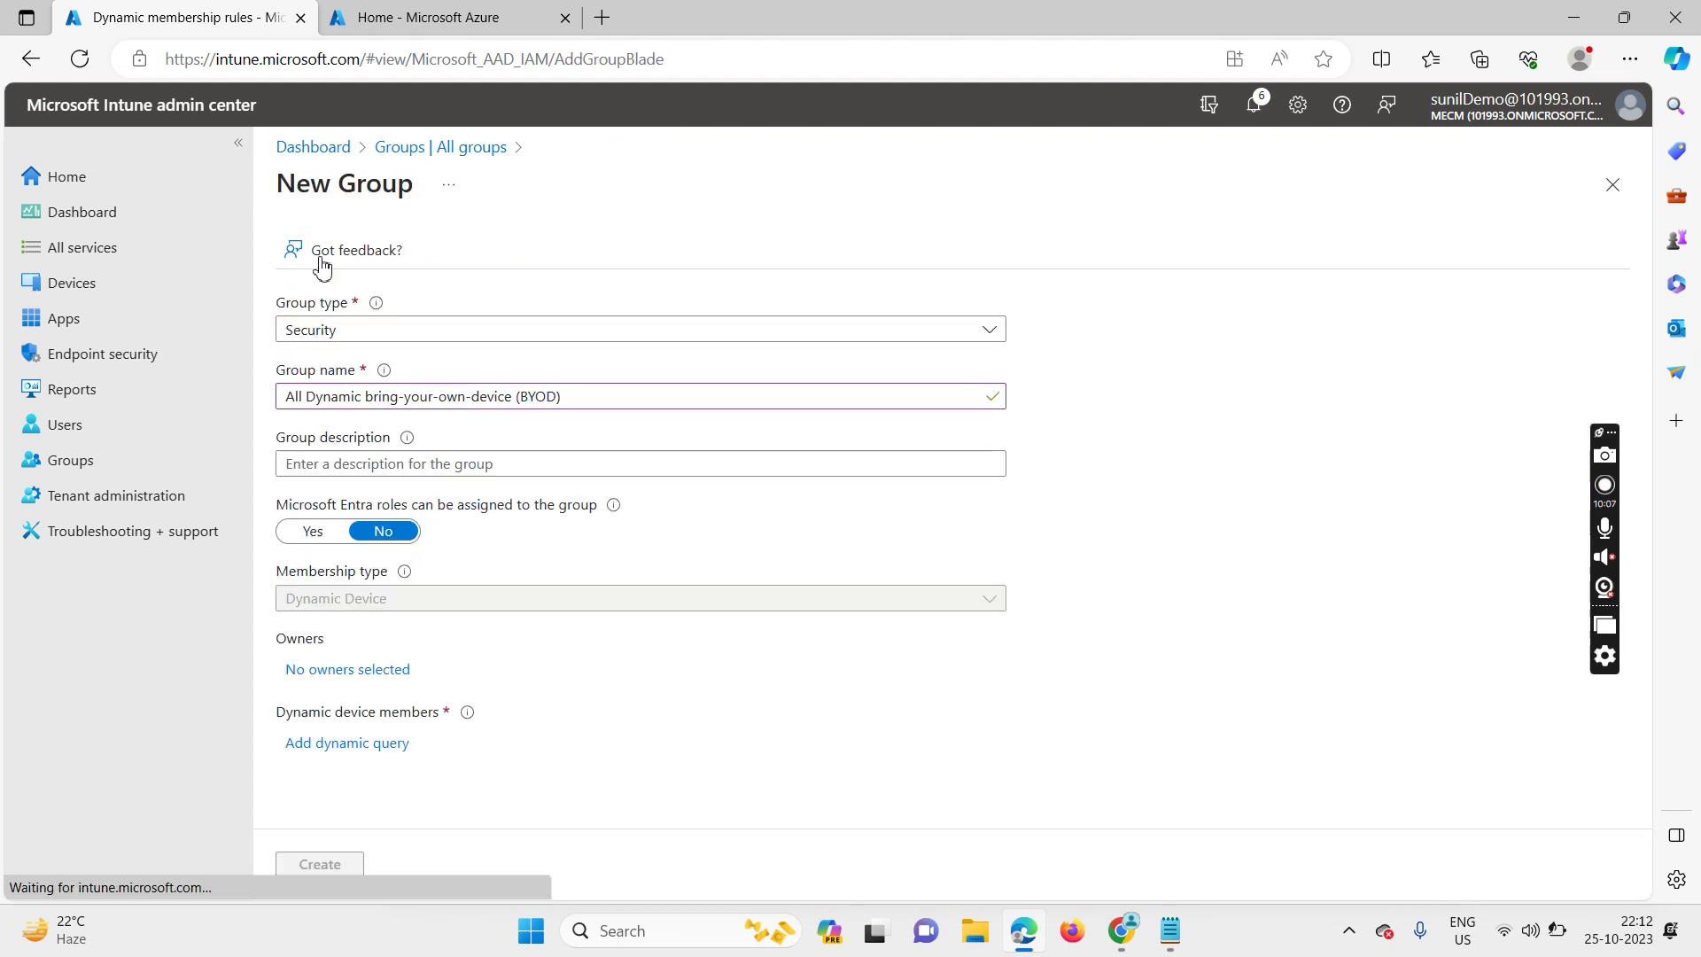
left_click(324, 864)
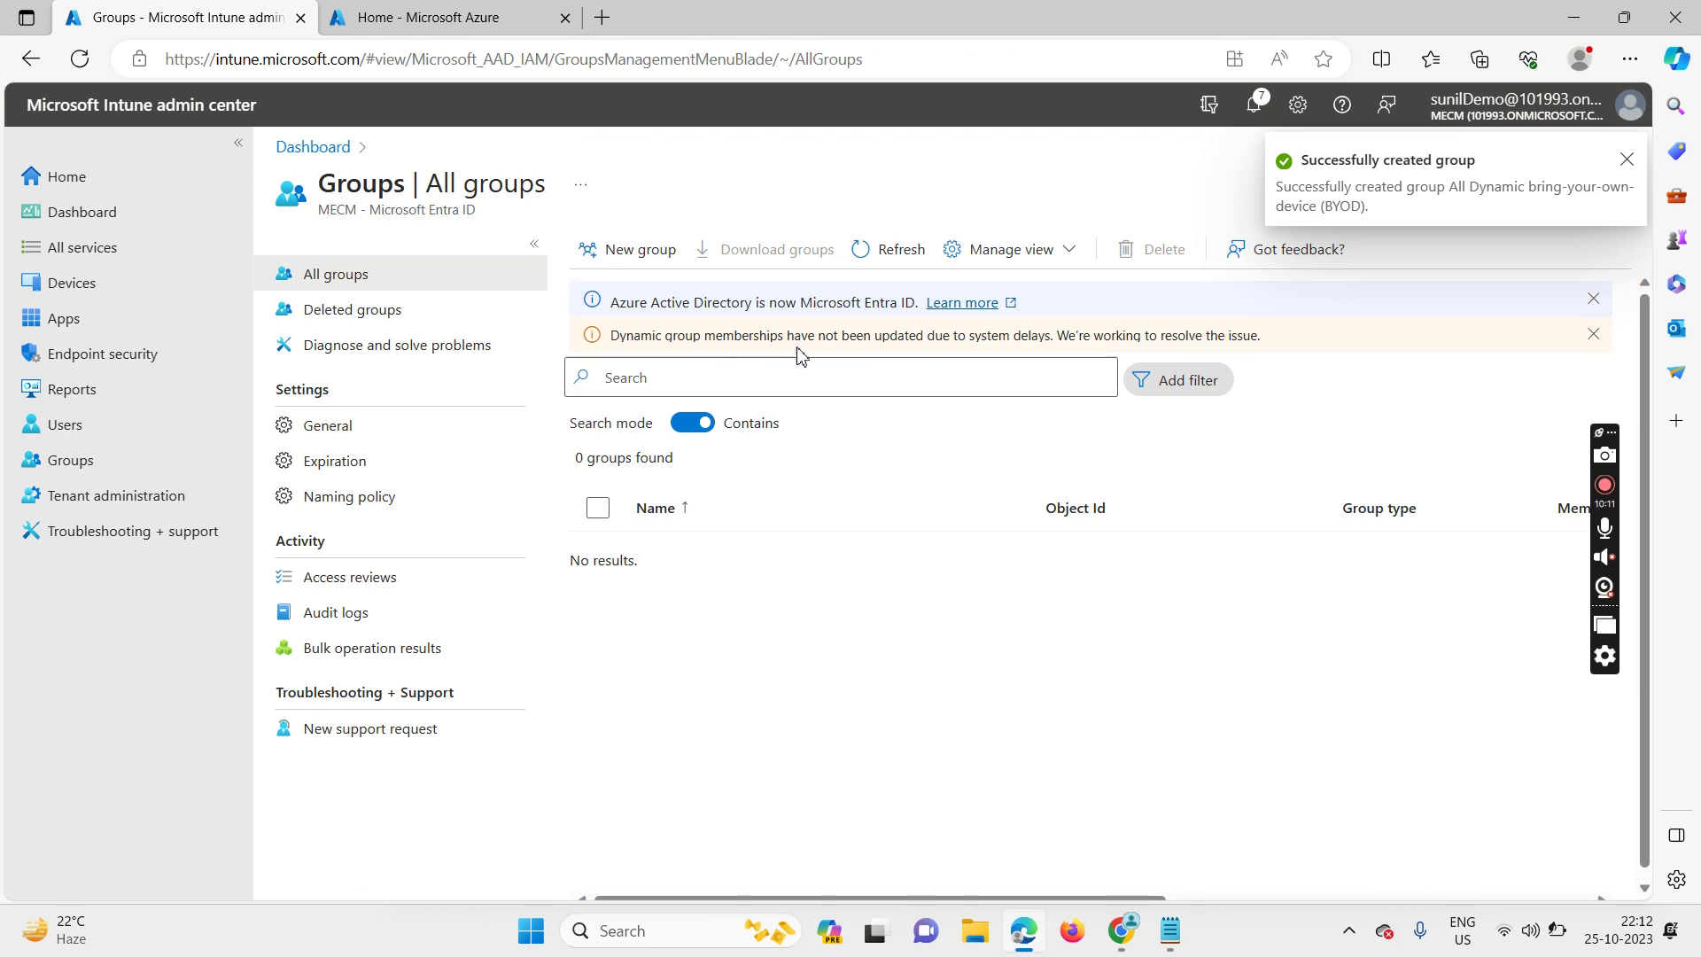
left_click(892, 259)
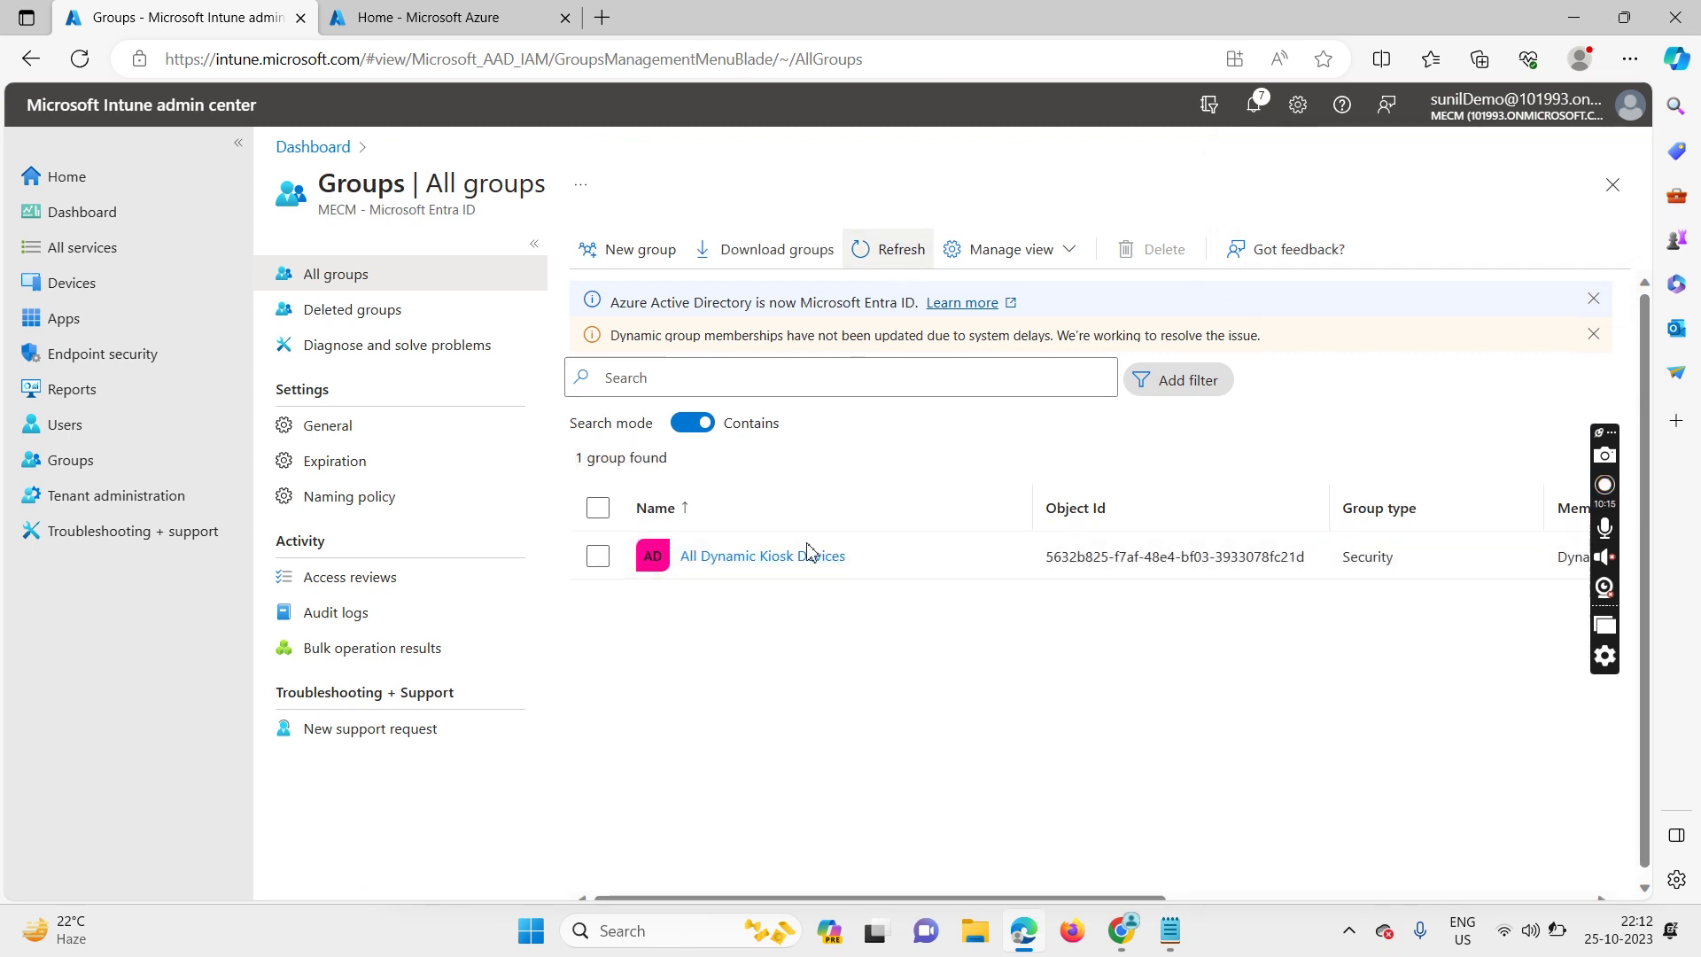
left_click(890, 252)
- Switch to the Azure portal and open the Groups list in Microsoft Entra ID
left_click(411, 22)
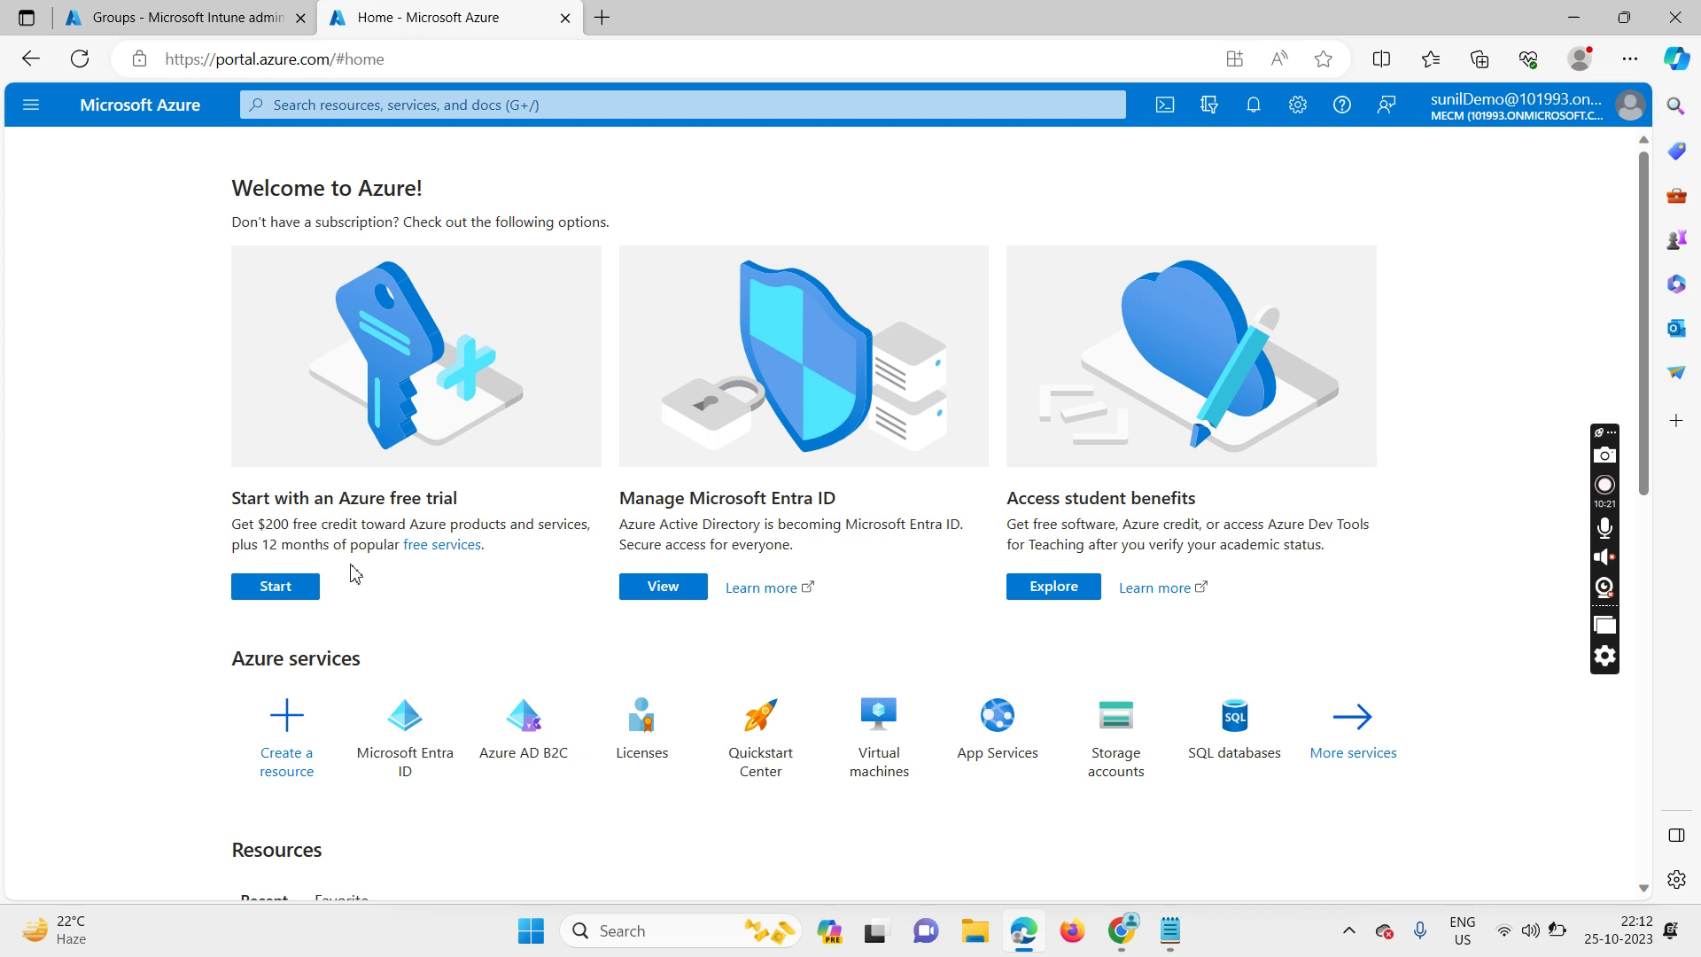
left_click(285, 719)
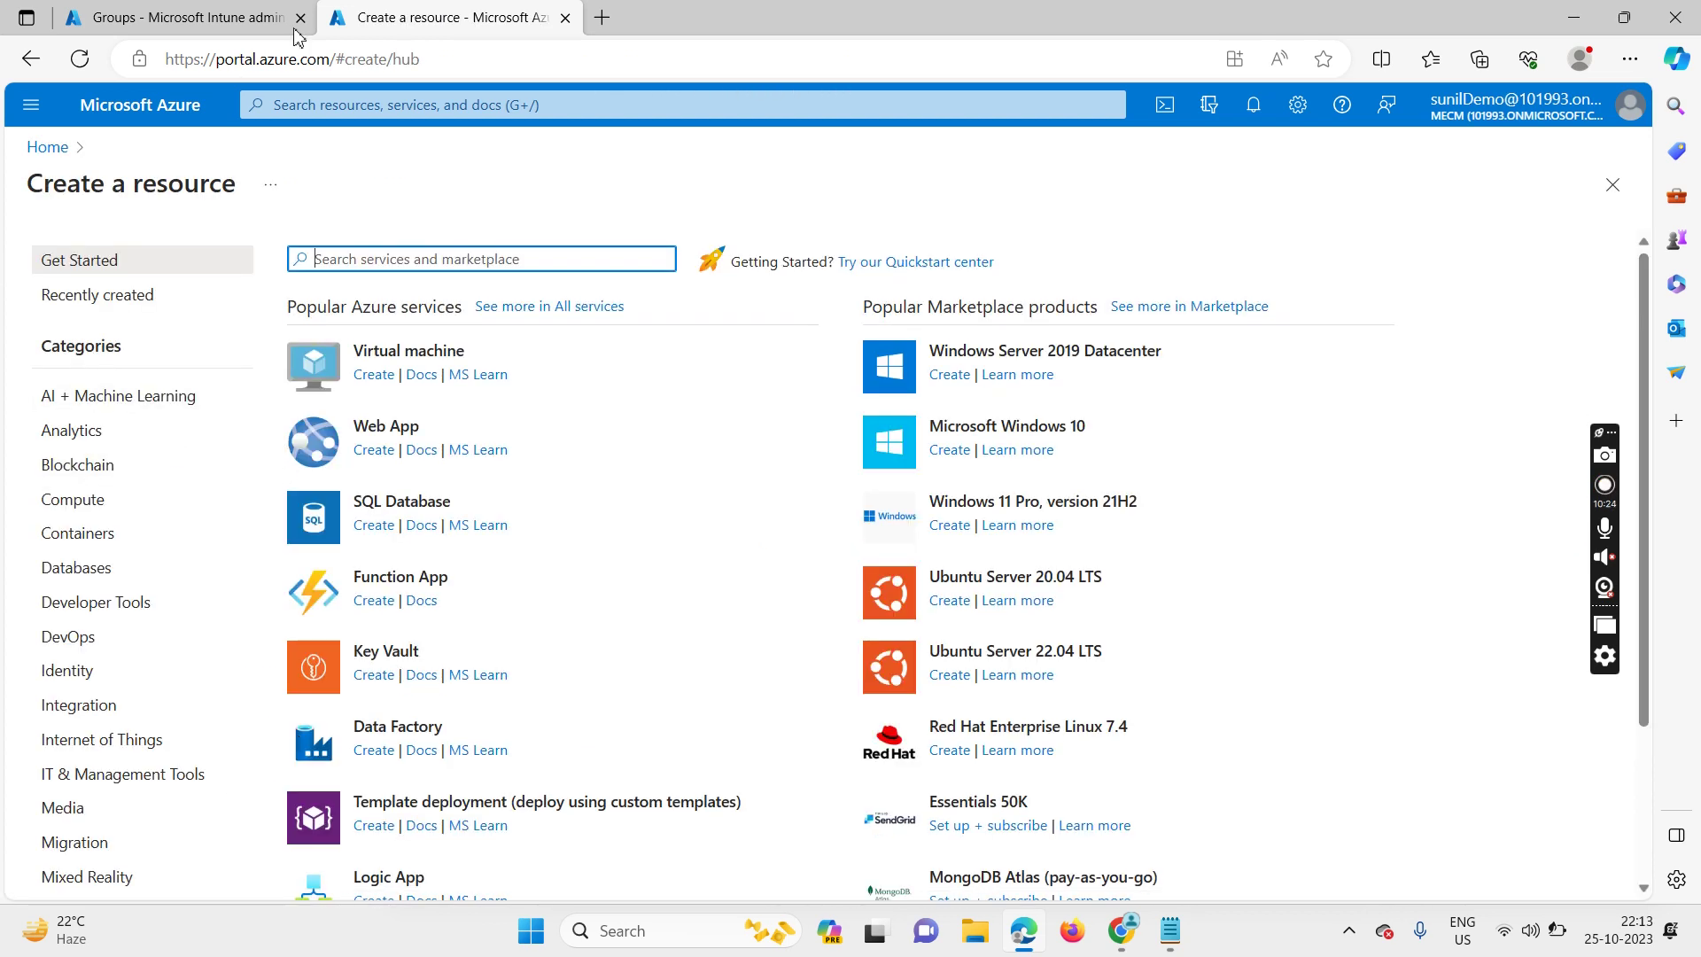
left_click(31, 59)
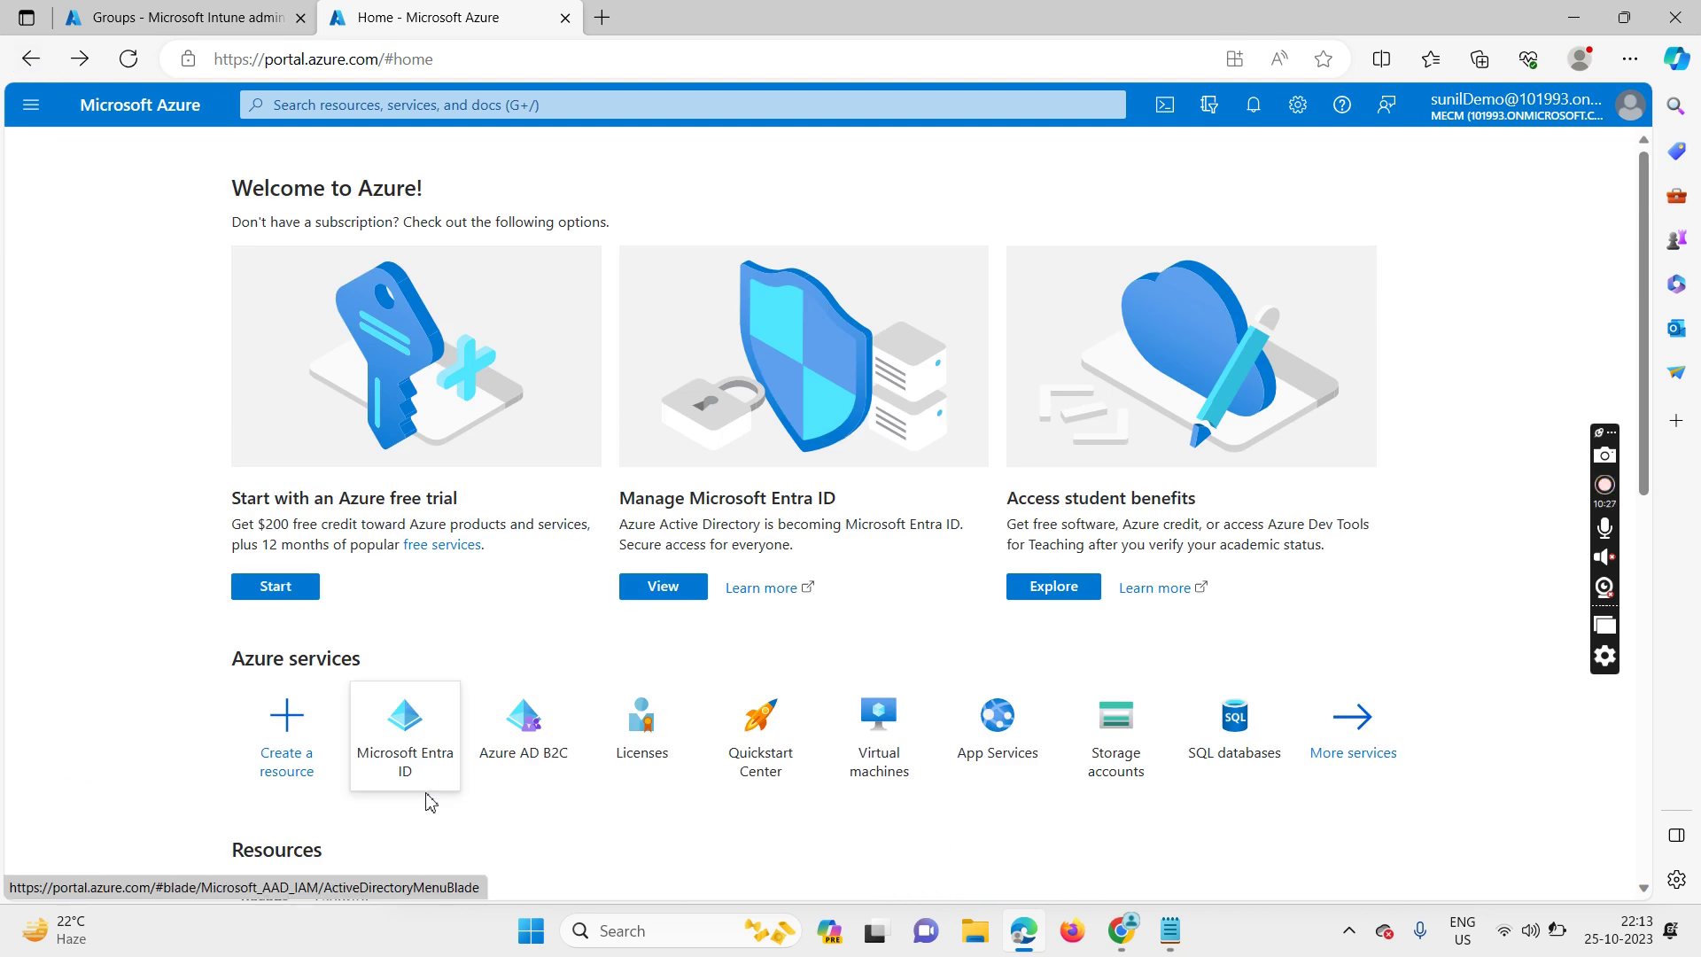
left_click(396, 749)
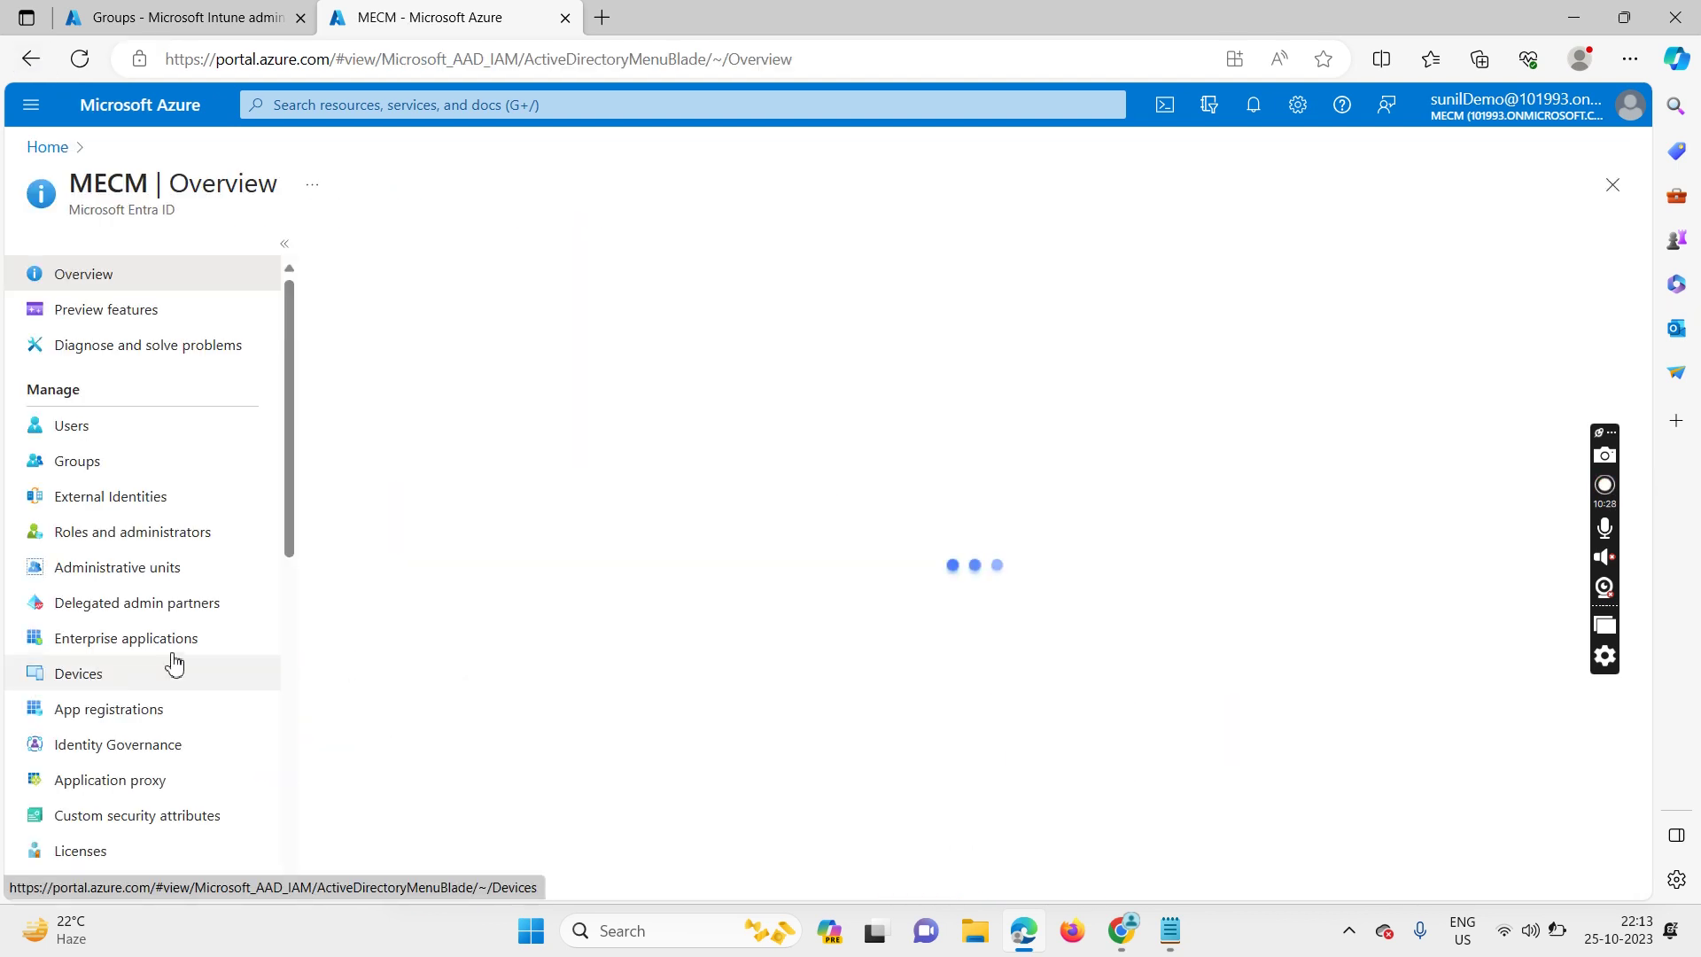
scroll(171, 733, "down", 5)
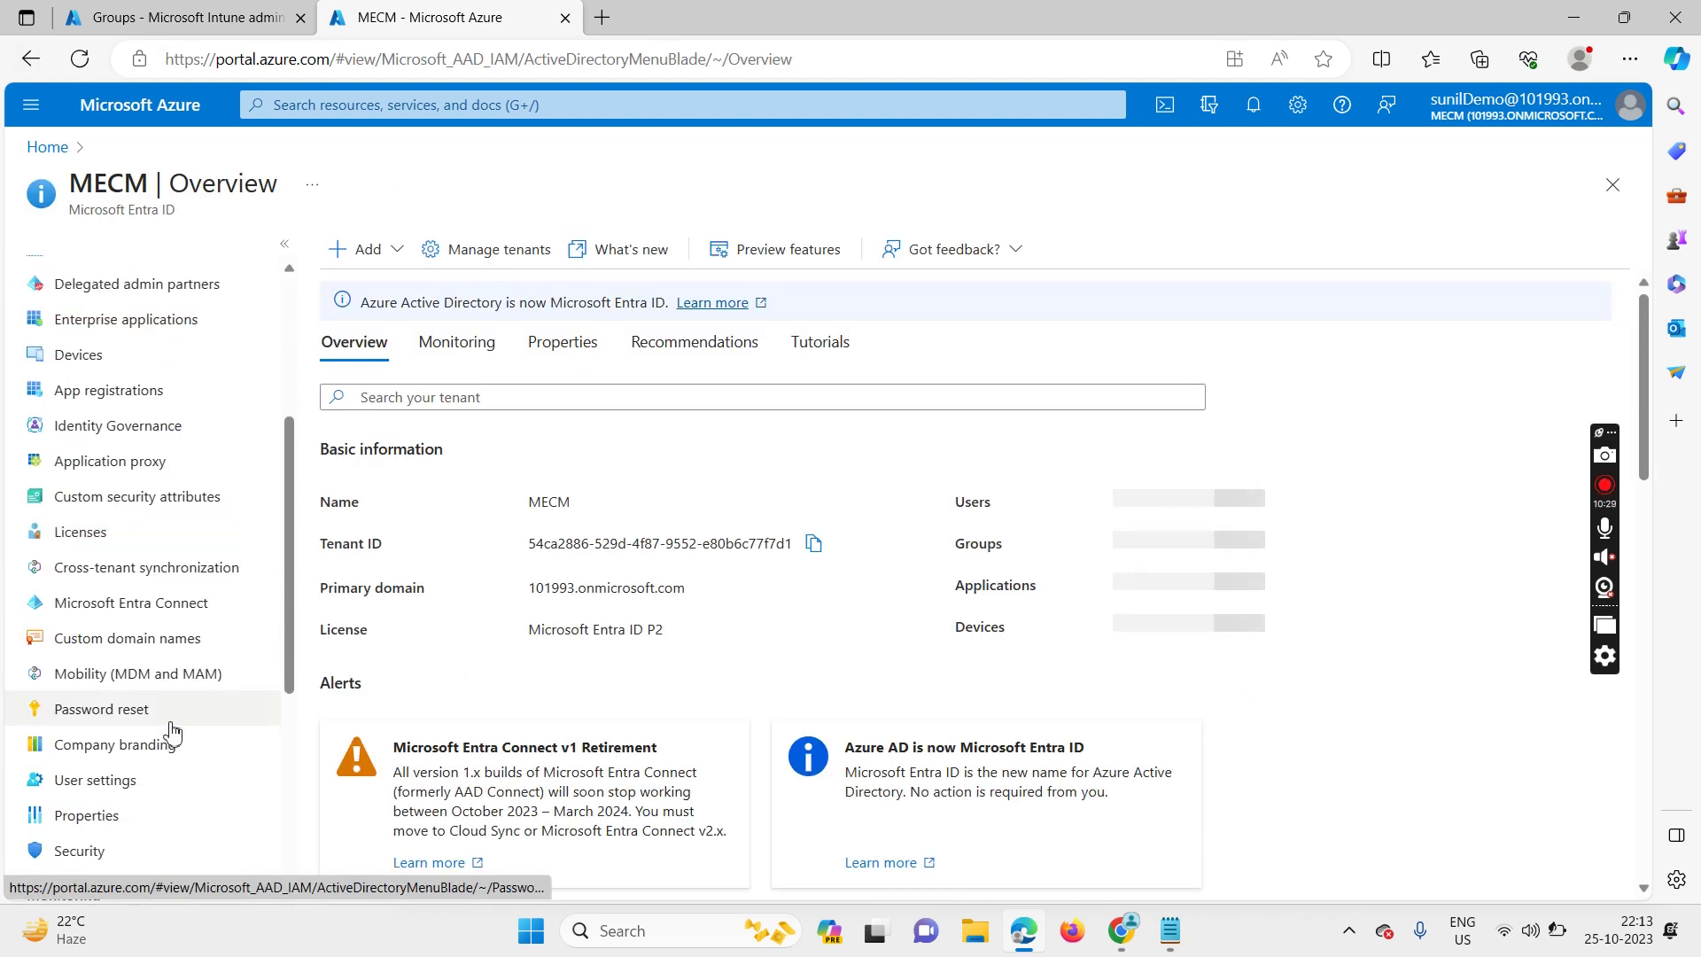
scroll(173, 731, "down", 3)
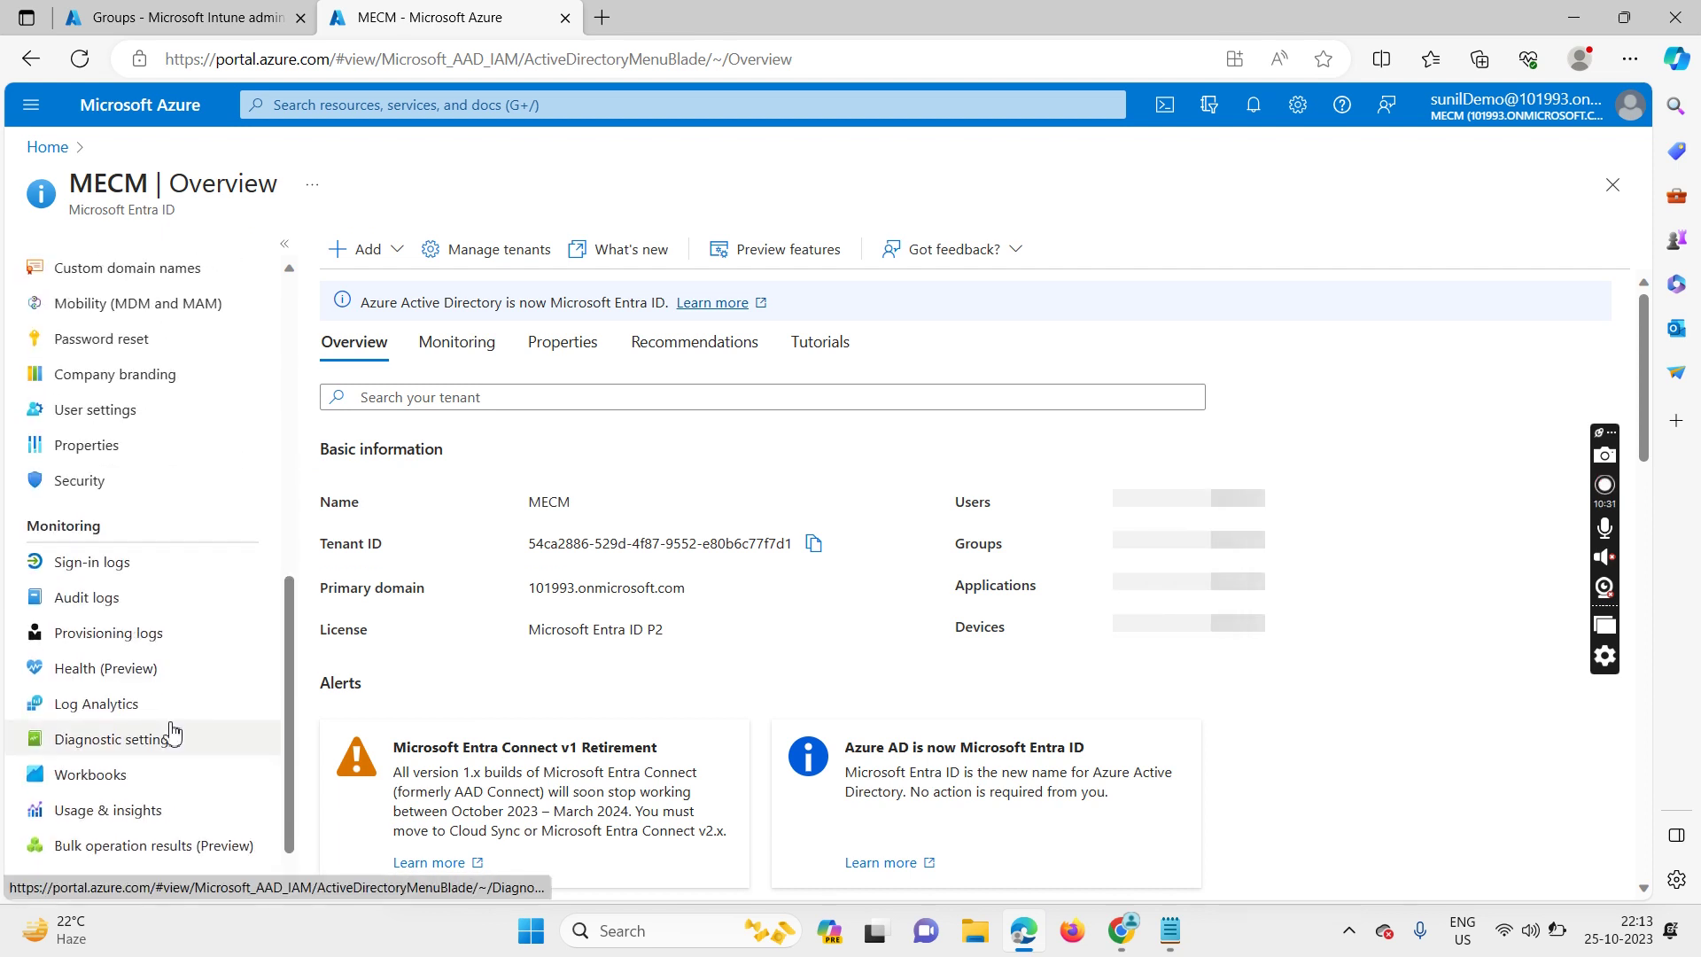
scroll(172, 732, "up", 8)
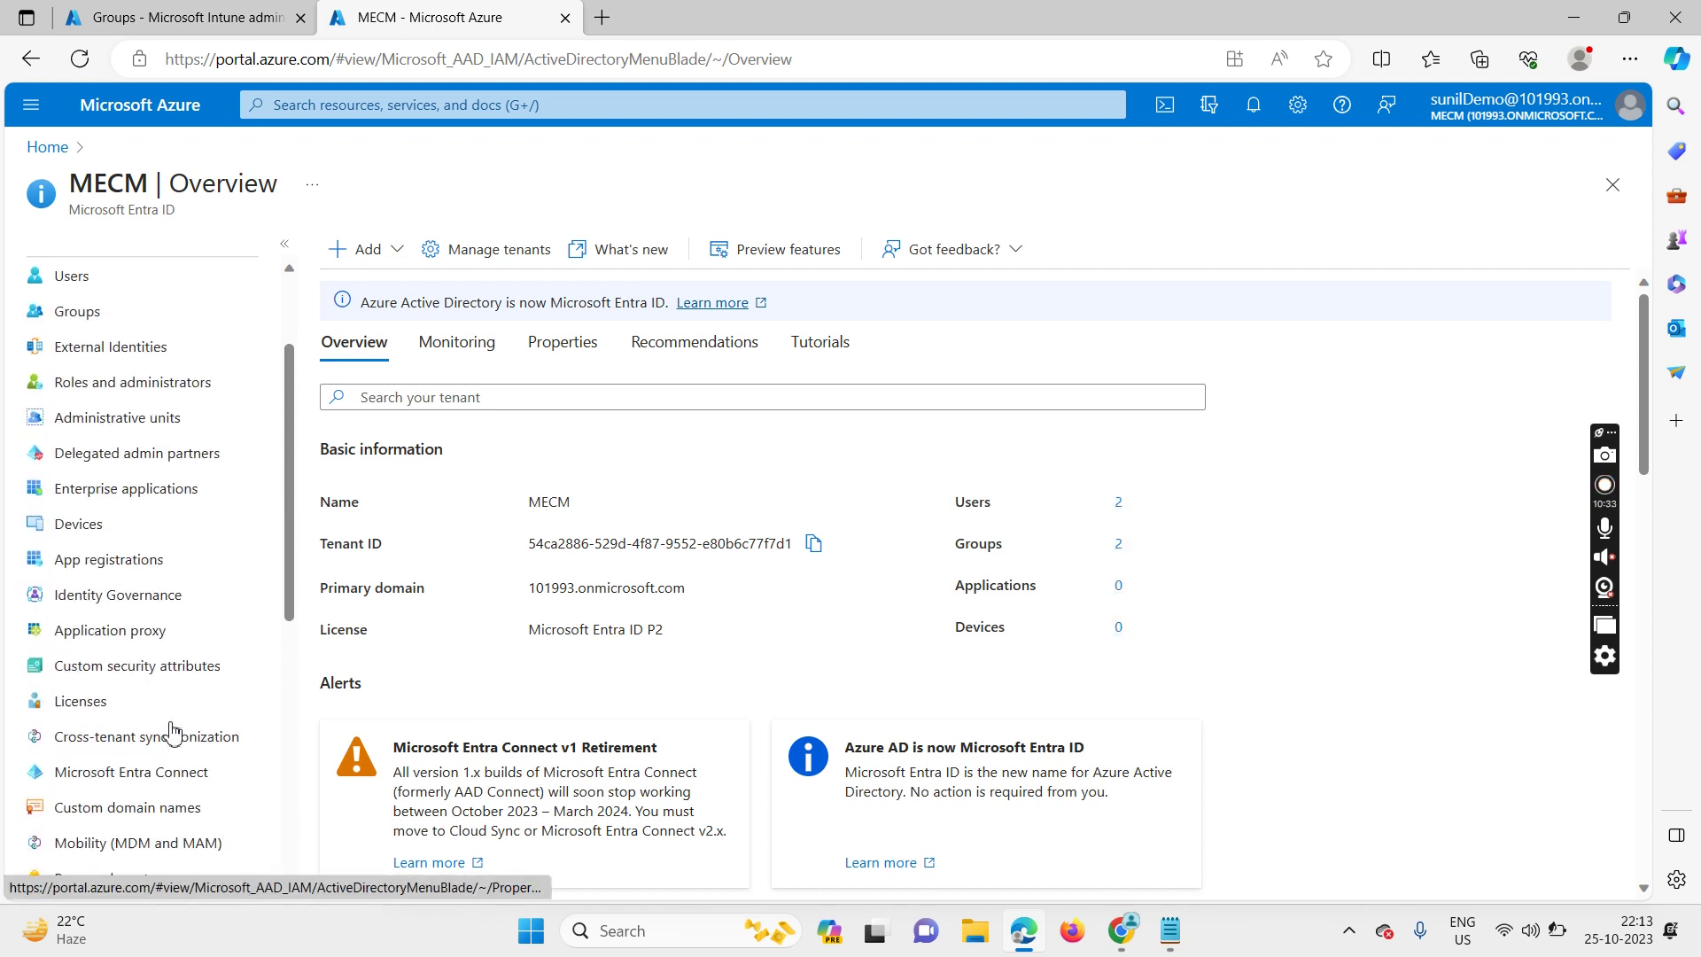
left_click(77, 443)
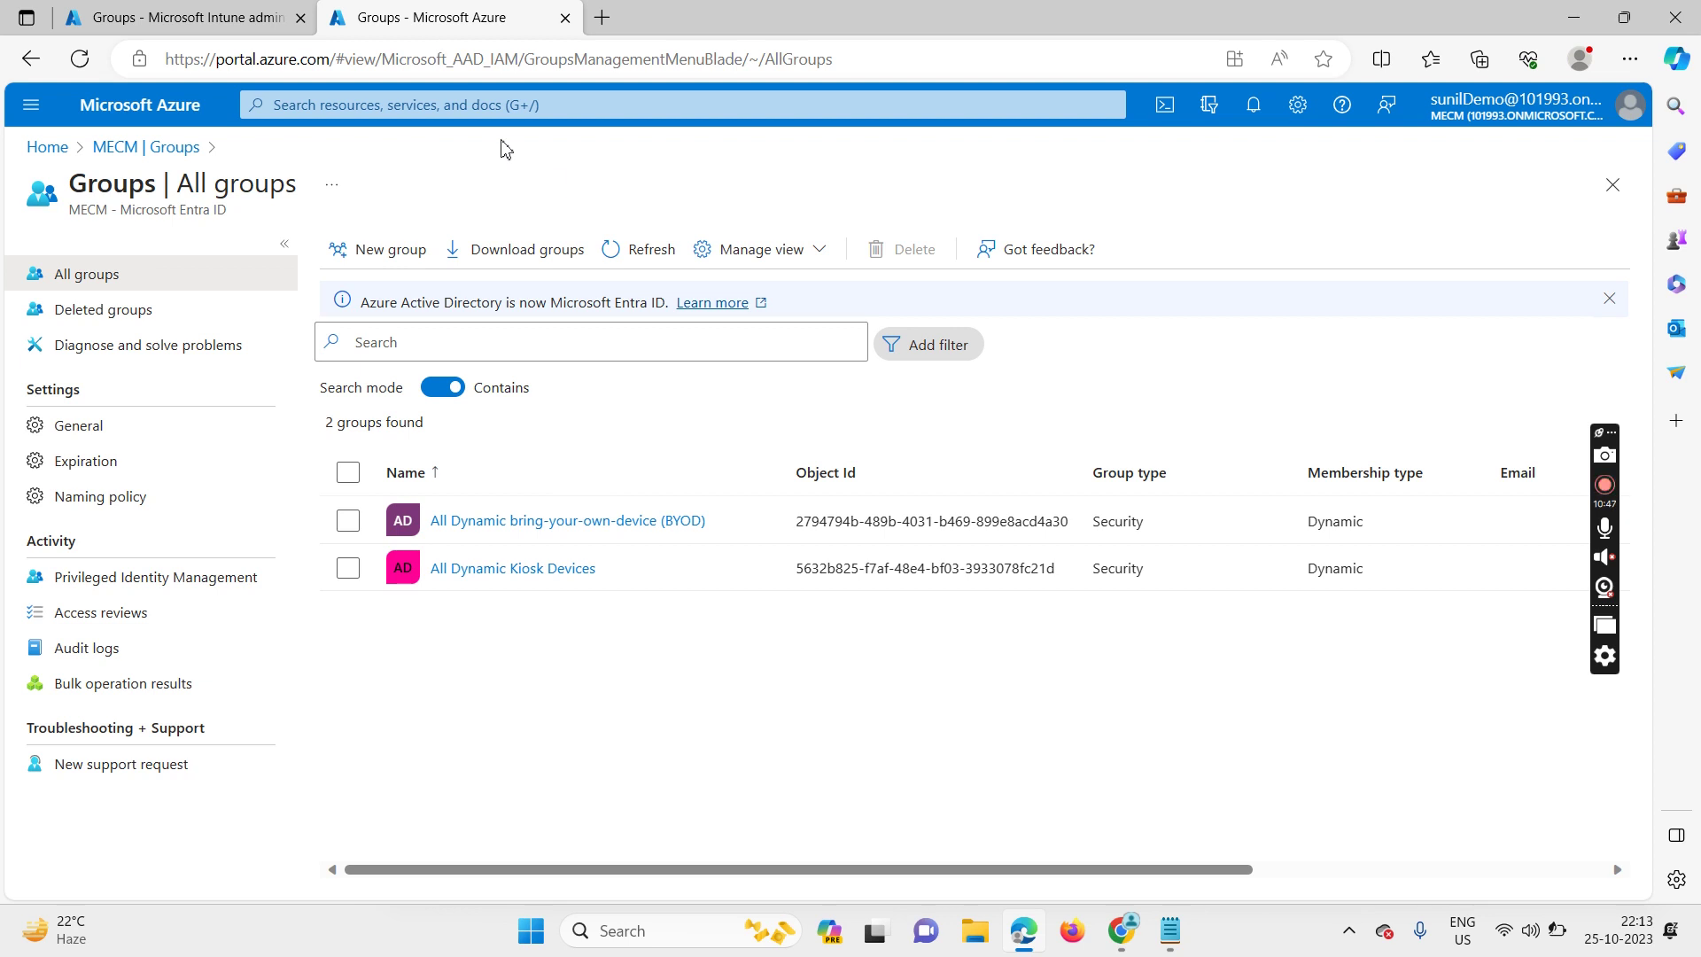
- Start a new Security group and name it "HR Deprt", copied from the Notepad list
left_click(383, 276)
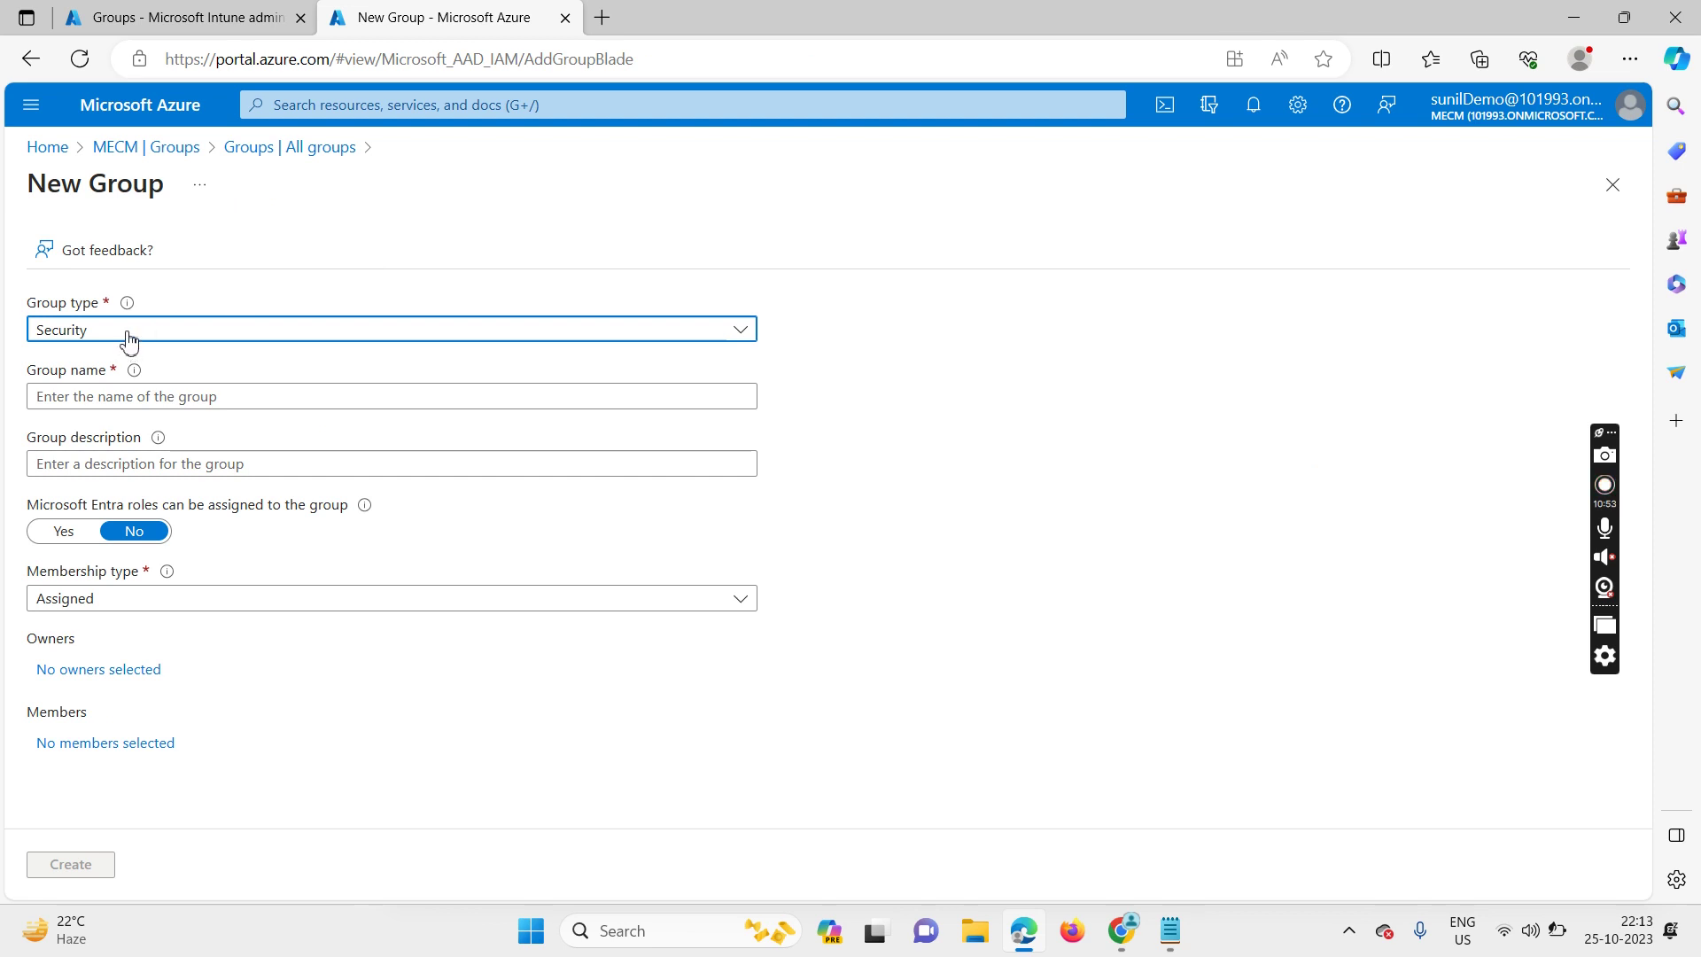
left_click(129, 339)
left_click(129, 340)
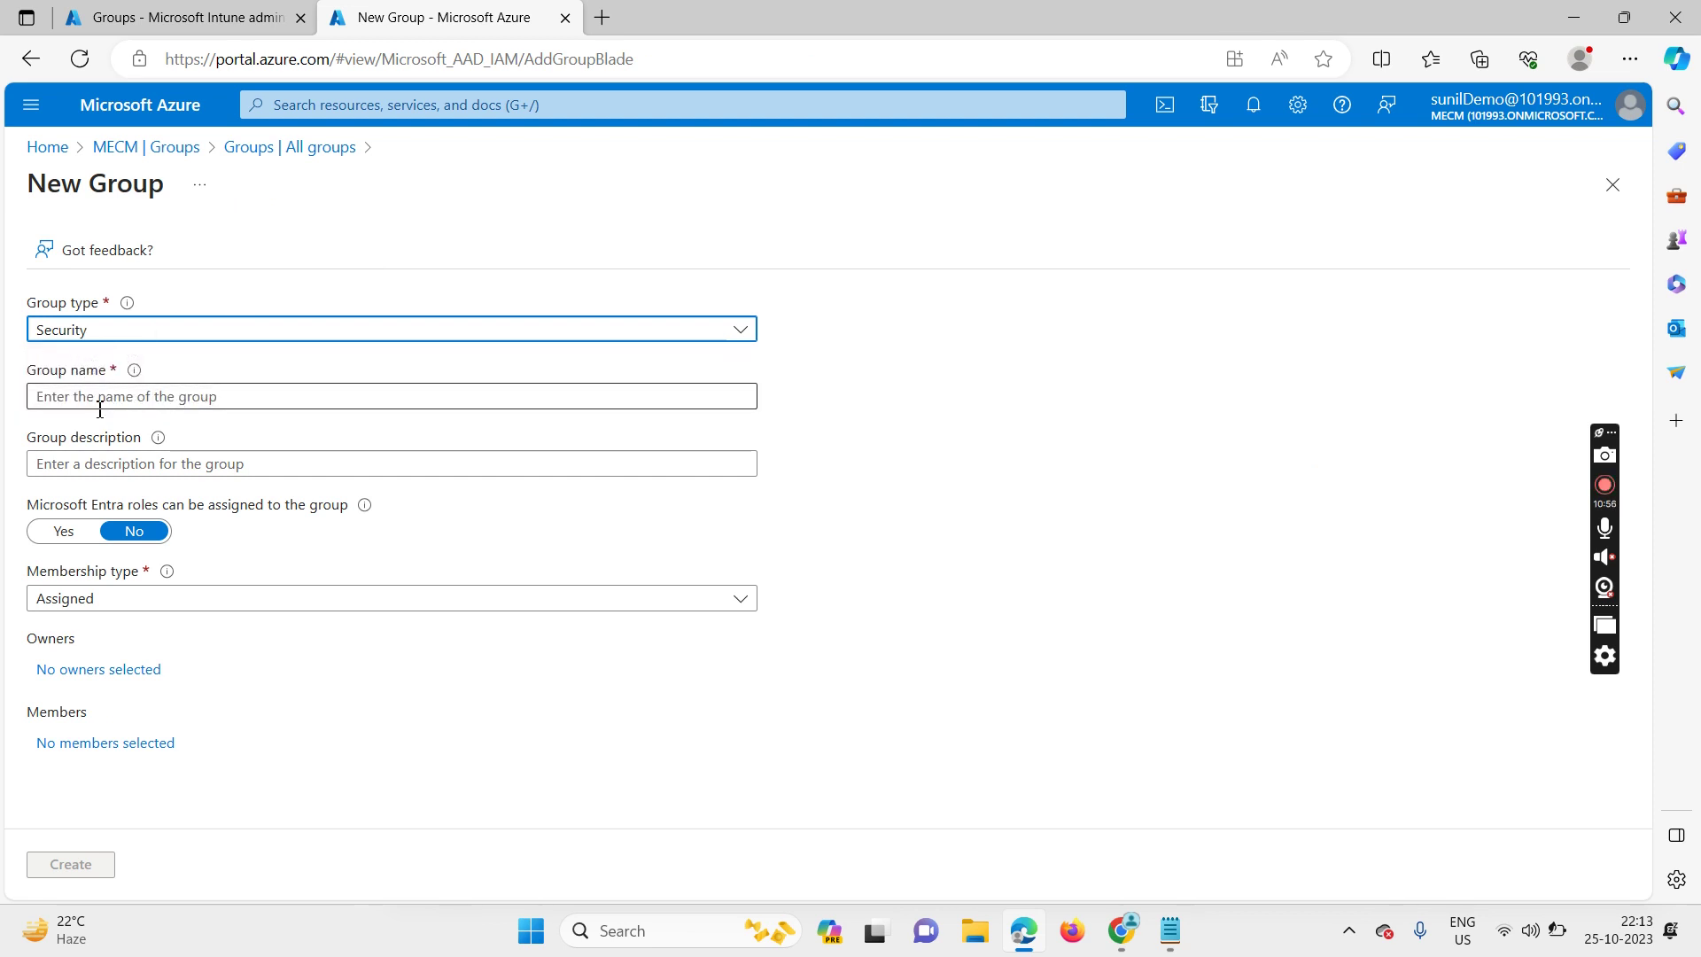
left_click(1169, 930)
left_click_drag(528, 376, 437, 370)
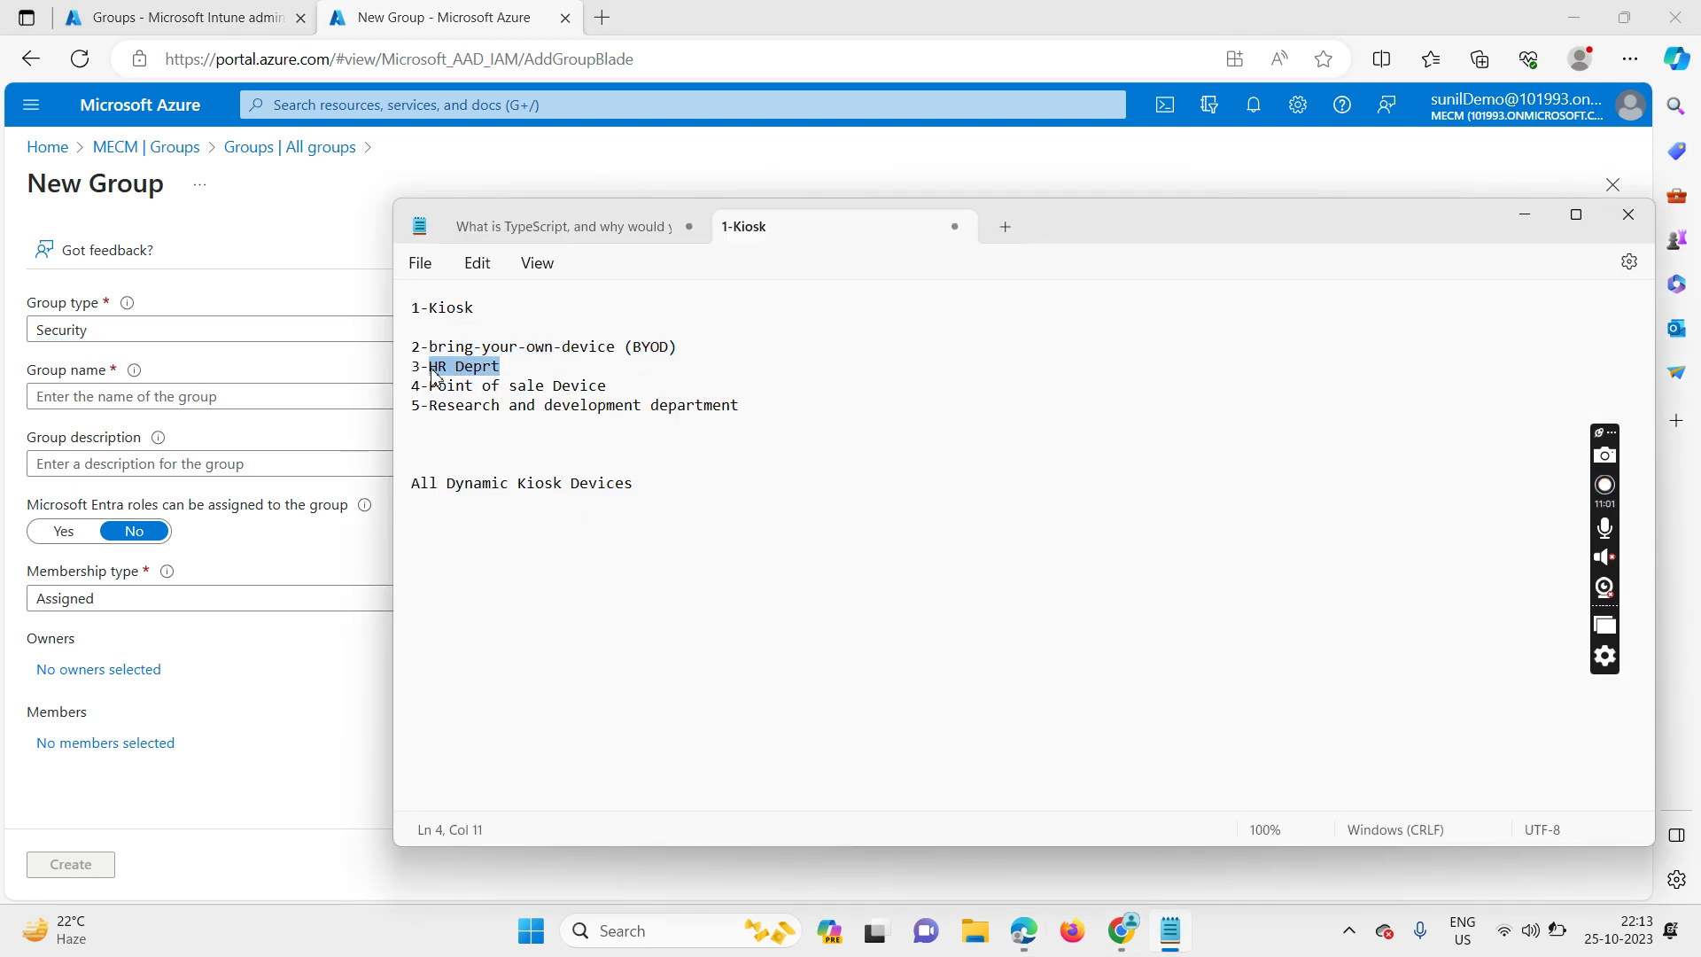
left_click(75, 396)
type("HR Deprt")
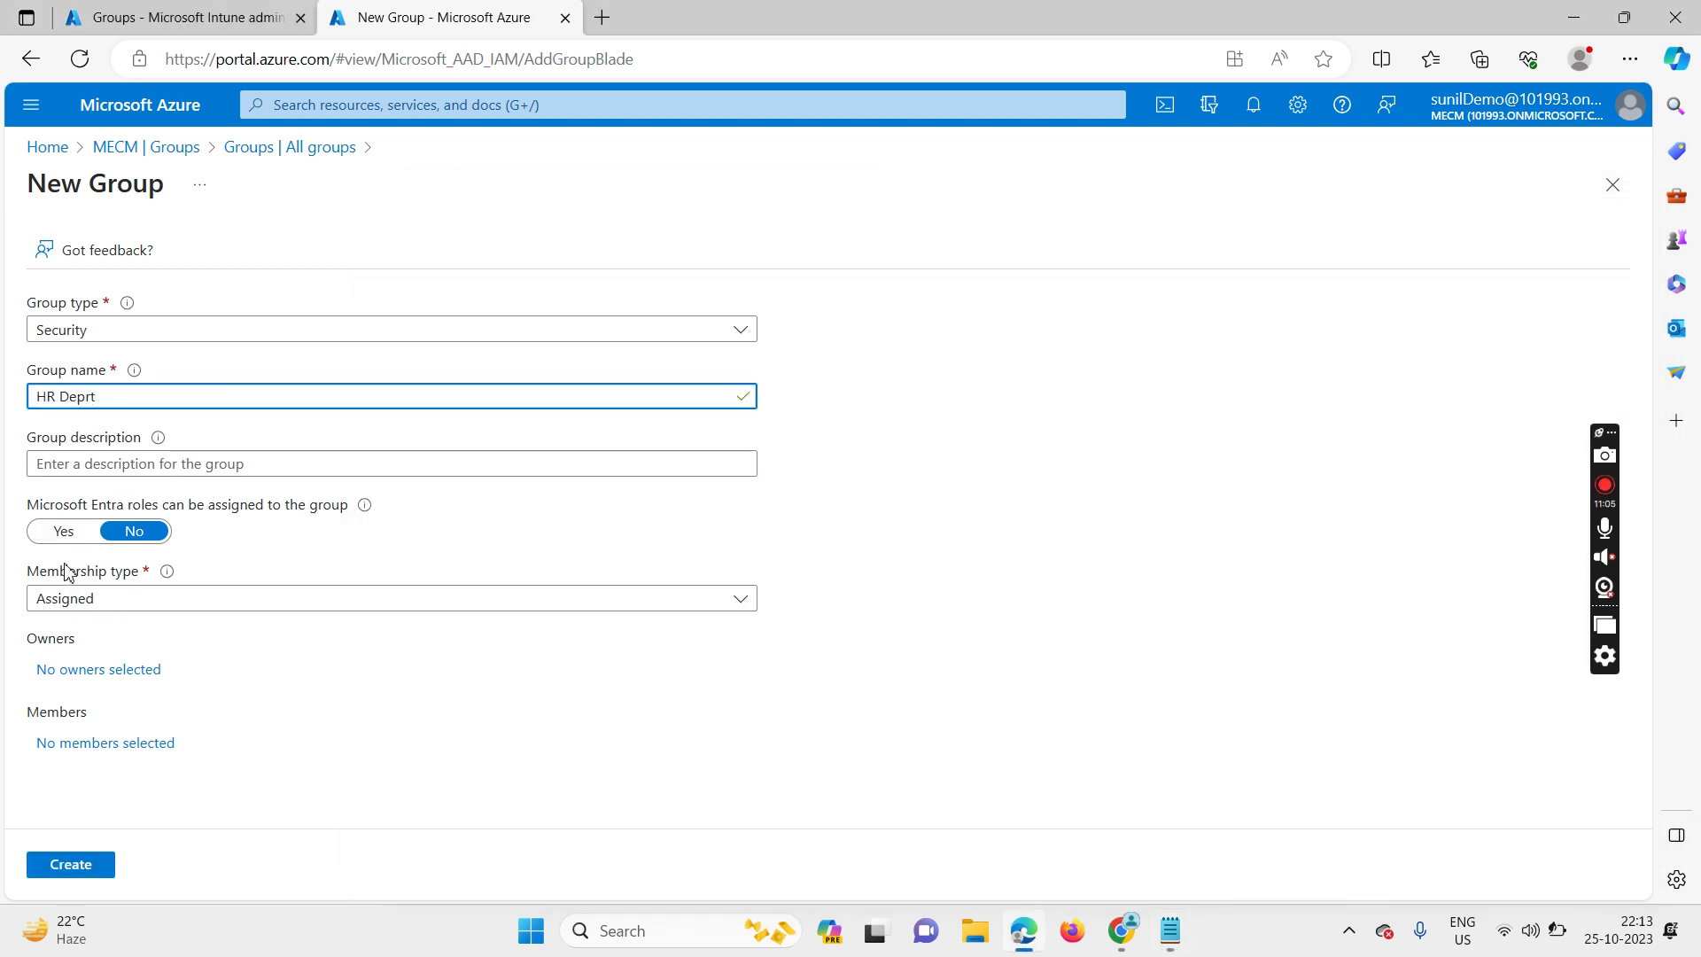
- Set the HR Deprt group's membership type to Dynamic Device and start adding a dynamic query
left_click(86, 608)
left_click(117, 707)
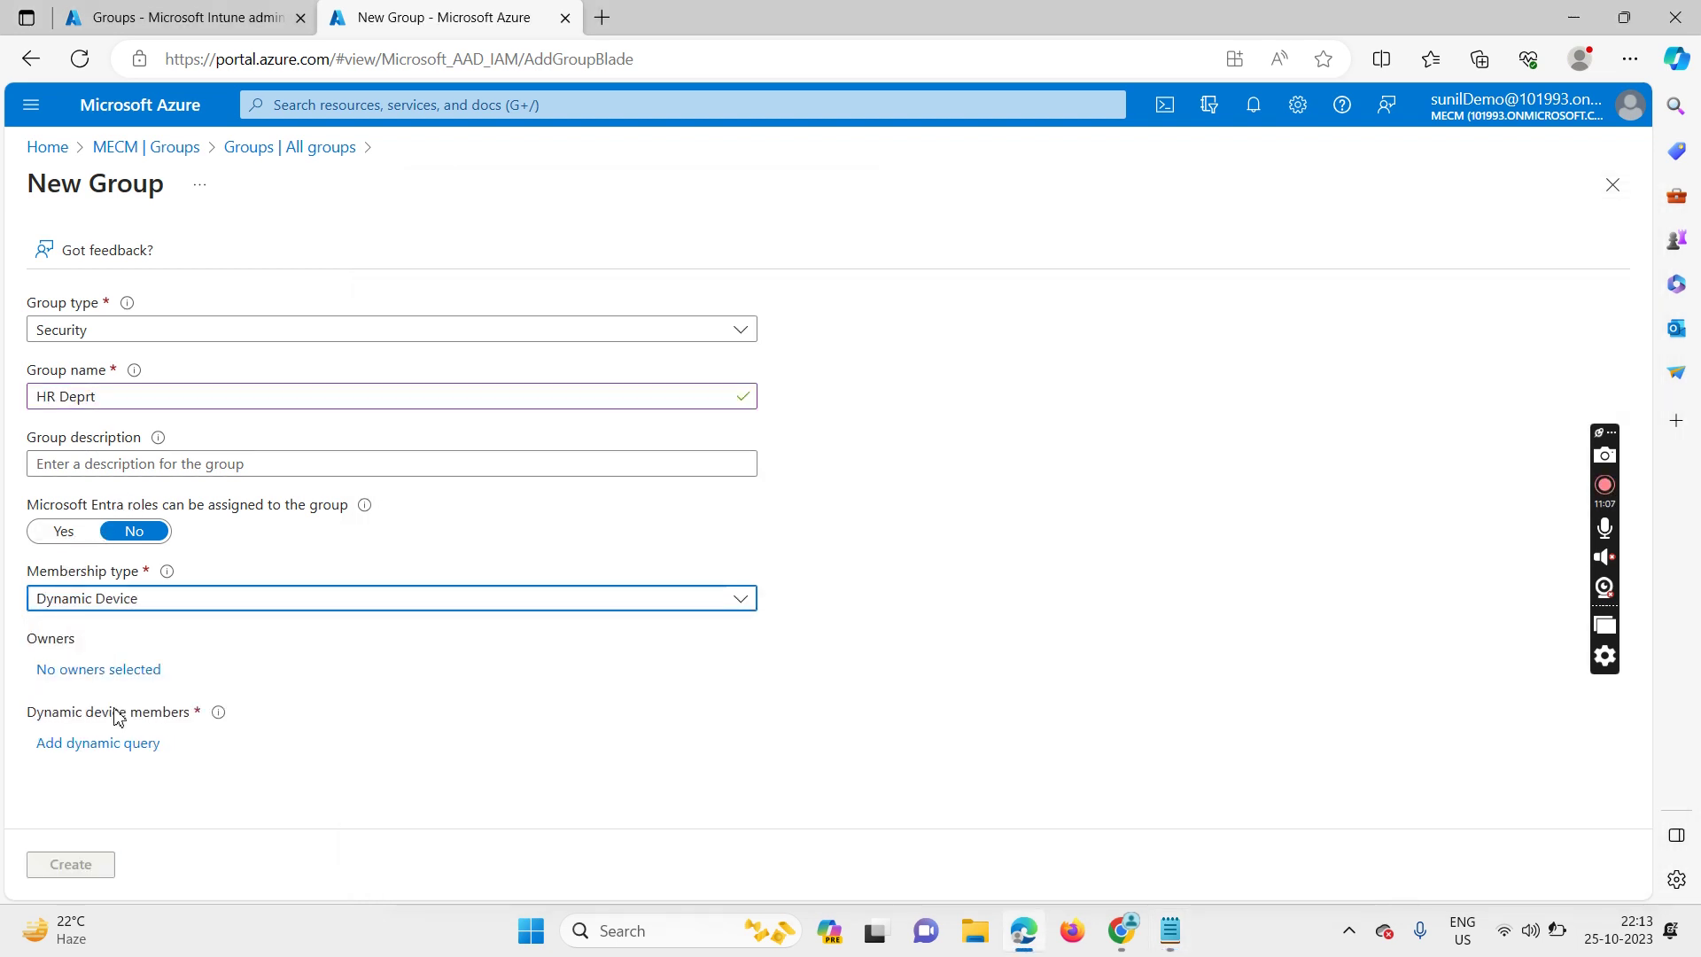
left_click(101, 745)
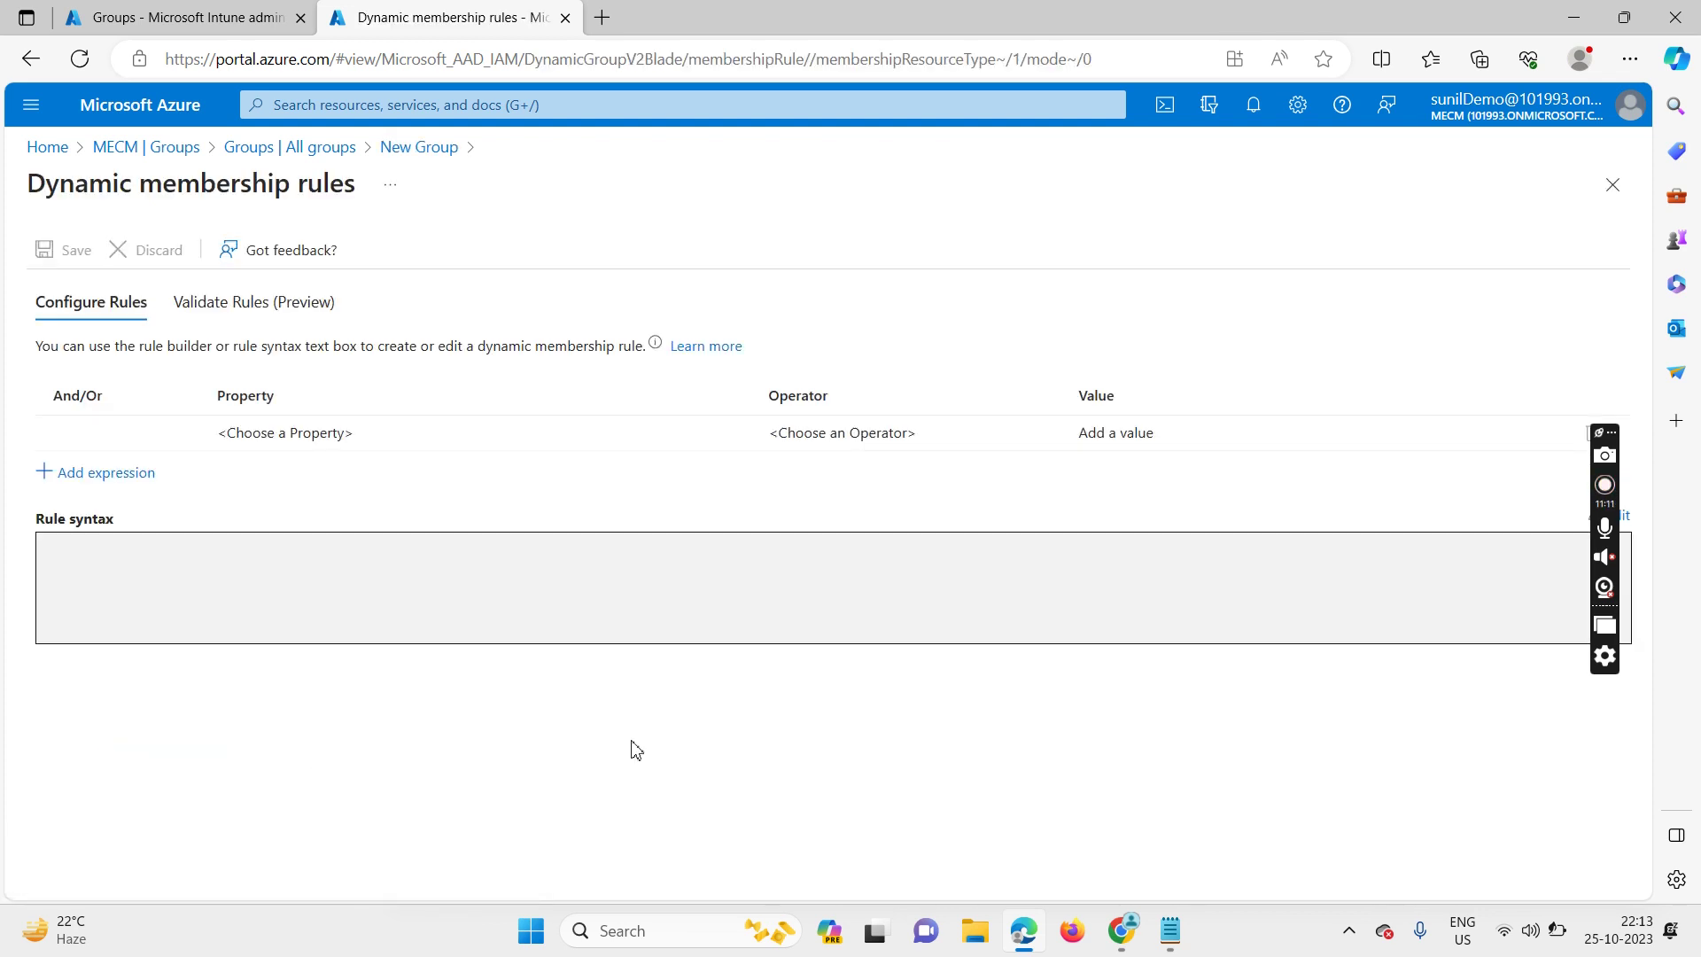
- Define the HR group's membership rule with property deviceCategory, operator Equals and value "HR Deprt"
left_click(308, 434)
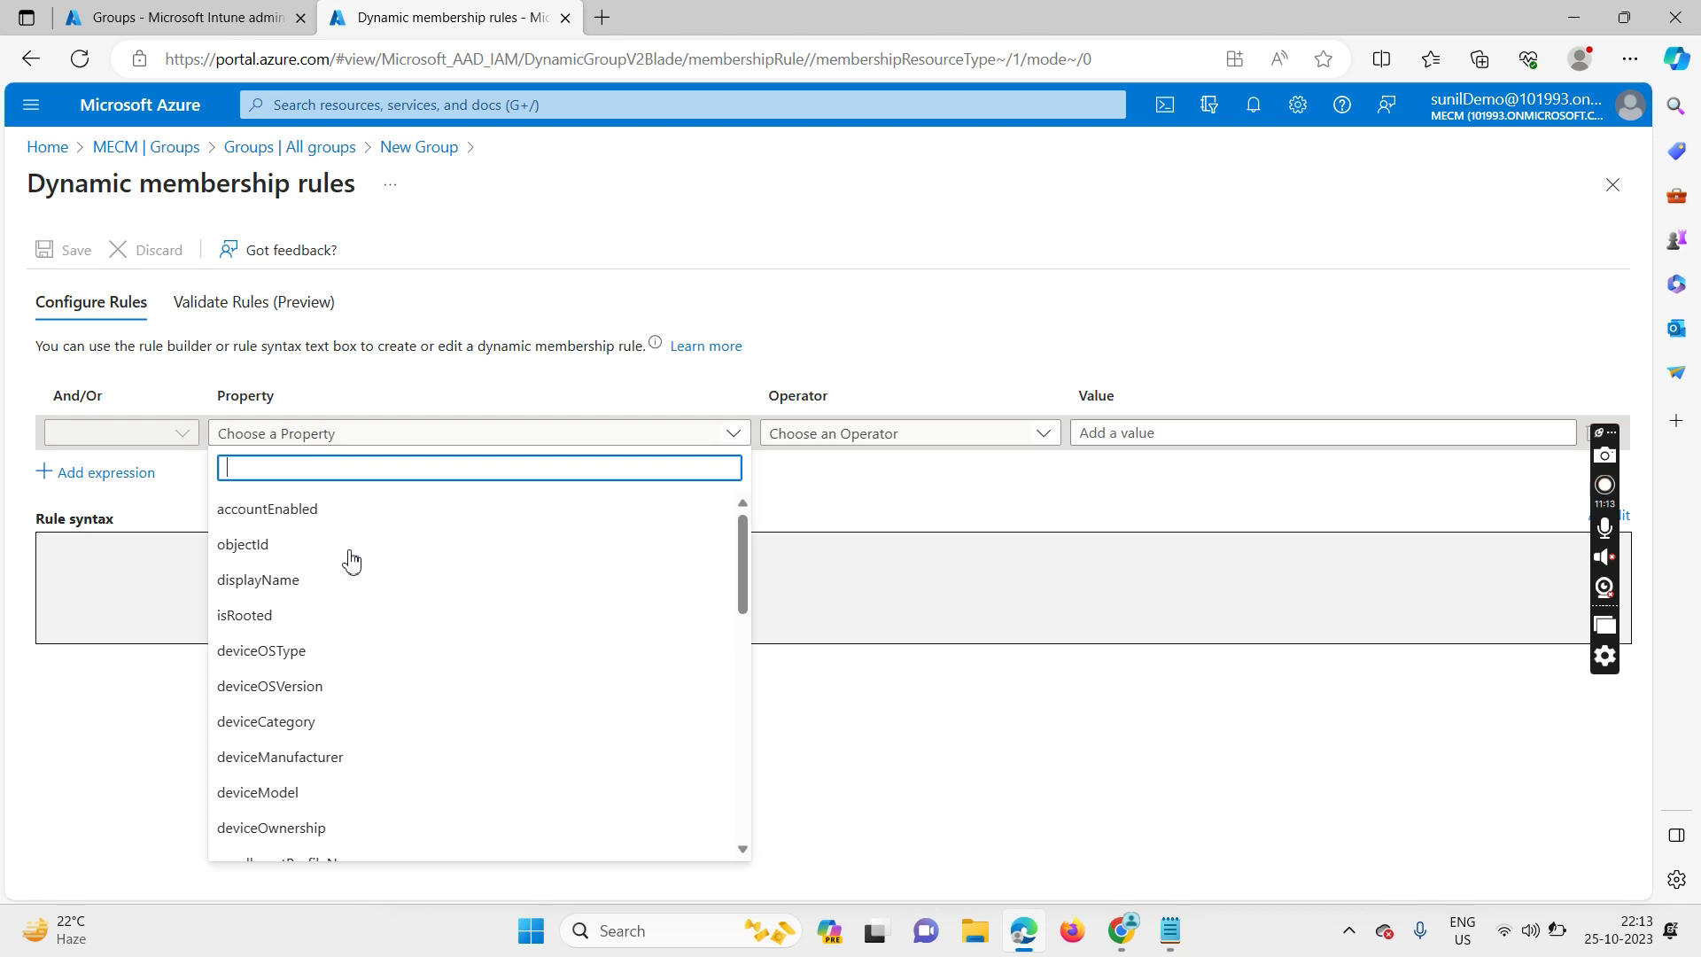
left_click(294, 723)
left_click(847, 440)
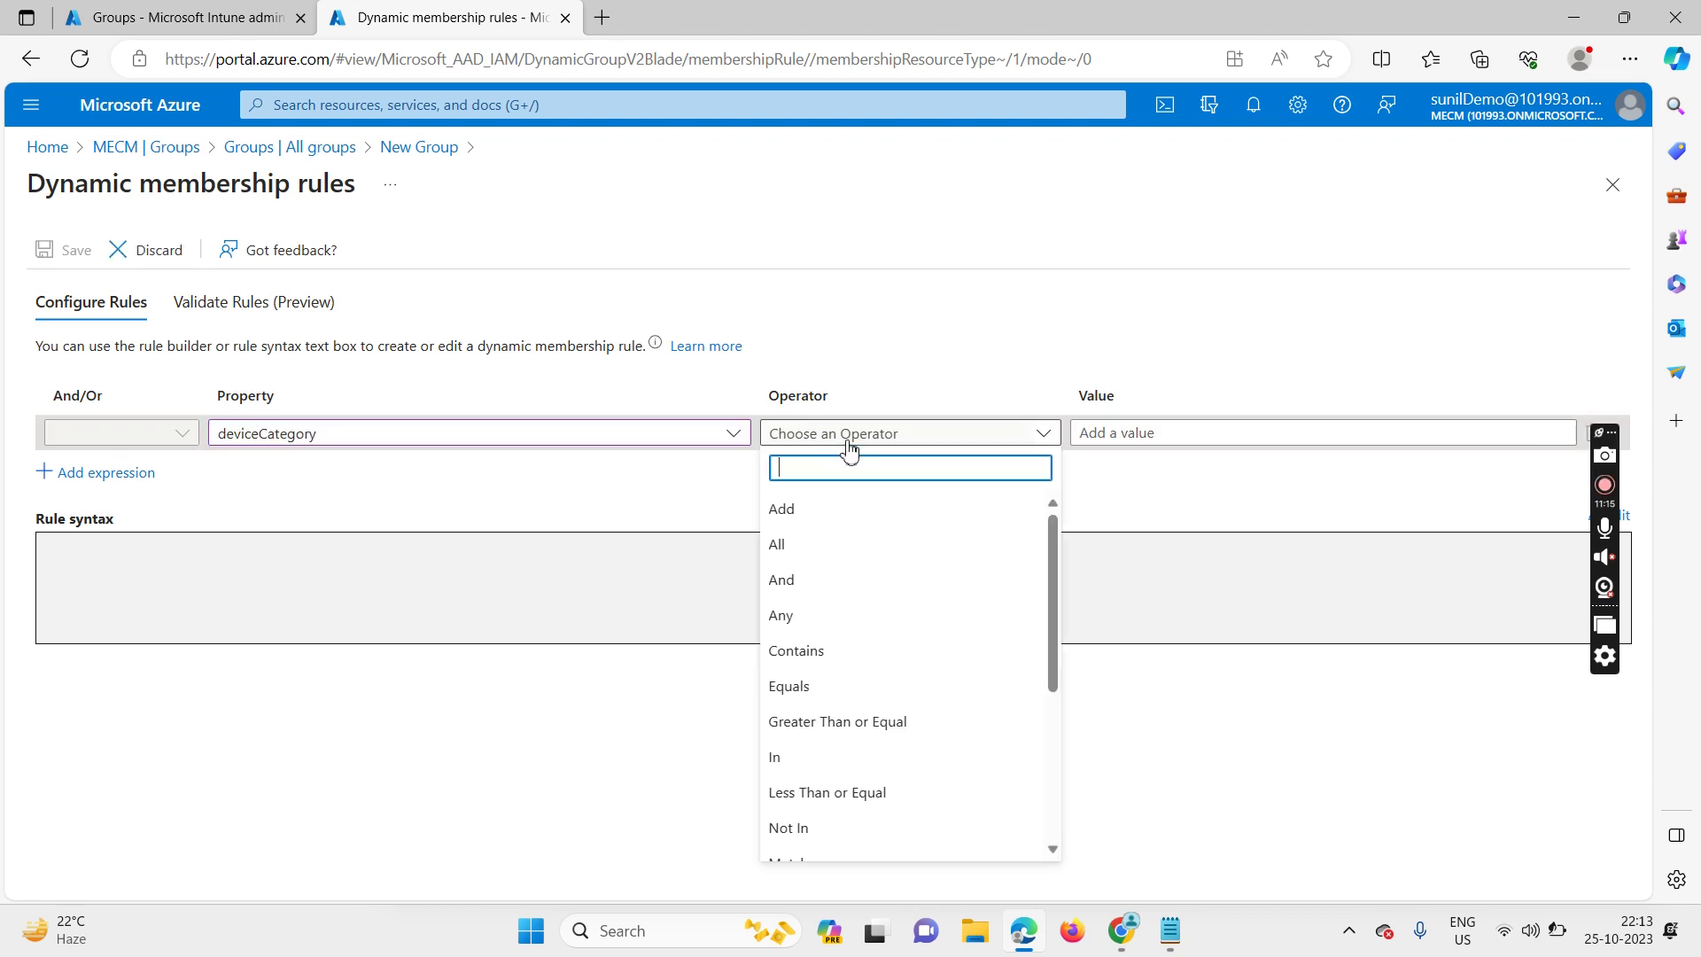
left_click(812, 700)
left_click(1110, 434)
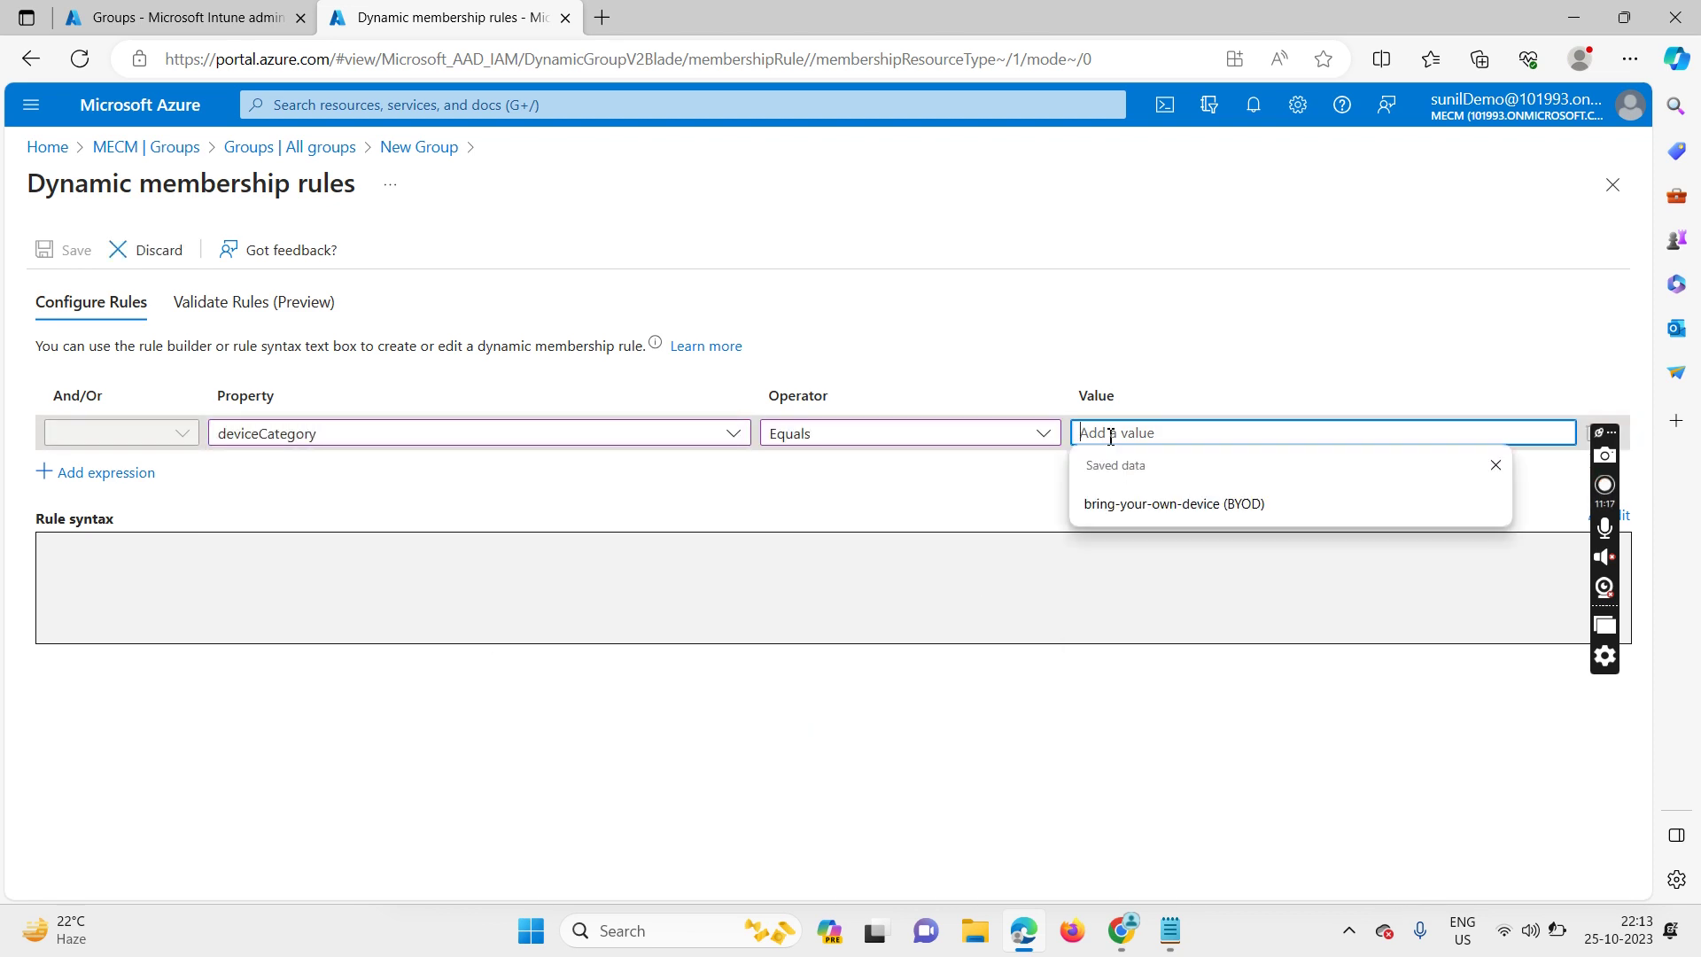
type("HR Deprt")
left_click(543, 598)
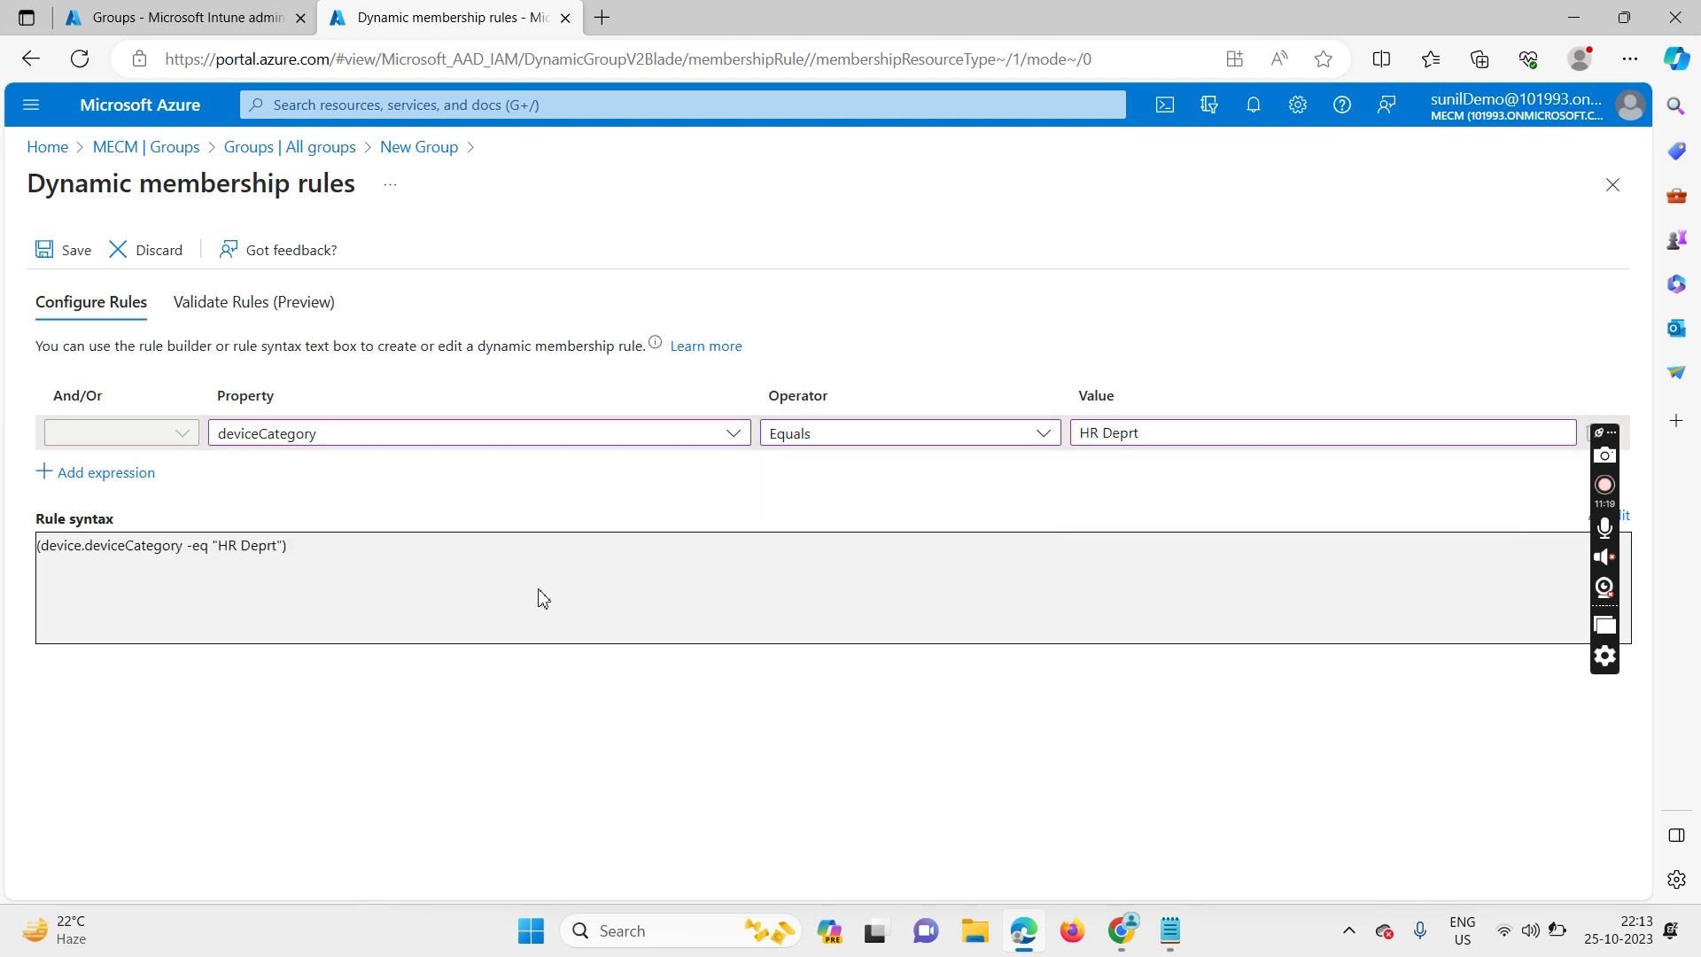
- Save the membership rule, create the HR Deprt group and refresh the group list
left_click(76, 254)
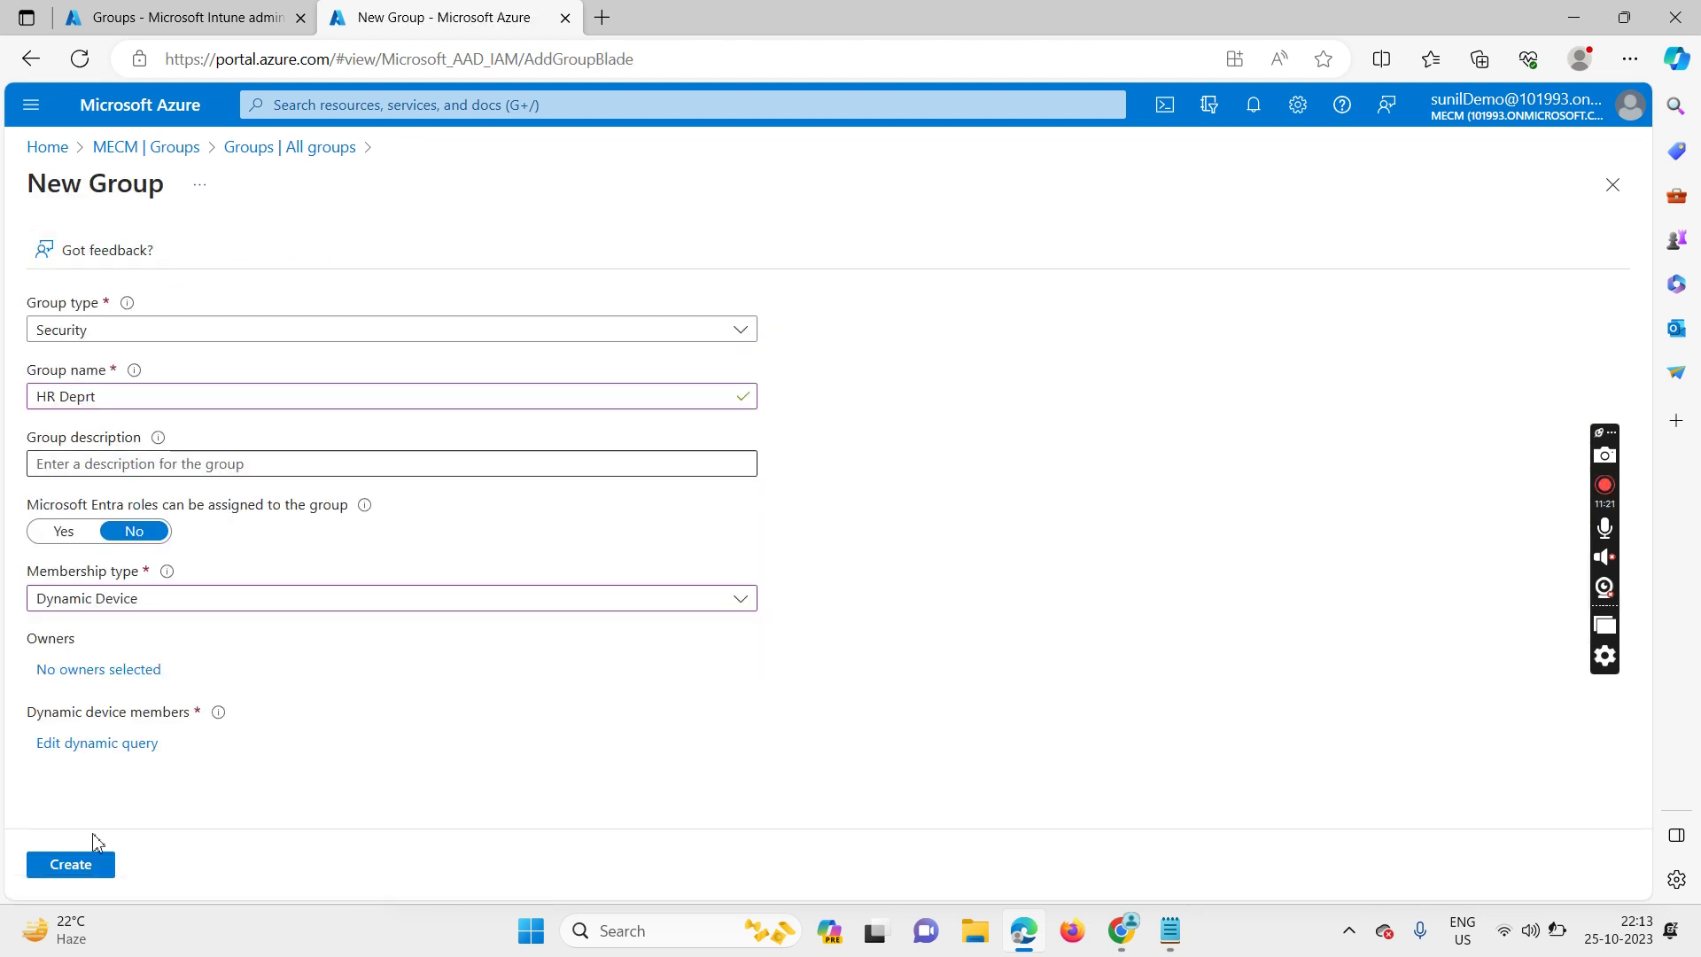
left_click(71, 865)
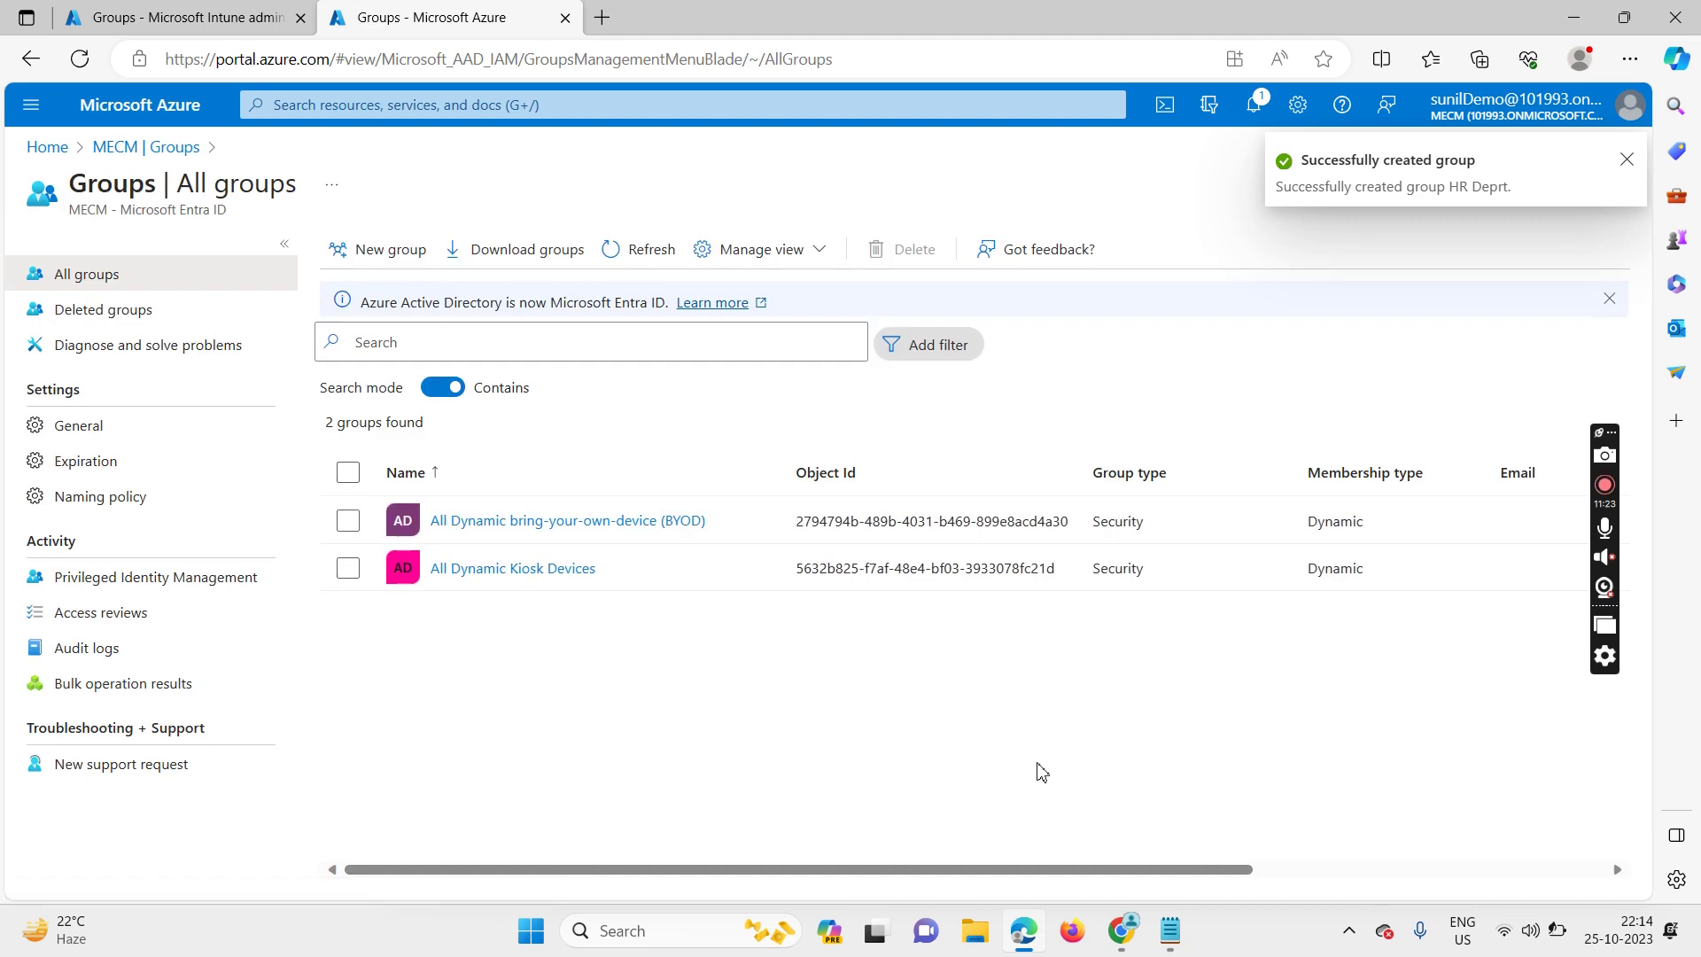
left_click(634, 252)
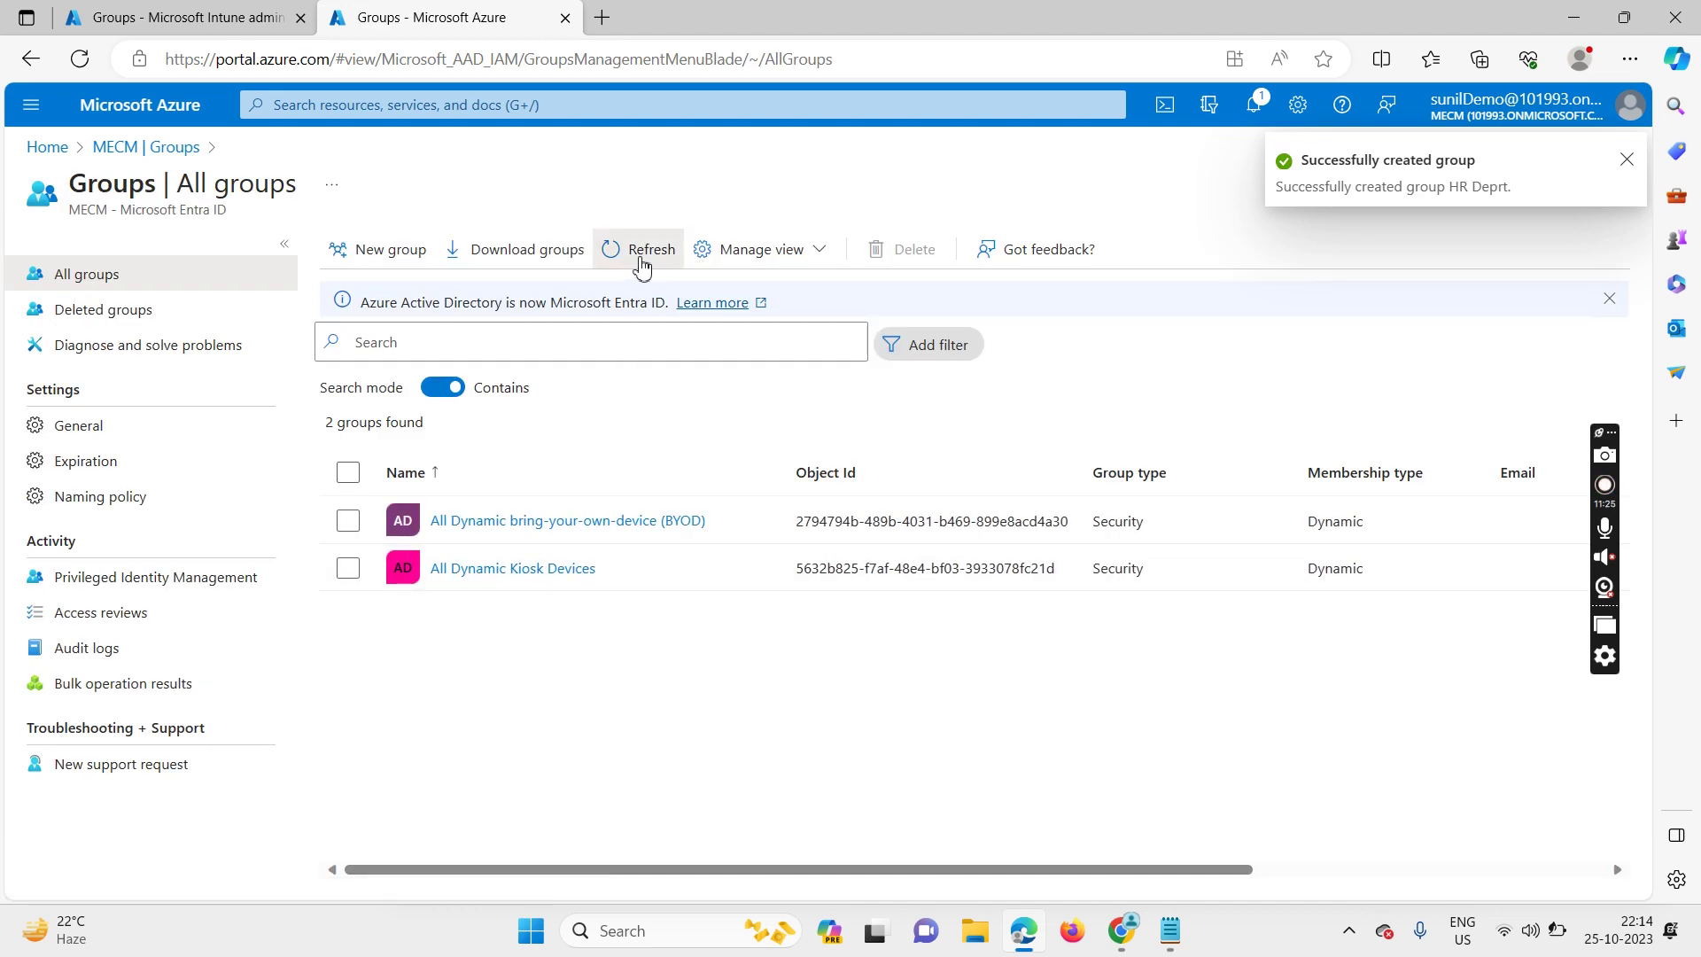
- Start another new group and copy "Point of sale Device" from the Notepad list
left_click(387, 264)
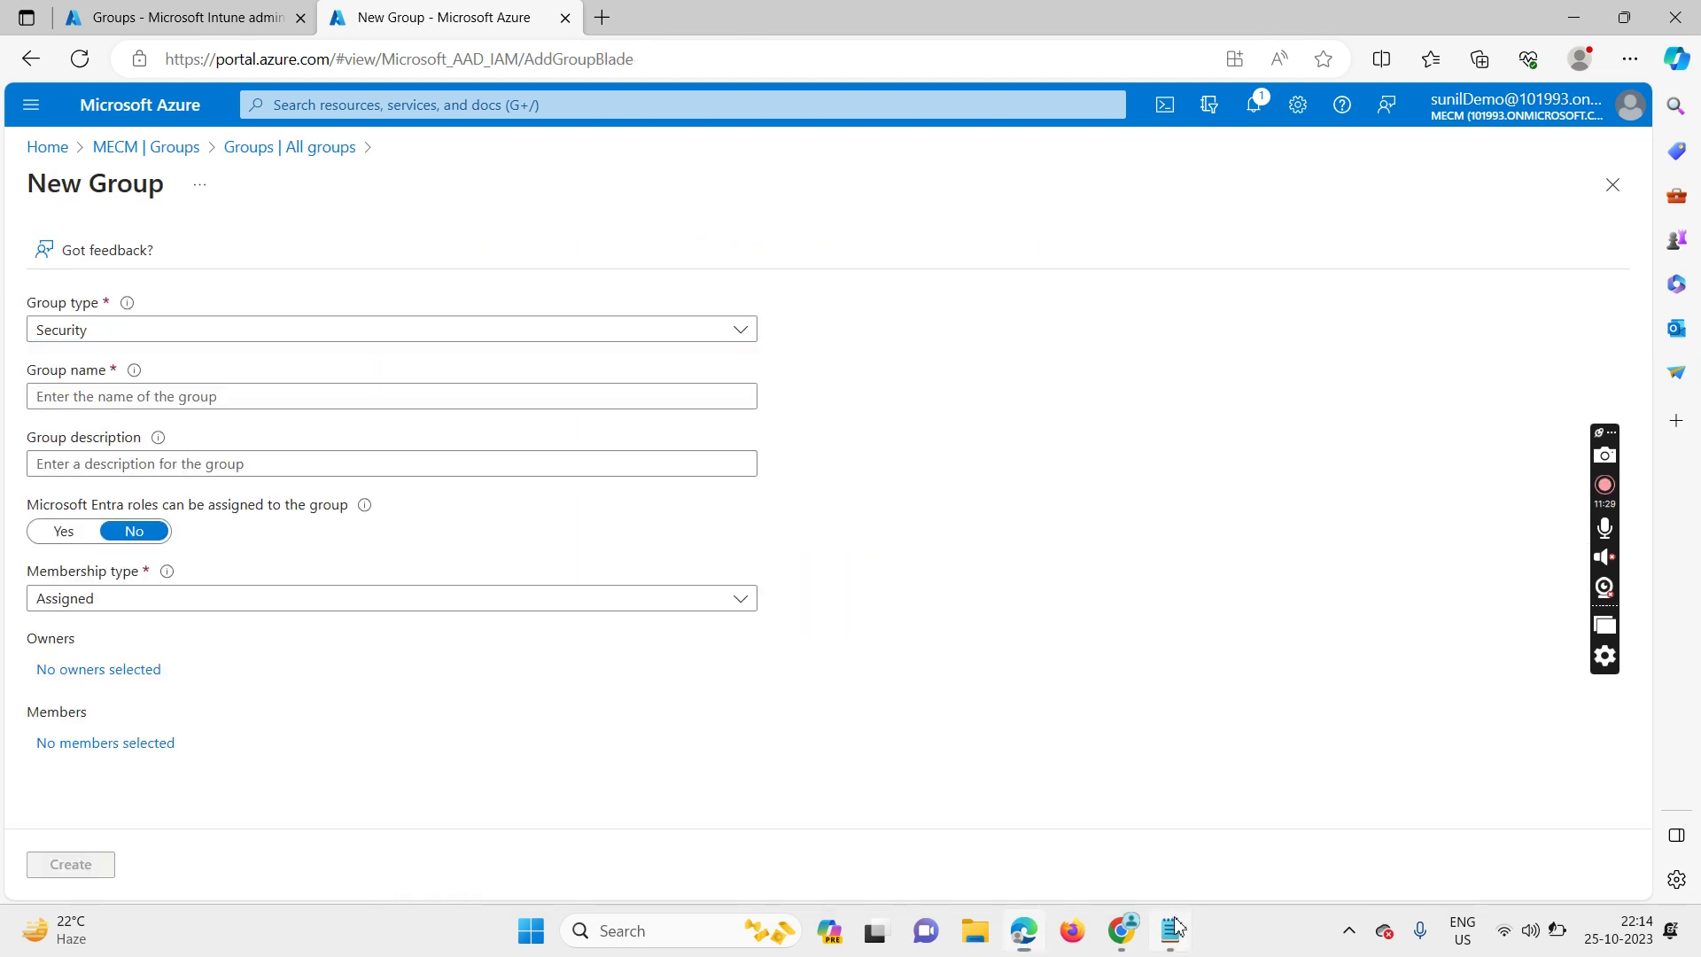
left_click(1176, 927)
left_click(607, 390)
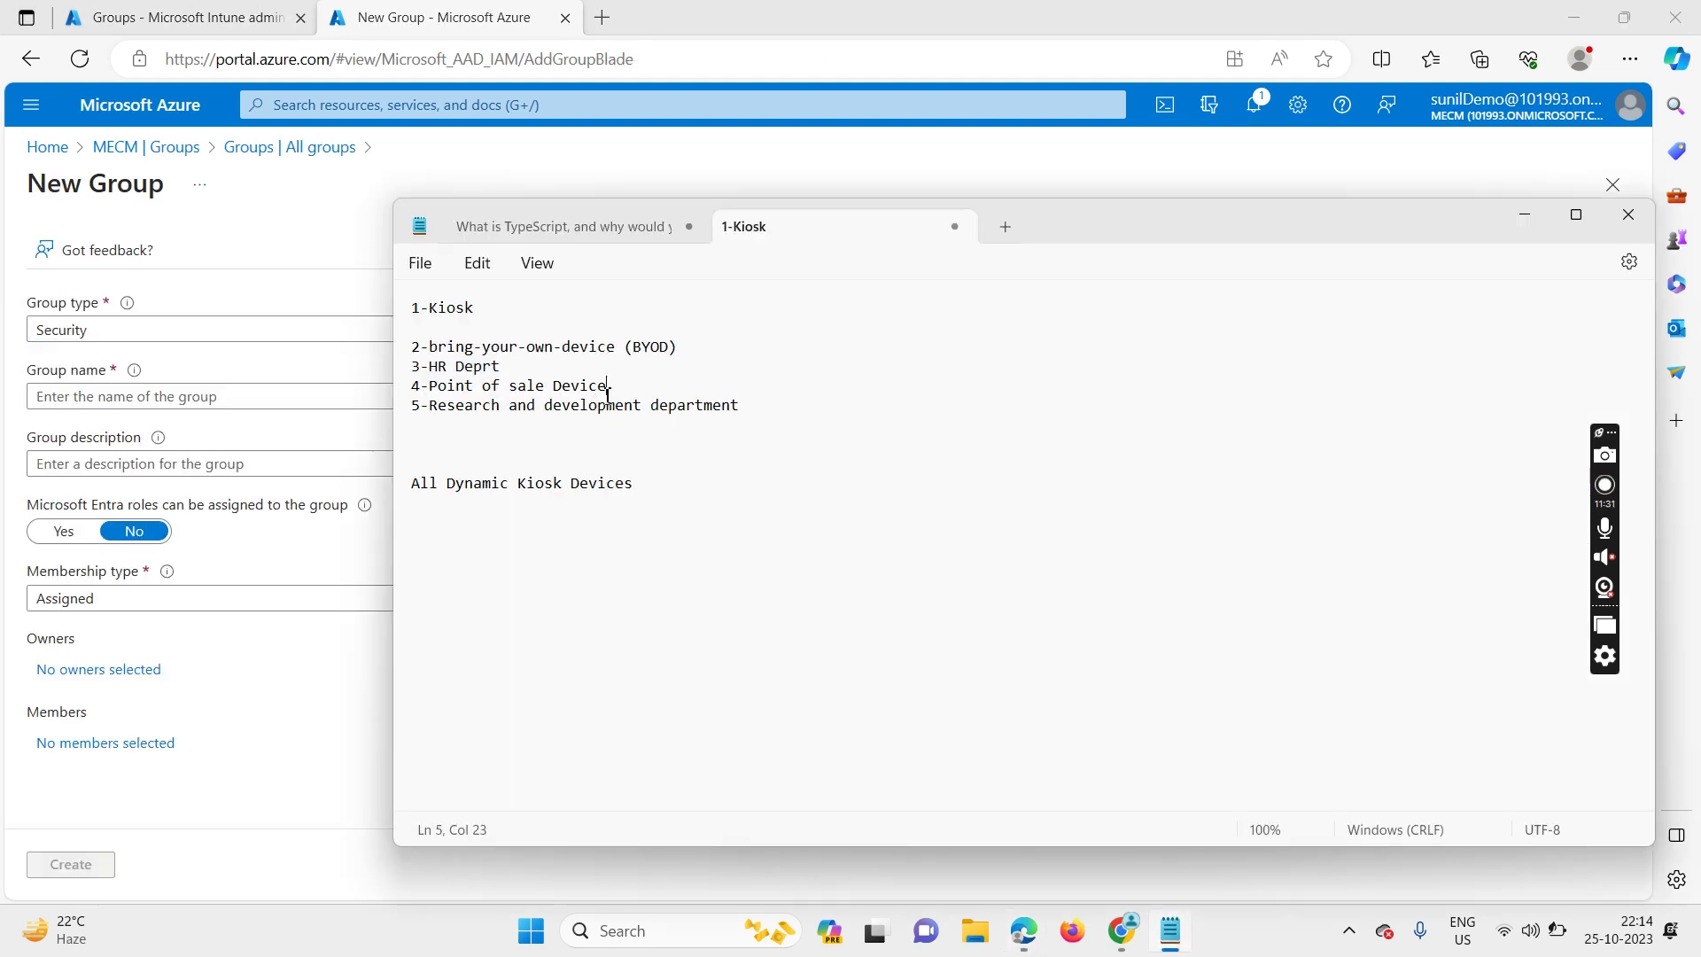
left_click_drag(607, 390, 434, 388)
key("ctrl+c")
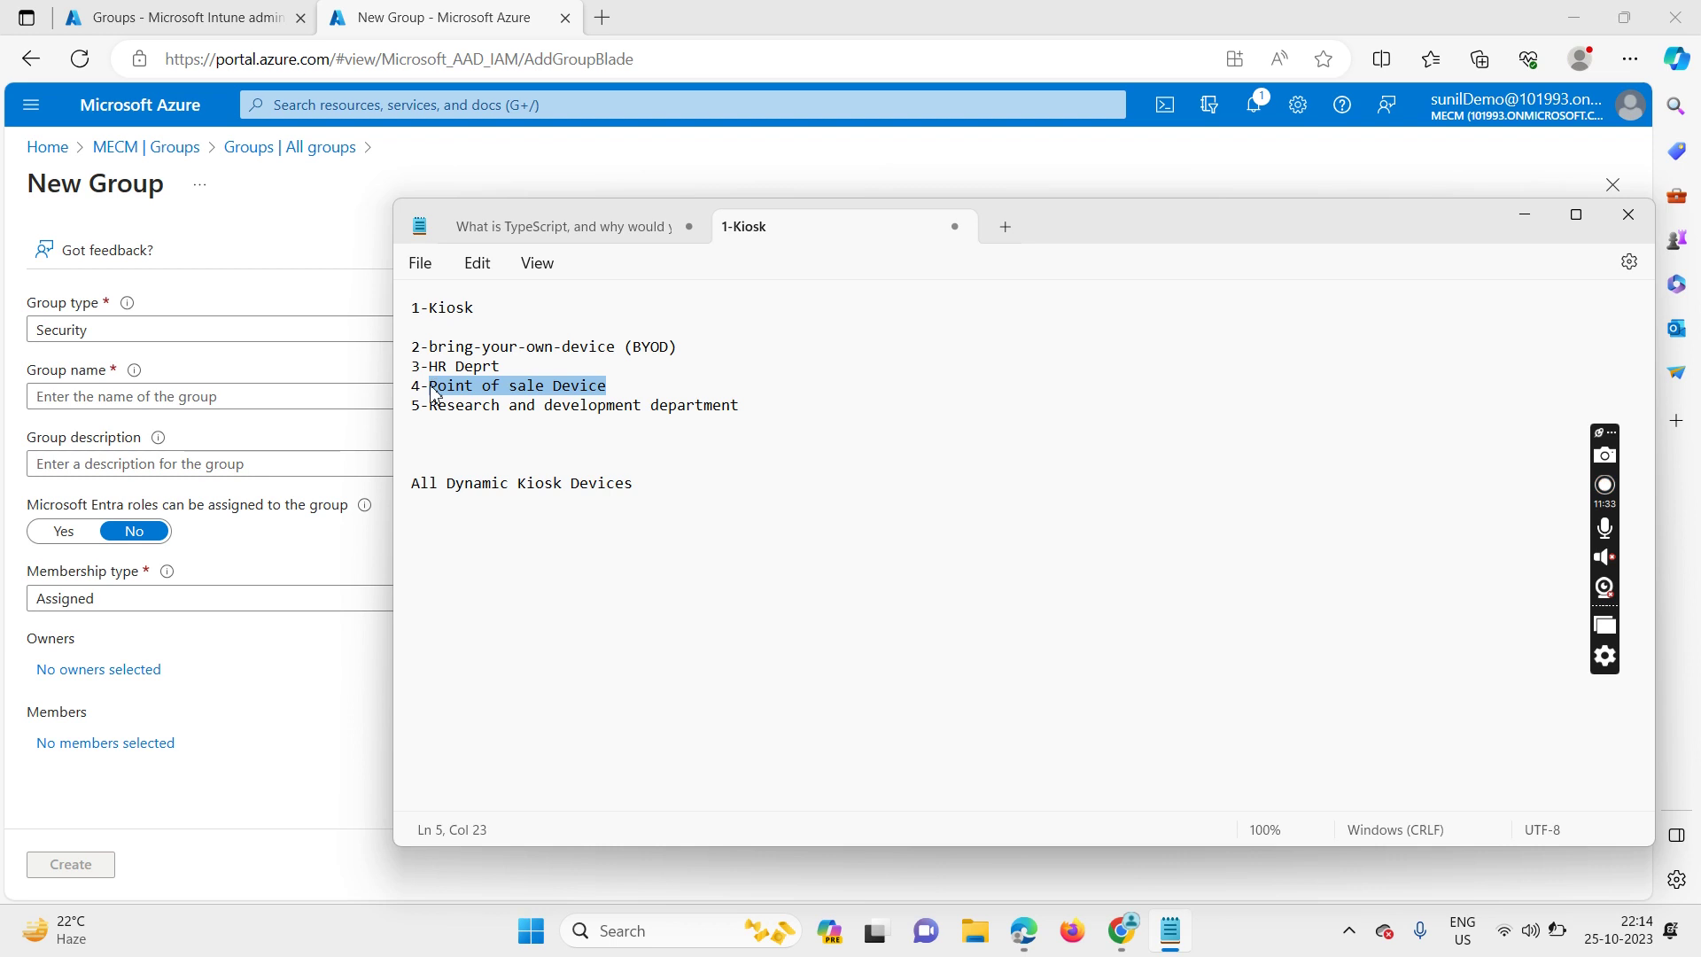
- Keep the new group's type as Security and name it "All Dynamic Point of sale Device"
left_click(122, 342)
left_click(83, 393)
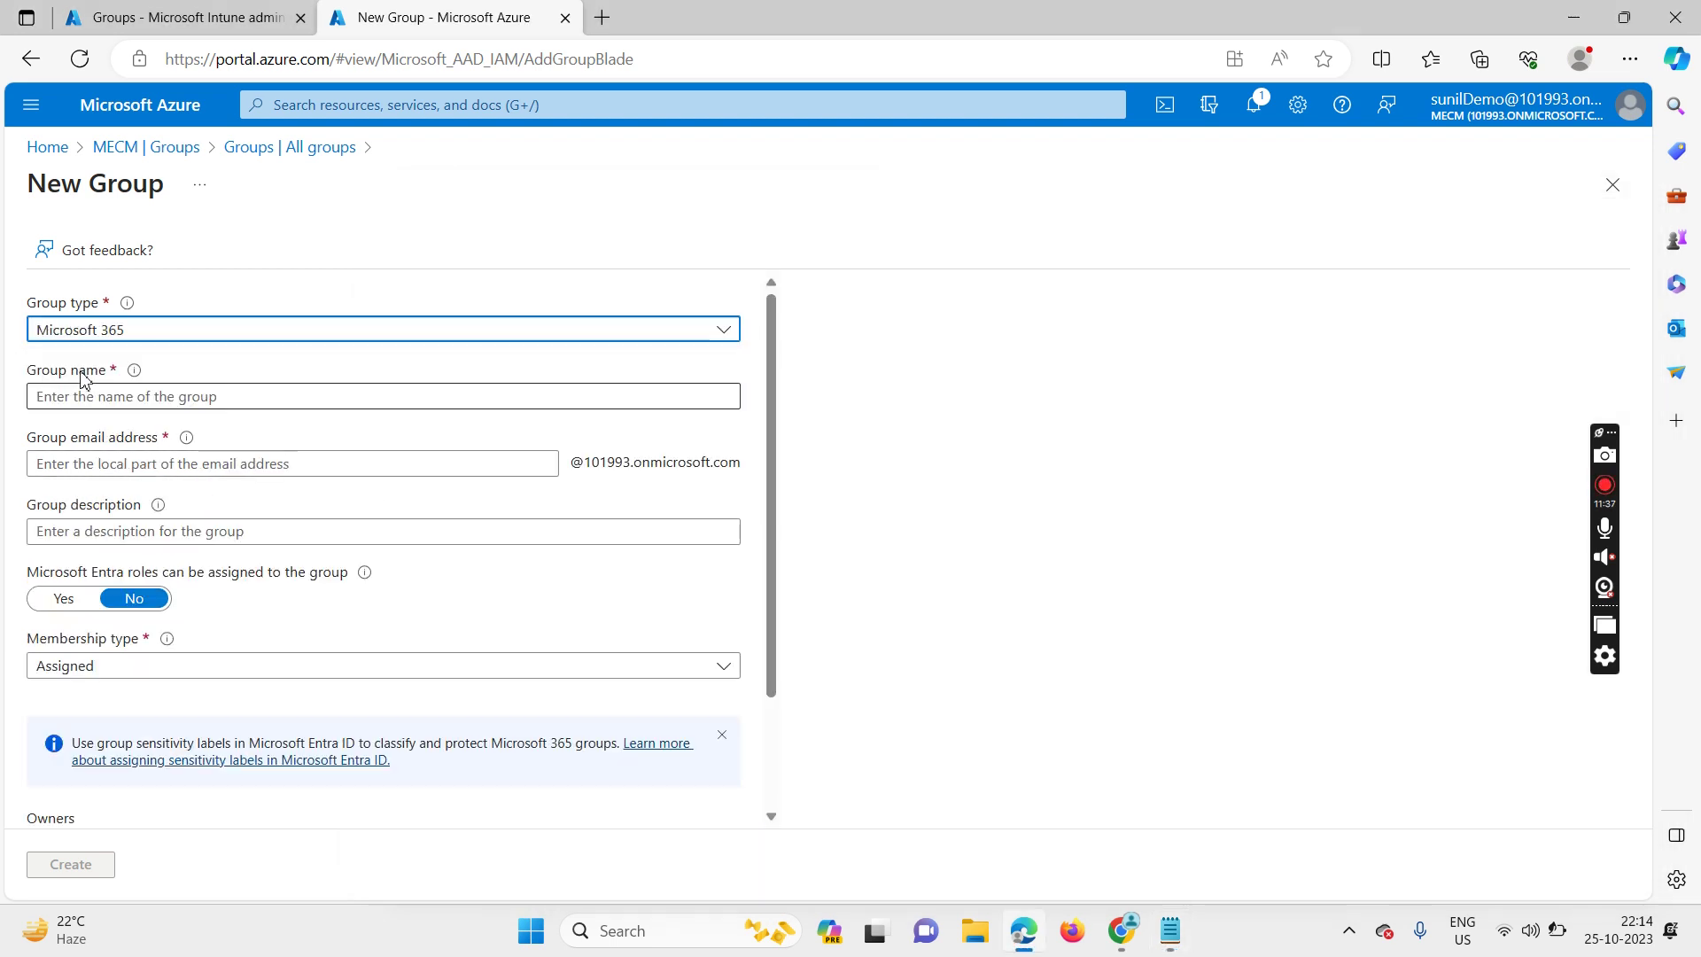
left_click(119, 331)
left_click(96, 367)
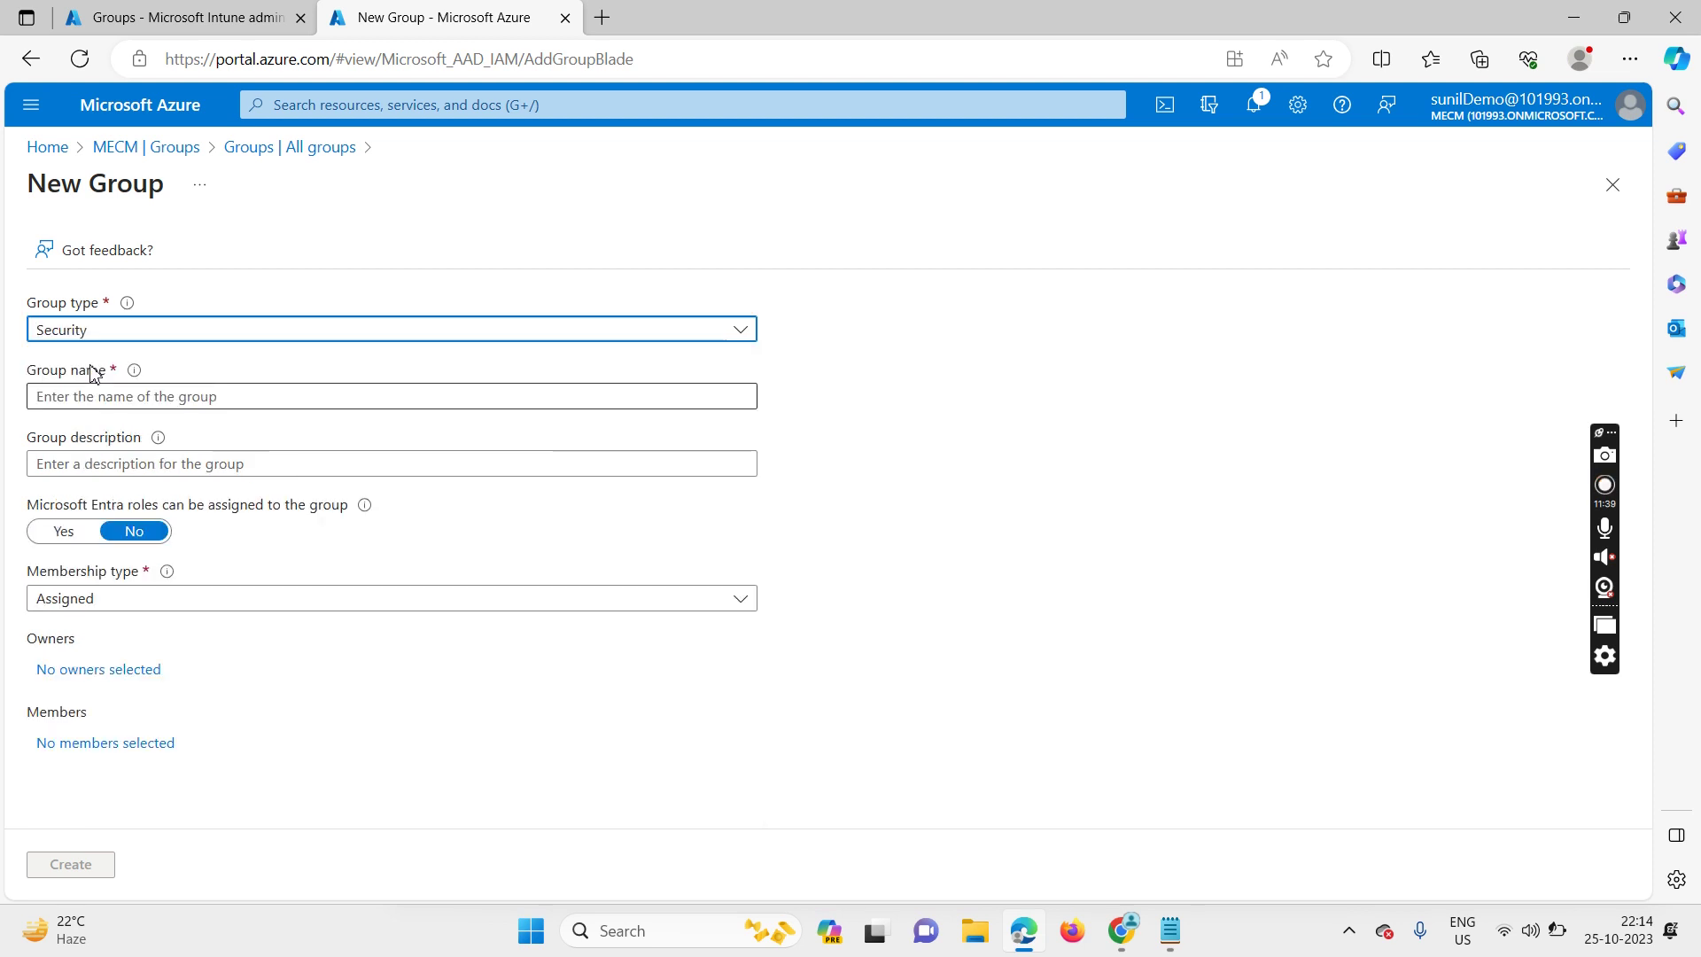
left_click(89, 395)
key("ctrl+v")
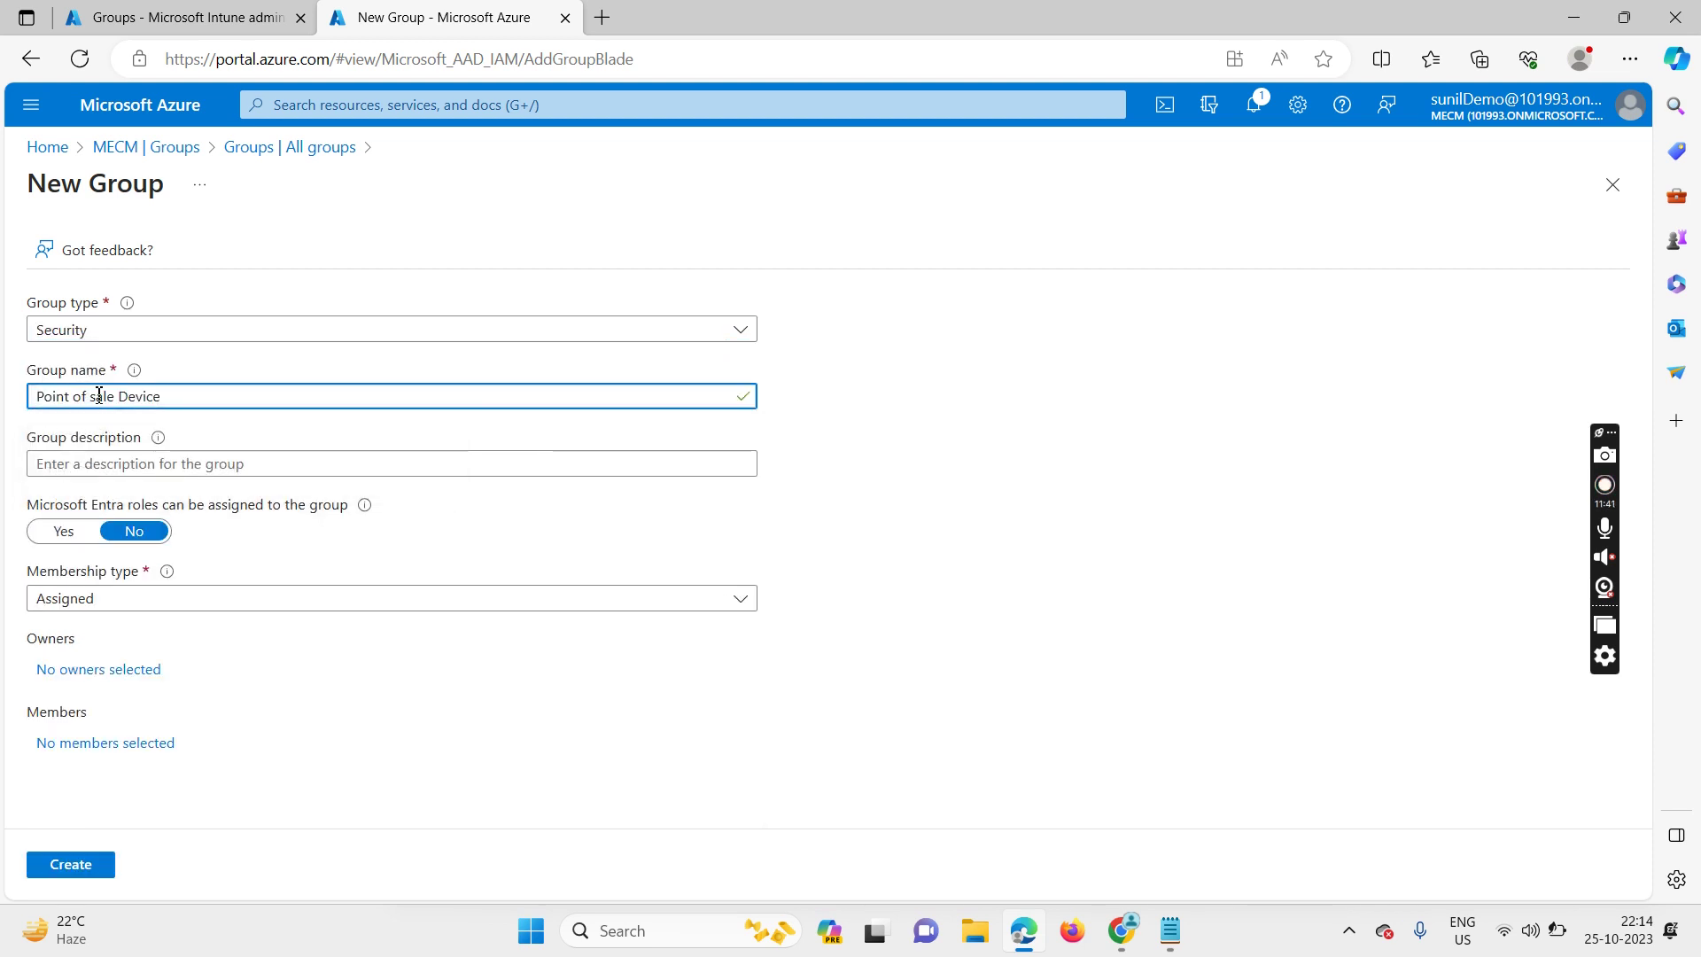
type("All D")
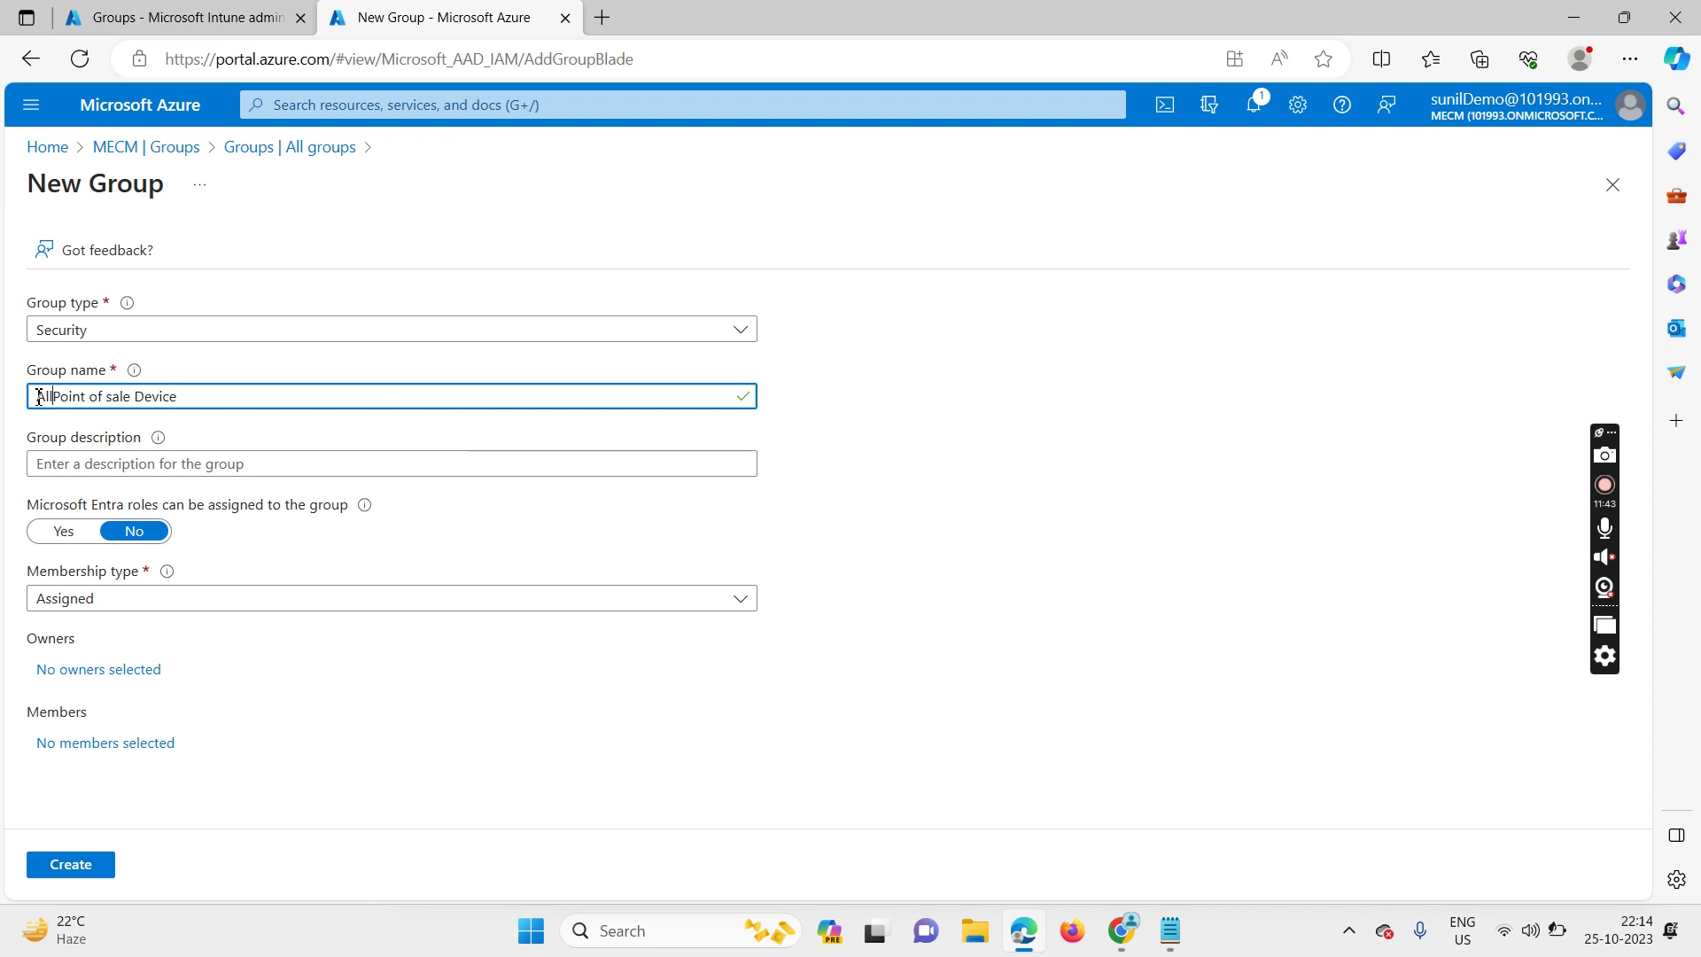
type("ynamic")
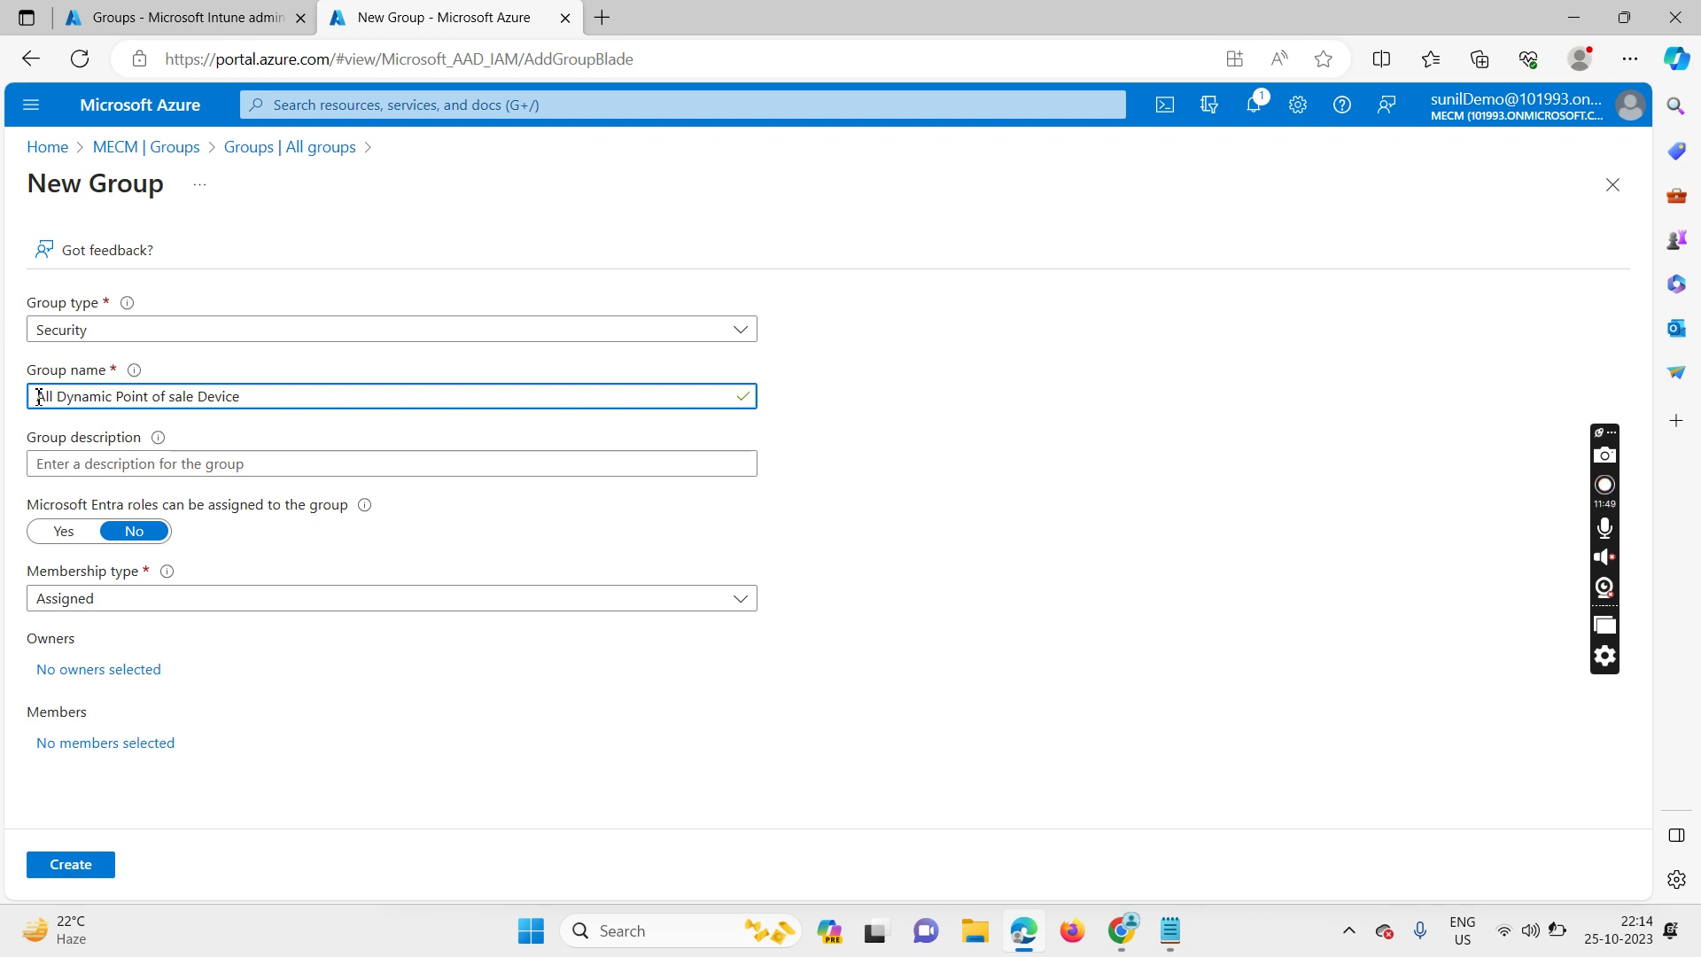
- Set the membership type to Dynamic Device and define a rule where deviceCategory Equals "Point of sale Device"
left_click(142, 601)
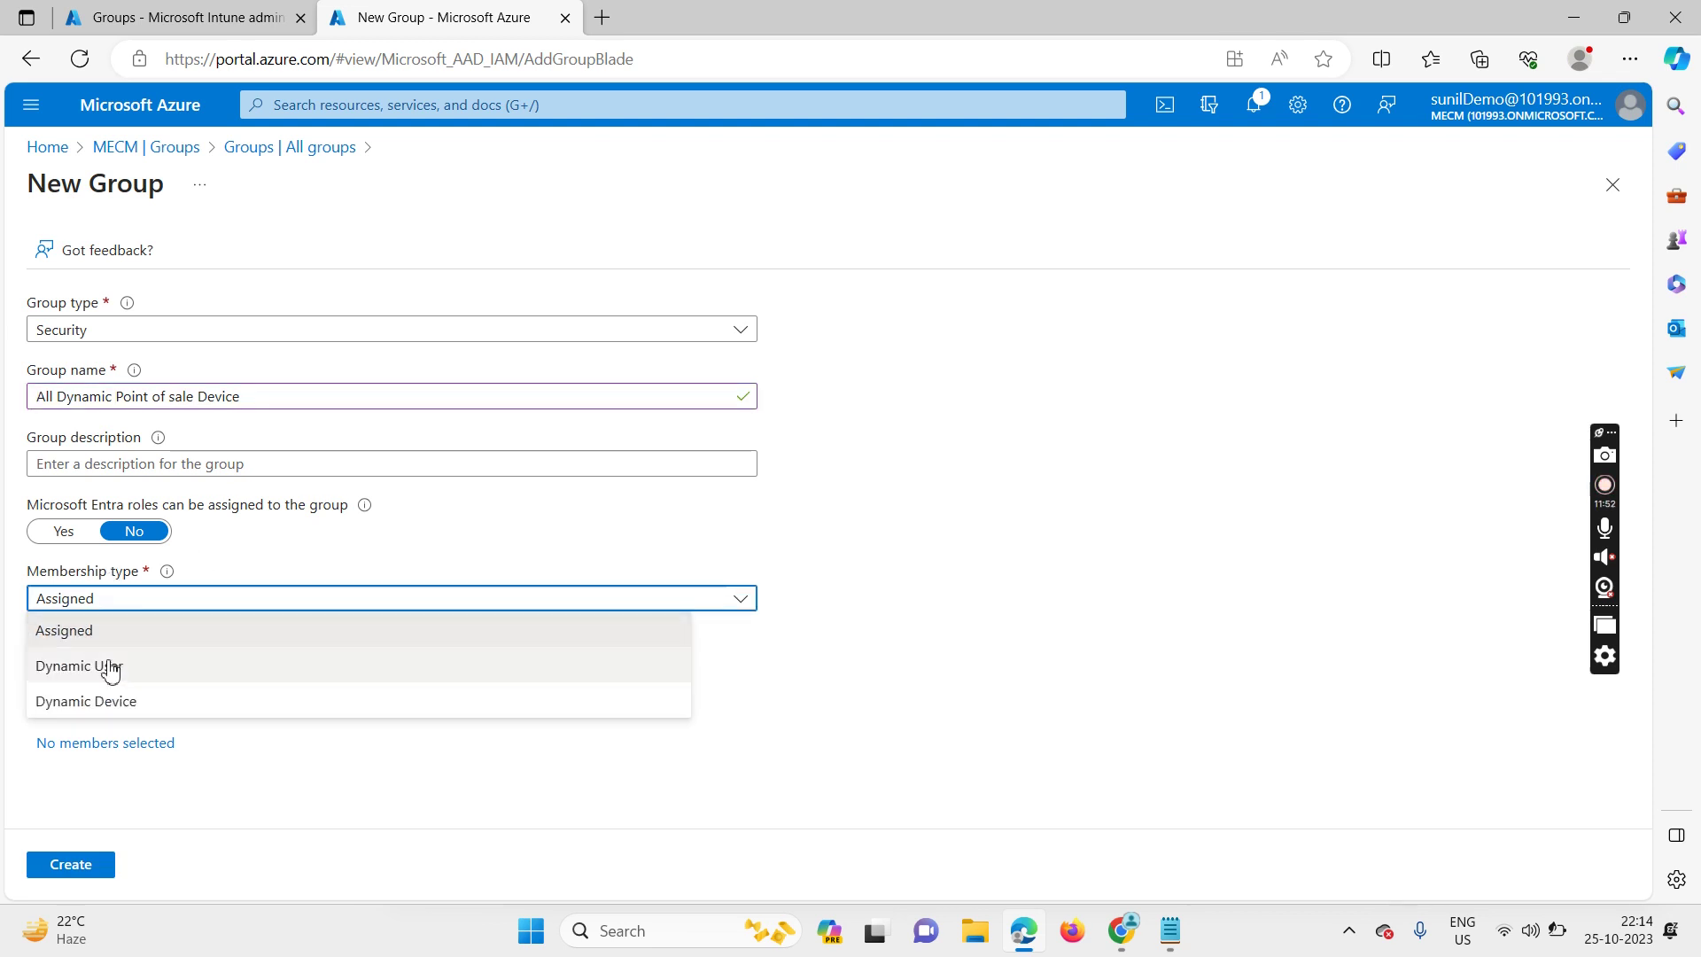
left_click(110, 704)
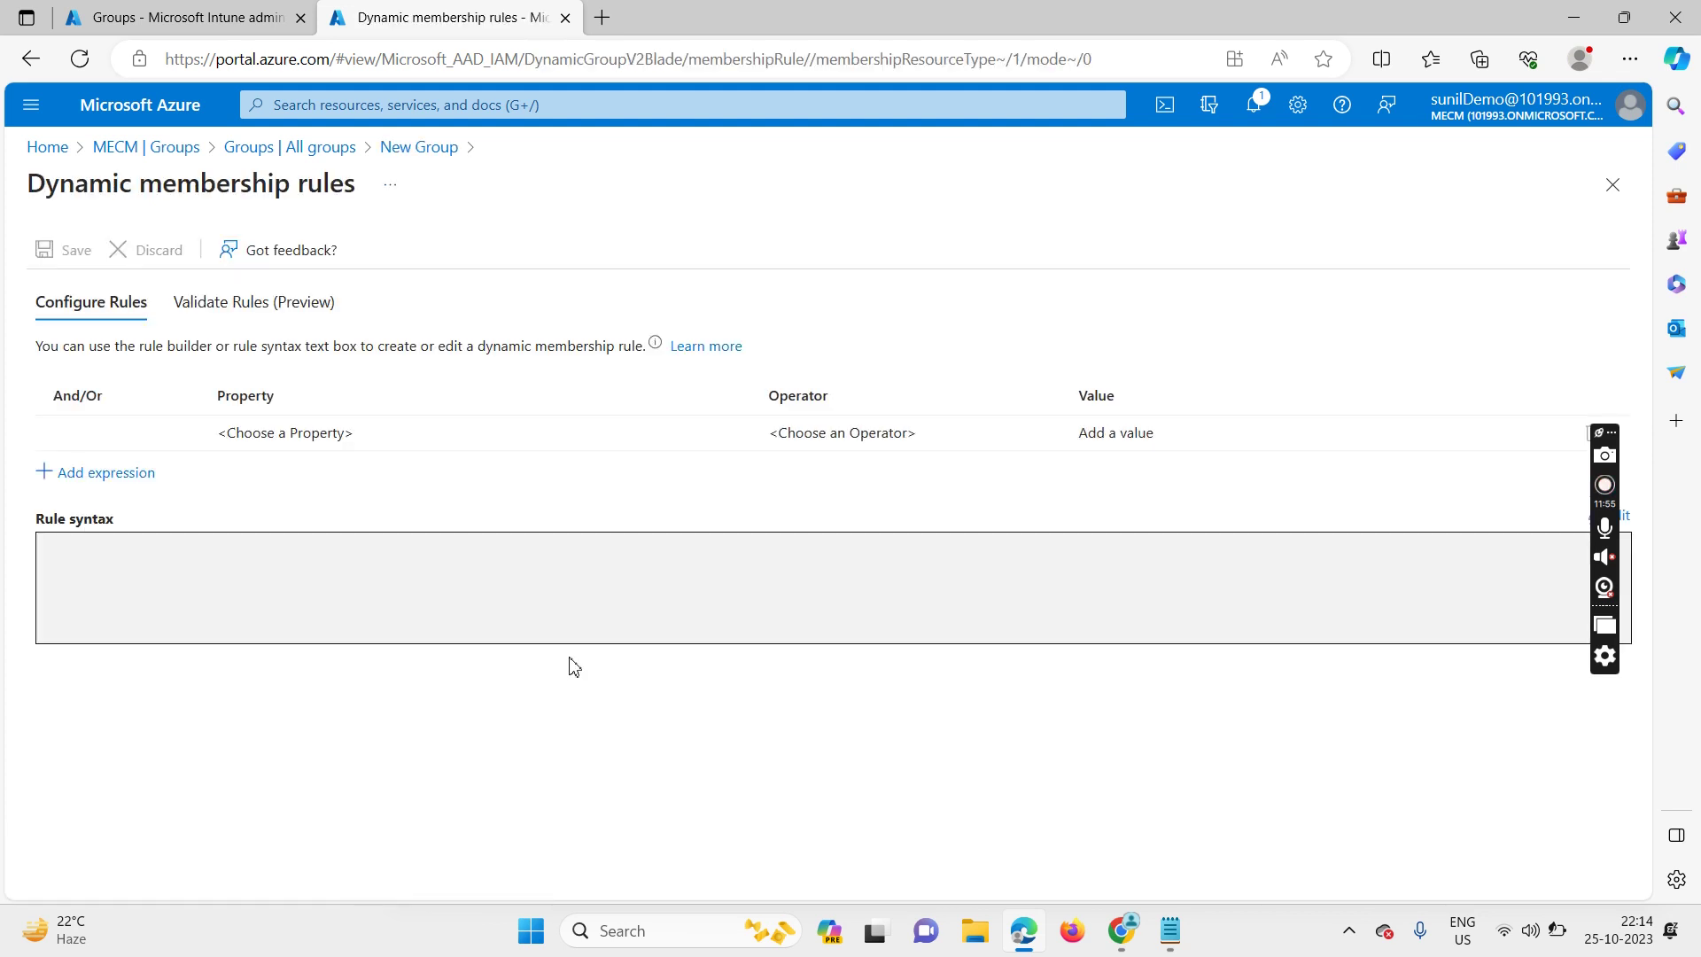
left_click(478, 434)
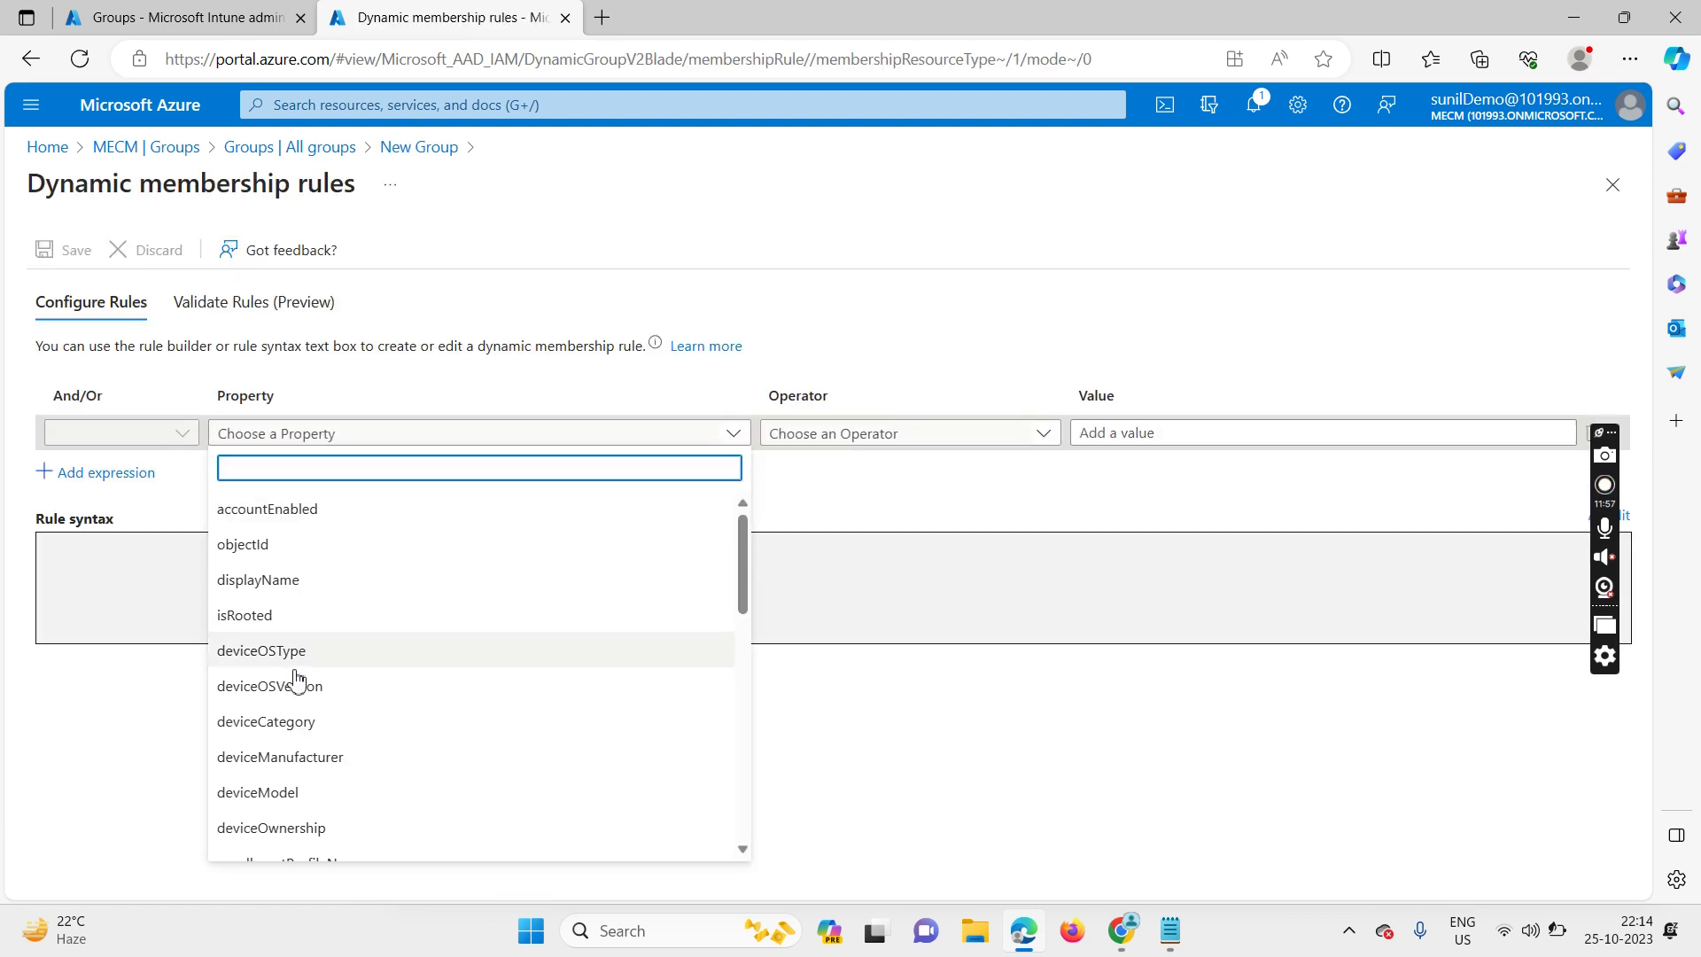
left_click(296, 721)
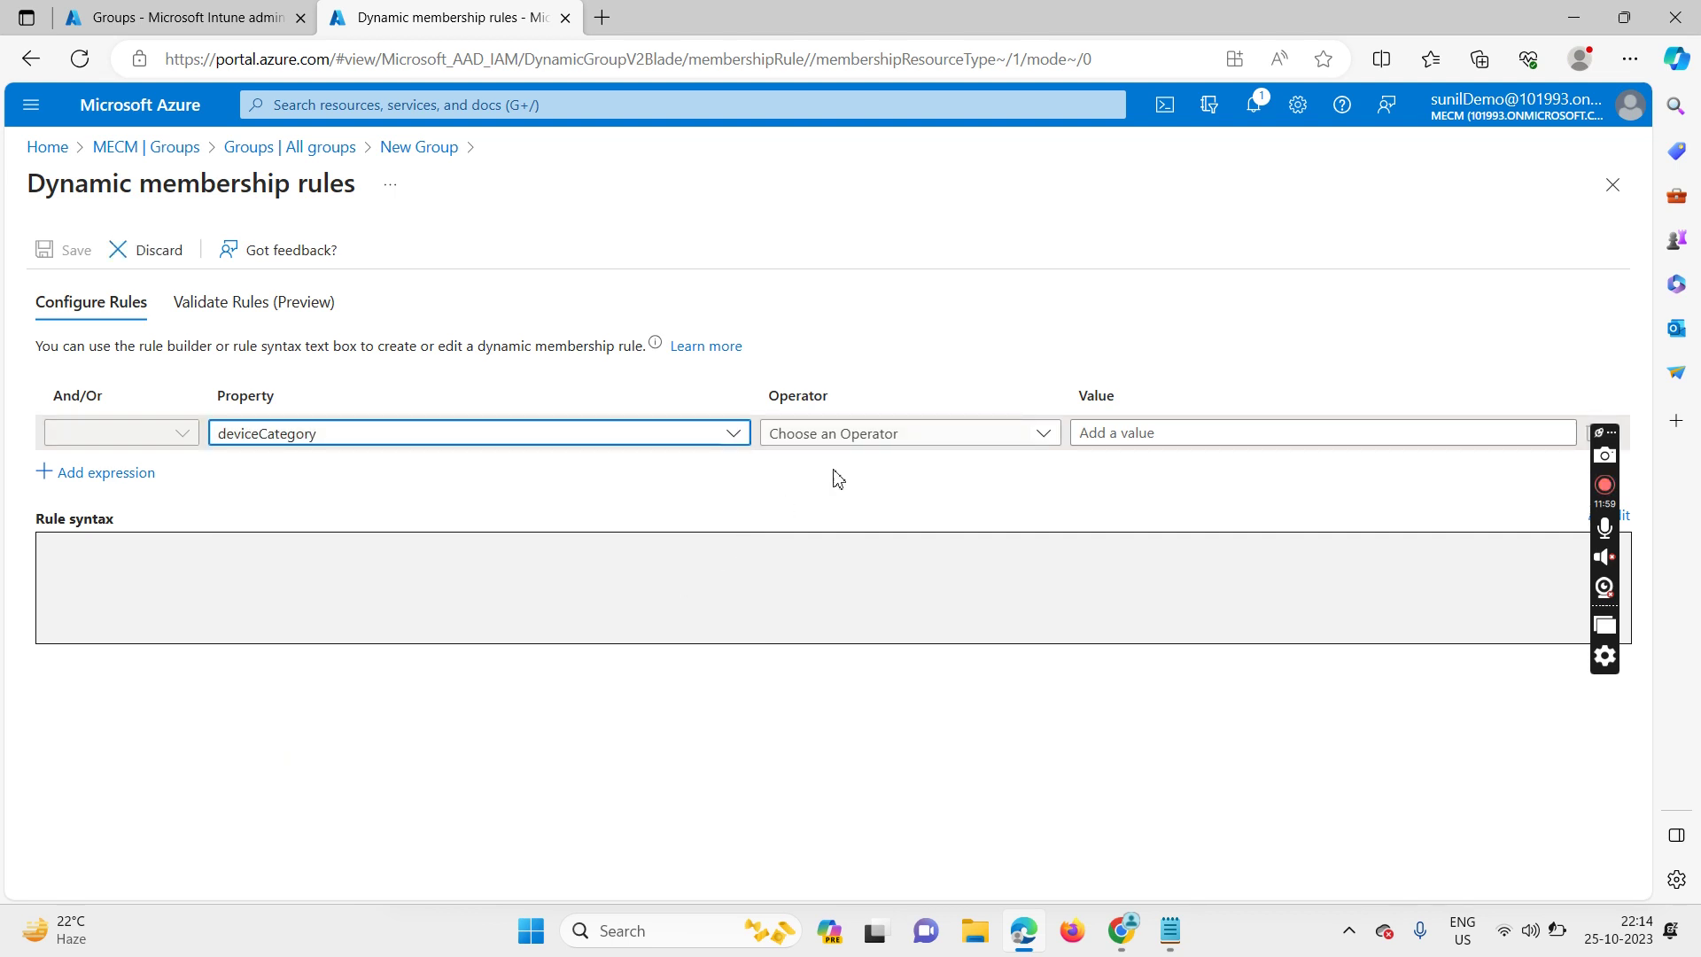
left_click(874, 443)
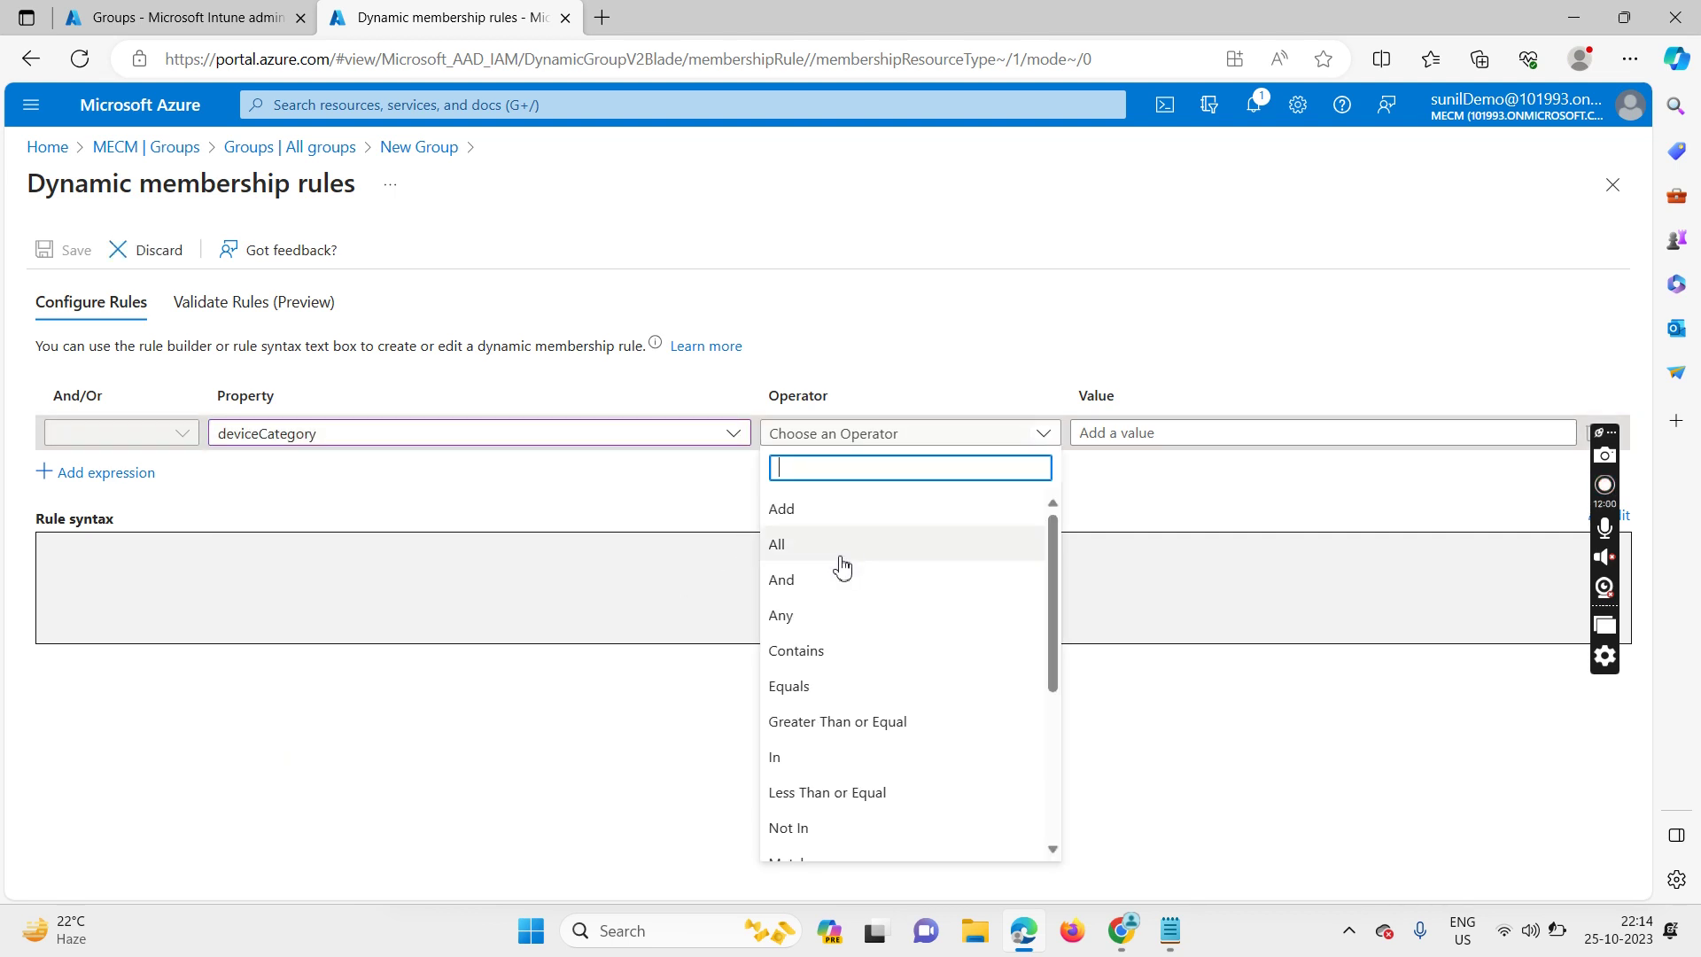
left_click(806, 687)
left_click(1128, 437)
type("Point of sale Device")
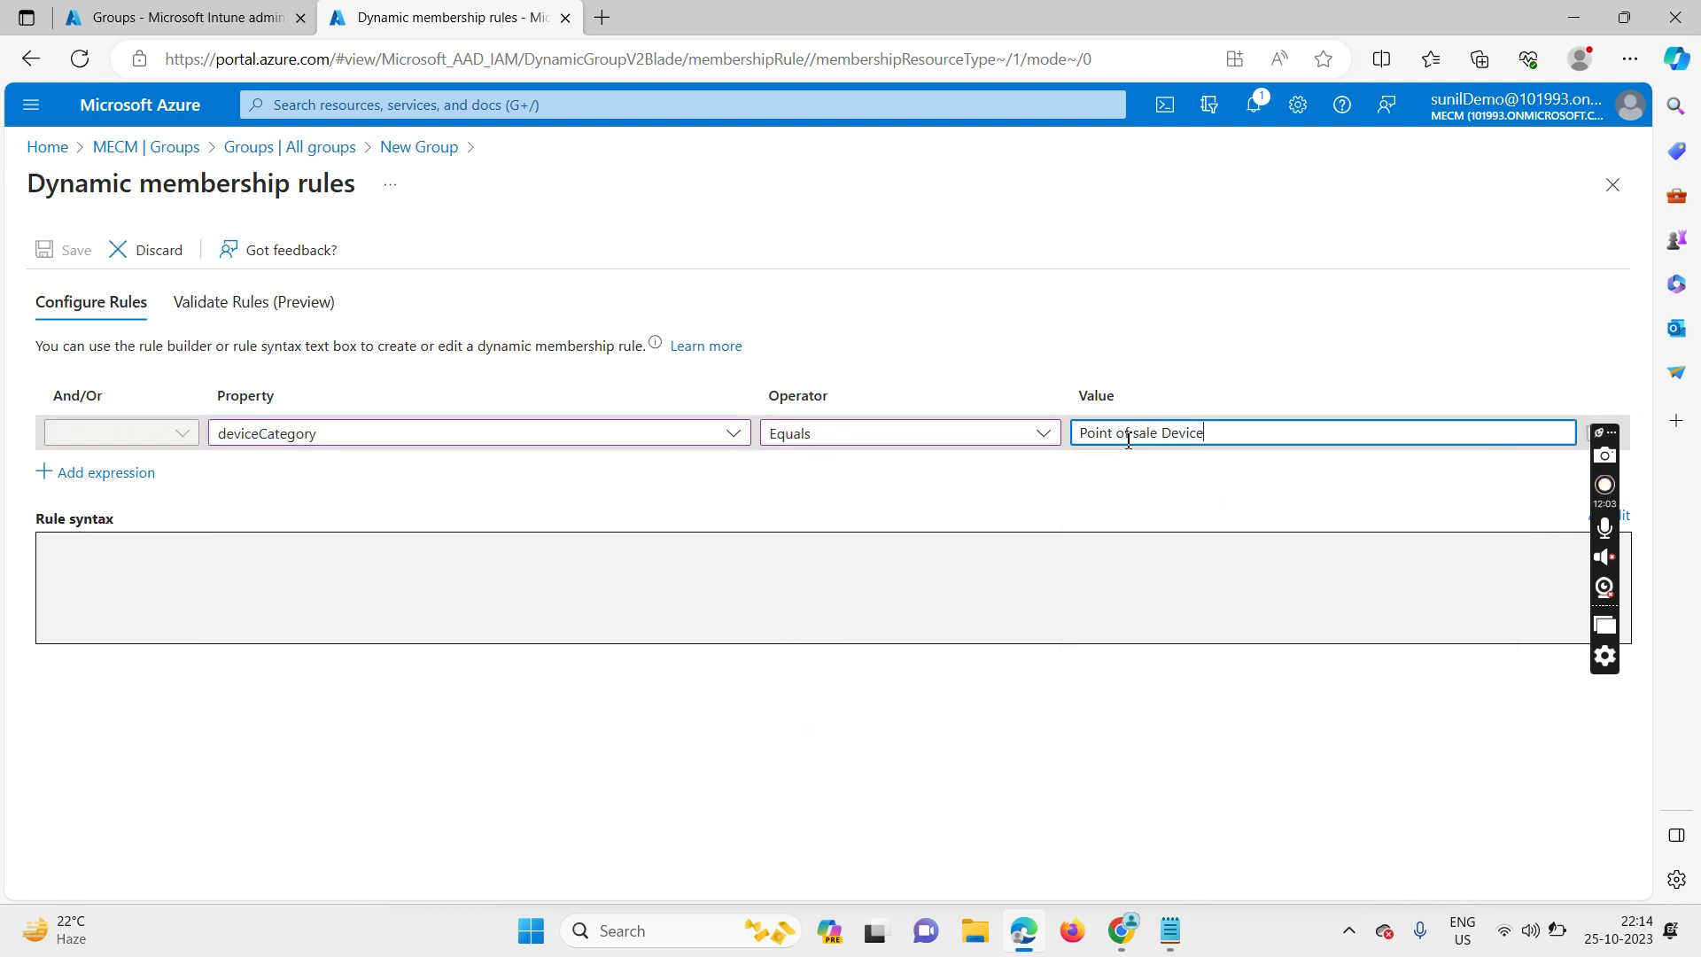
- Apply and save the membership rule, create the All Dynamic Point of sale Device group and refresh the group list
left_click(400, 583)
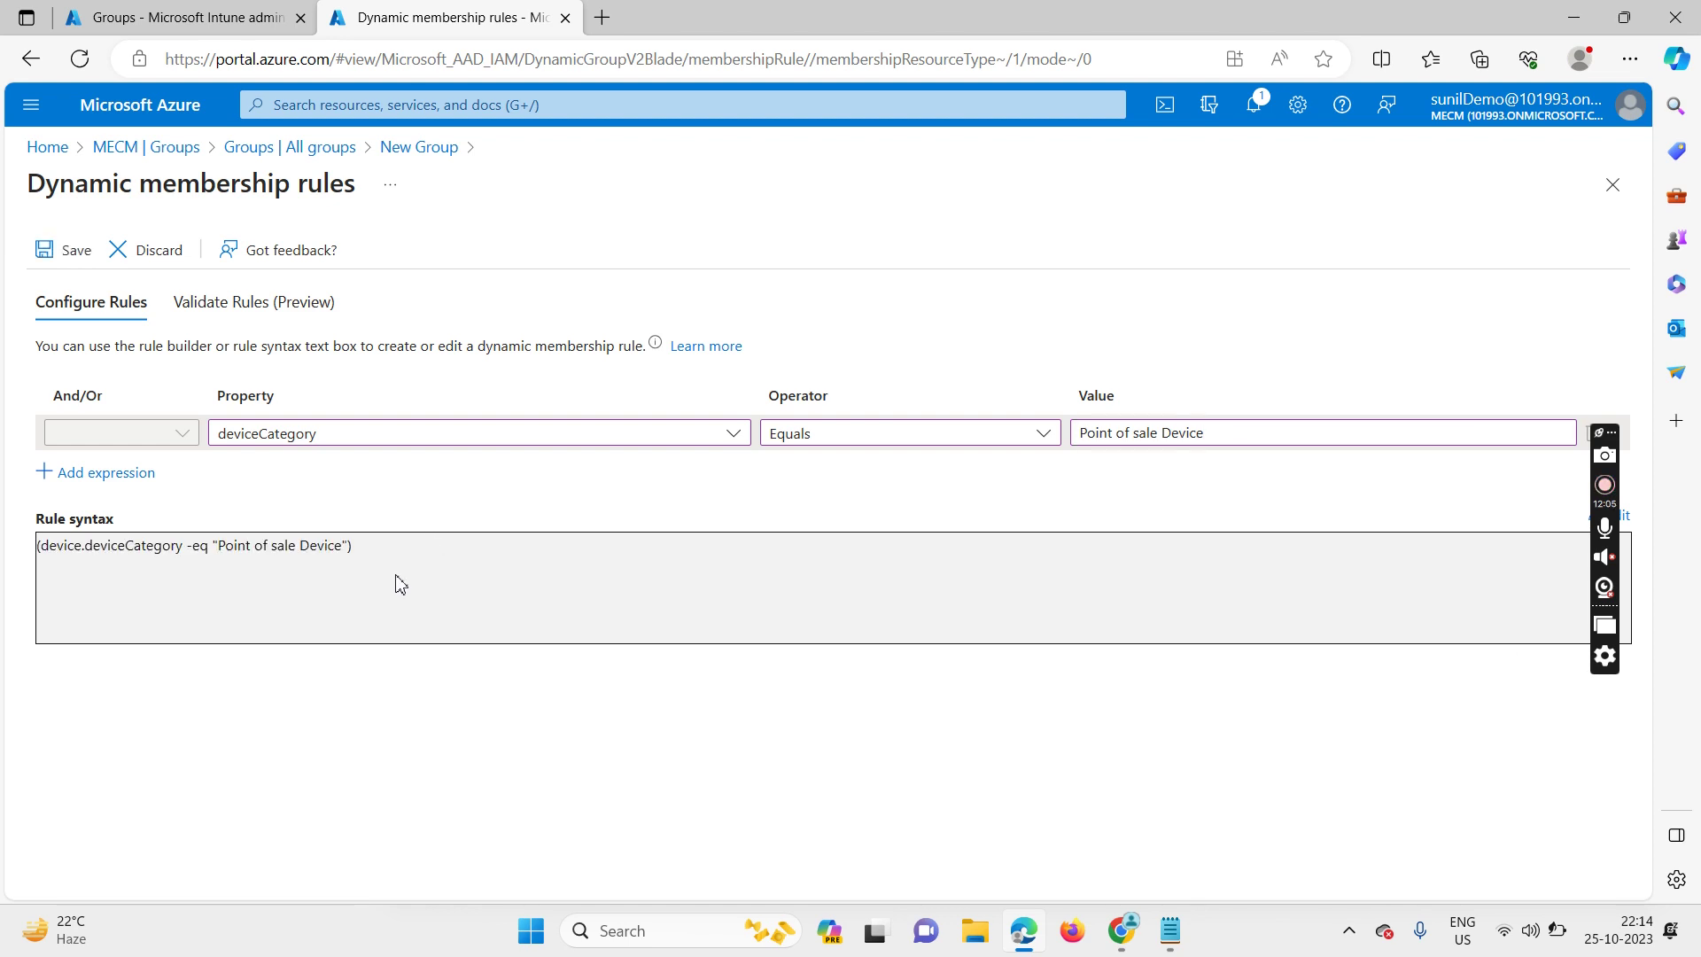
left_click(74, 266)
left_click(76, 865)
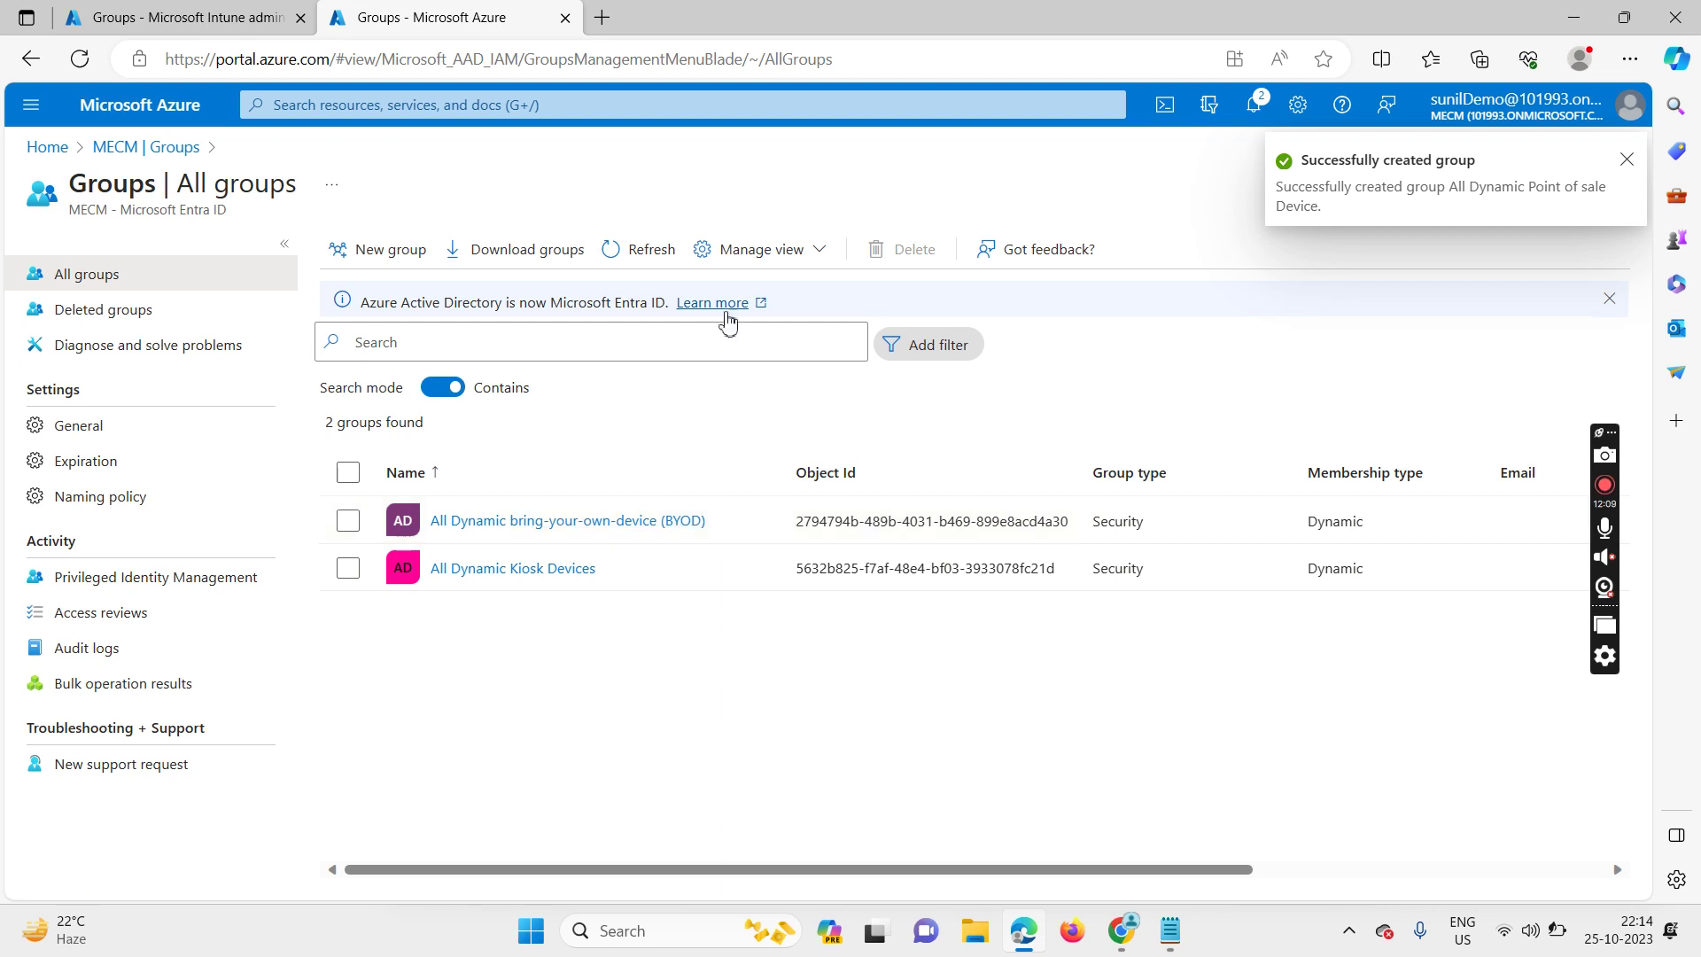
left_click(646, 248)
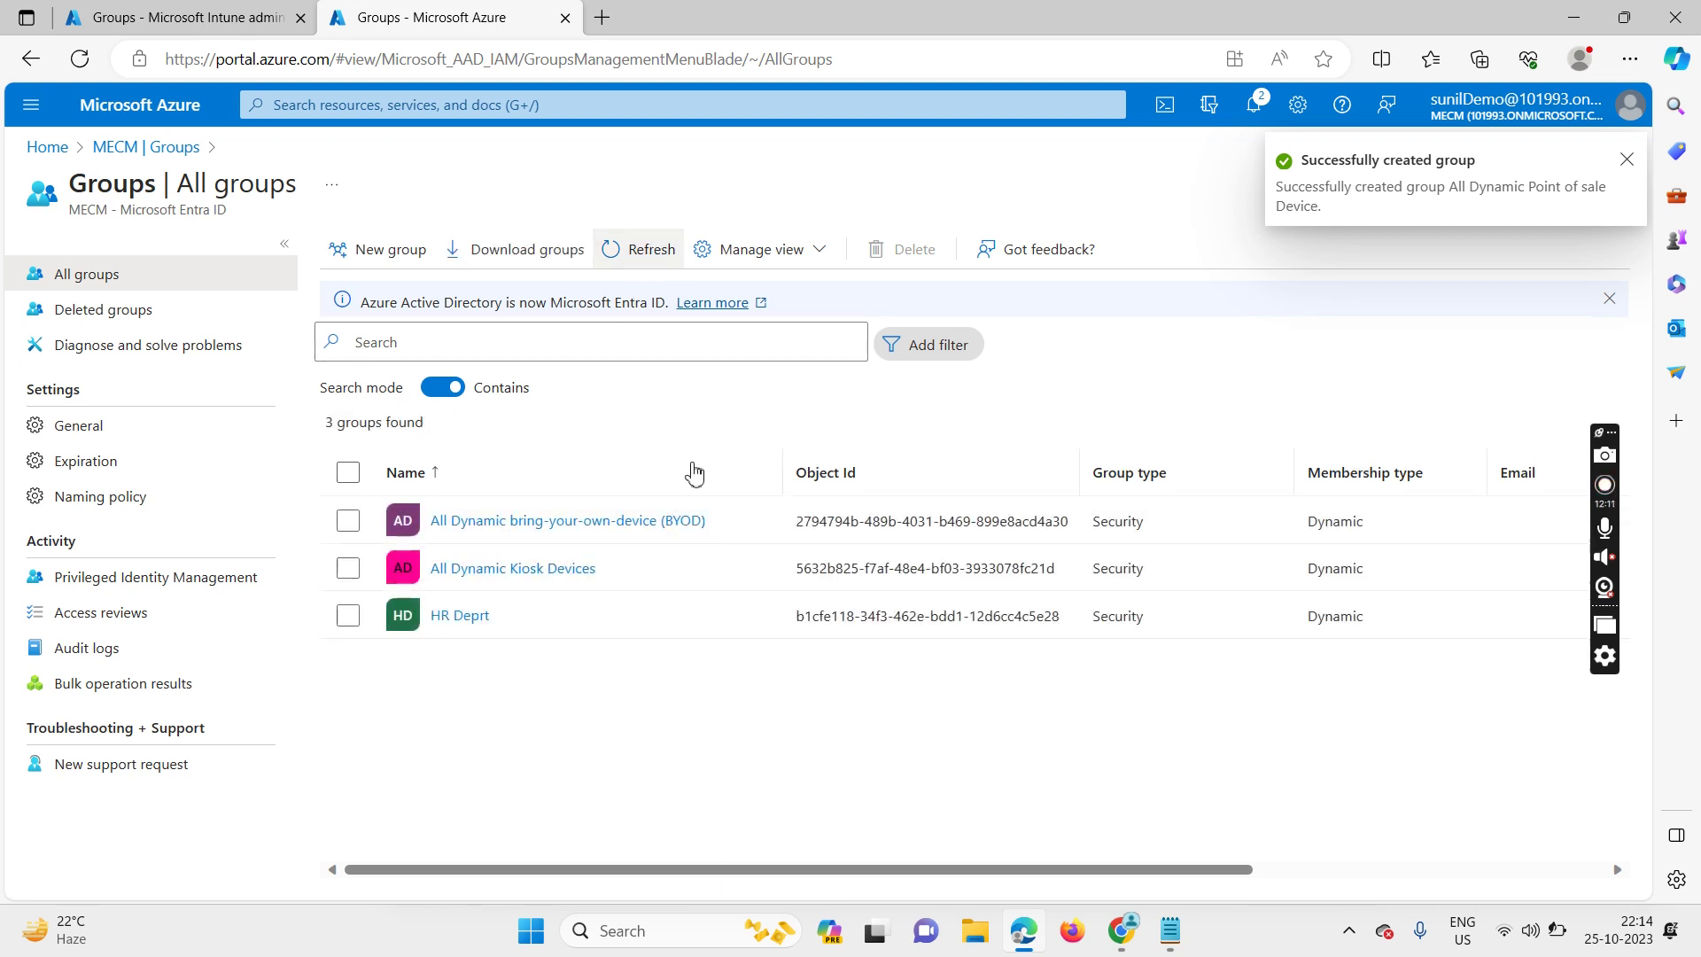
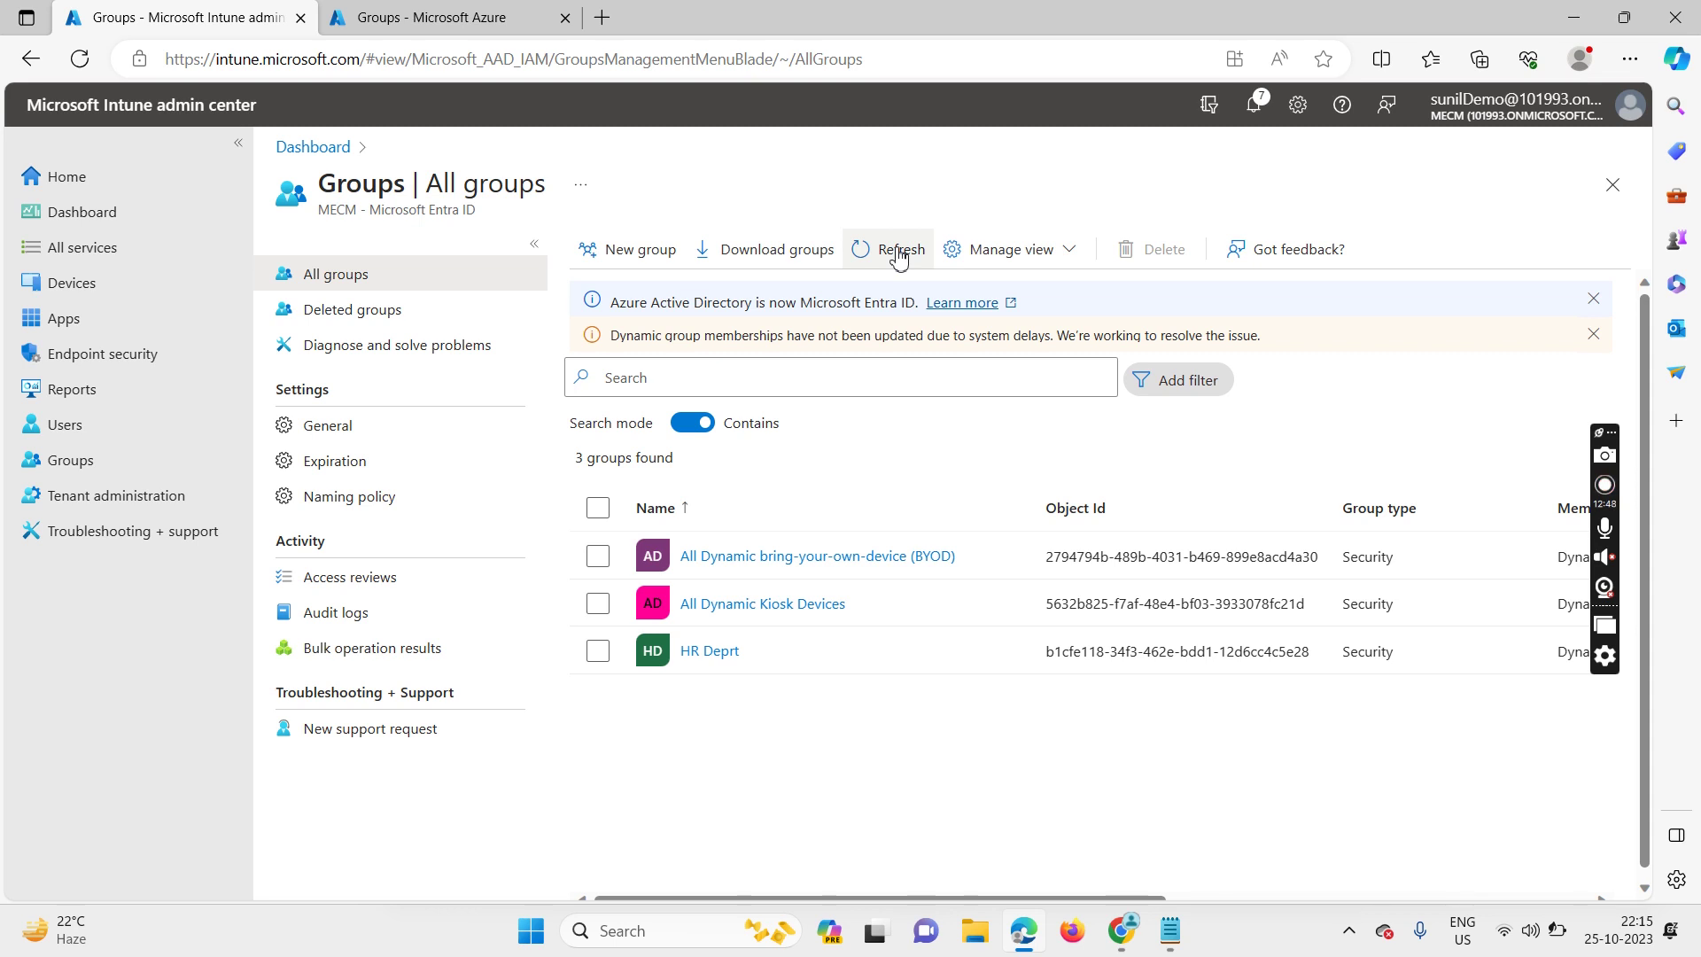
- Check the Devices overview in the Intune admin center, then reopen the All groups list and refresh it
left_click(93, 295)
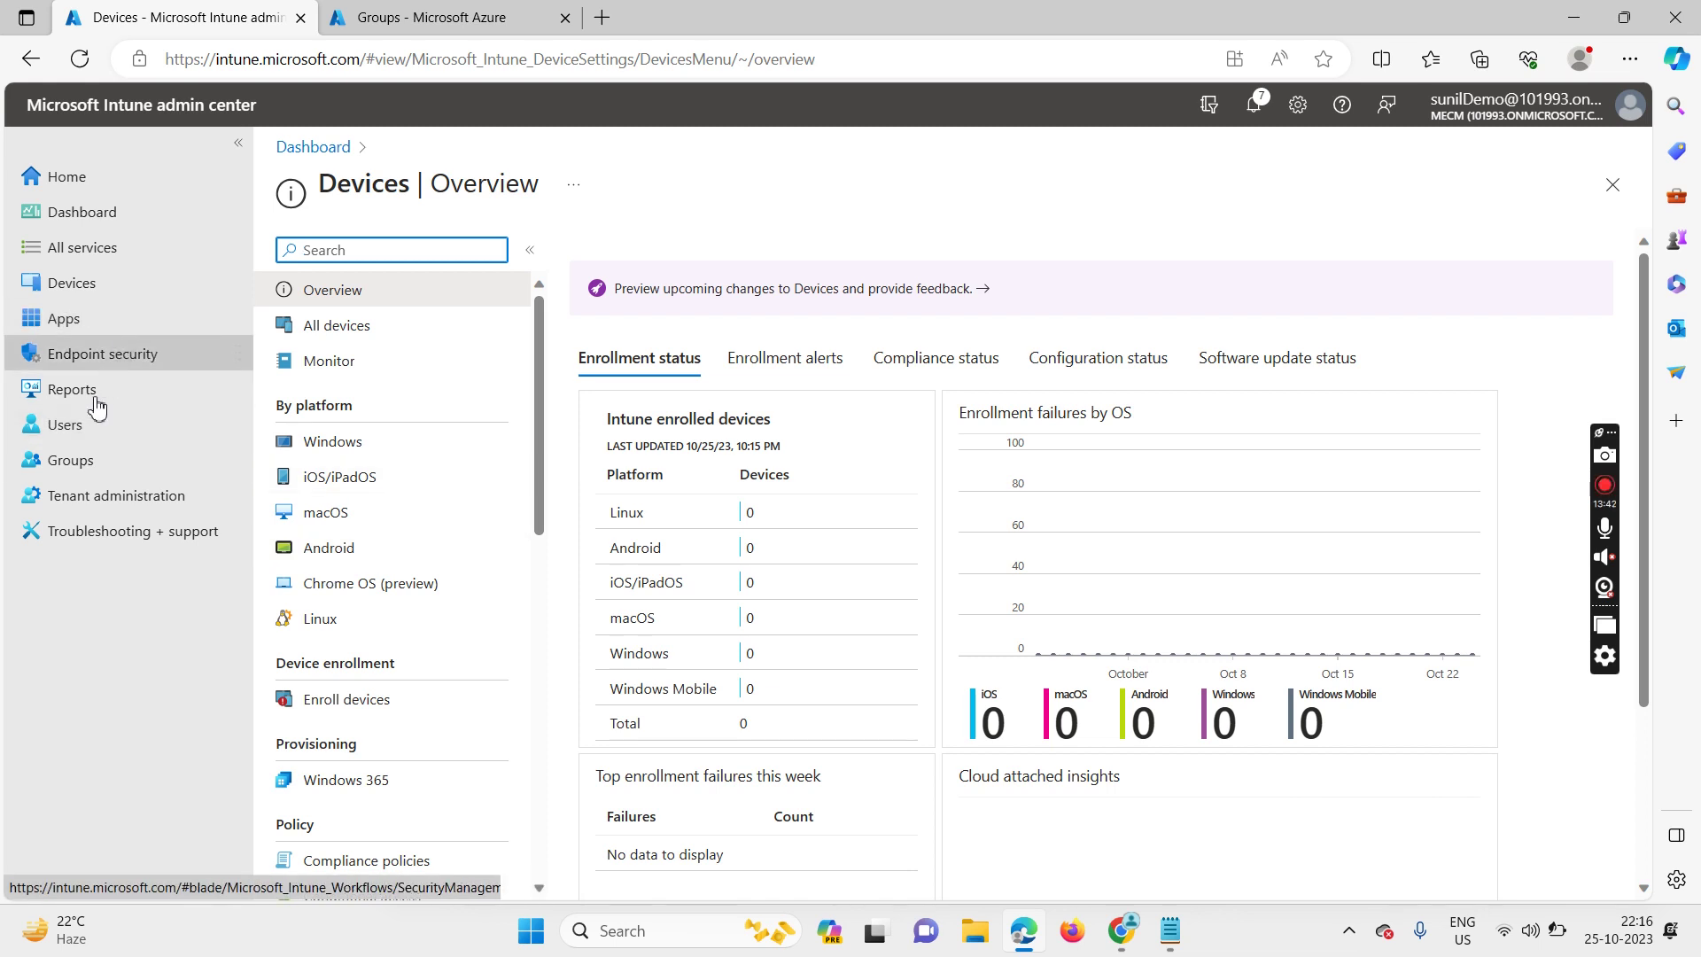
left_click(81, 469)
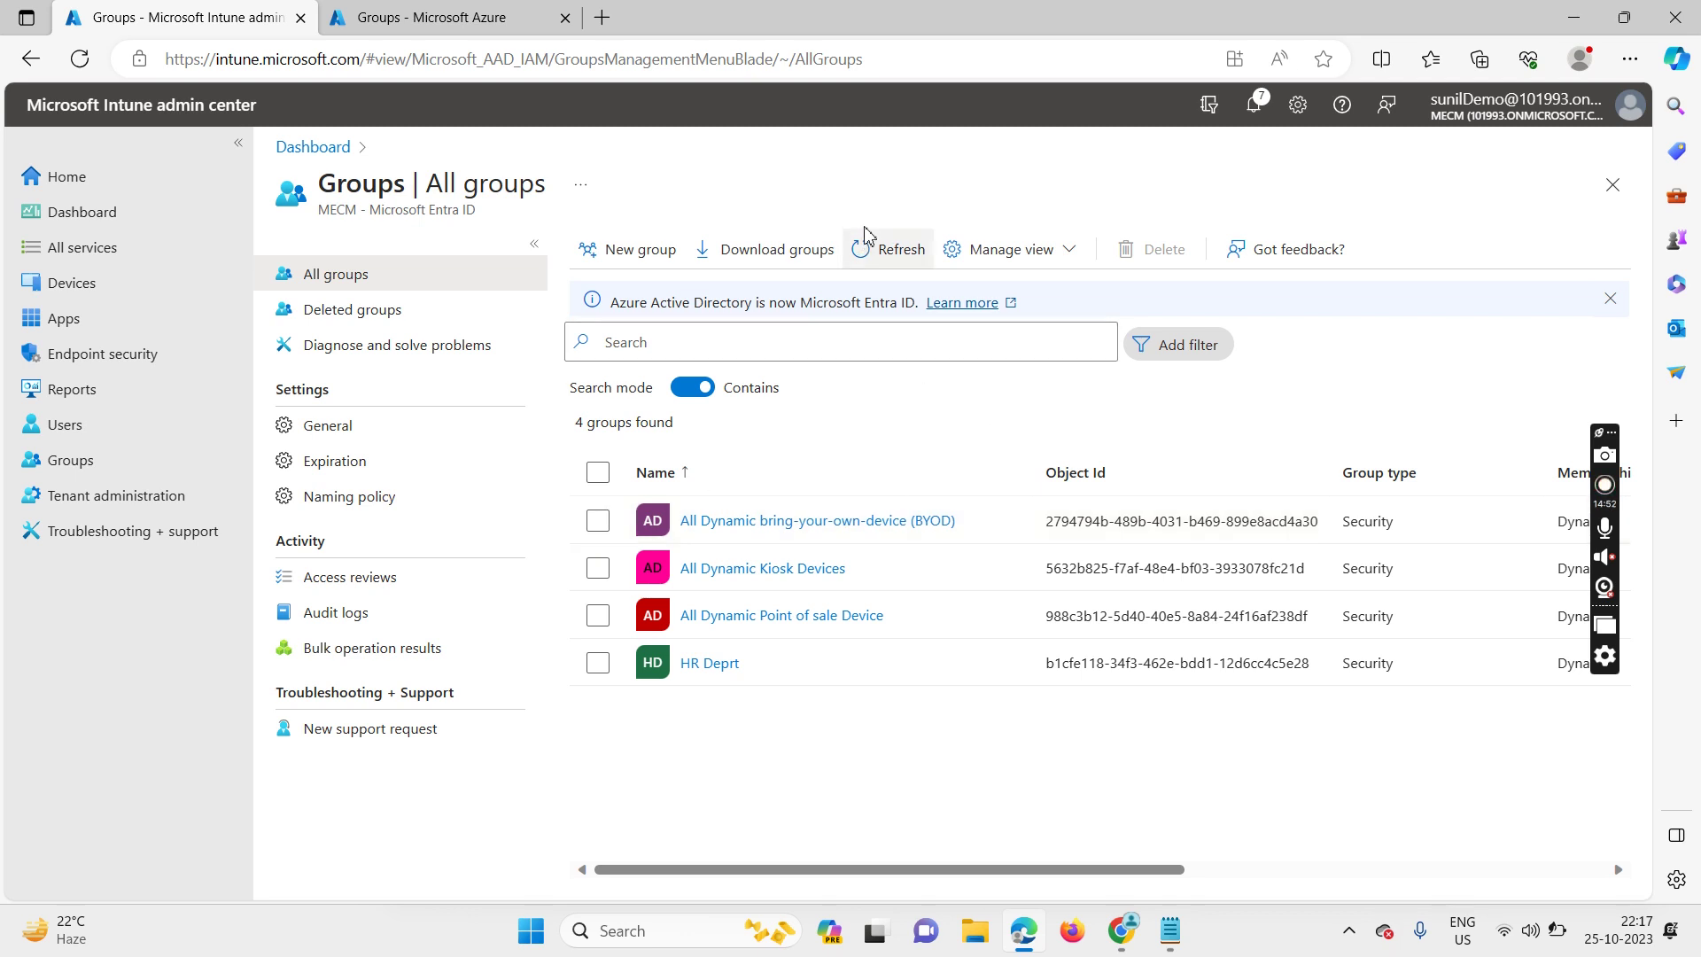
left_click(865, 256)
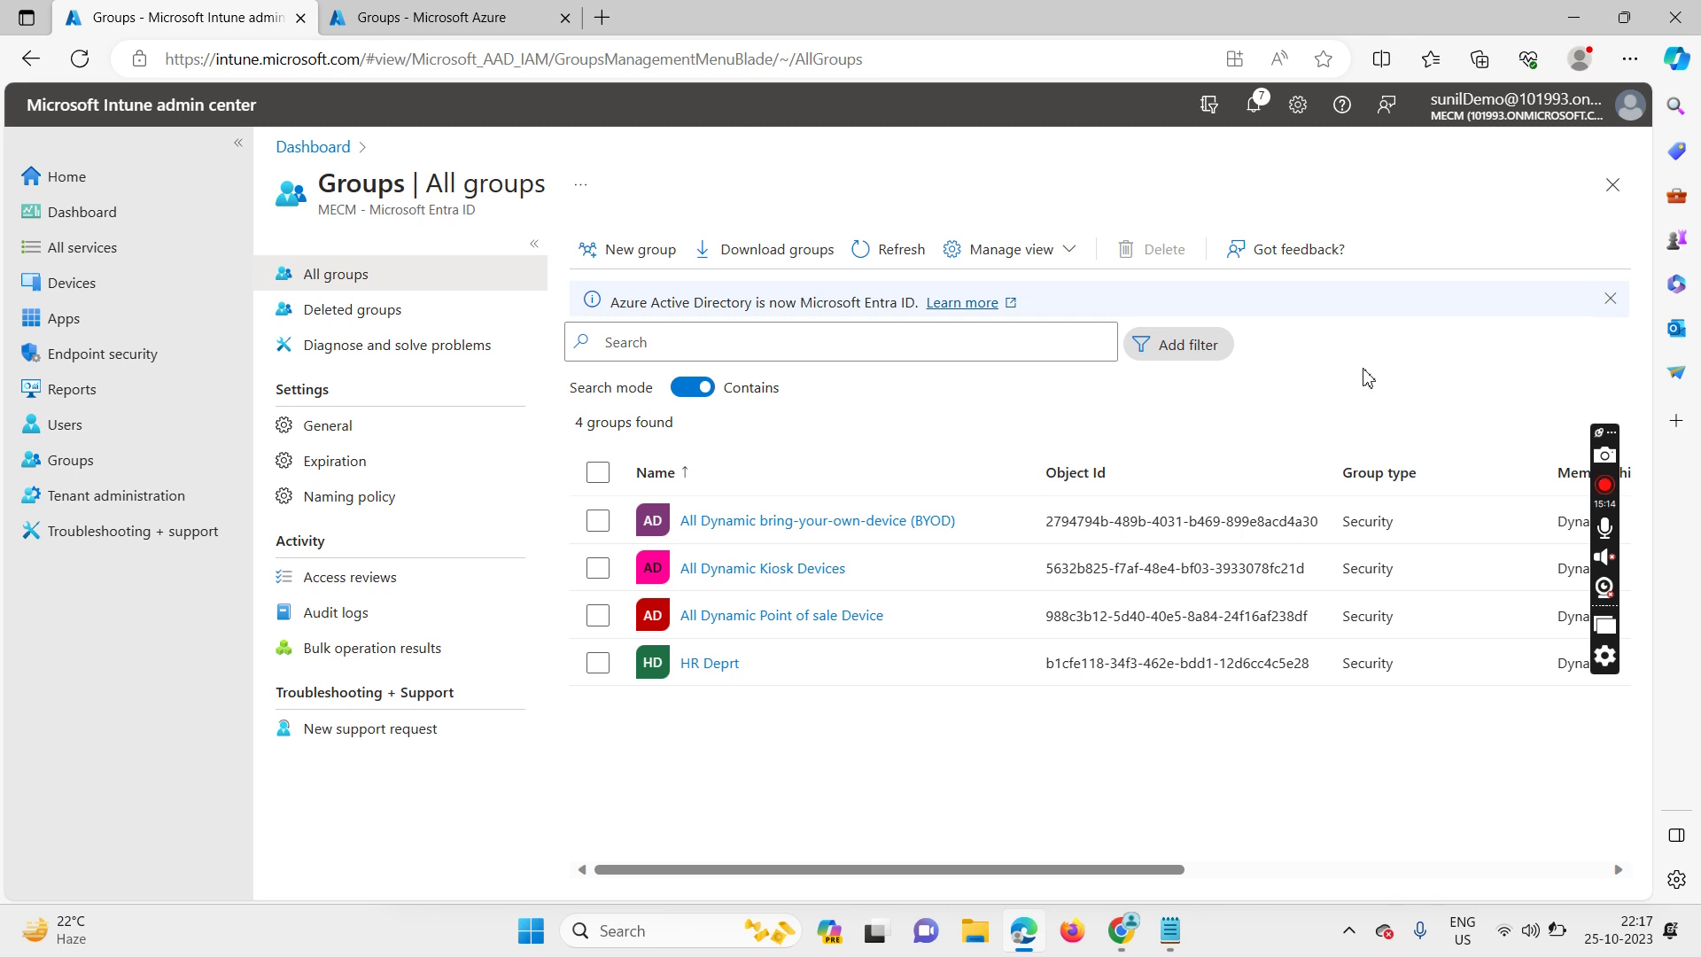
- Look through the Devices menu, the dashboard, All services and the status section of the Intune home page
left_click(74, 287)
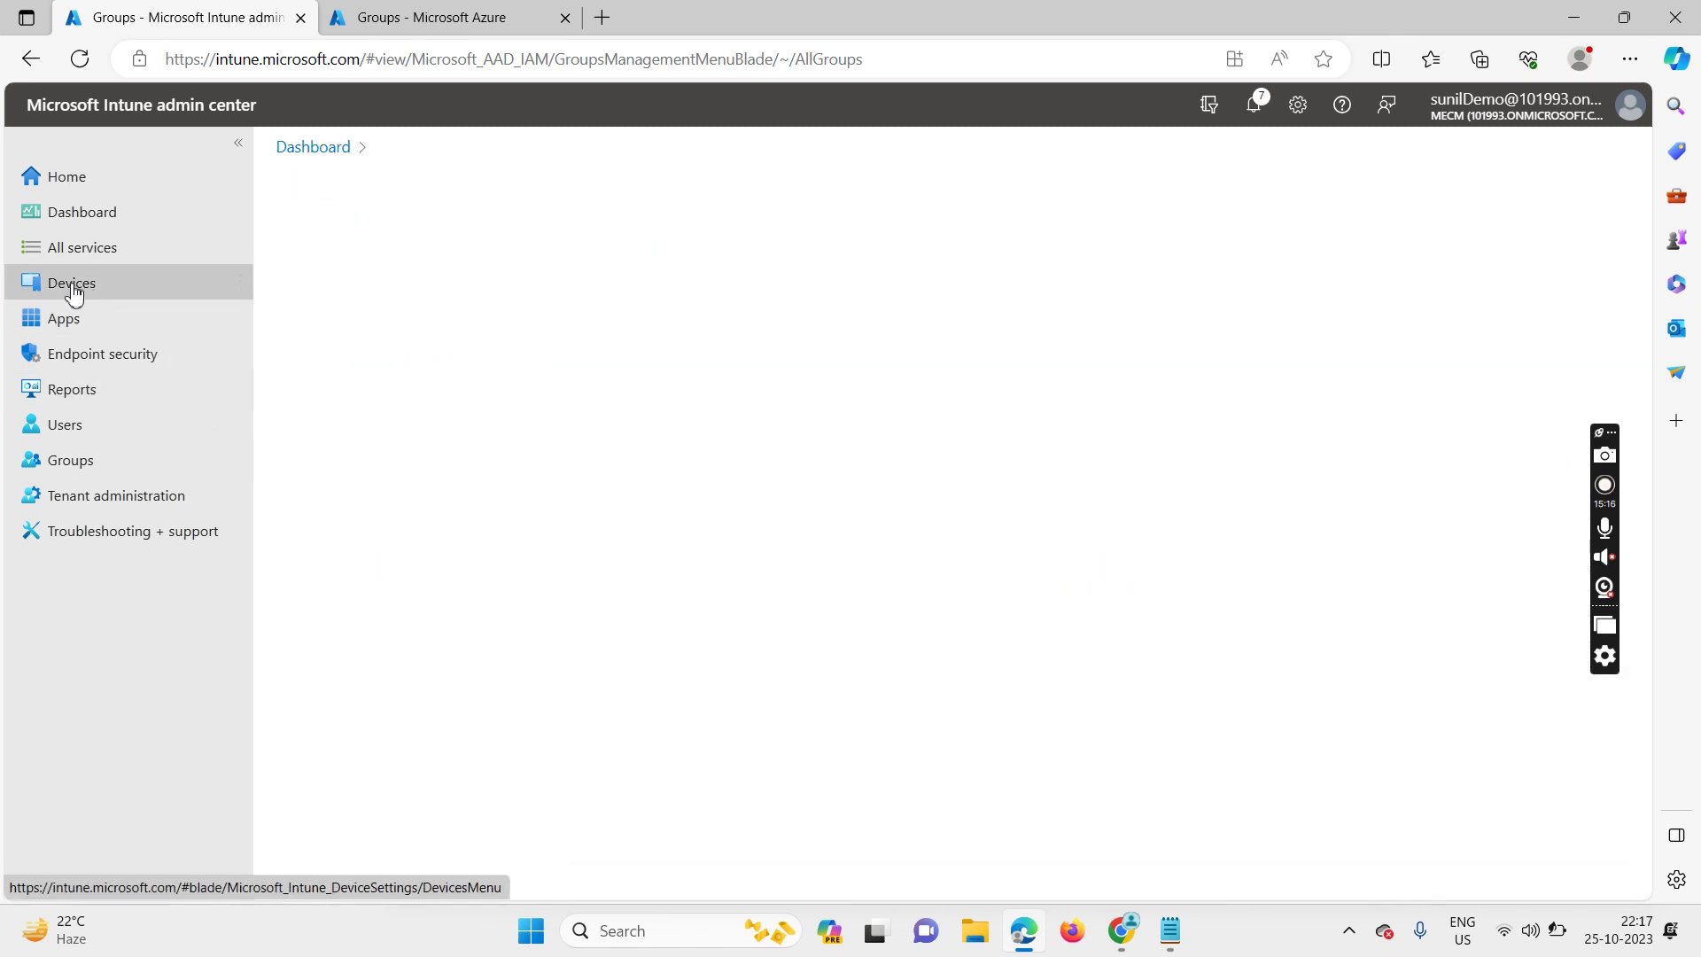
scroll(429, 625, "down", 5)
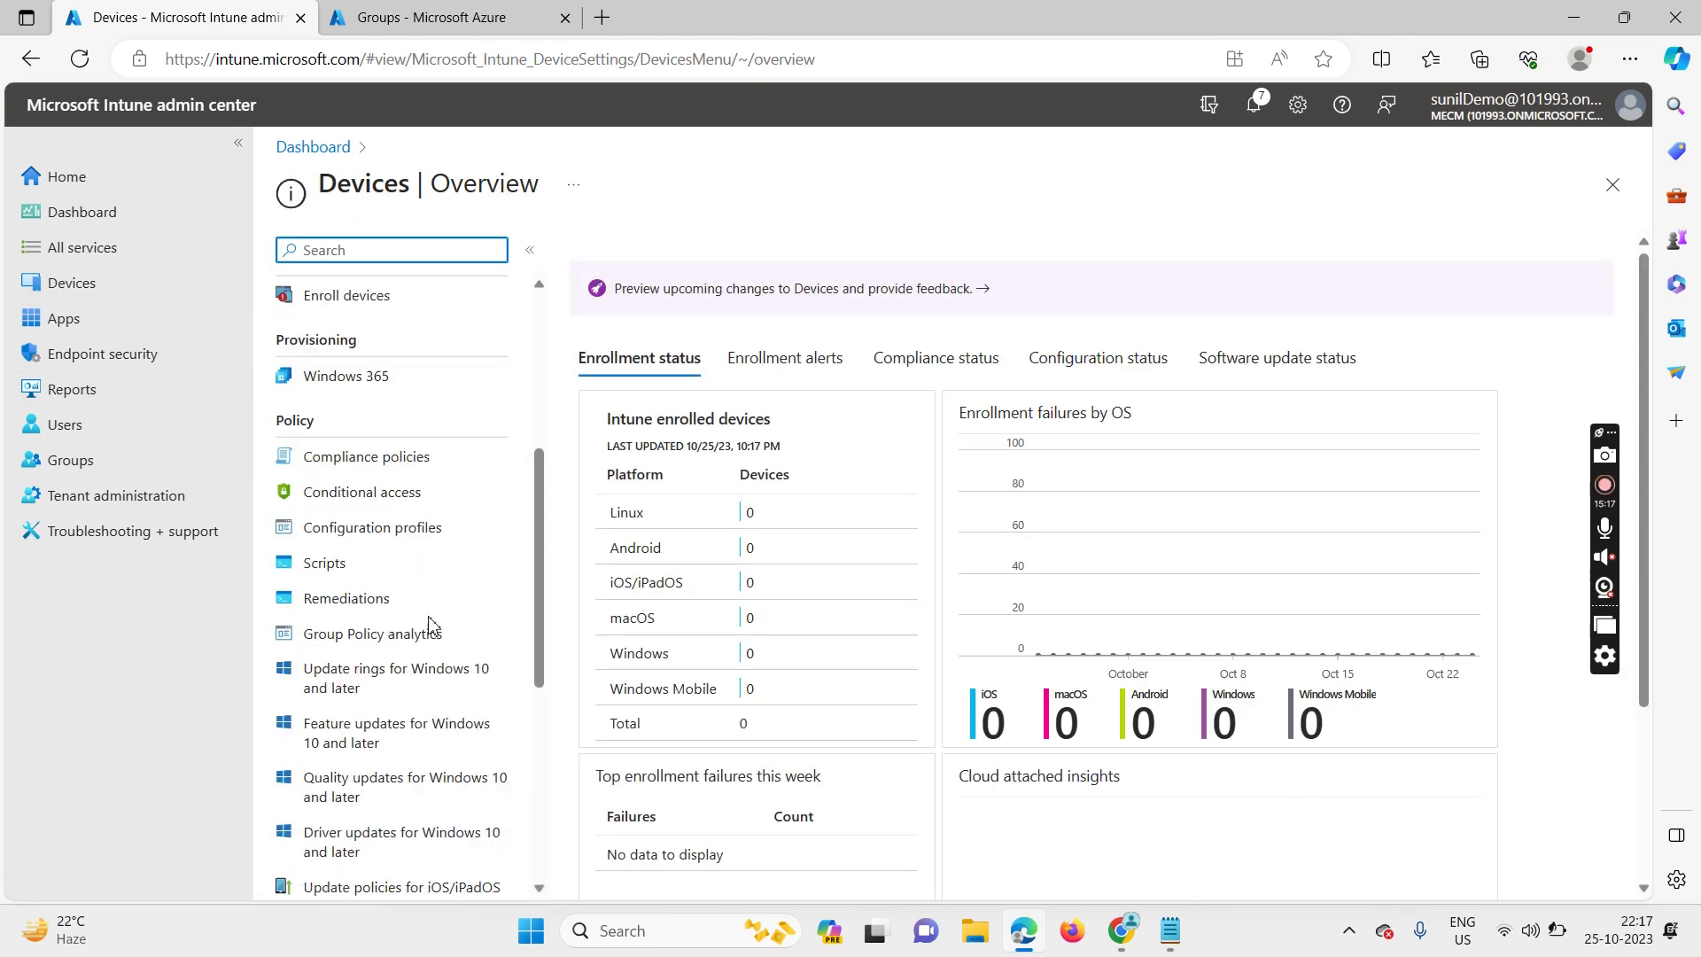
scroll(431, 625, "down", 2)
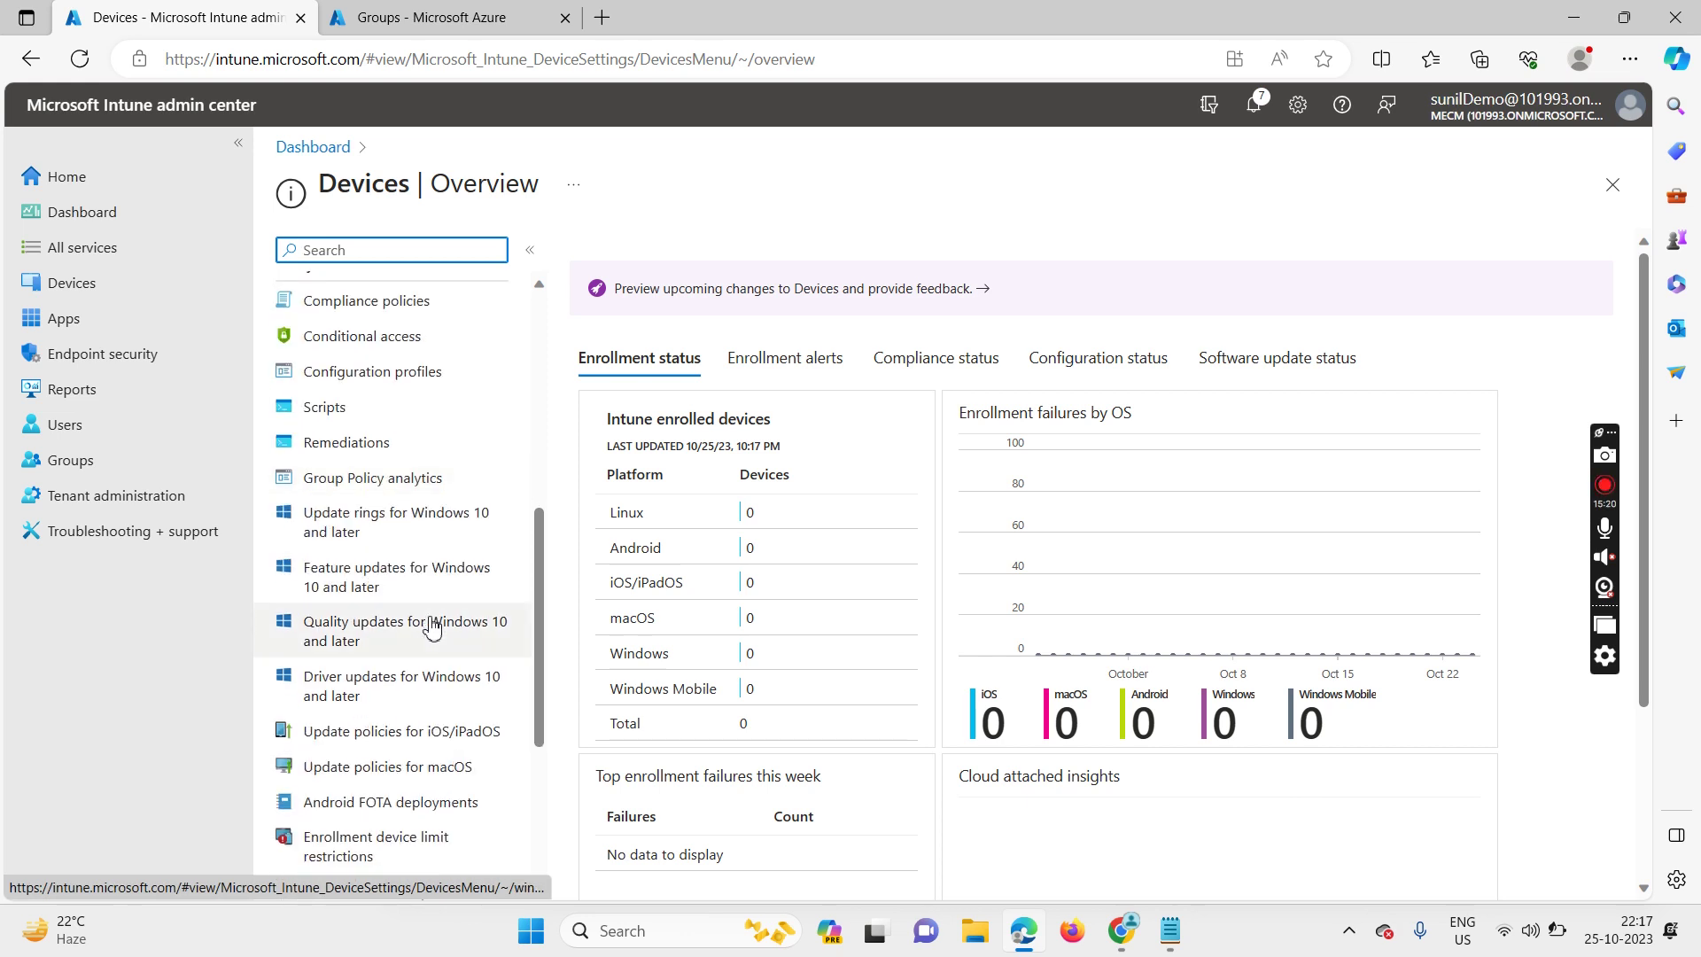
left_click(133, 224)
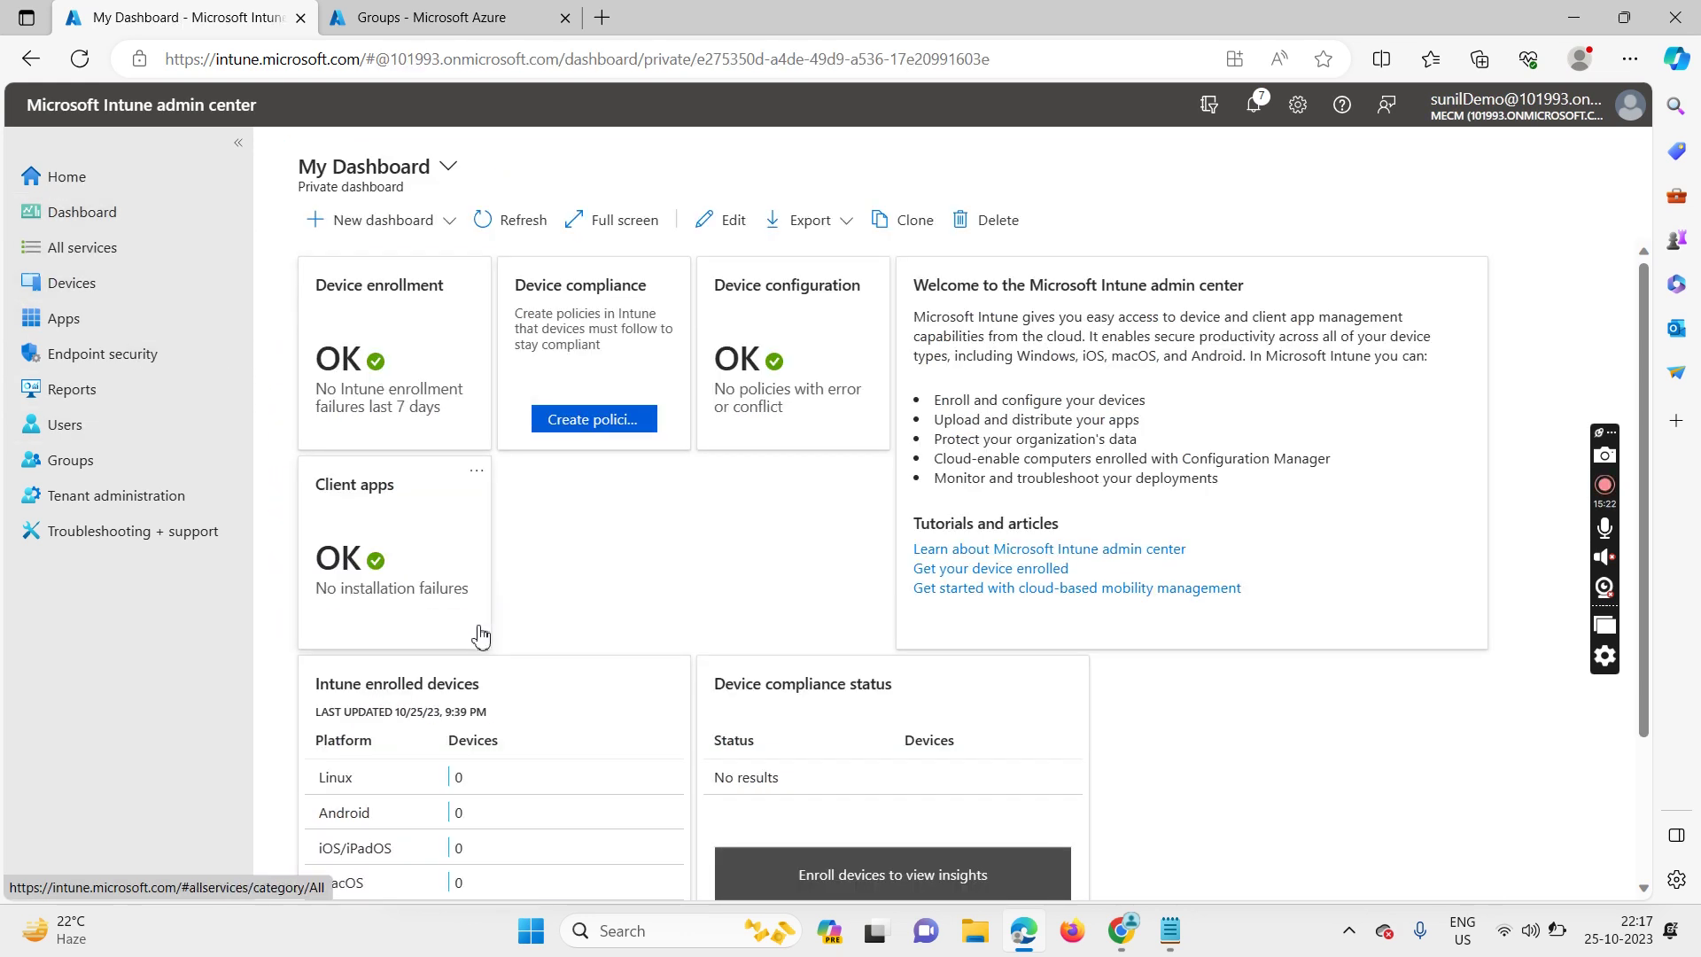
left_click(109, 247)
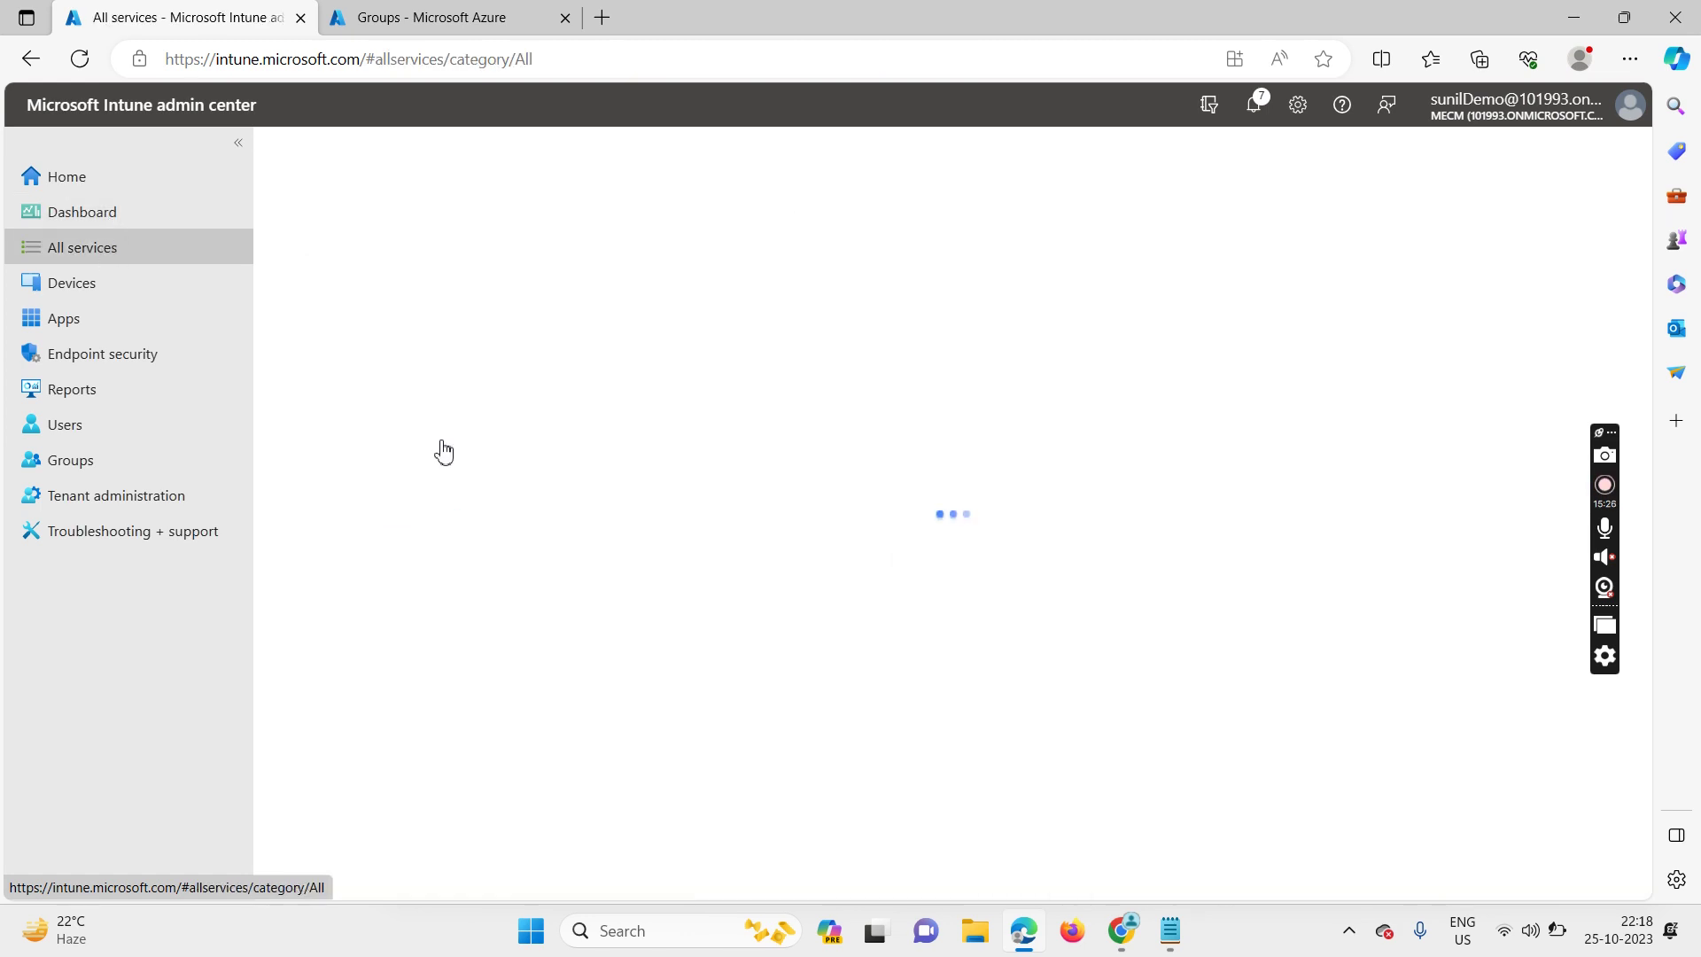
left_click(114, 197)
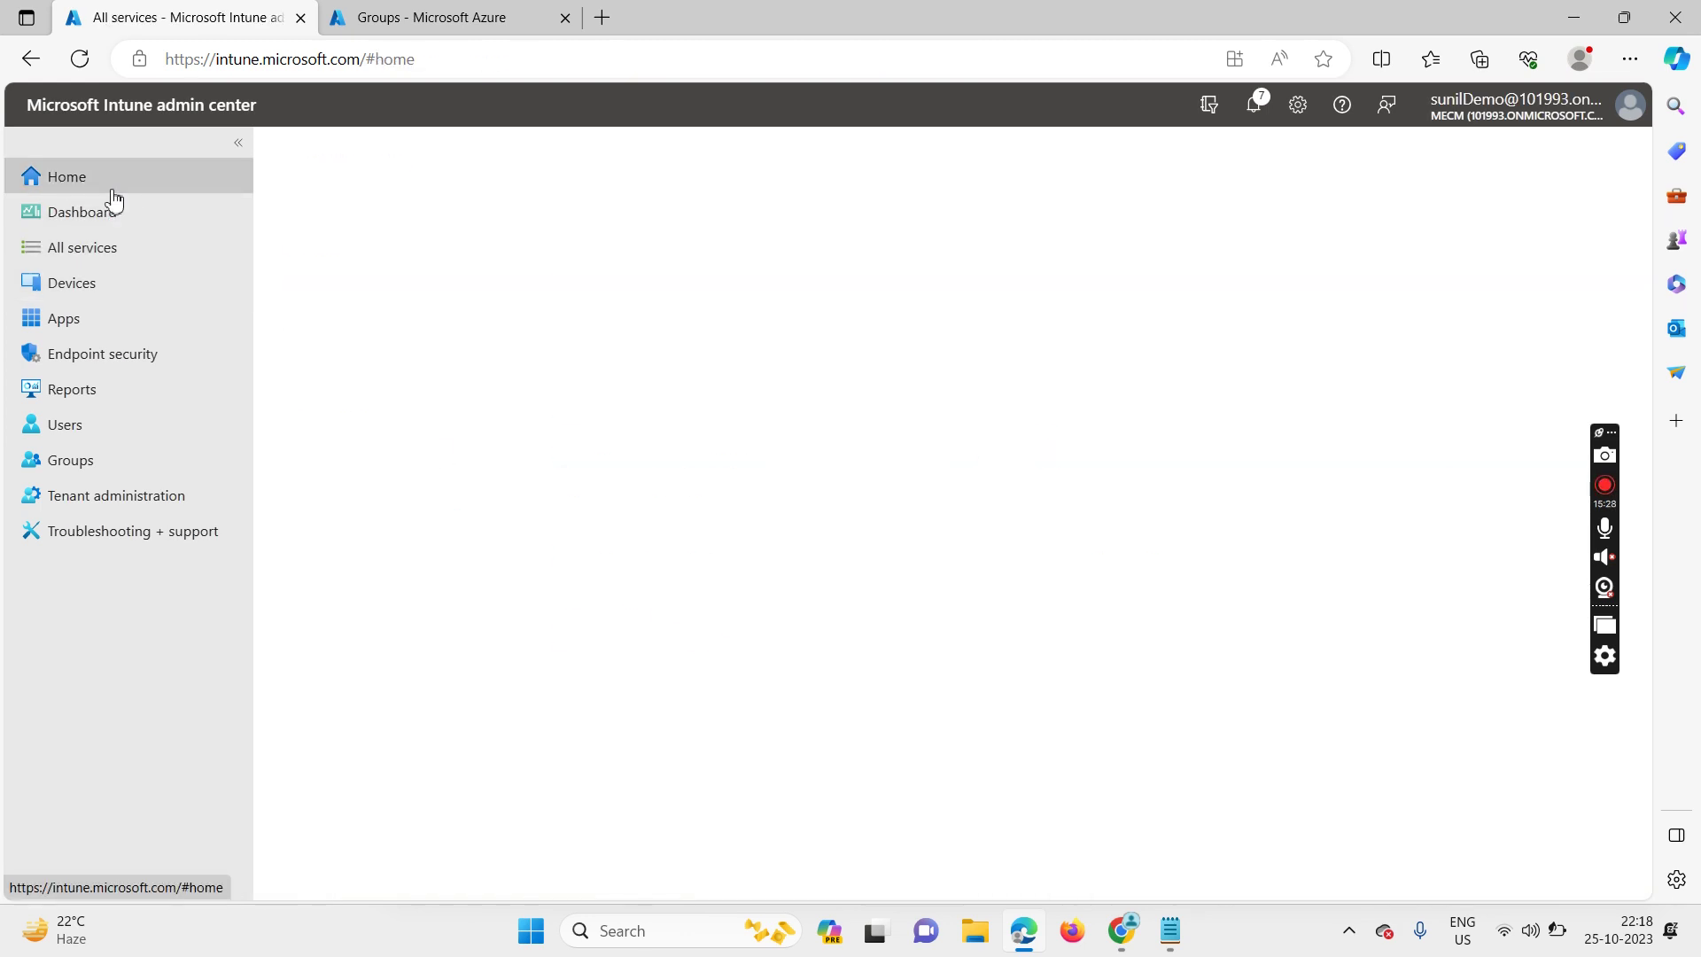
scroll(549, 377, "down", 1)
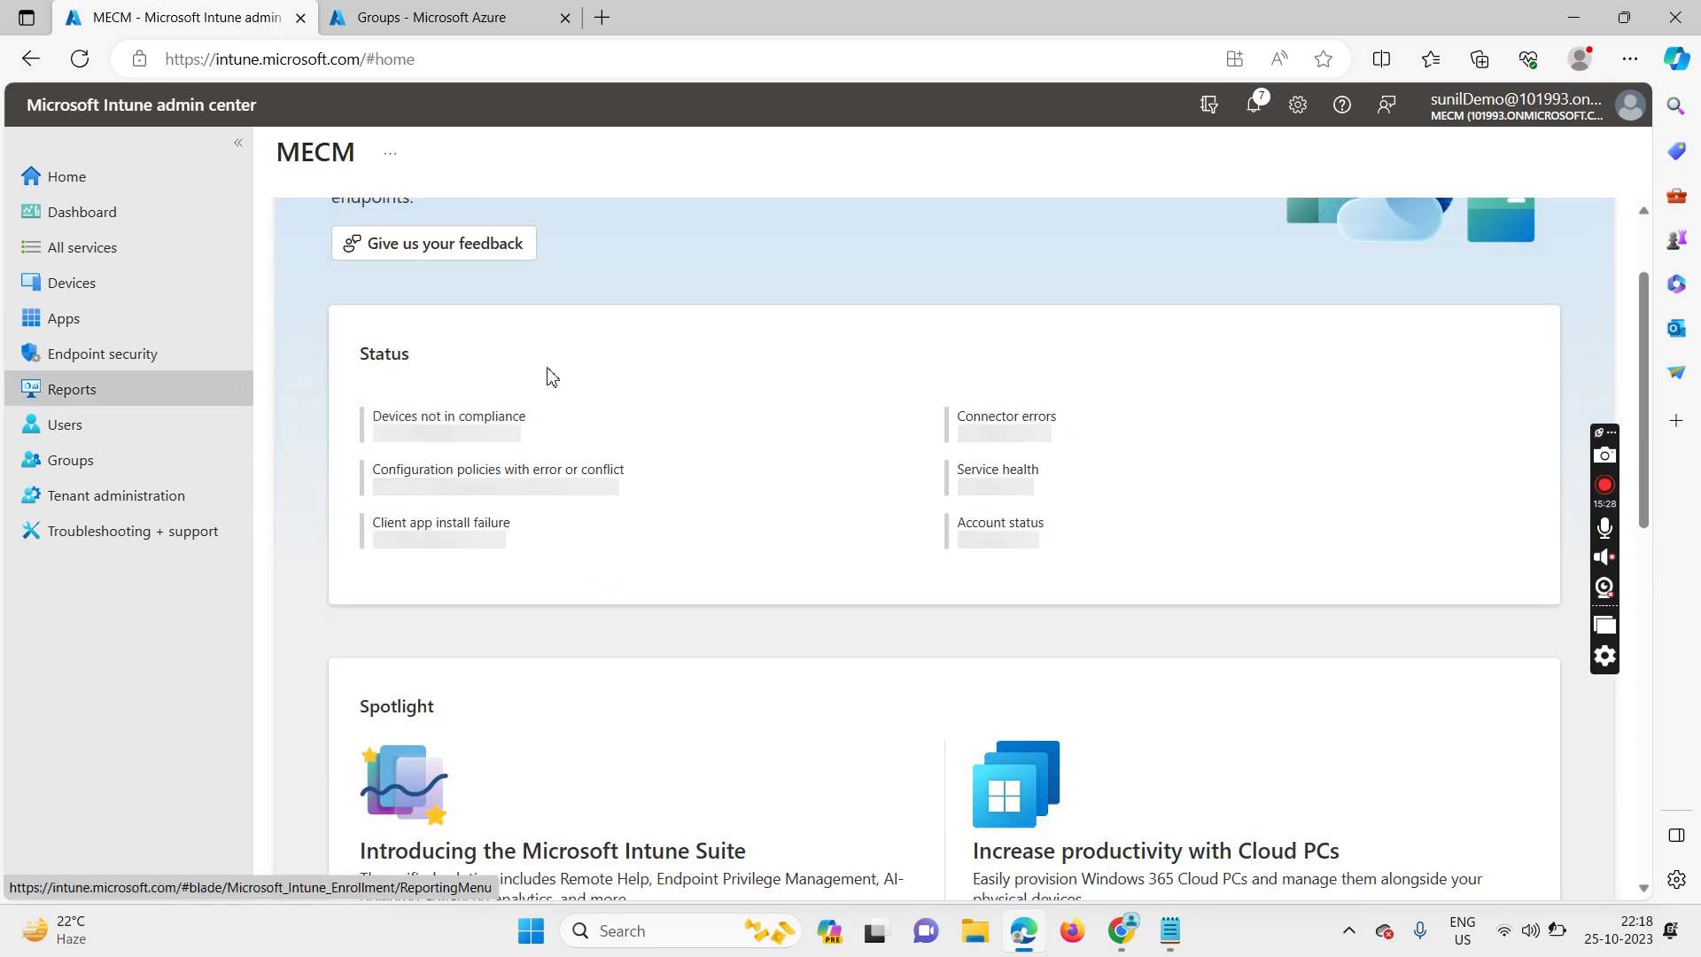
scroll(827, 402, "up", 1)
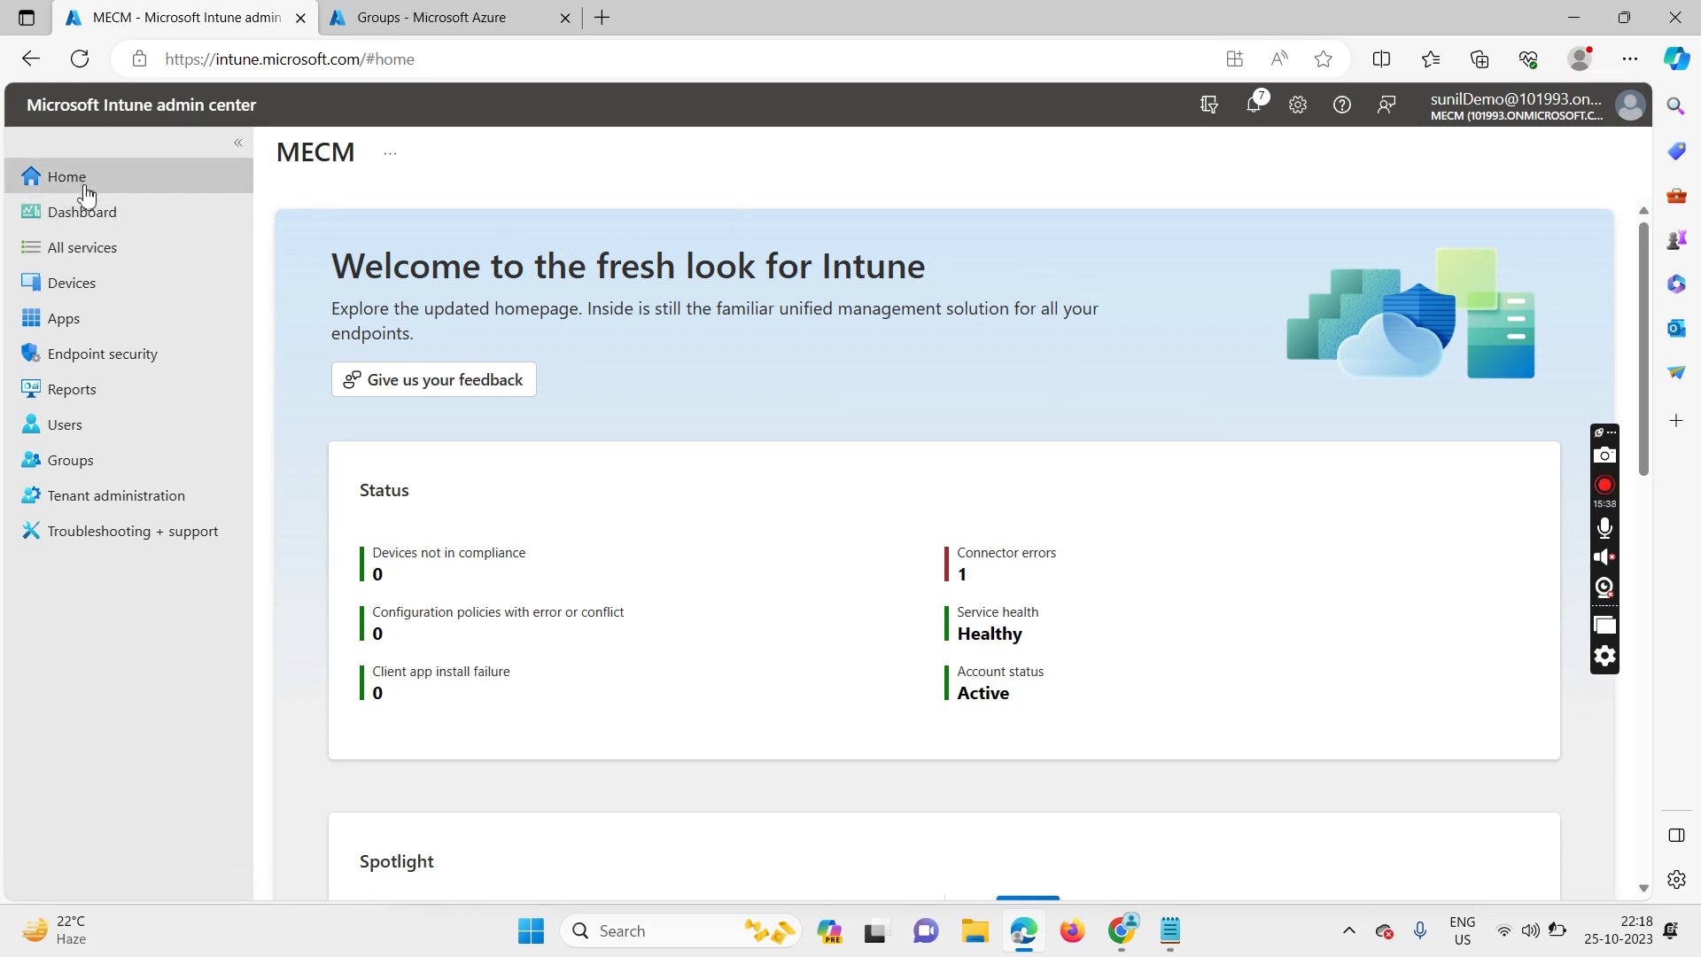
- Review the All services page and examine the Devices section's policy, update, enrollment restriction and device category entries
left_click(95, 257)
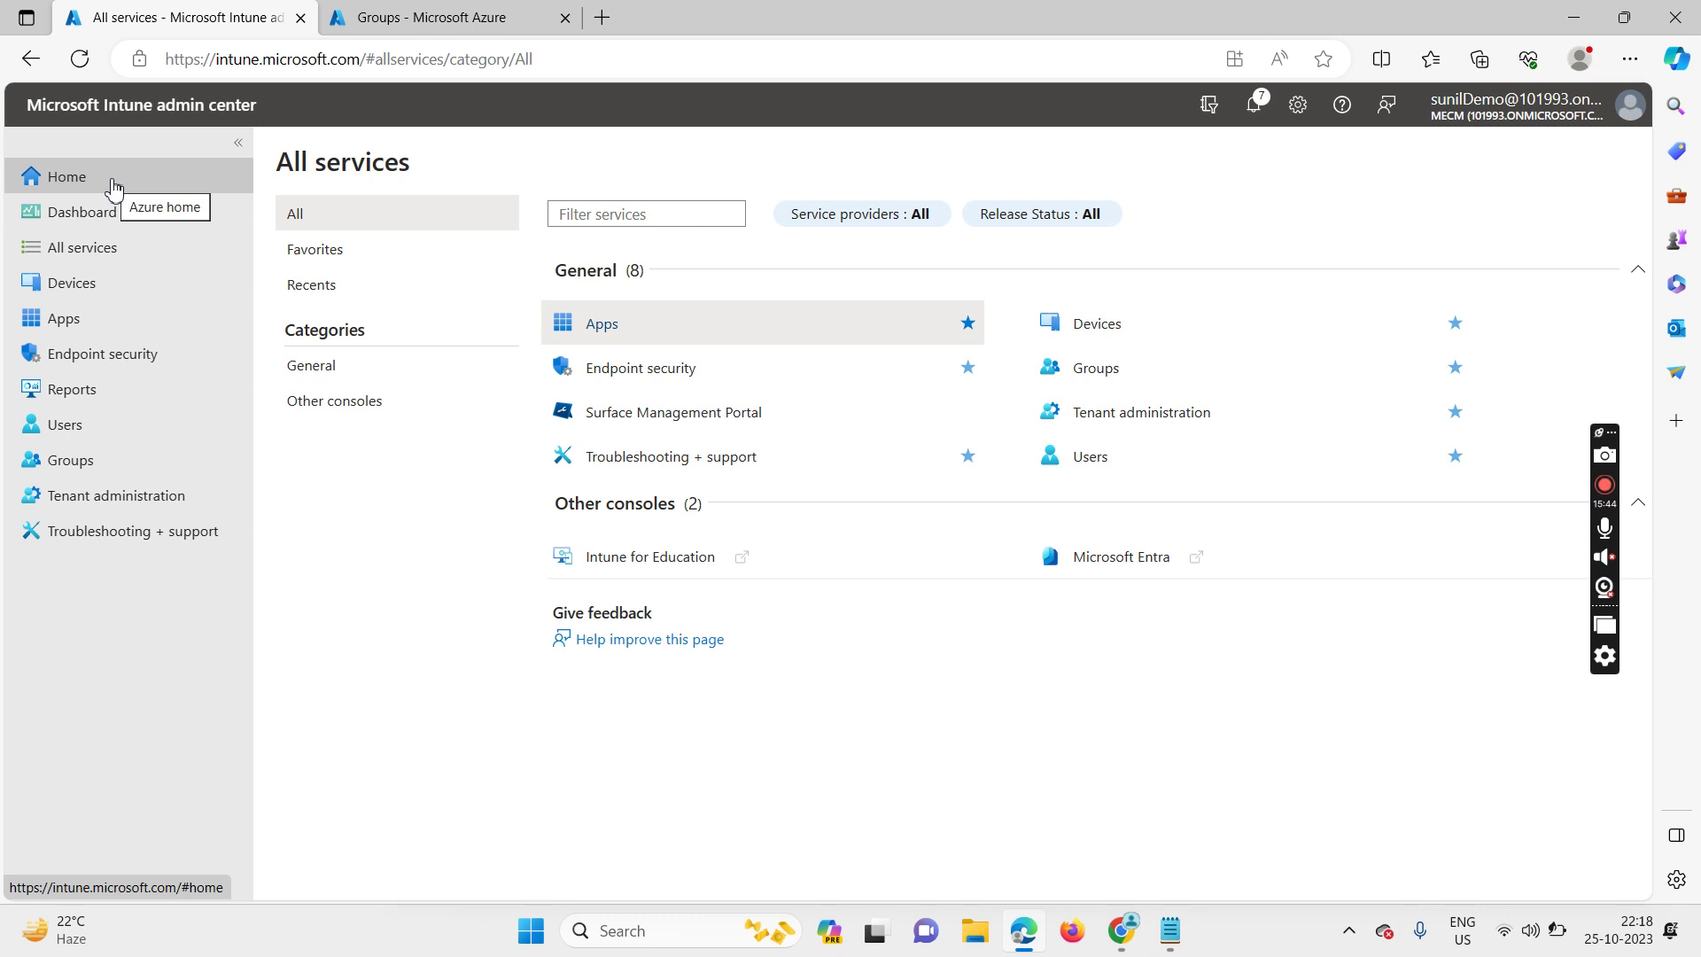
left_click(116, 284)
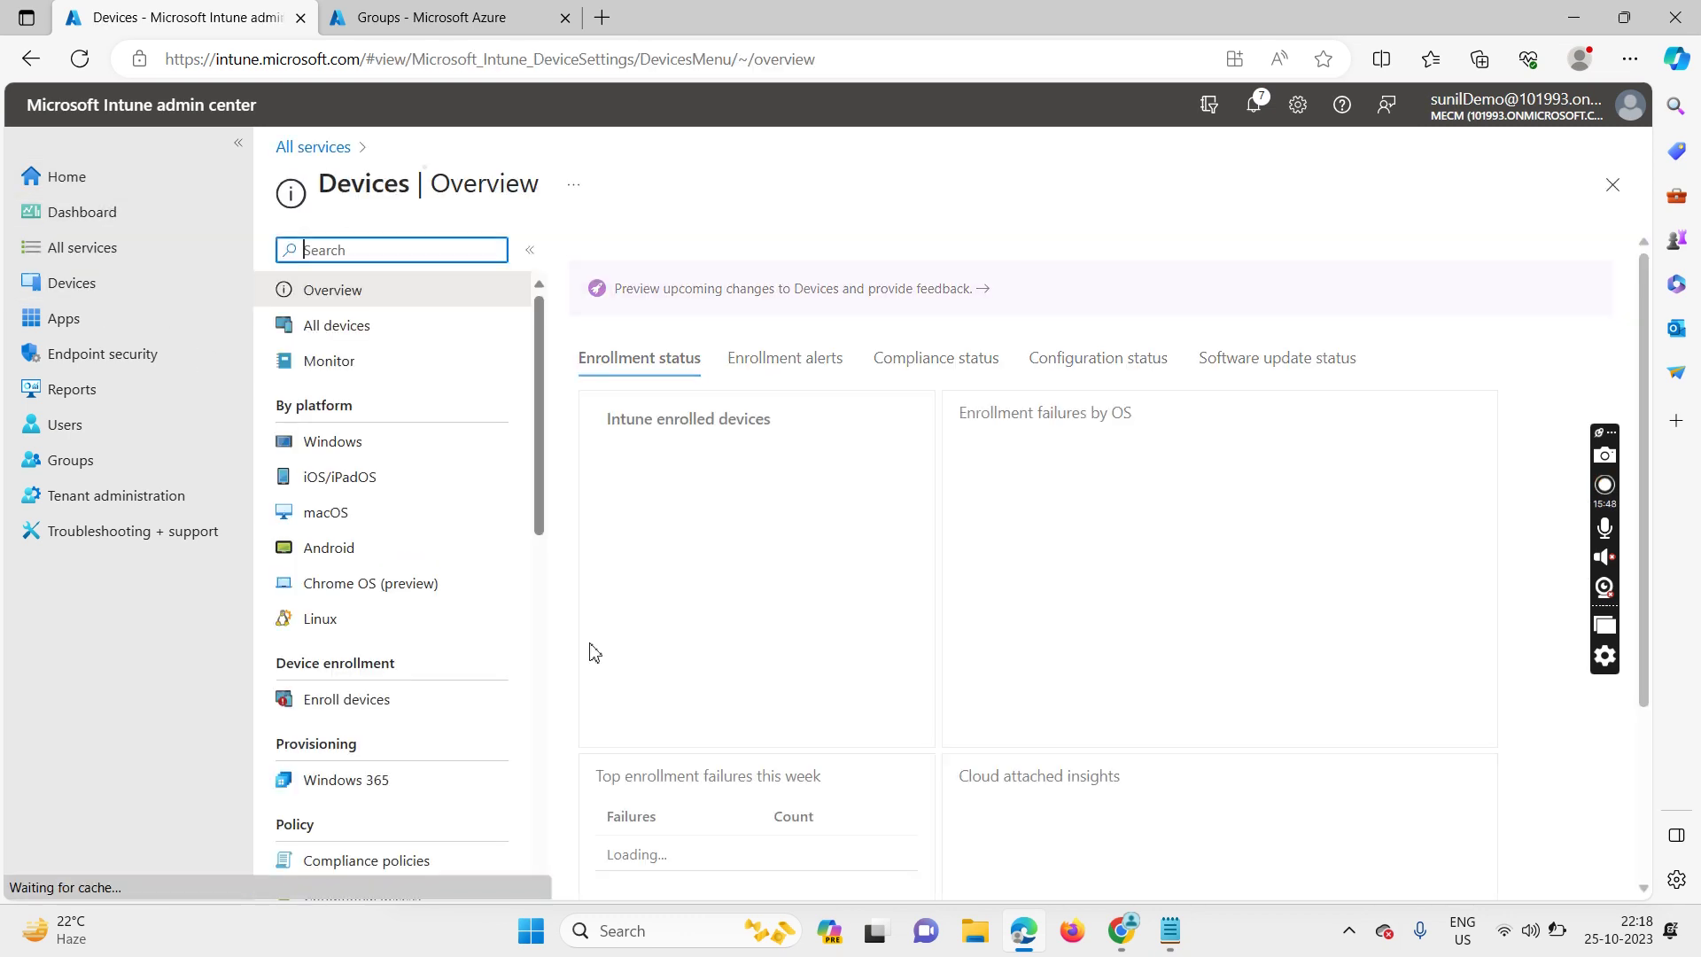
scroll(416, 657, "down", 3)
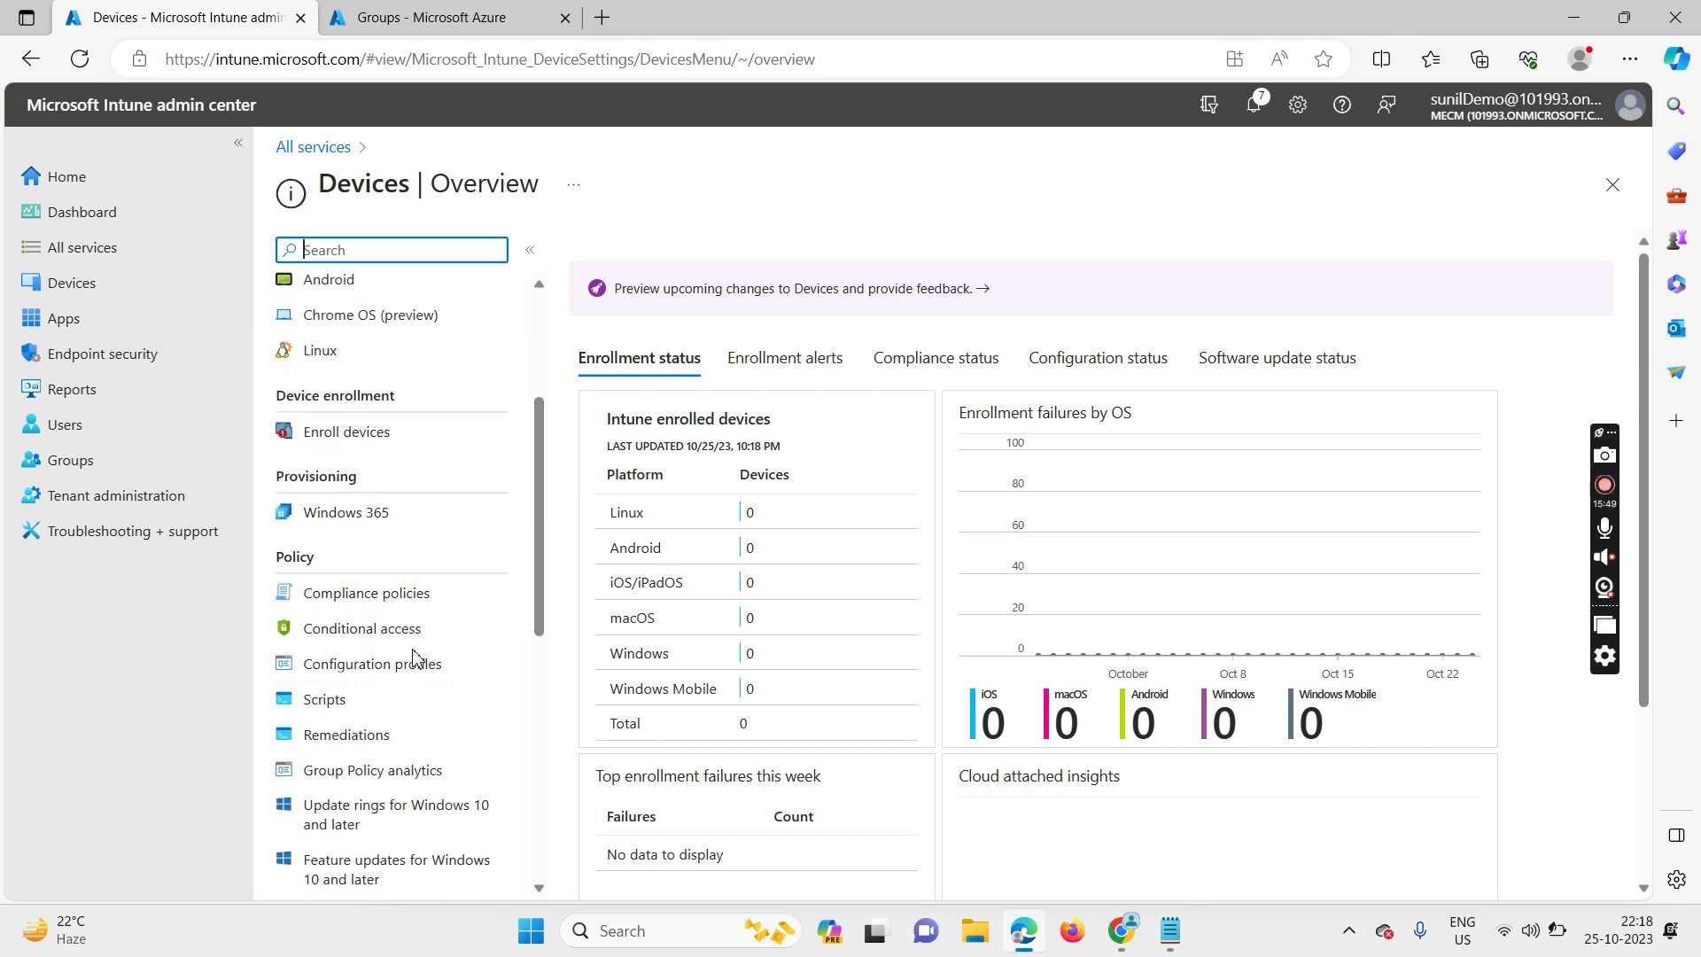
scroll(416, 660, "down", 3)
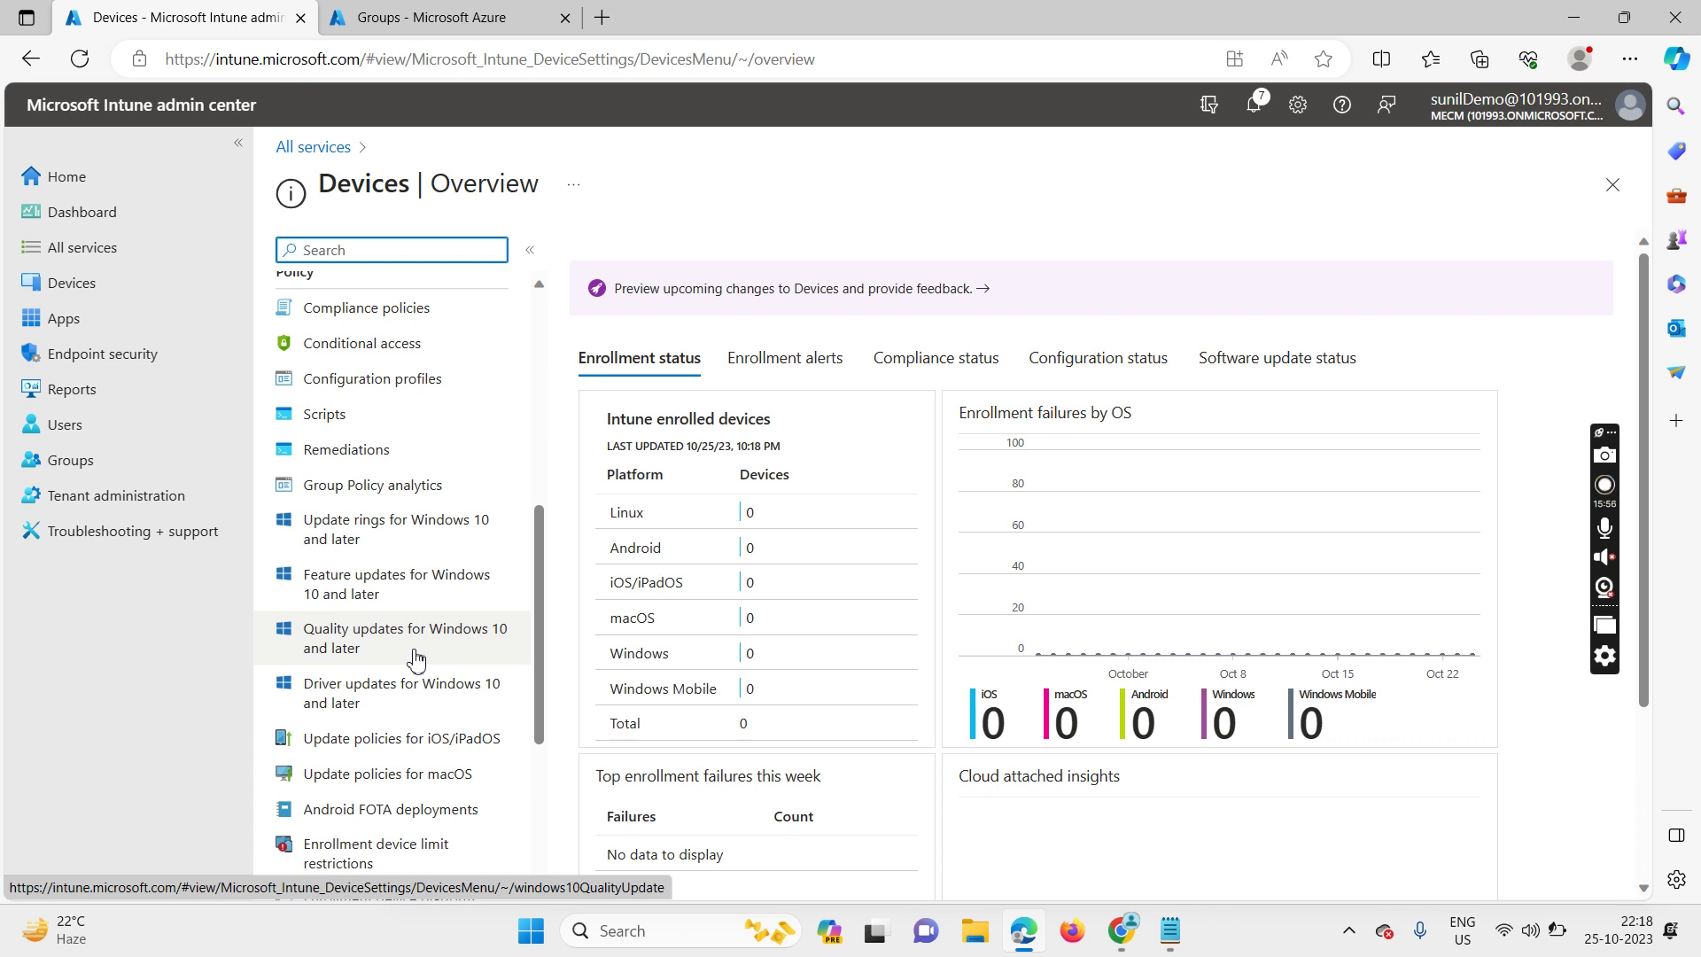
scroll(417, 657, "down", 2)
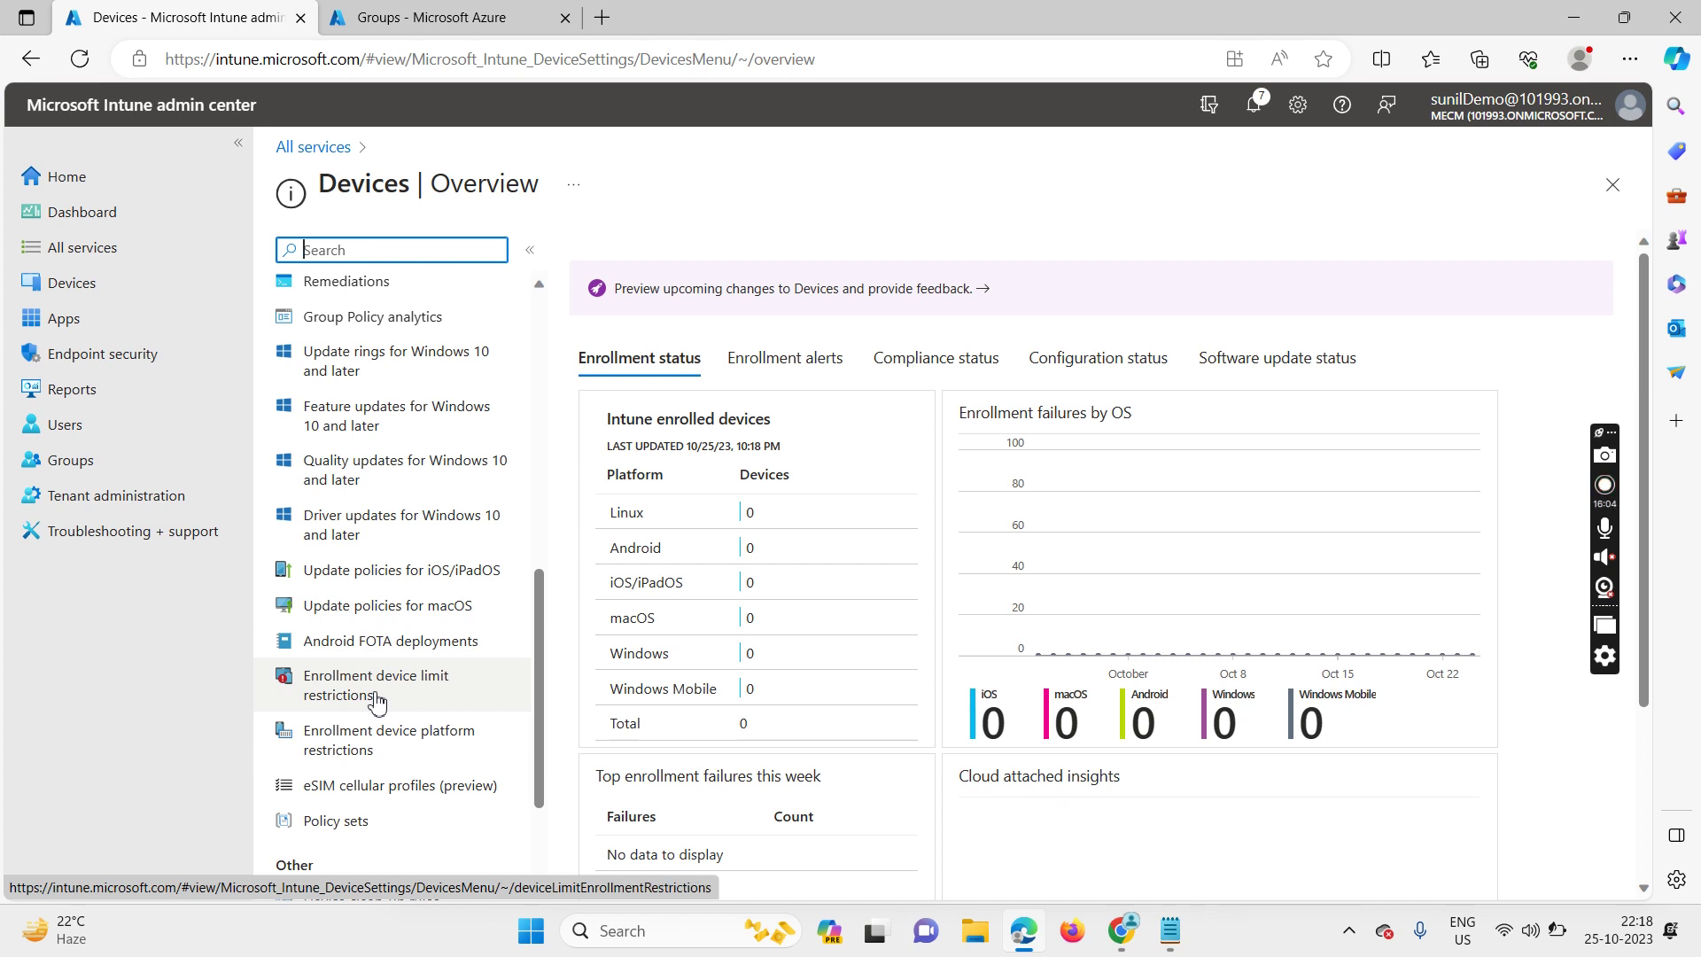
scroll(377, 700, "down", 2)
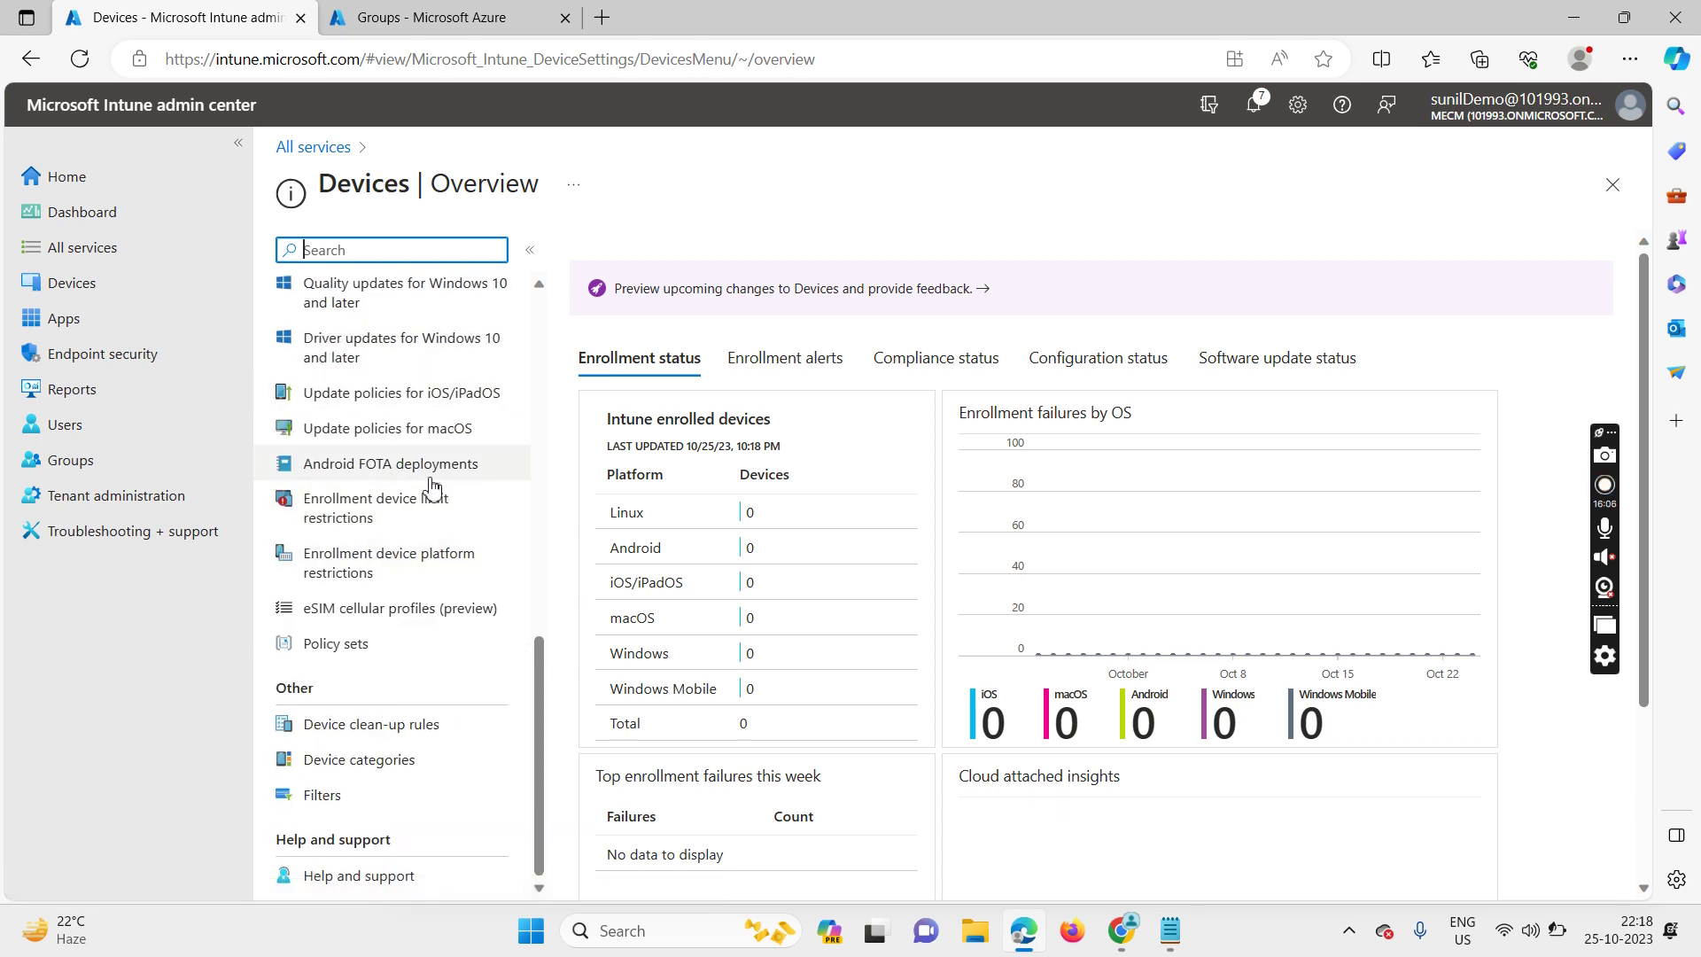
scroll(432, 487, "up", 3)
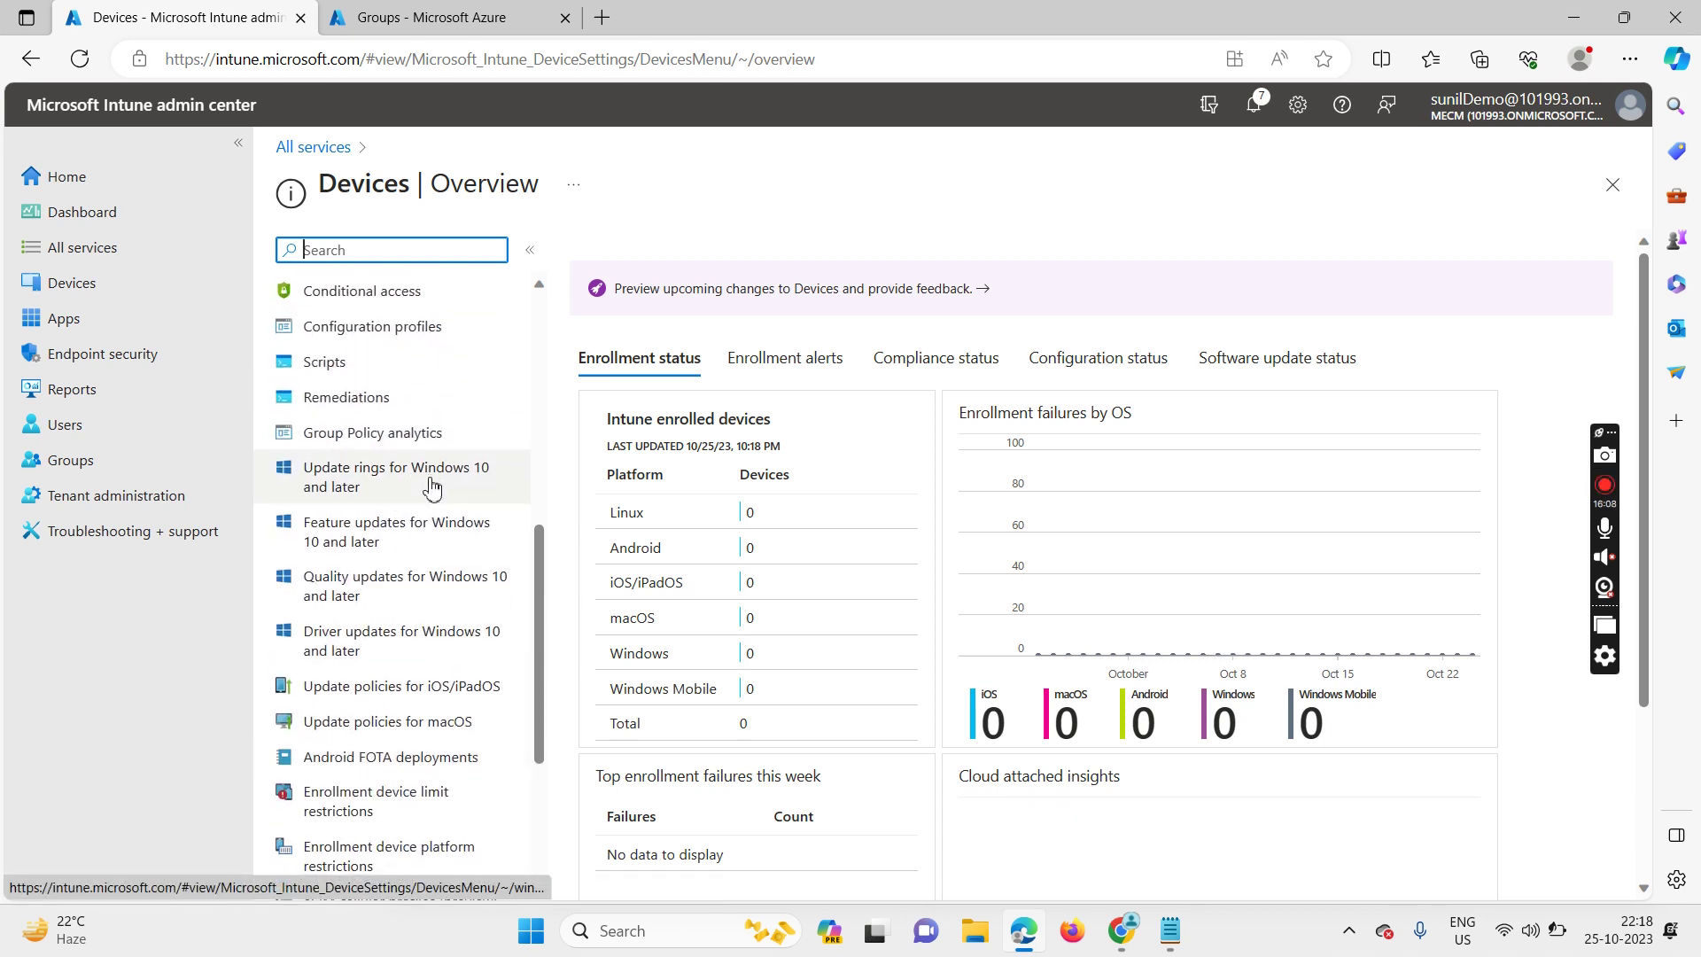
scroll(433, 487, "down", 2)
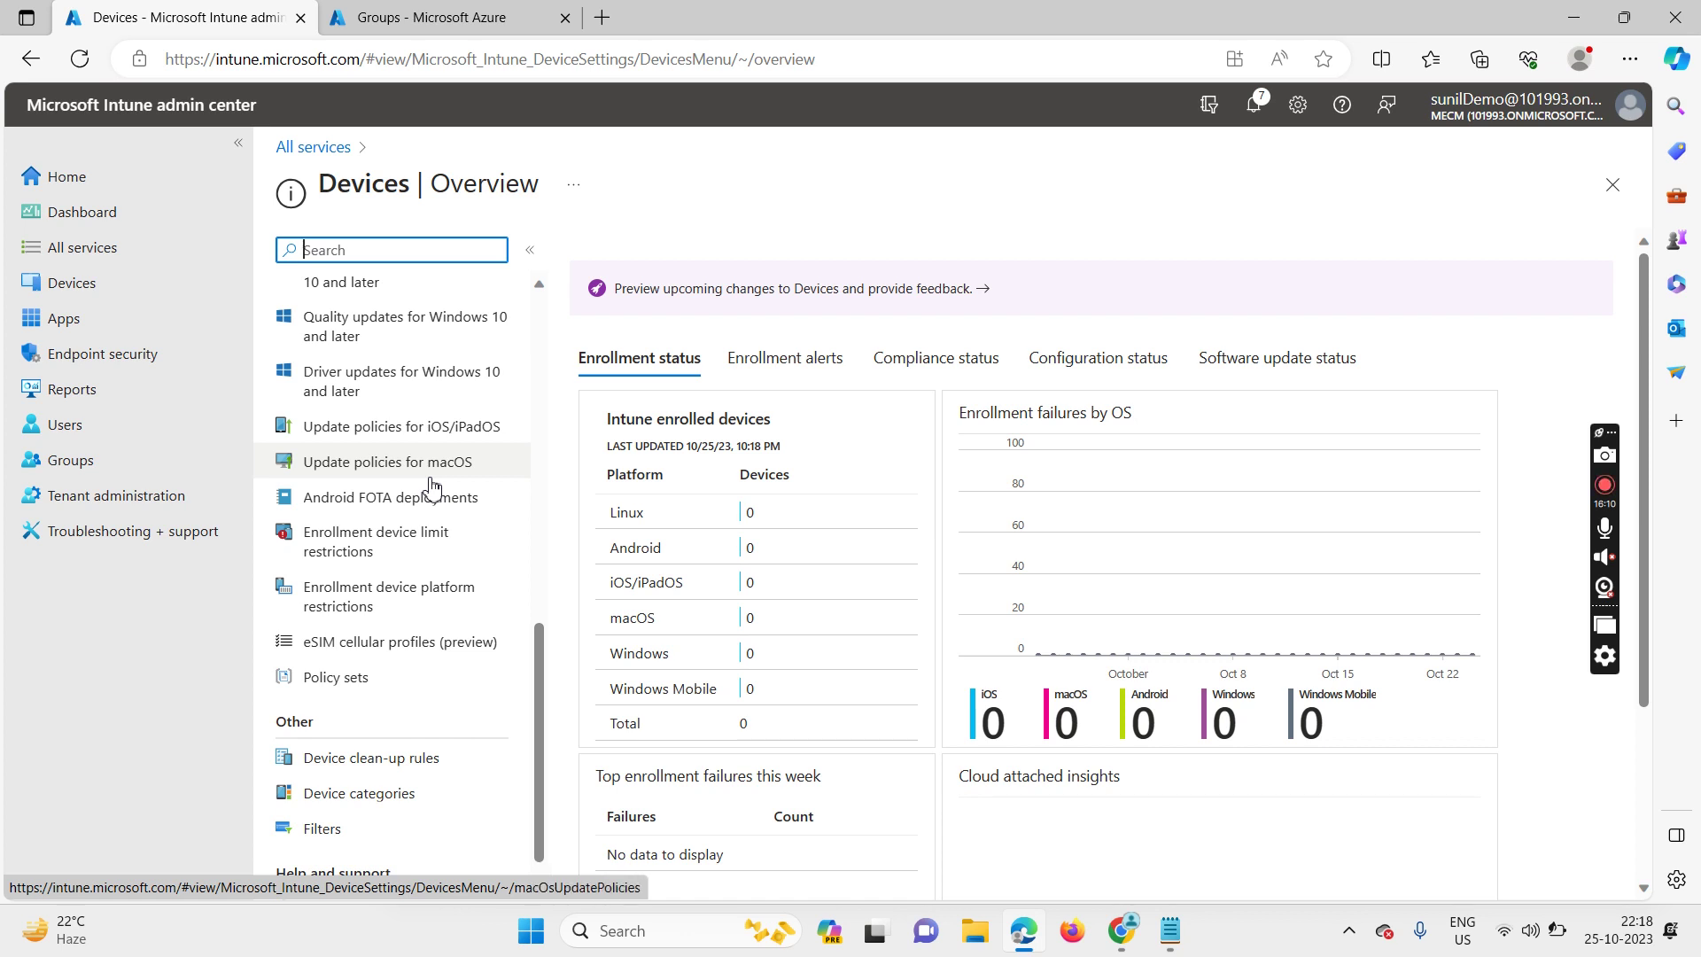